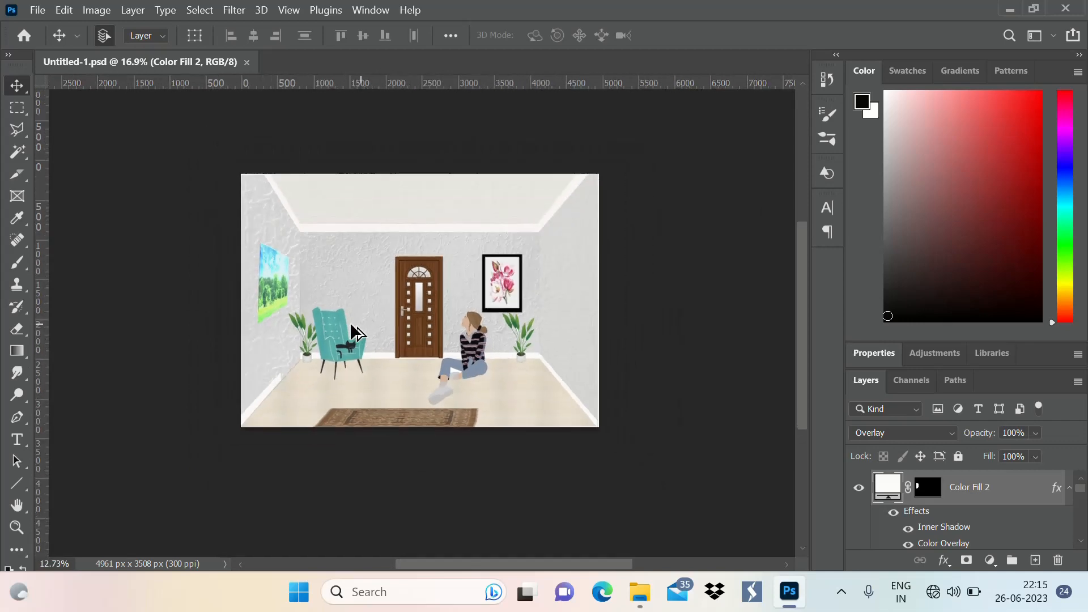
scroll(349, 321, up, 2)
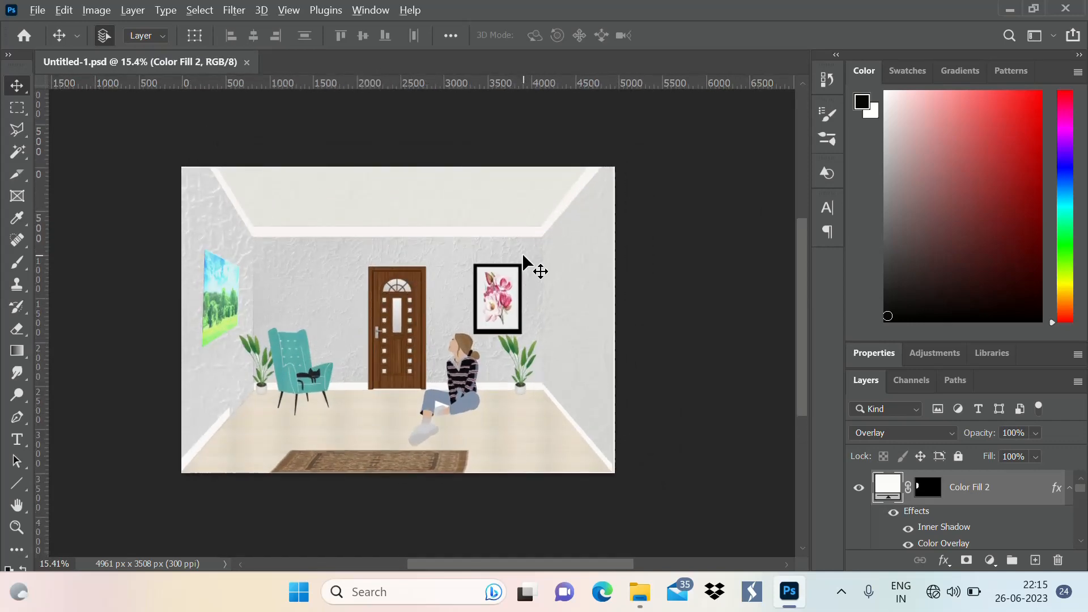
scroll(405, 287, down, 2)
scroll(393, 290, up, 2)
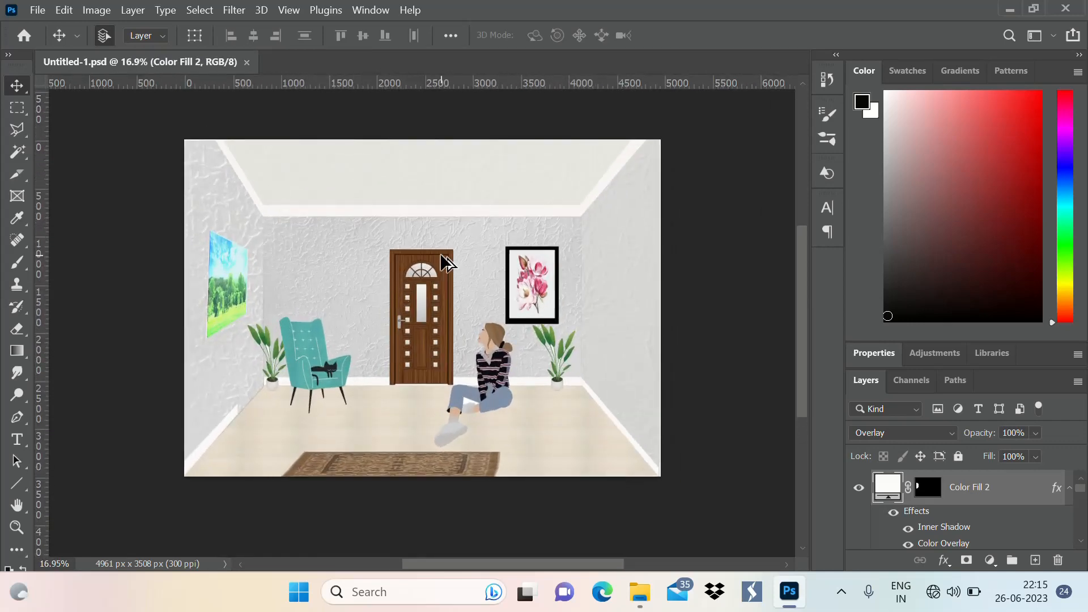
scroll(418, 293, up, 1)
scroll(435, 247, down, 3)
scroll(439, 254, up, 1)
scroll(437, 249, down, 1)
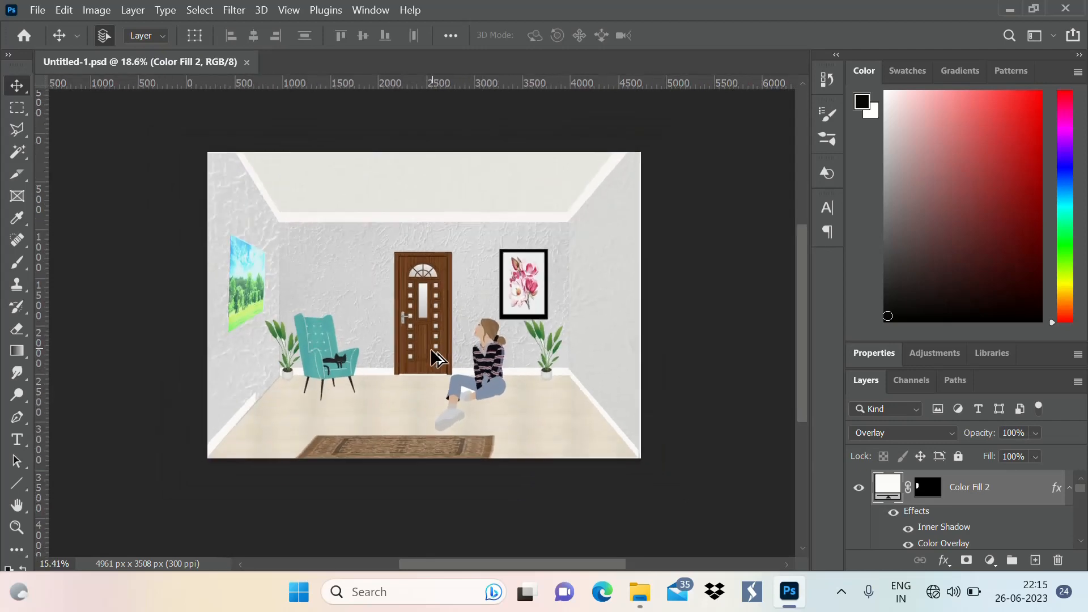
scroll(435, 238, up, 1)
scroll(439, 261, down, 1)
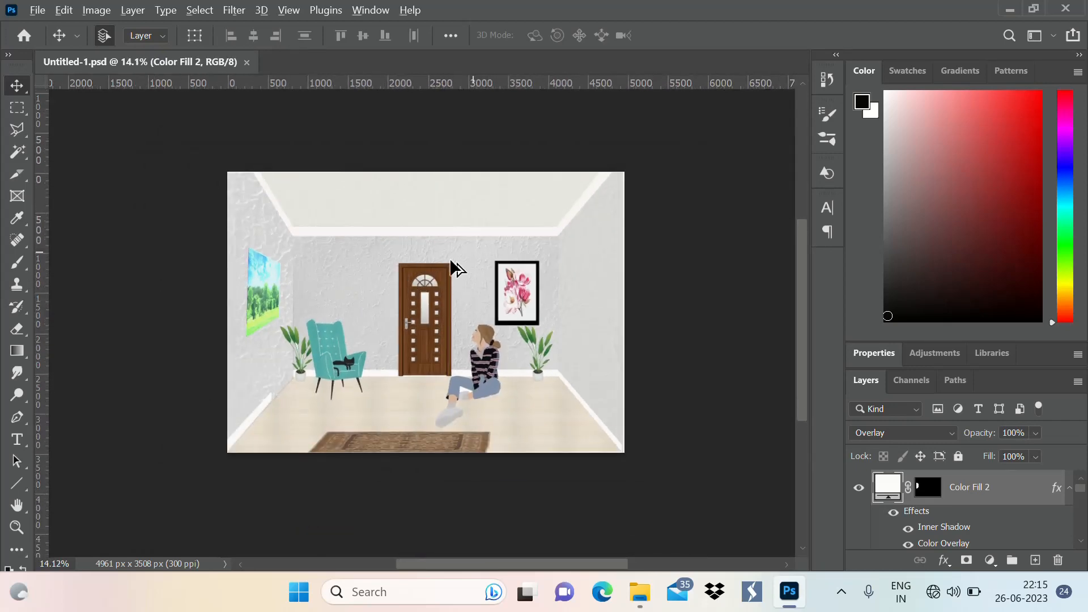
scroll(451, 267, up, 1)
scroll(430, 261, down, 1)
scroll(442, 255, up, 1)
scroll(512, 249, down, 1)
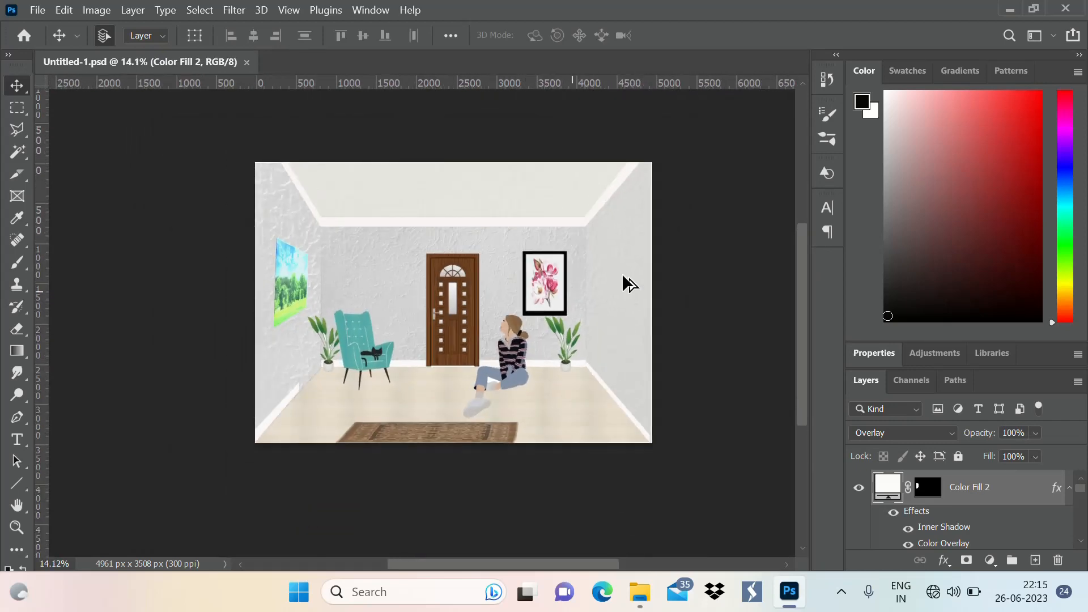
scroll(504, 320, up, 1)
scroll(505, 320, up, 1)
scroll(444, 311, down, 2)
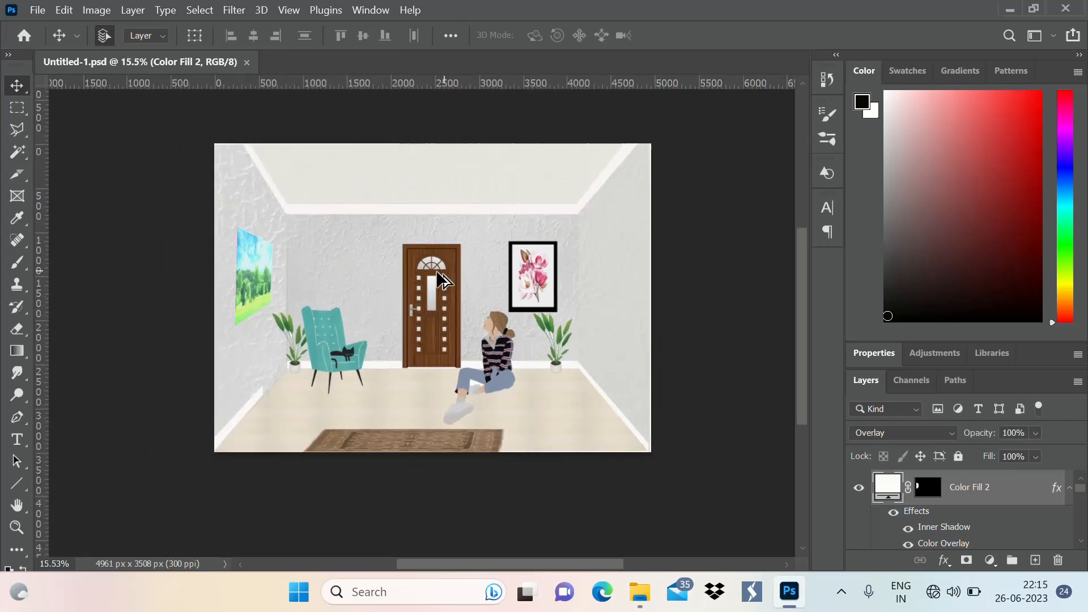
scroll(448, 274, down, 1)
scroll(457, 269, up, 1)
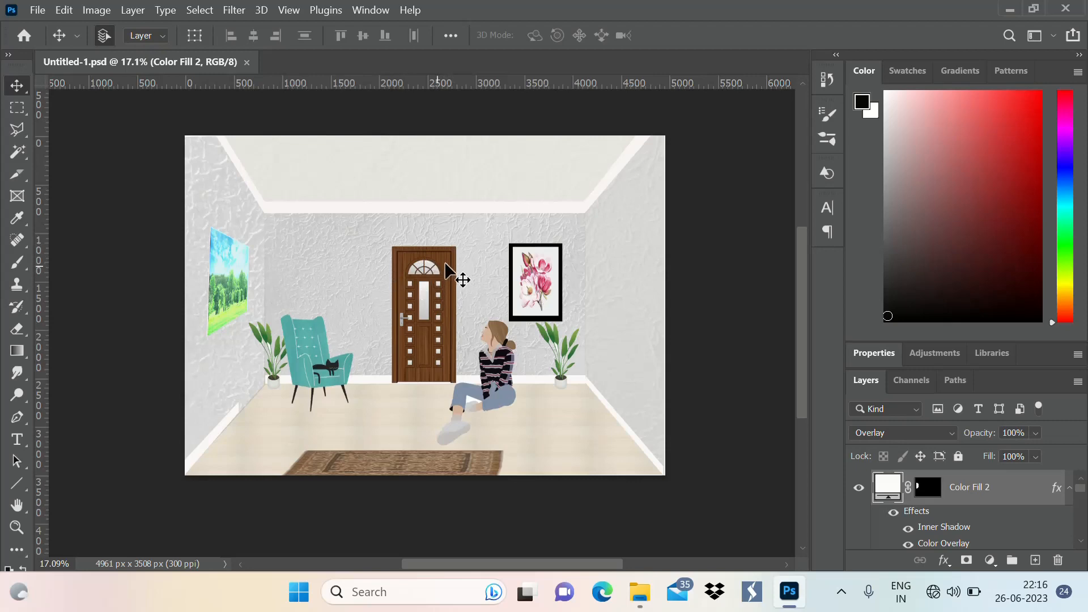
scroll(445, 264, down, 1)
scroll(419, 291, up, 2)
scroll(459, 267, down, 2)
scroll(445, 291, up, 2)
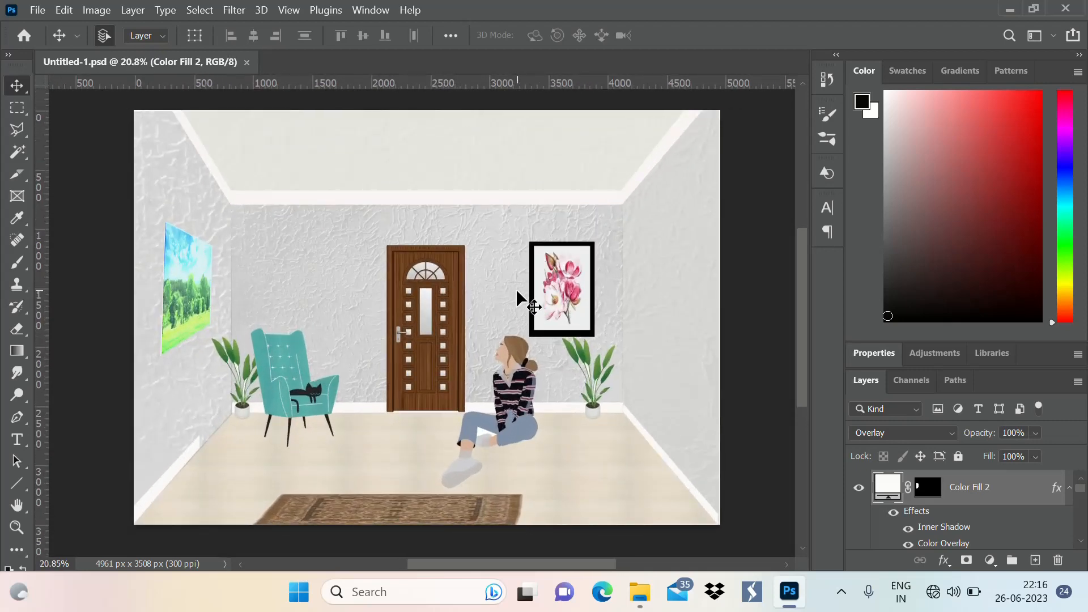
scroll(464, 285, down, 1)
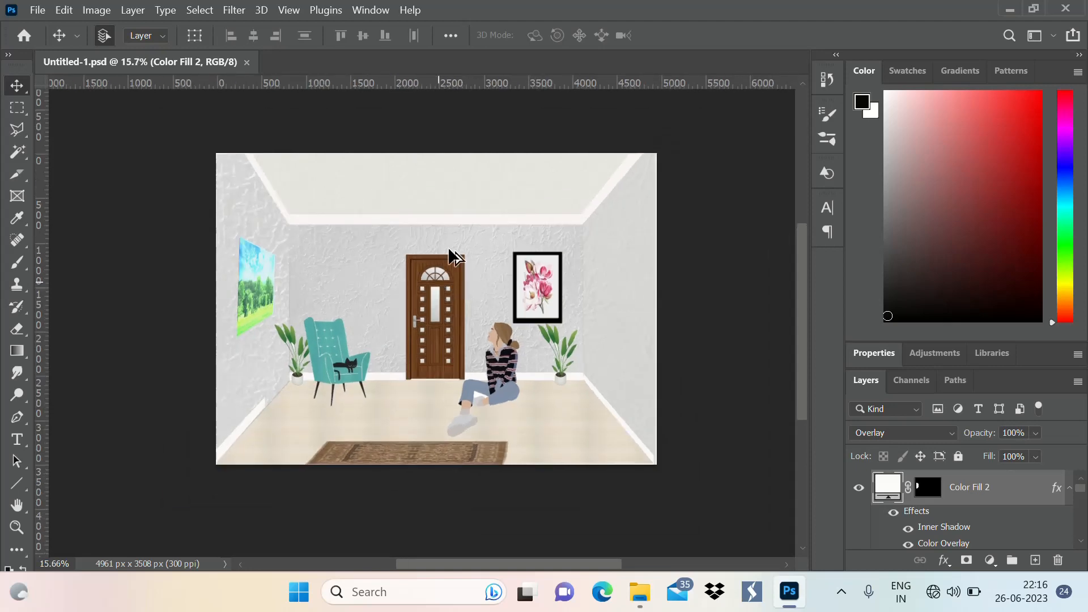
scroll(451, 256, down, 1)
scroll(513, 235, up, 1)
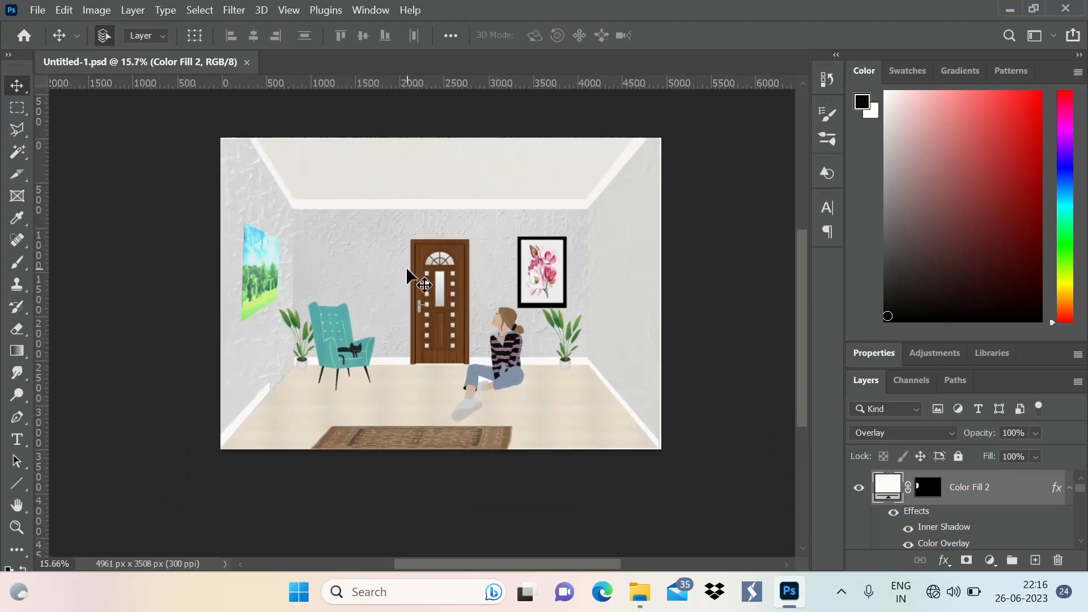
scroll(504, 179, down, 1)
scroll(523, 331, up, 1)
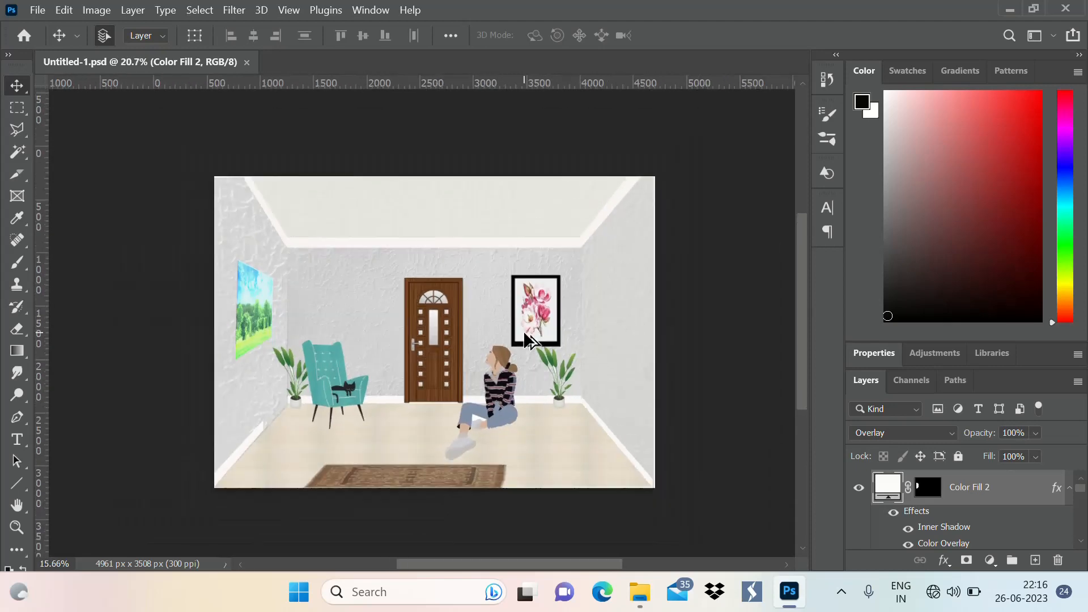
scroll(297, 267, up, 1)
scroll(338, 218, down, 2)
scroll(400, 261, up, 2)
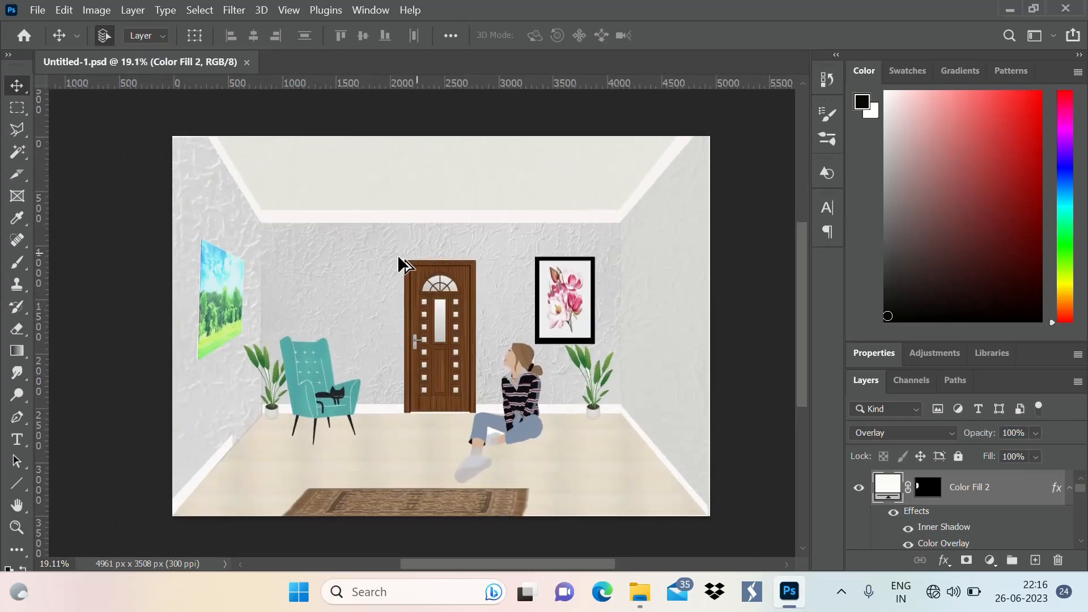
scroll(400, 260, down, 2)
scroll(401, 272, up, 3)
scroll(408, 263, down, 3)
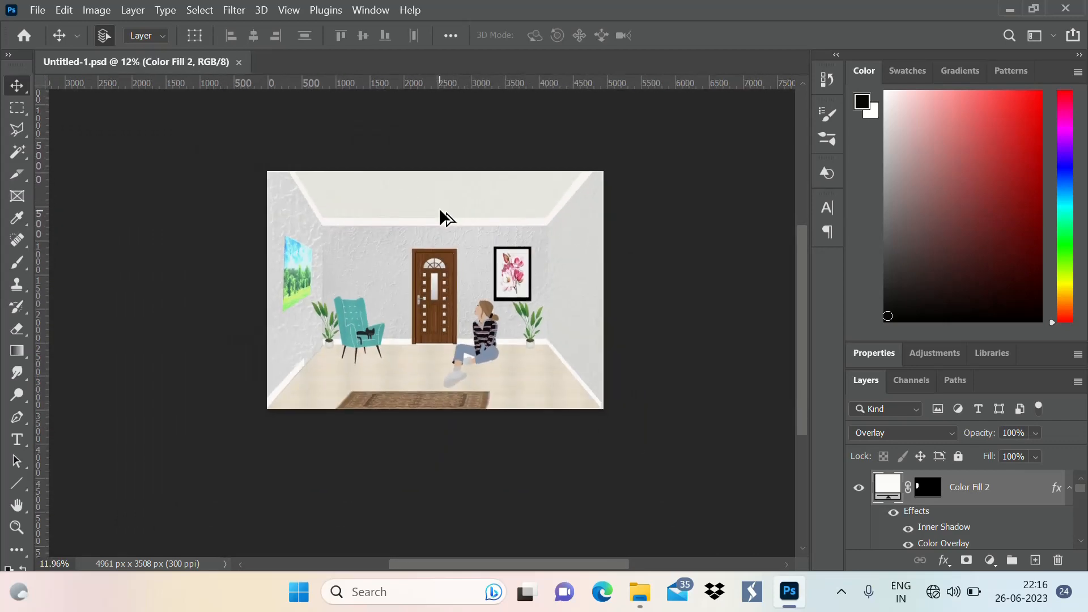
scroll(425, 272, up, 2)
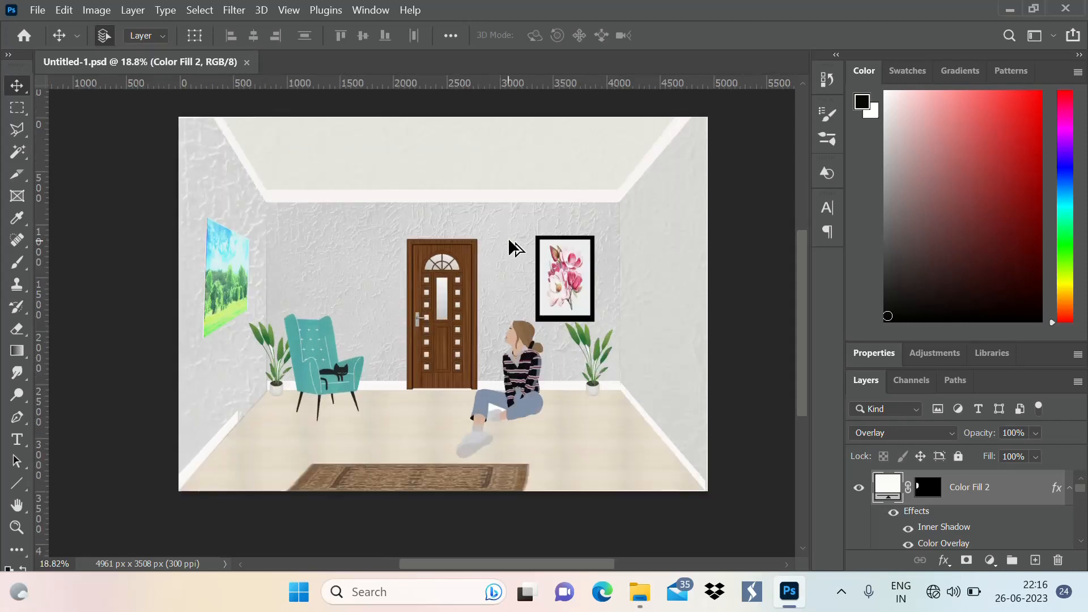
scroll(442, 296, down, 1)
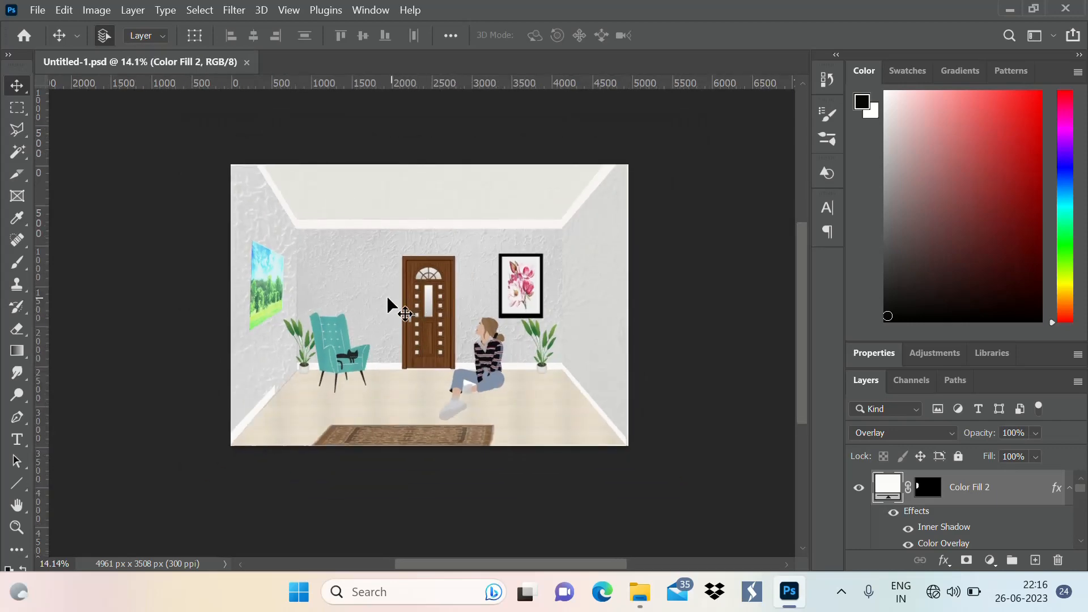
scroll(470, 274, up, 2)
scroll(470, 274, down, 1)
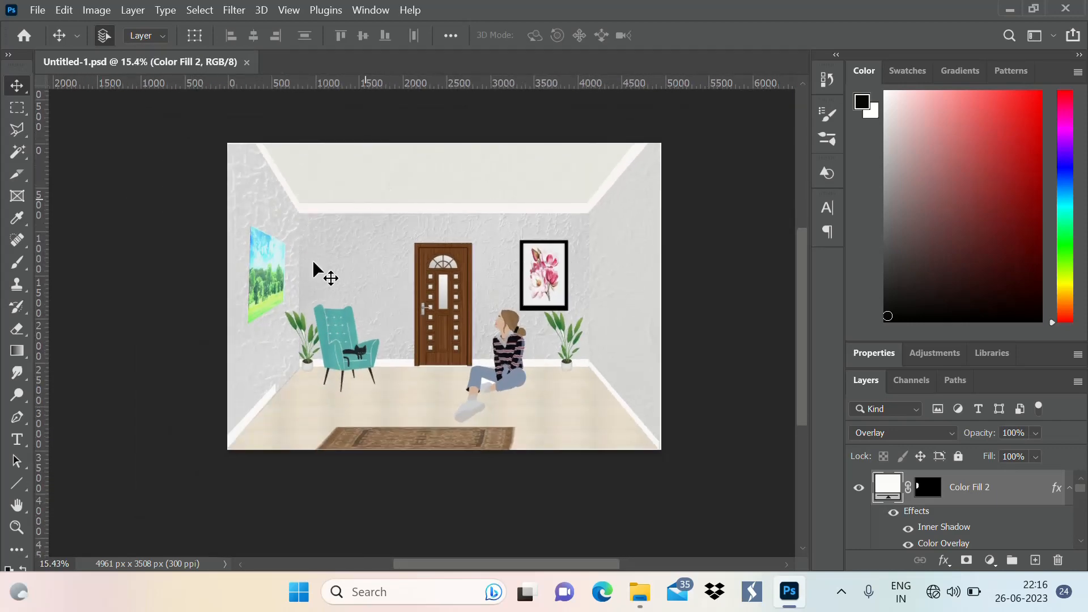
scroll(465, 232, up, 1)
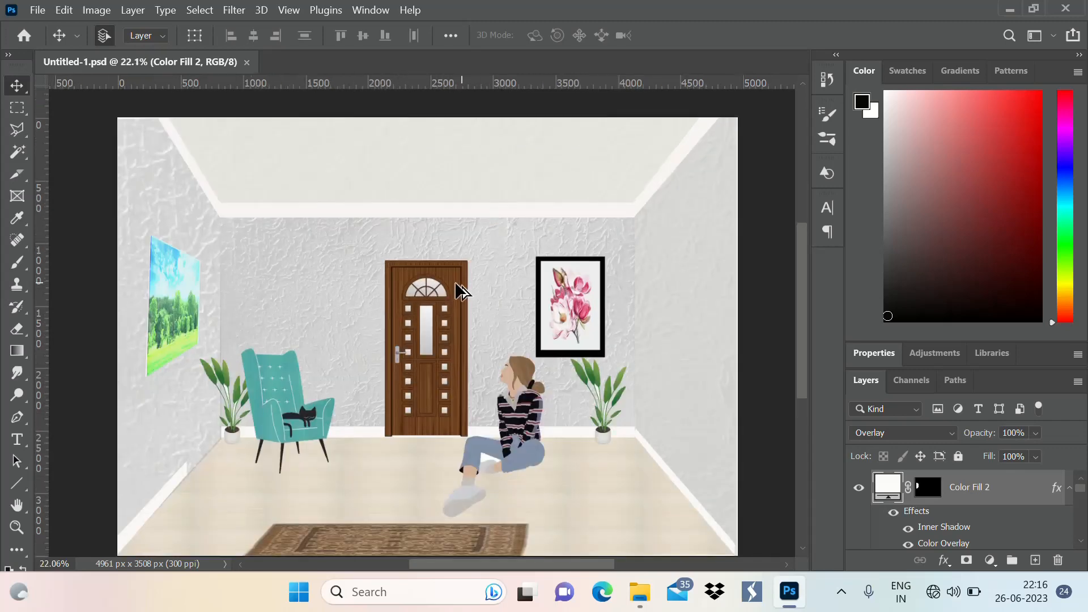
scroll(464, 232, down, 2)
scroll(464, 244, up, 1)
scroll(463, 243, down, 1)
scroll(543, 318, up, 1)
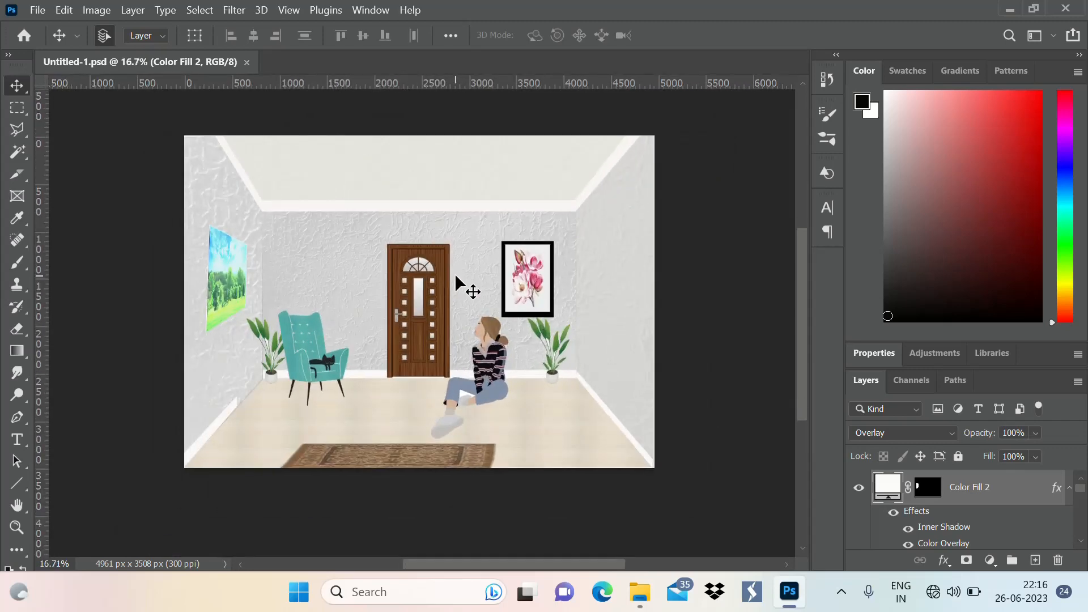
scroll(455, 273, up, 1)
scroll(416, 288, down, 2)
scroll(391, 262, up, 2)
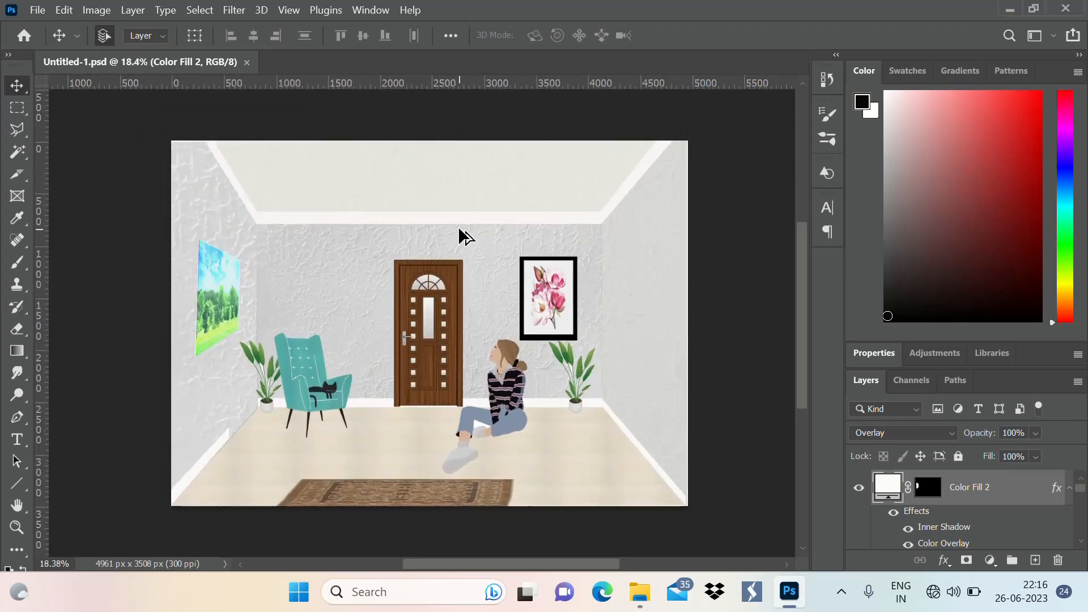
scroll(467, 264, down, 1)
scroll(487, 264, up, 2)
scroll(483, 306, down, 3)
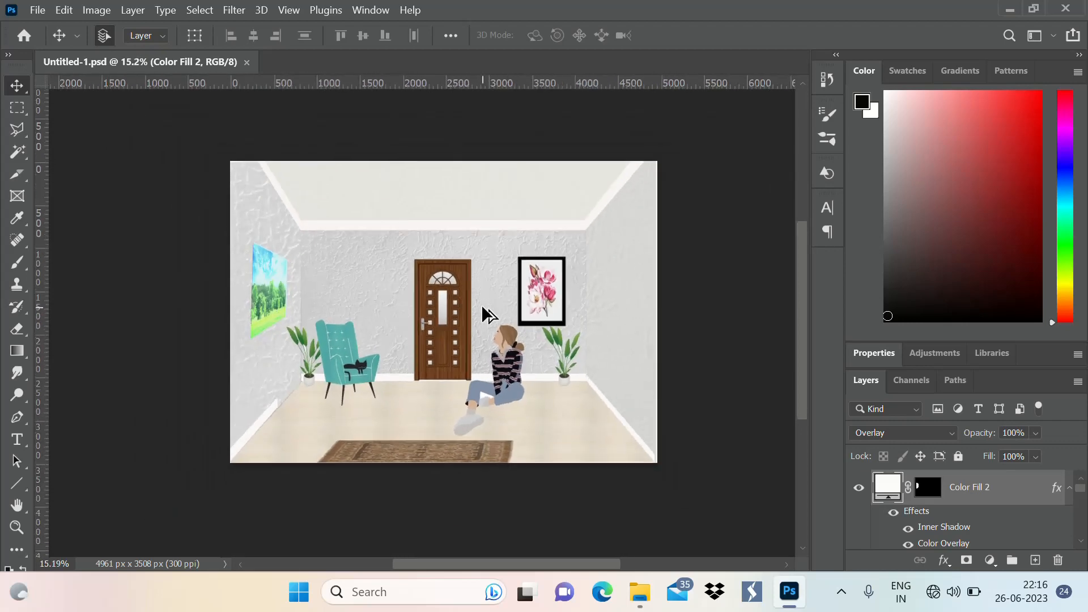
scroll(482, 306, up, 3)
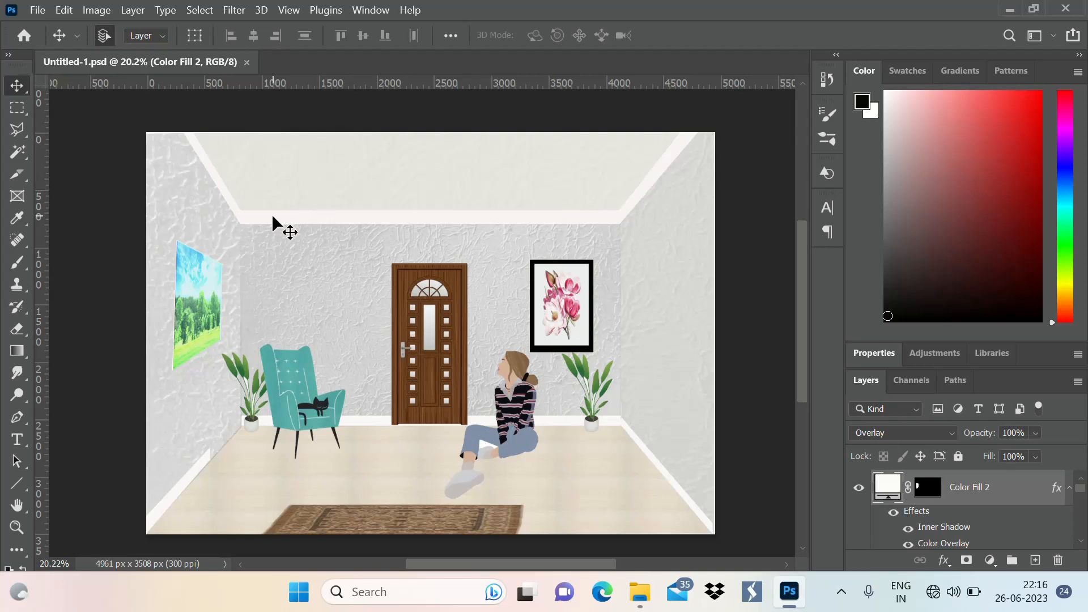
scroll(368, 237, down, 1)
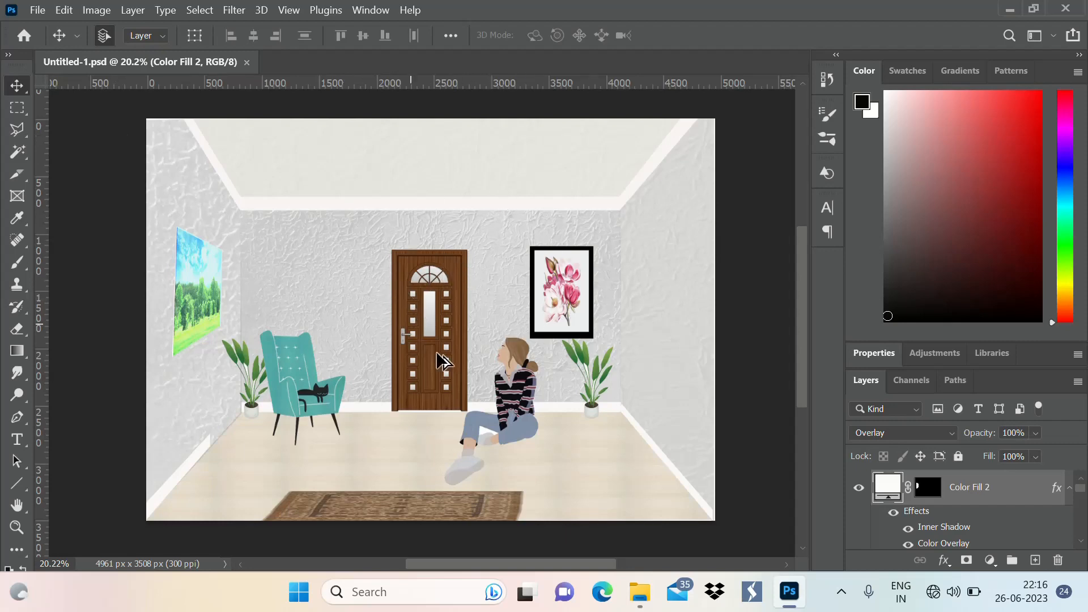
scroll(437, 354, down, 2)
scroll(433, 315, up, 1)
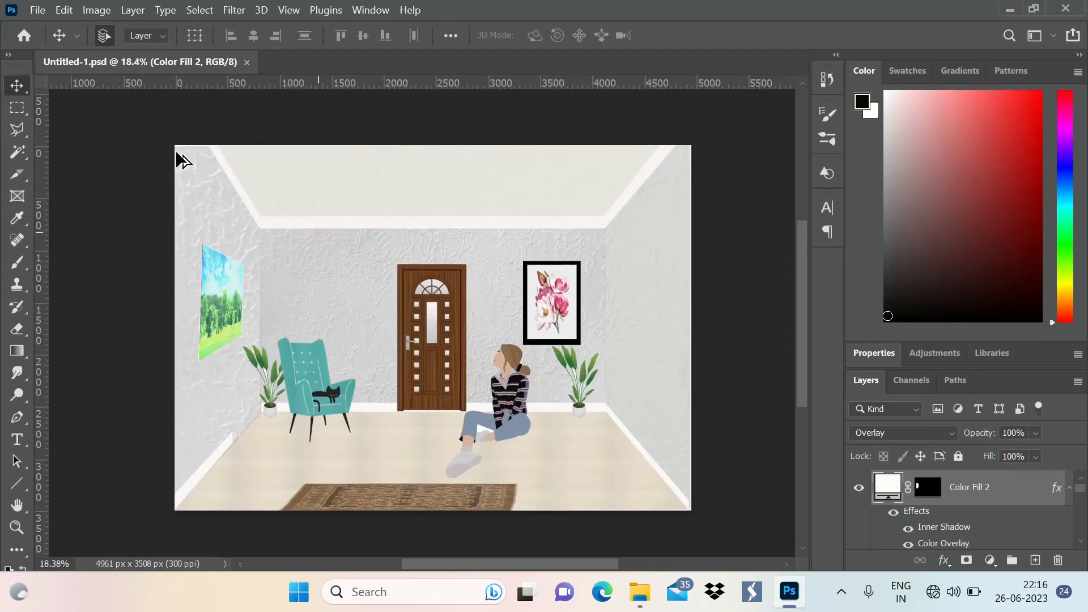
click(35, 11)
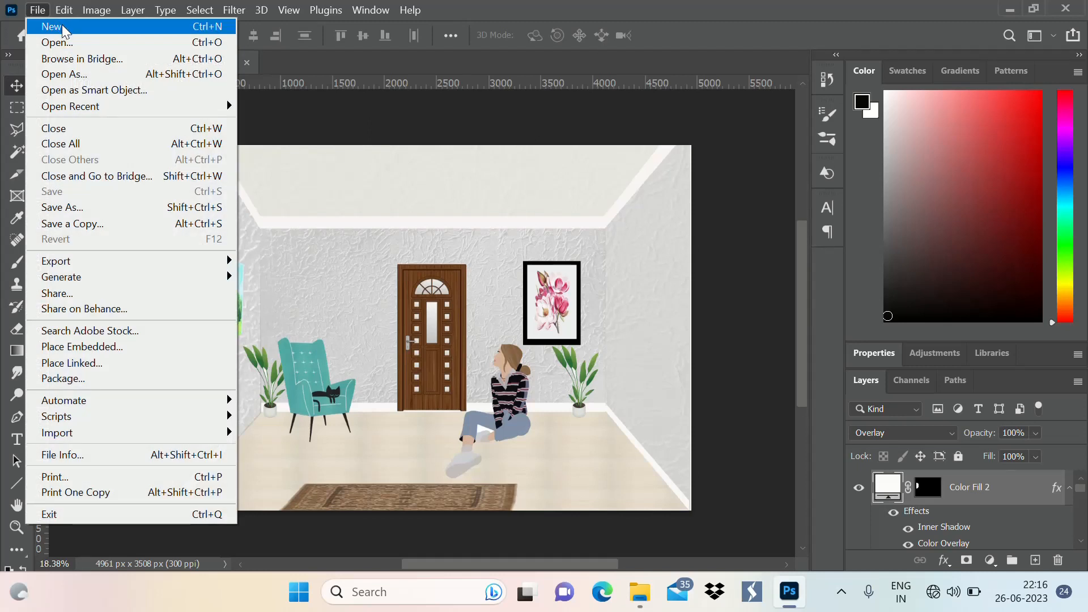
click(161, 29)
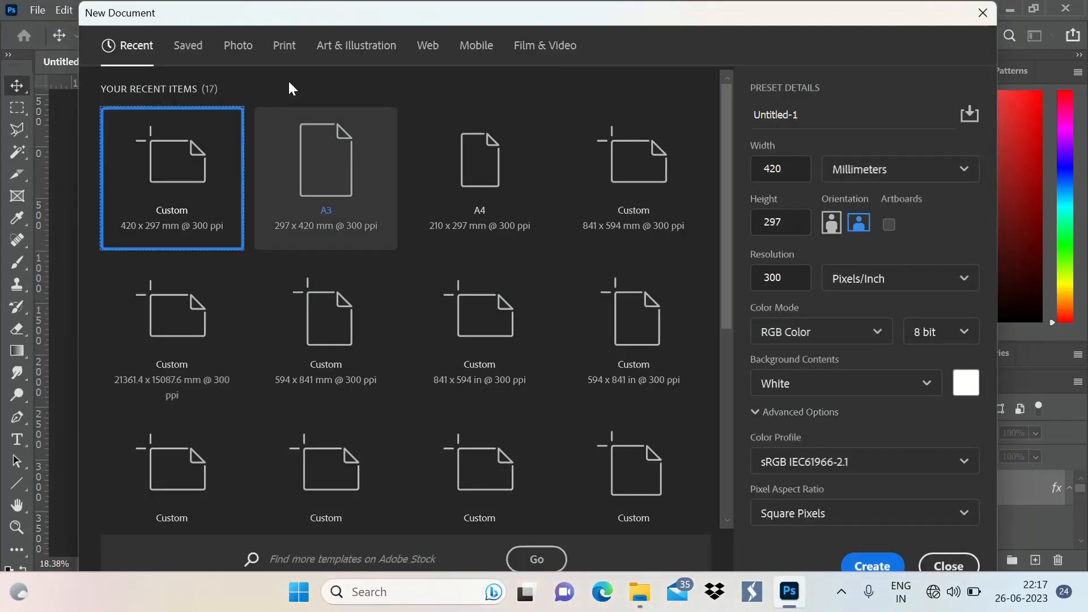
click(283, 47)
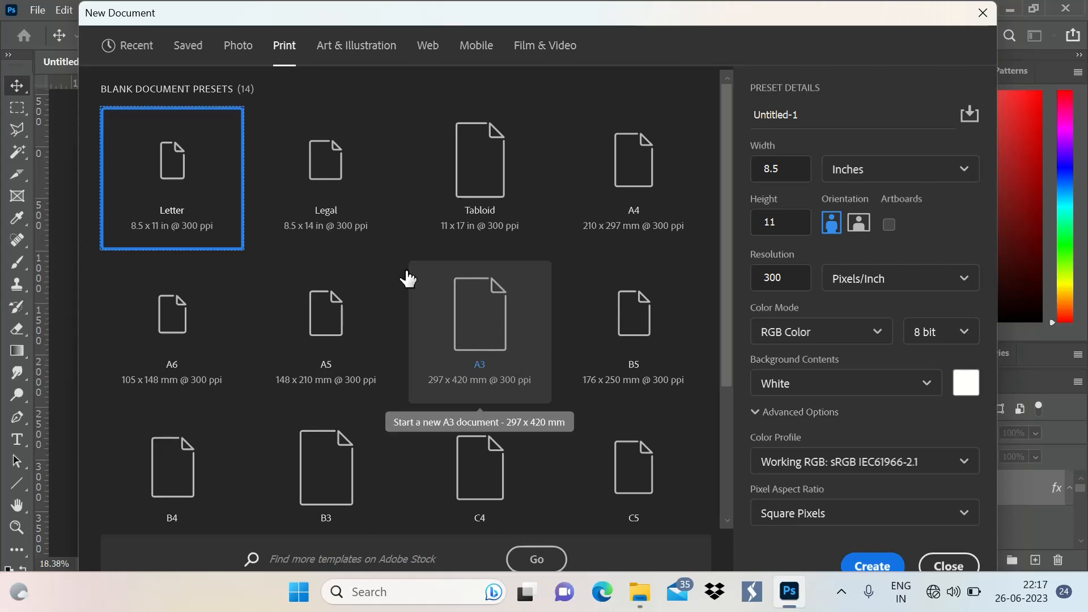
click(474, 338)
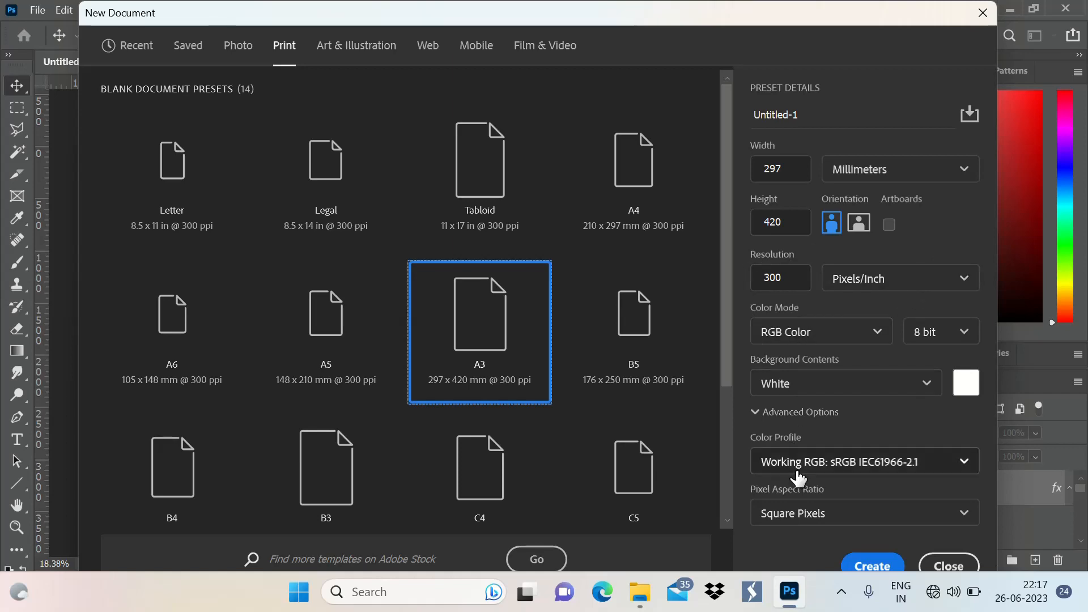
click(872, 566)
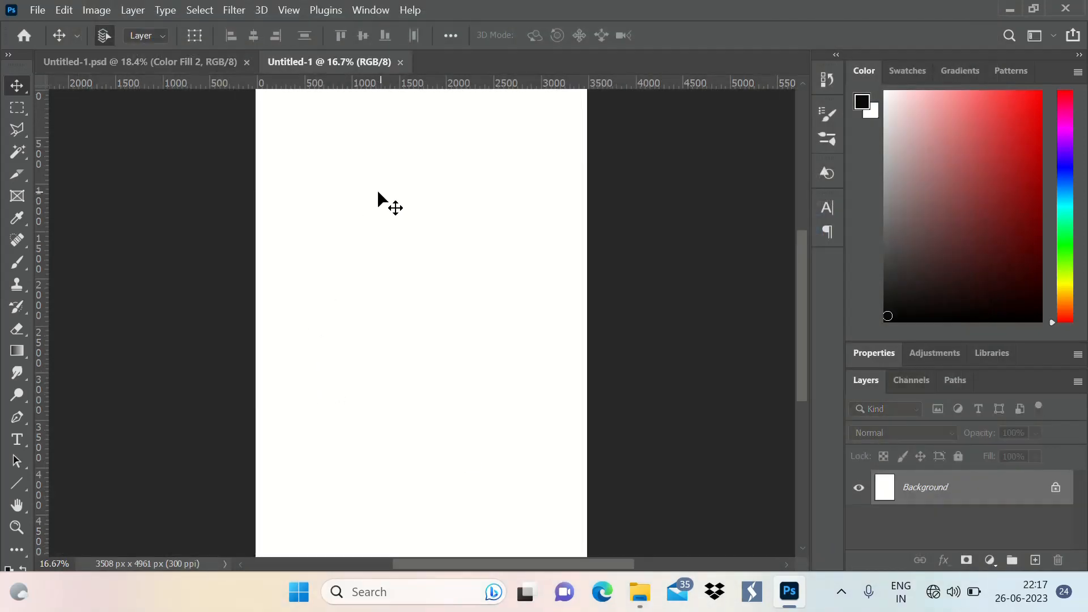
click(400, 63)
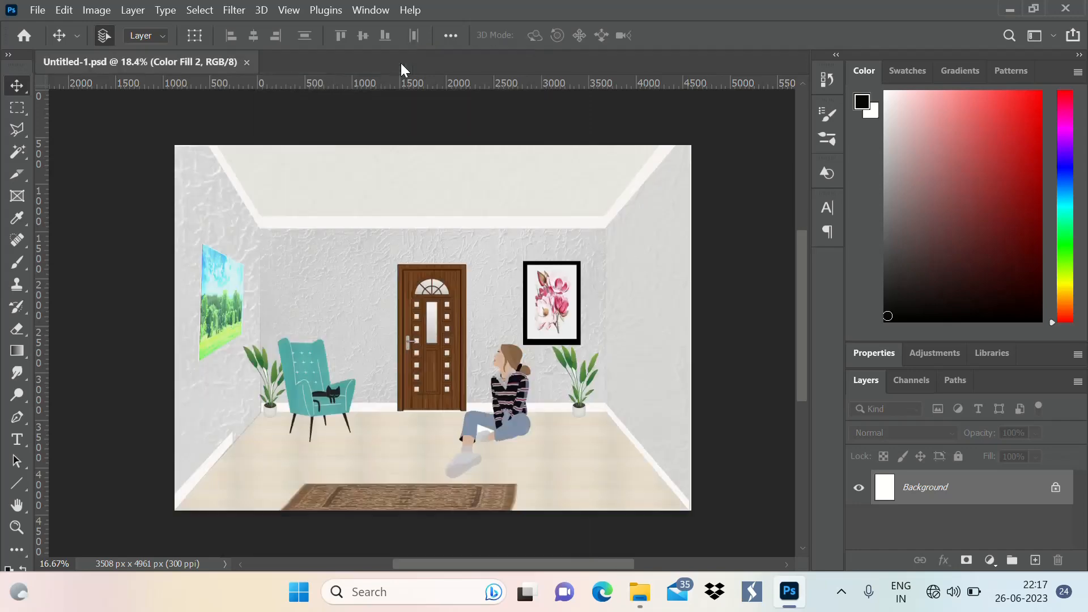
Create a new blank A3 document in landscape orientation, 420 x 297 mm at 300 pixels/inch, RGB Color with a white background.
click(35, 10)
click(84, 32)
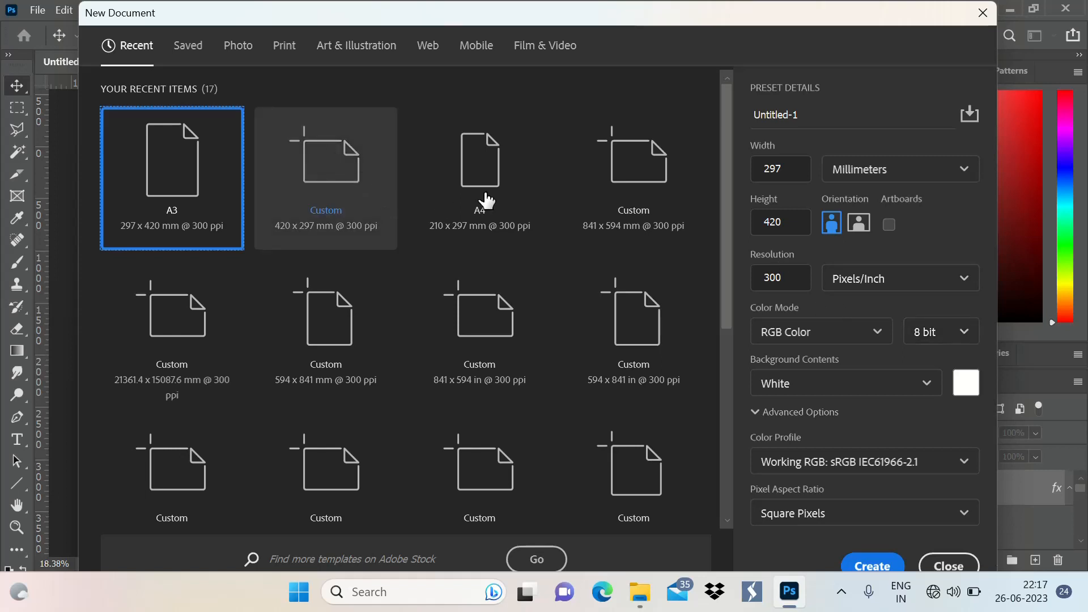
click(858, 223)
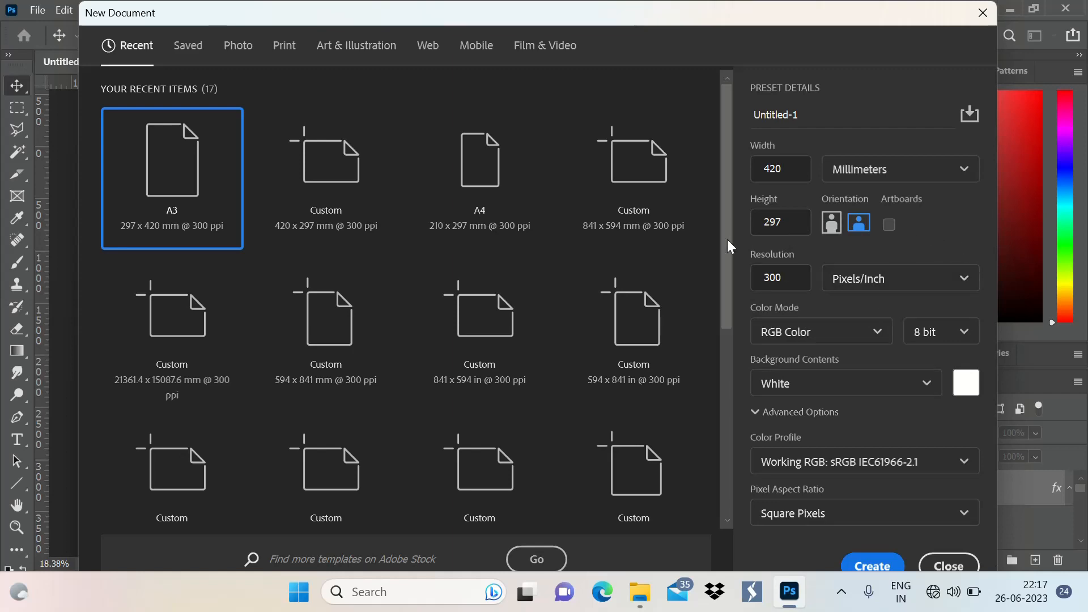
click(872, 566)
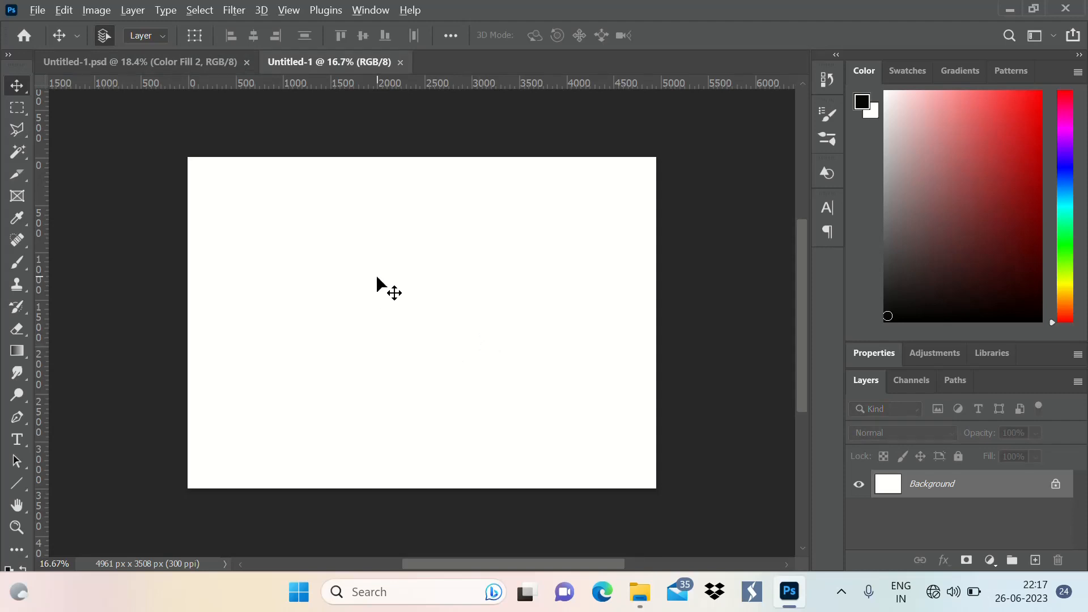
scroll(379, 281, down, 3)
scroll(390, 341, up, 4)
scroll(460, 232, down, 1)
scroll(460, 230, up, 1)
scroll(450, 170, down, 2)
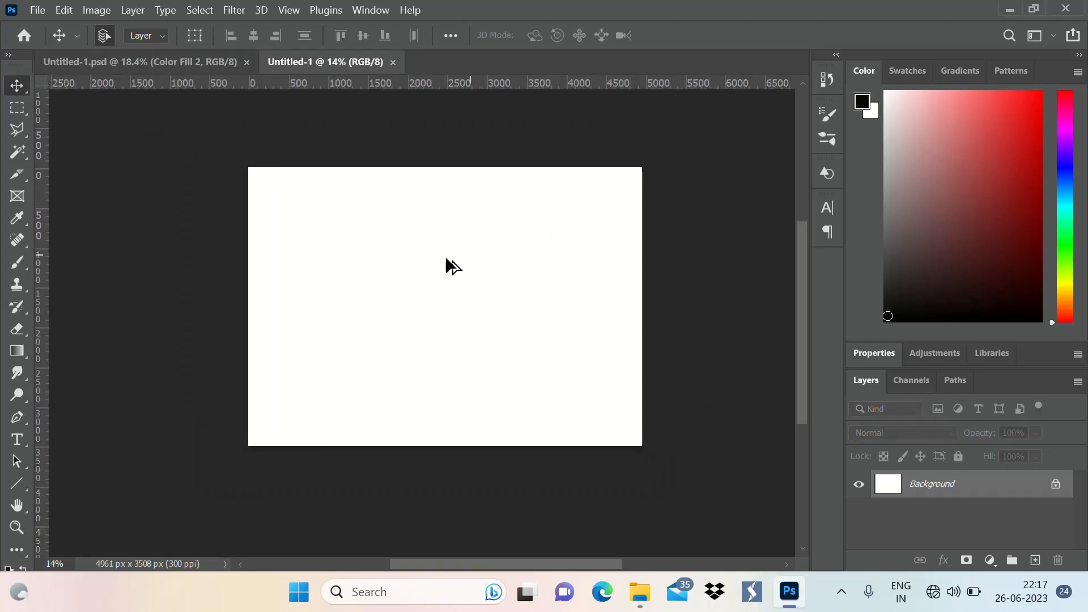
scroll(447, 262, up, 2)
Switch to the finished room illustration in Untitled-1.psd and view its overall composition as a reference.
click(164, 61)
scroll(331, 276, down, 2)
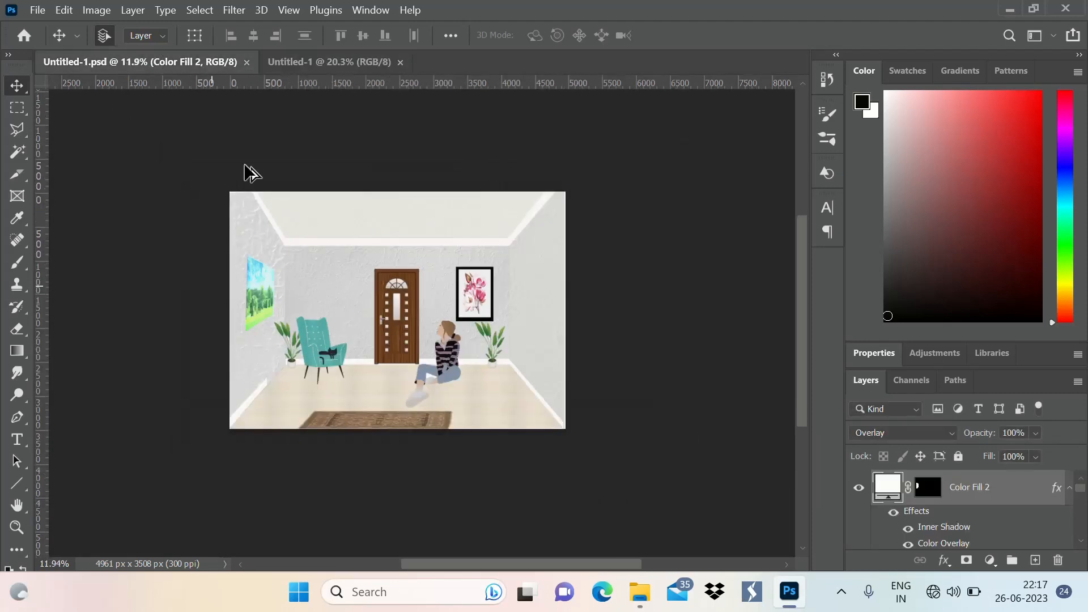
scroll(329, 363, up, 2)
scroll(335, 310, down, 1)
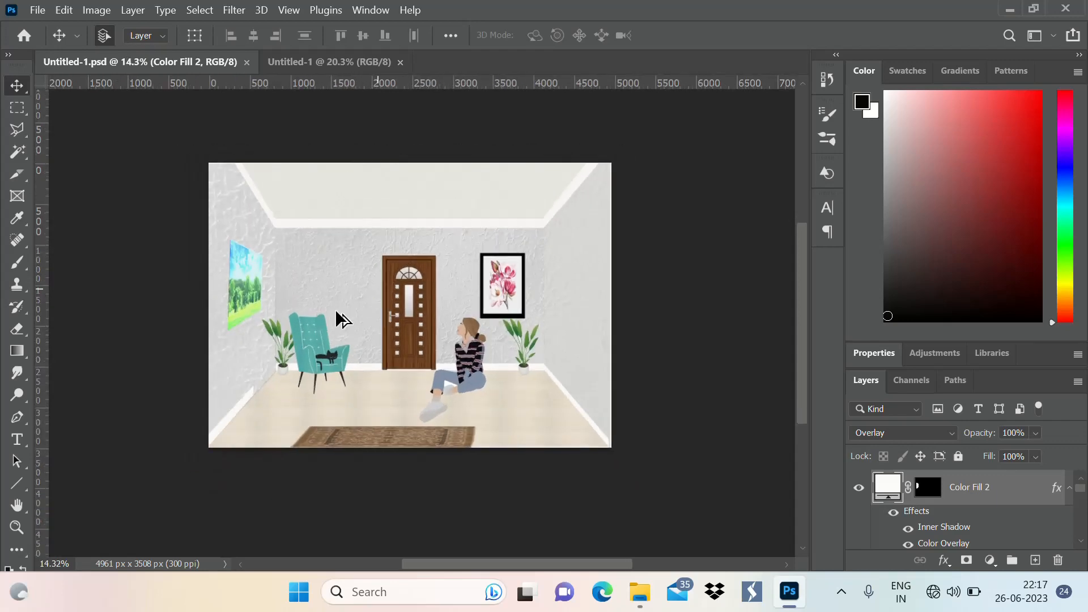
Examine the finished room illustration's walls, ceiling, floor, door and furnishings as a reference.
scroll(335, 310, up, 1)
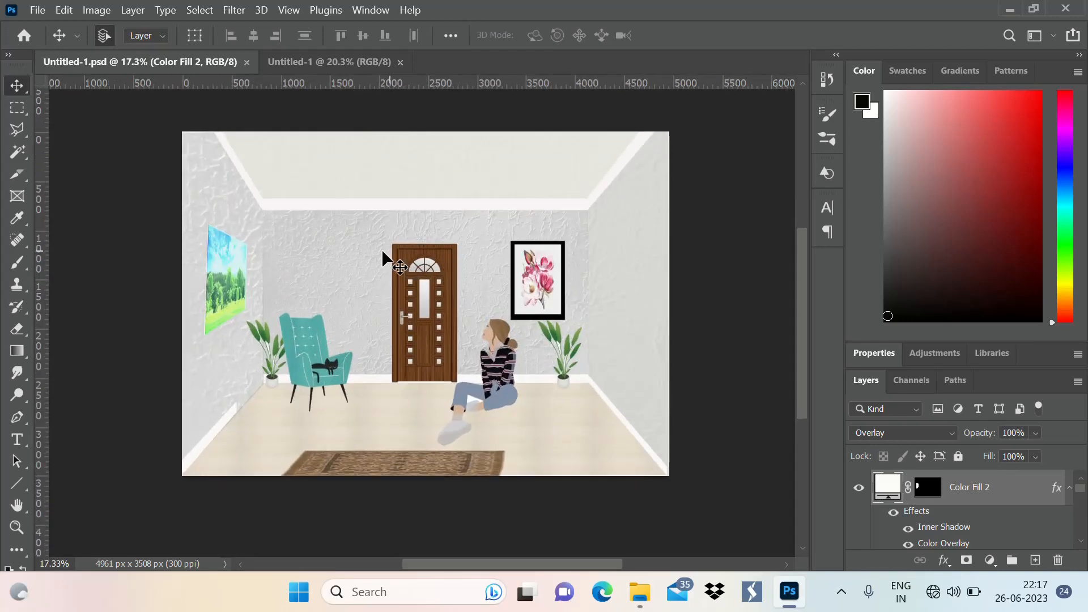
scroll(384, 294, down, 1)
scroll(384, 292, up, 2)
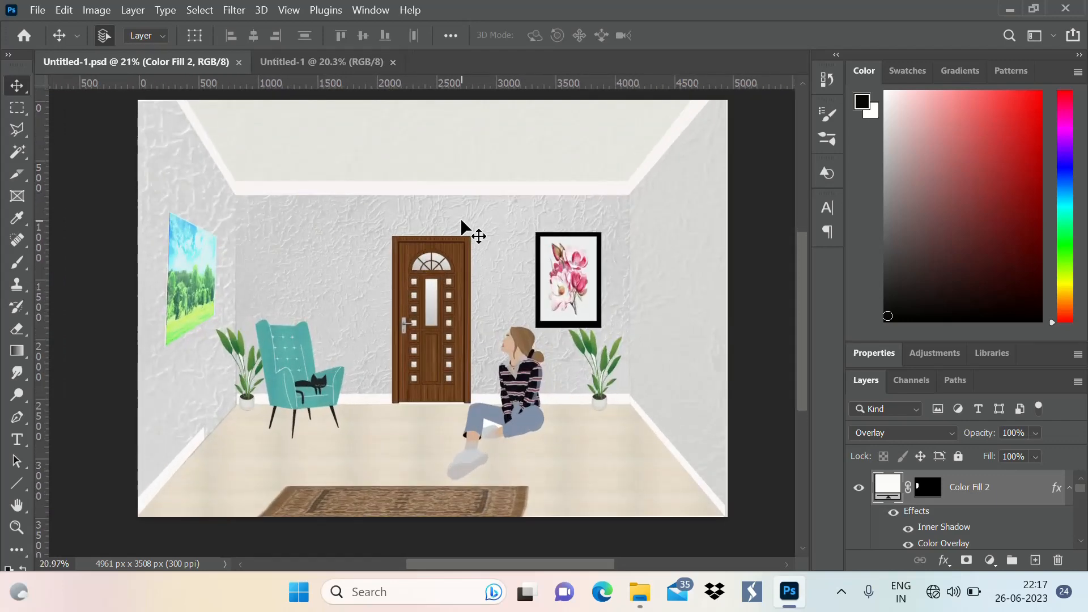
scroll(520, 254, down, 1)
scroll(659, 178, up, 1)
scroll(762, 289, down, 1)
scroll(614, 289, up, 1)
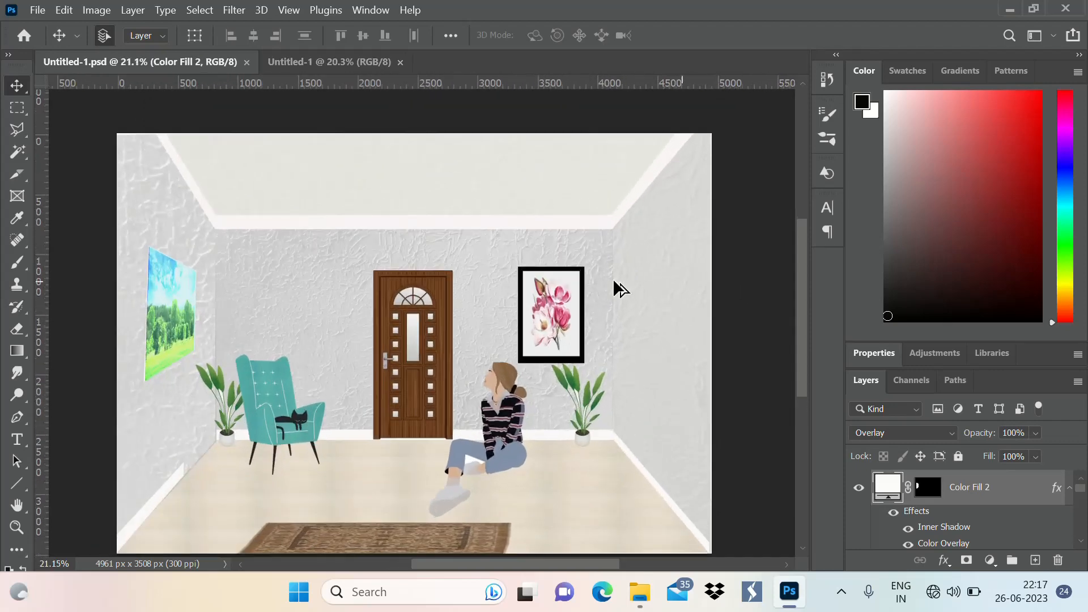
scroll(556, 260, down, 1)
scroll(505, 238, up, 1)
scroll(499, 230, up, 1)
scroll(492, 222, down, 2)
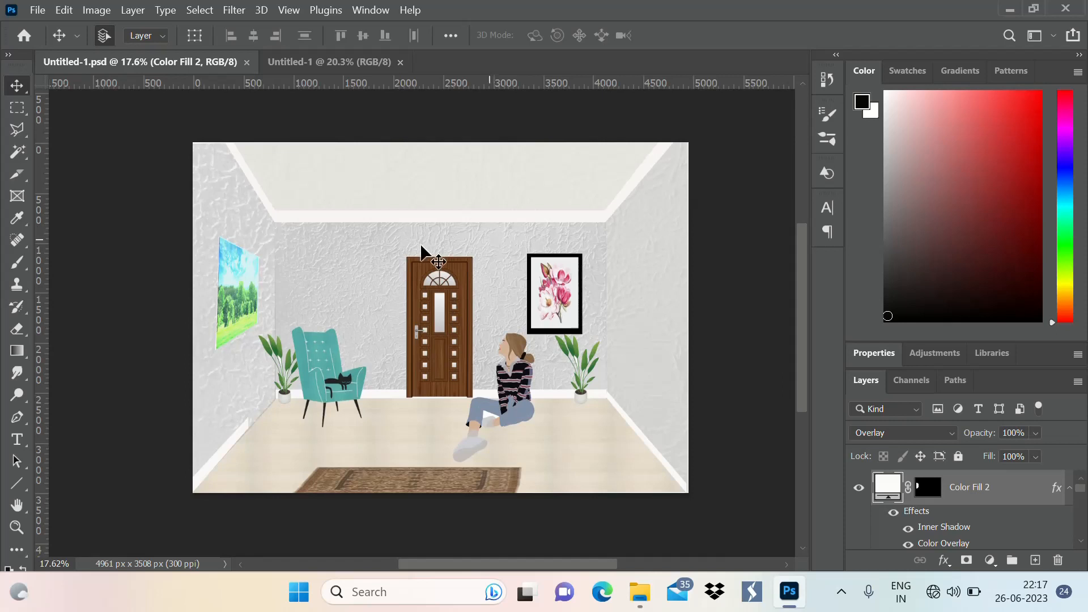
scroll(462, 320, down, 2)
scroll(462, 320, up, 2)
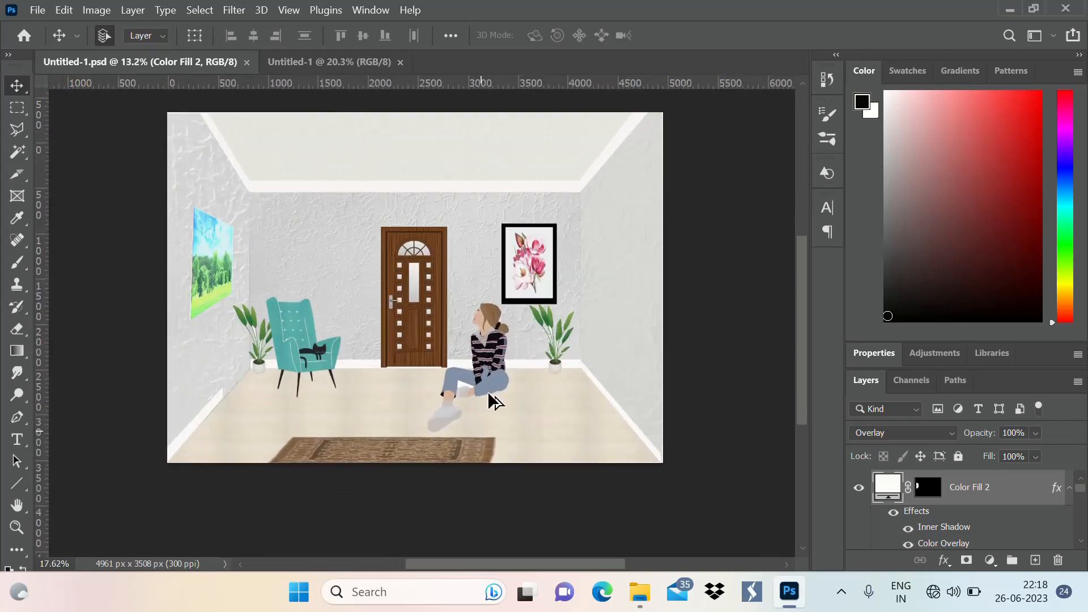
scroll(485, 324, down, 1)
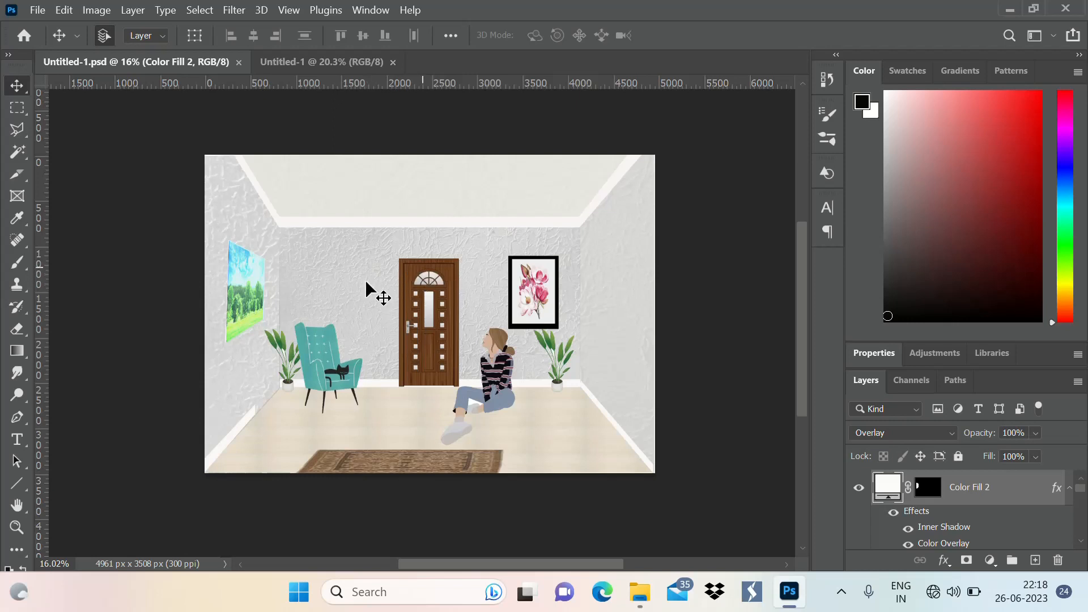
scroll(330, 364, down, 3)
scroll(346, 352, up, 4)
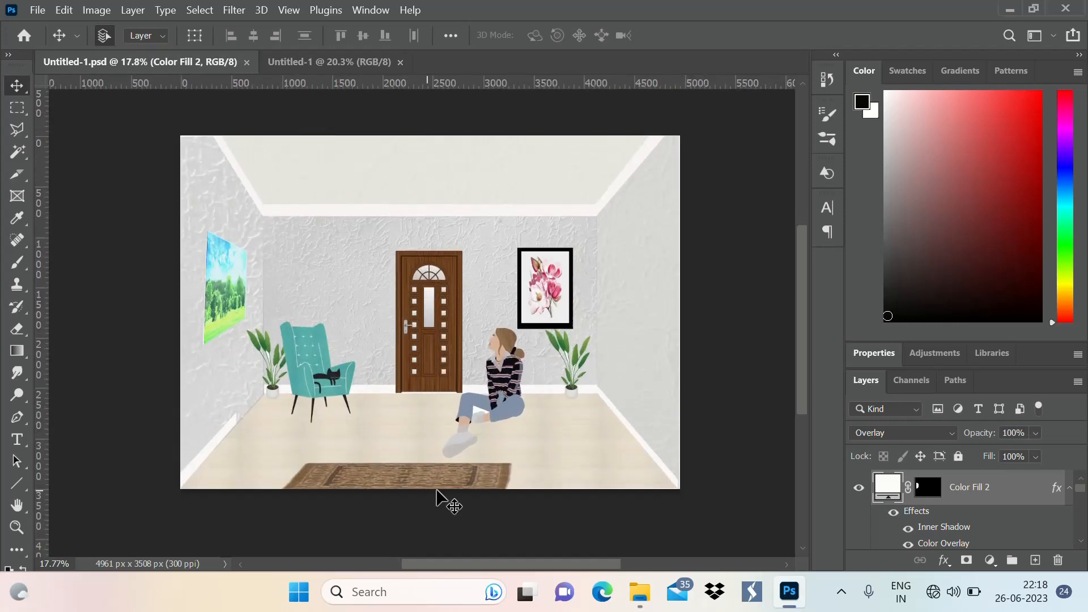
Compare the blank A3 document with the finished room illustration, ending on the blank canvas.
key(ctrl+Tab)
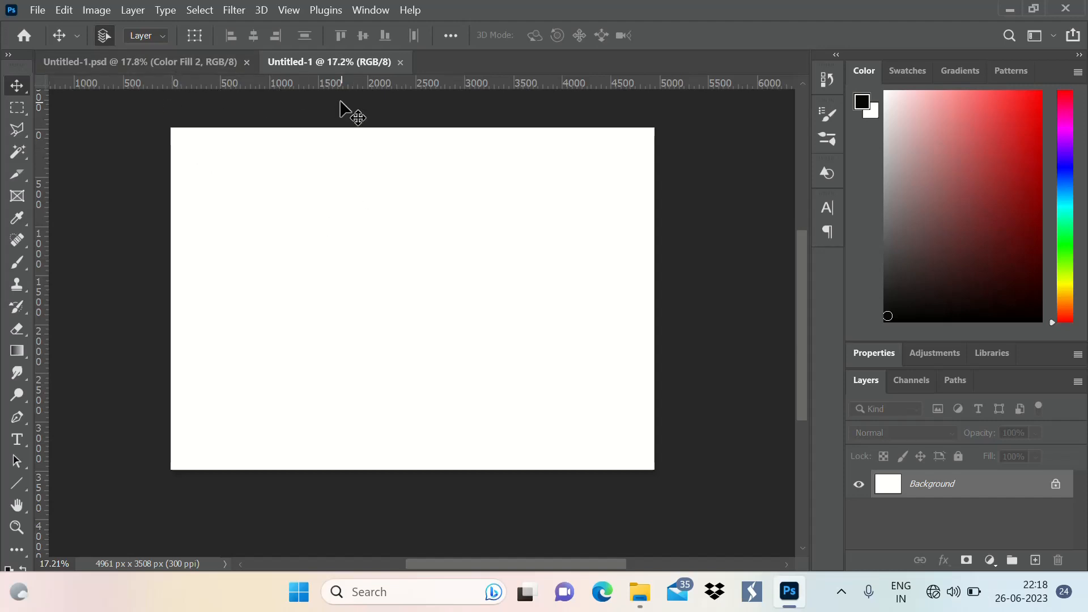
scroll(246, 105, up, 3)
scroll(353, 133, down, 3)
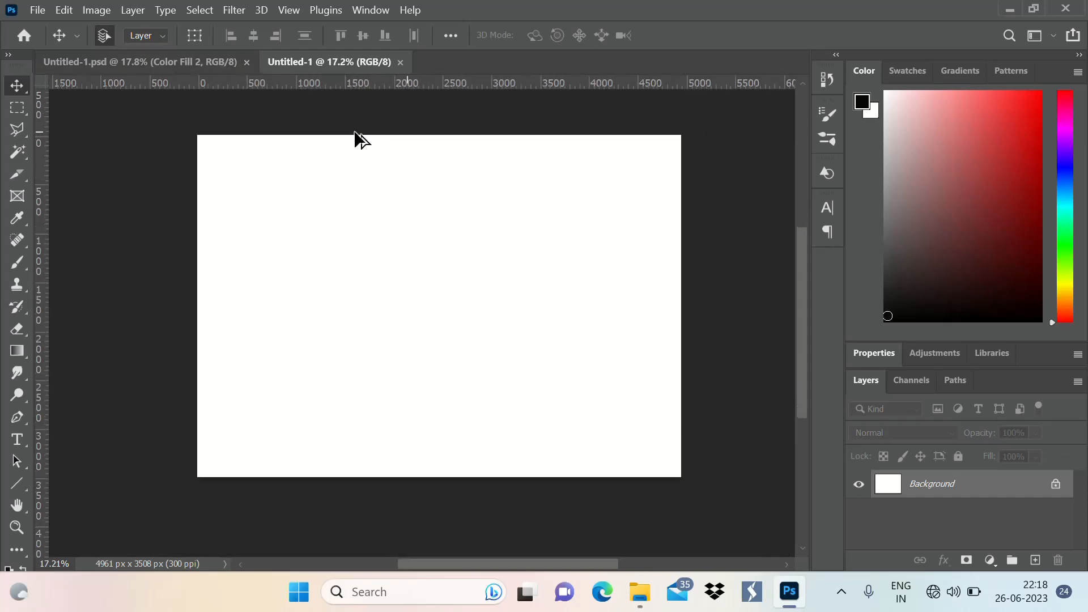
click(176, 63)
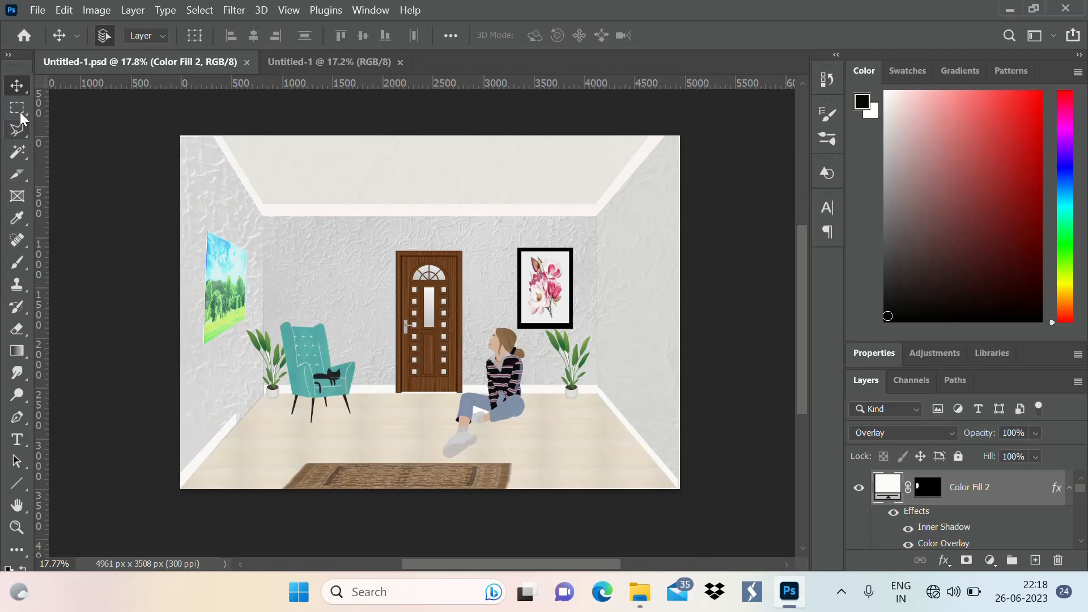
click(306, 62)
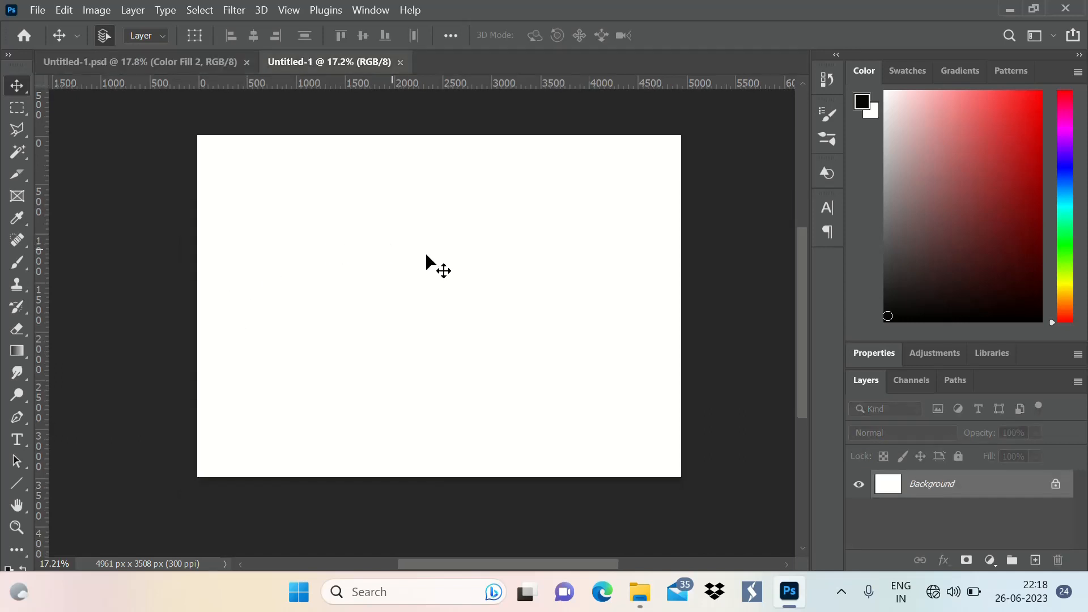
scroll(553, 230, up, 1)
scroll(328, 284, down, 2)
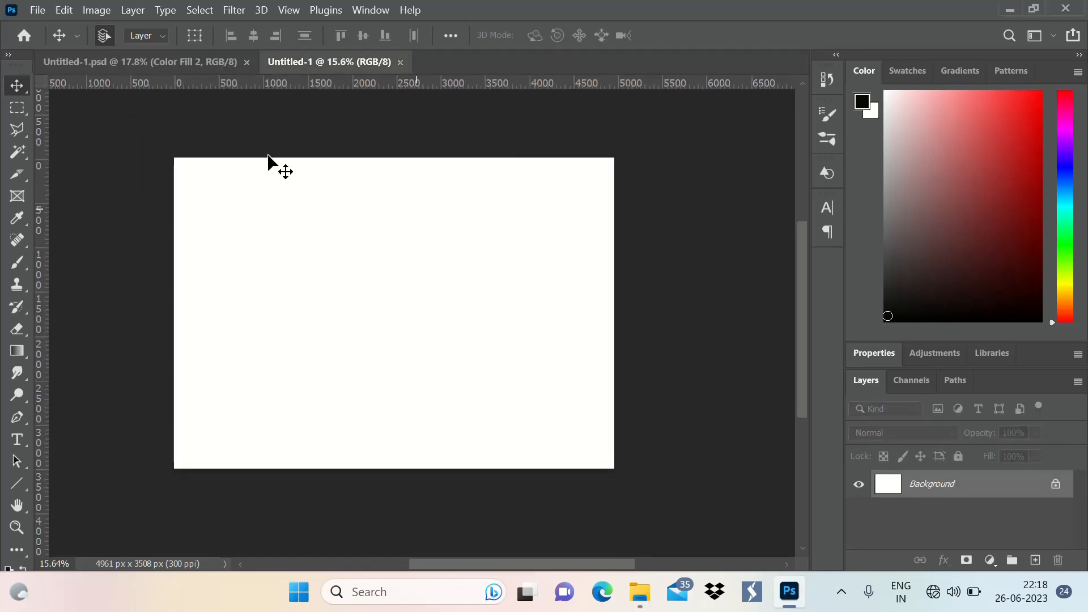
Make a rectangular marquee selection of about 2570 x 1750 px around the middle of the blank canvas for the back wall.
click(20, 133)
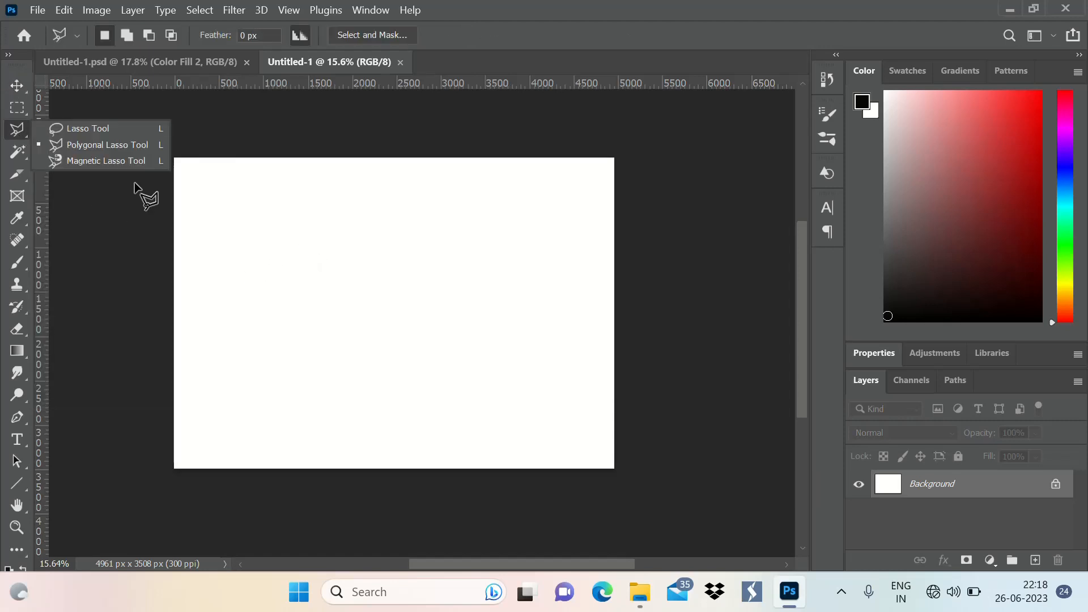
click(19, 114)
click(154, 64)
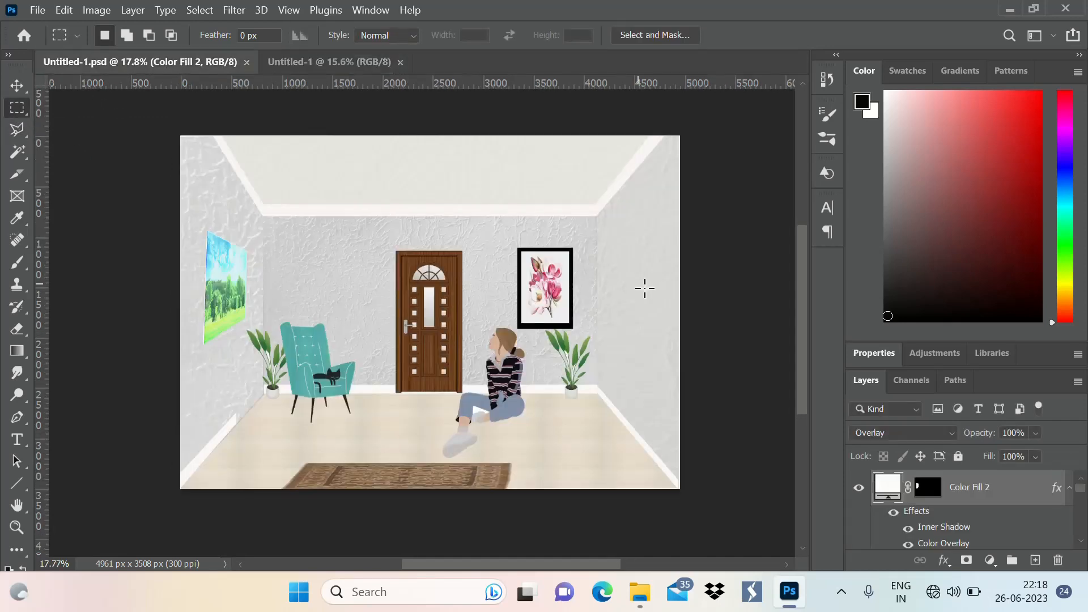
click(334, 63)
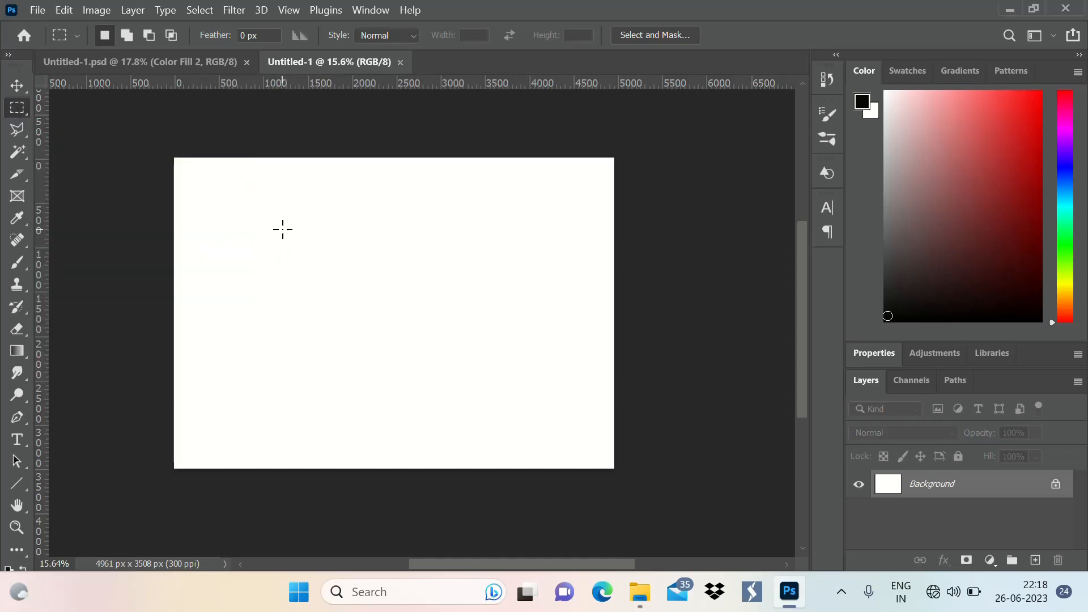
drag(282, 229, 510, 384)
alt+scroll(334, 301, down, 2)
alt+scroll(334, 301, up, 2)
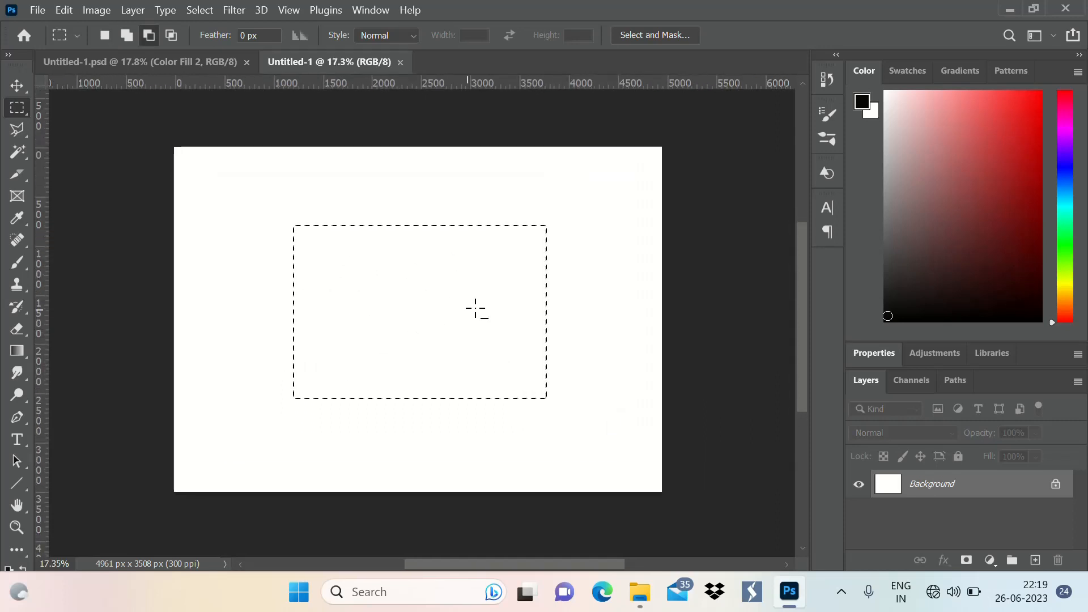
key(alt)
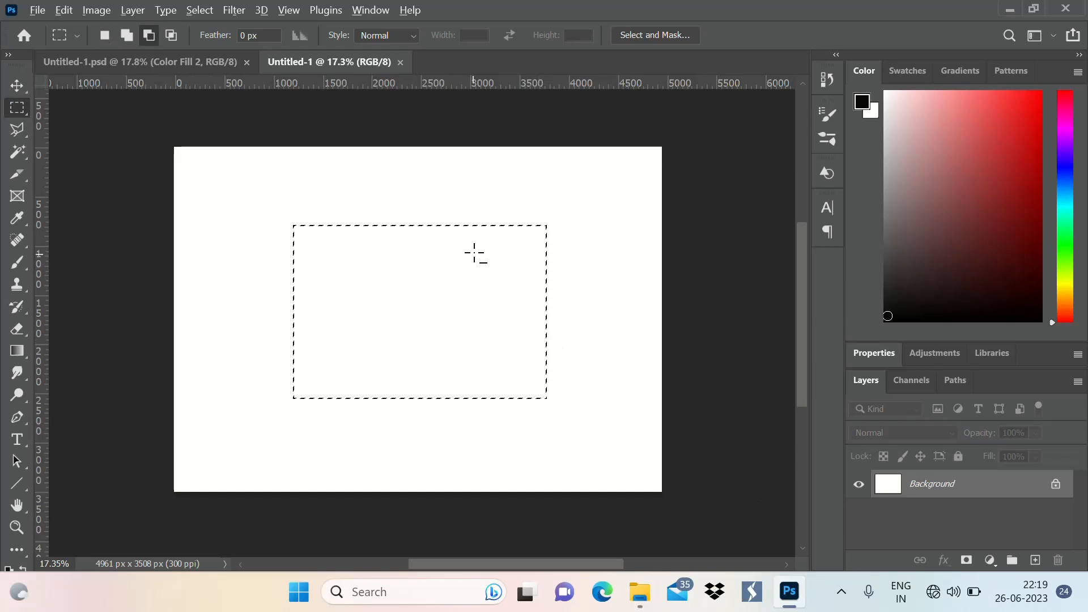
alt+scroll(474, 253, up, 1)
click(163, 63)
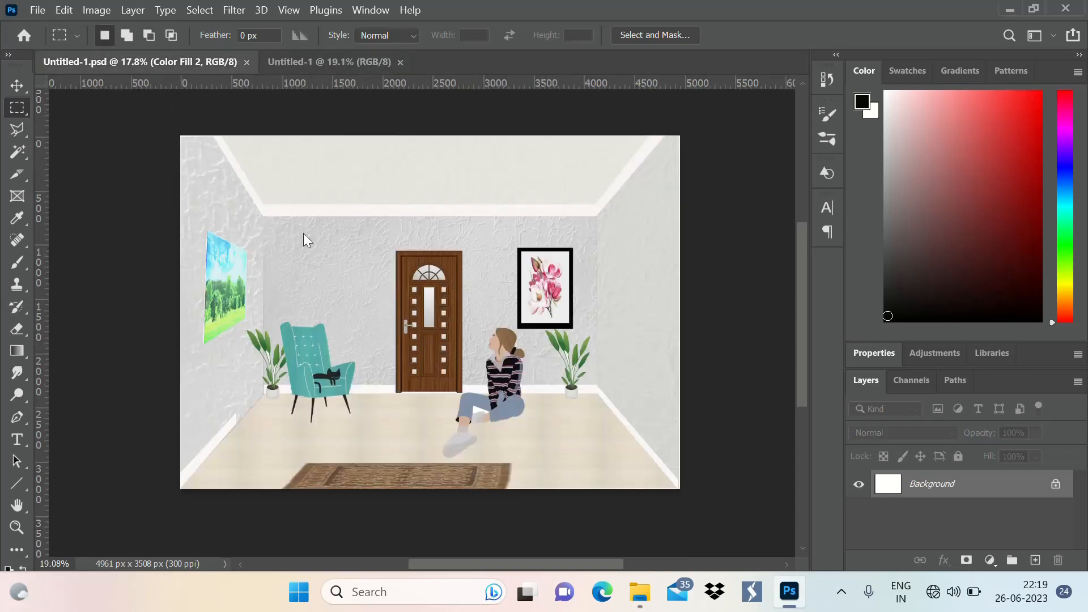
click(365, 65)
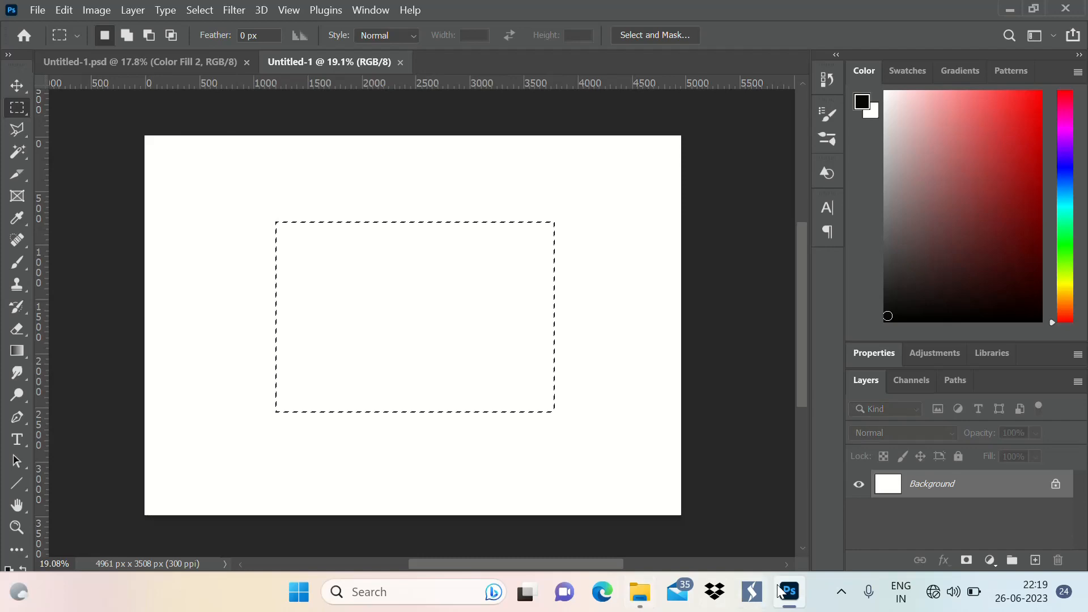
Switch to File Explorer and open the gray plaster texture 70308c48-2e73-4108-97e4-42acca160183 from the youtube folder in Adobe Photoshop 2021.
click(640, 591)
click(390, 310)
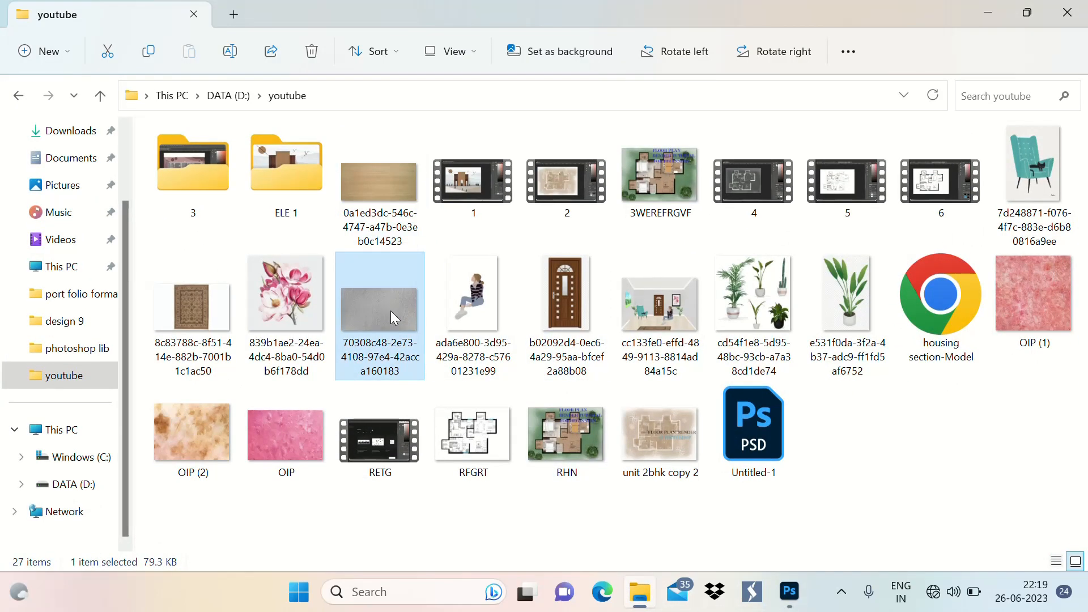
right_click(390, 311)
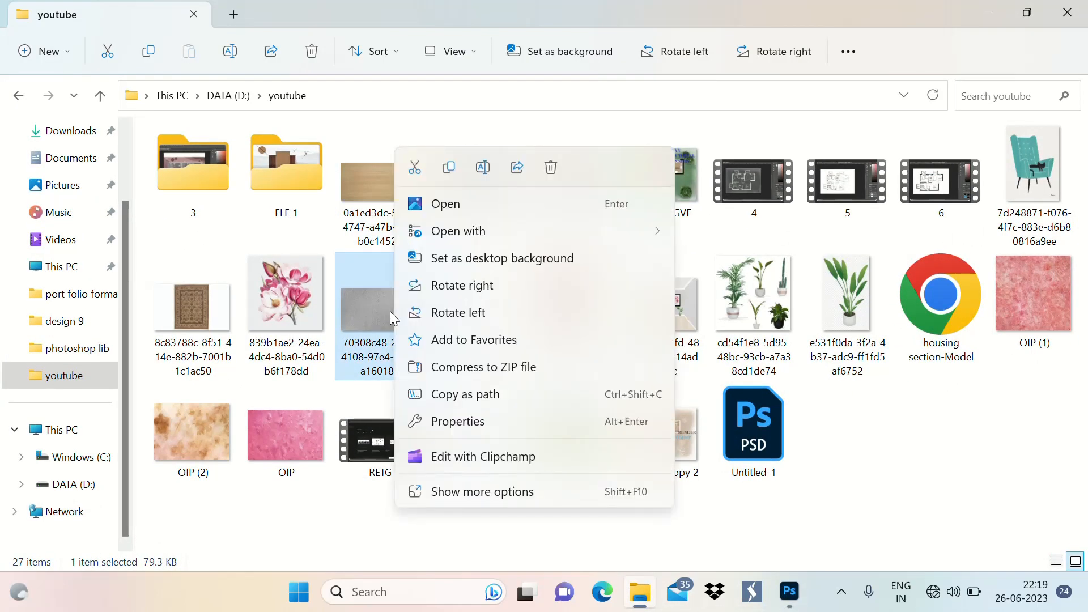
mouse_move(474, 236)
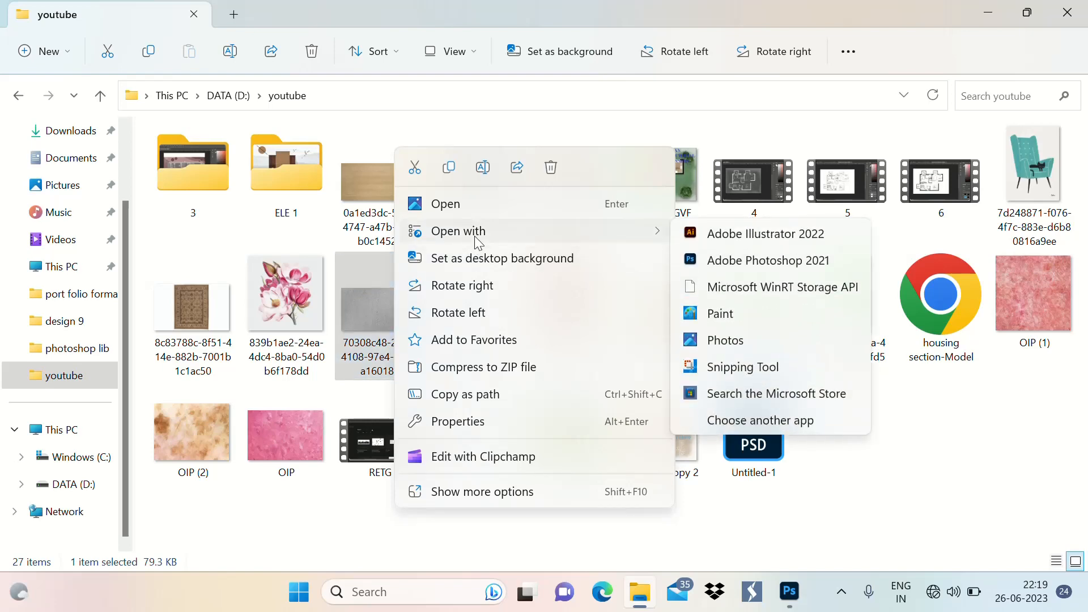
click(709, 264)
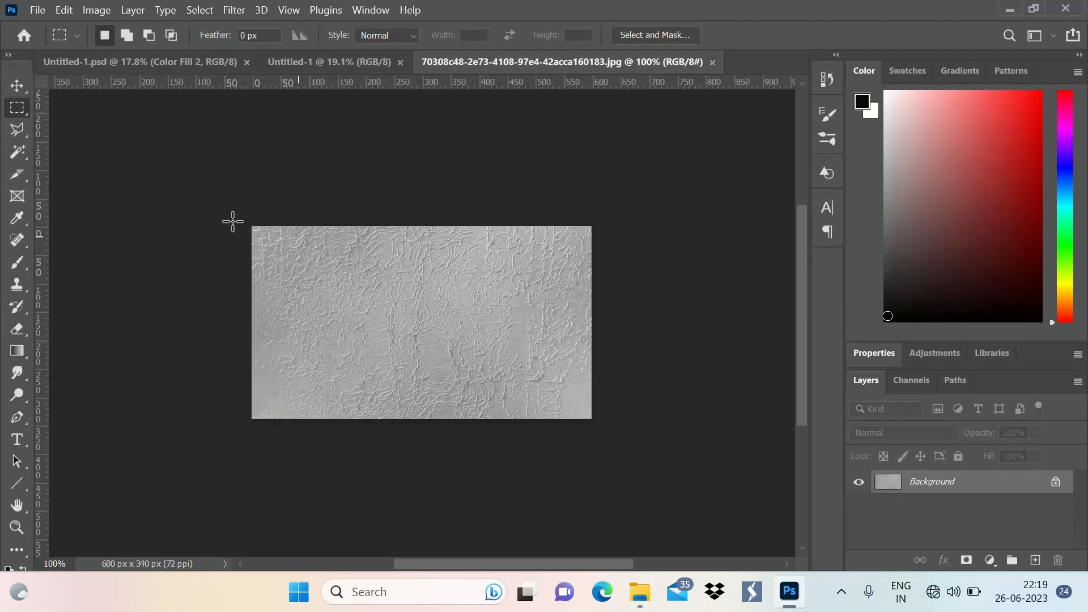
Select the entire plaster texture image with a rectangular marquee and copy it.
drag(212, 196, 599, 449)
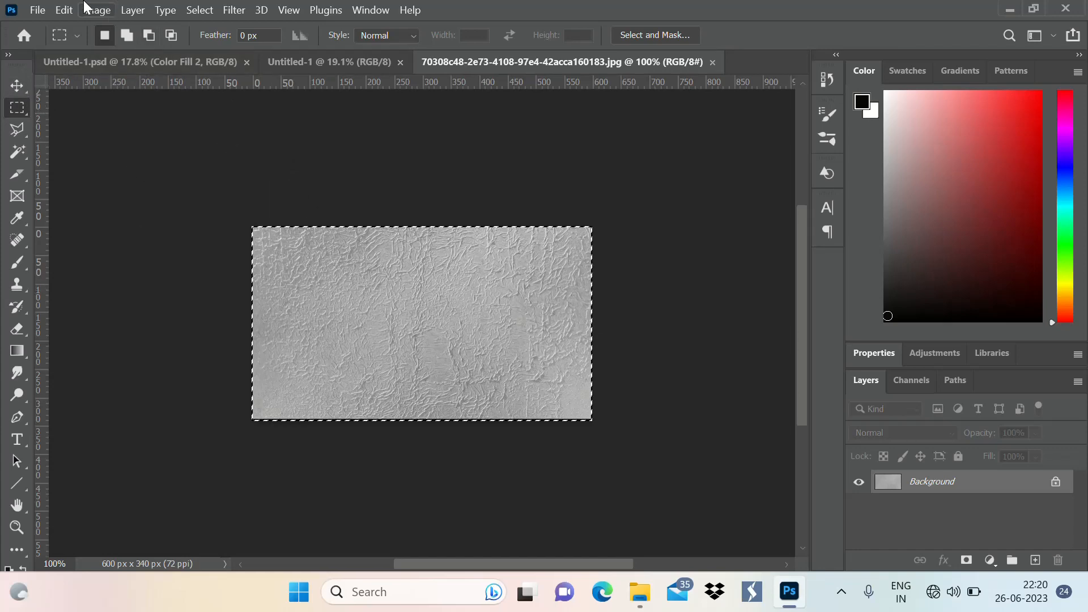
click(37, 10)
click(57, 9)
click(64, 10)
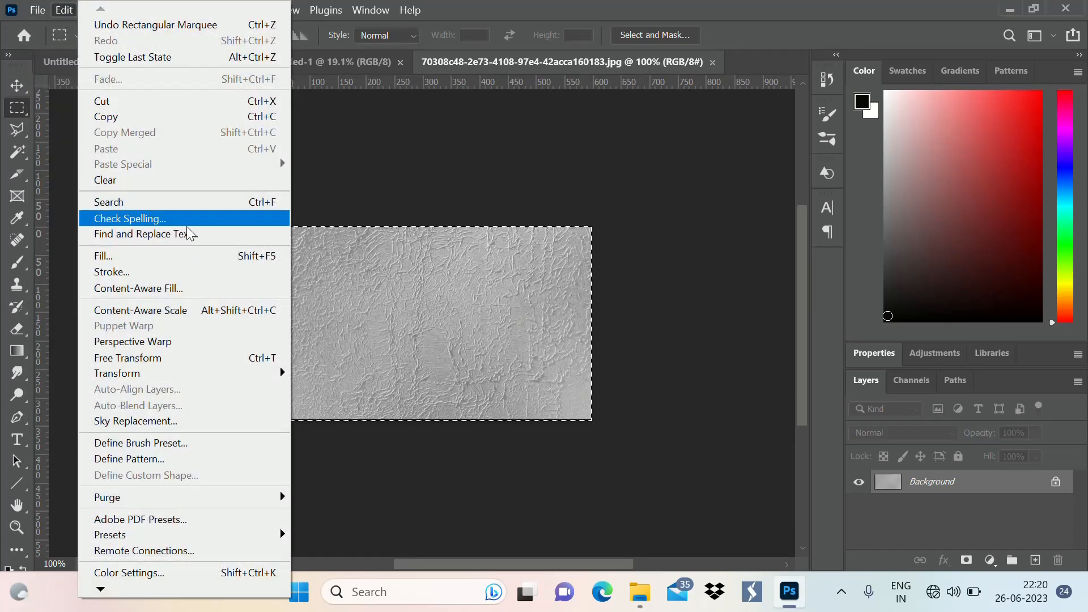
click(145, 116)
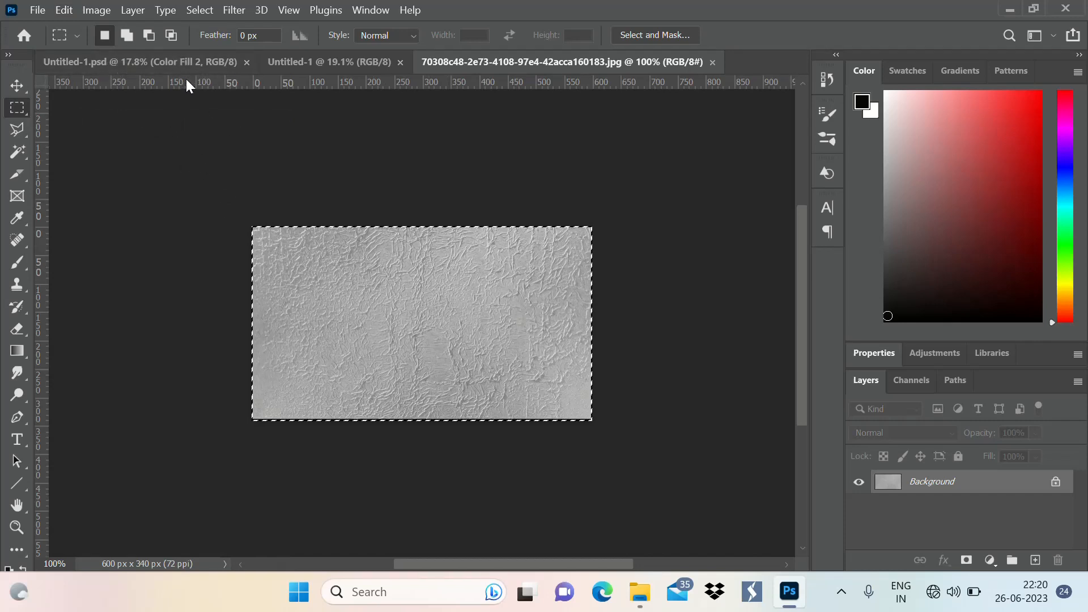
Paste the copied plaster texture into the rectangular back-wall selection of the blank Untitled-1 document using Paste Into.
click(216, 57)
click(292, 60)
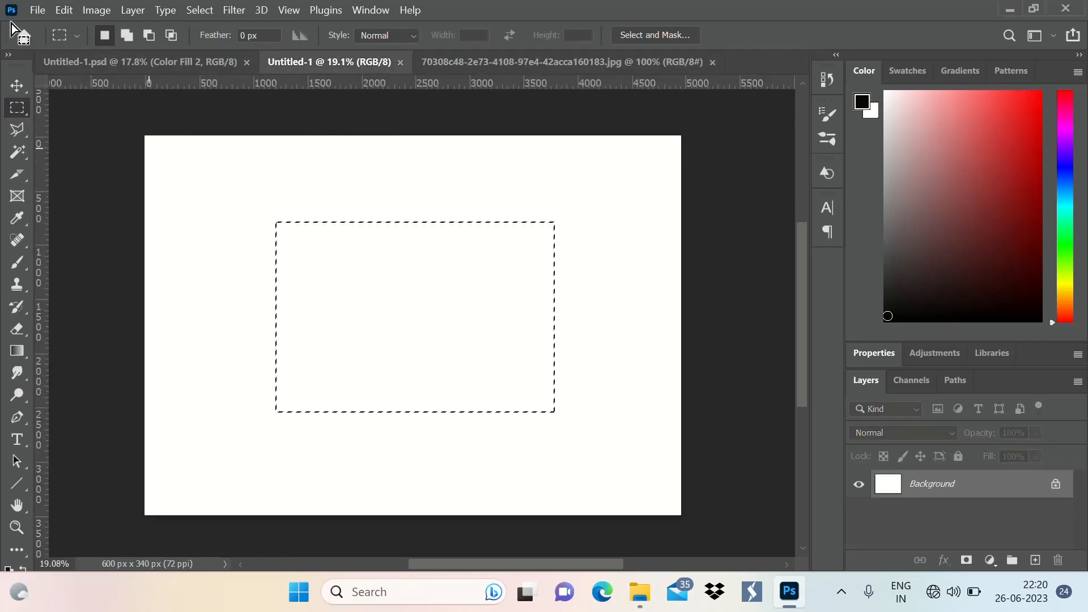
click(37, 10)
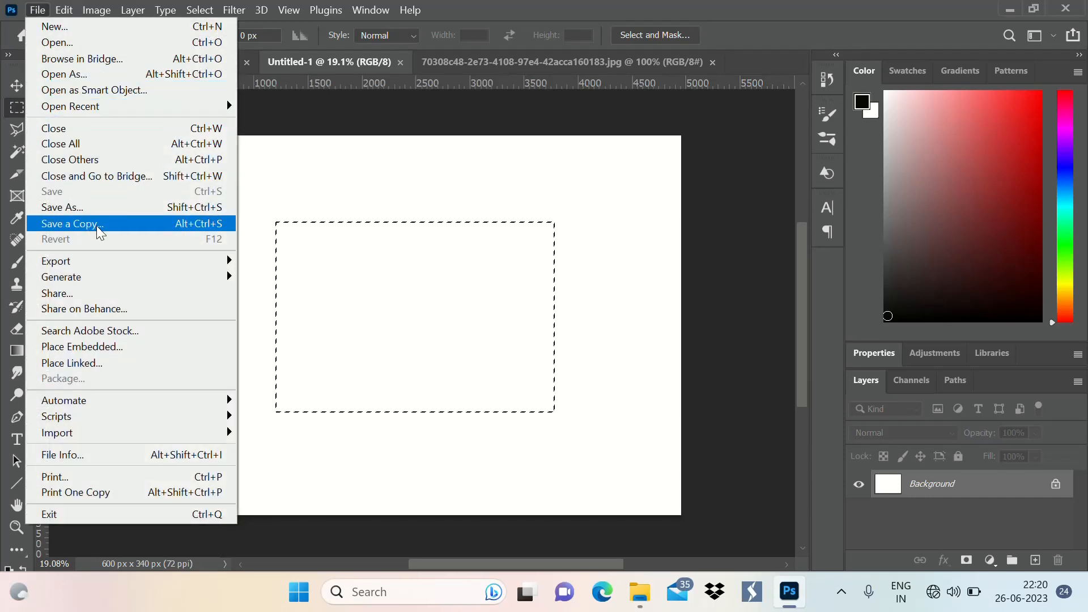
click(65, 11)
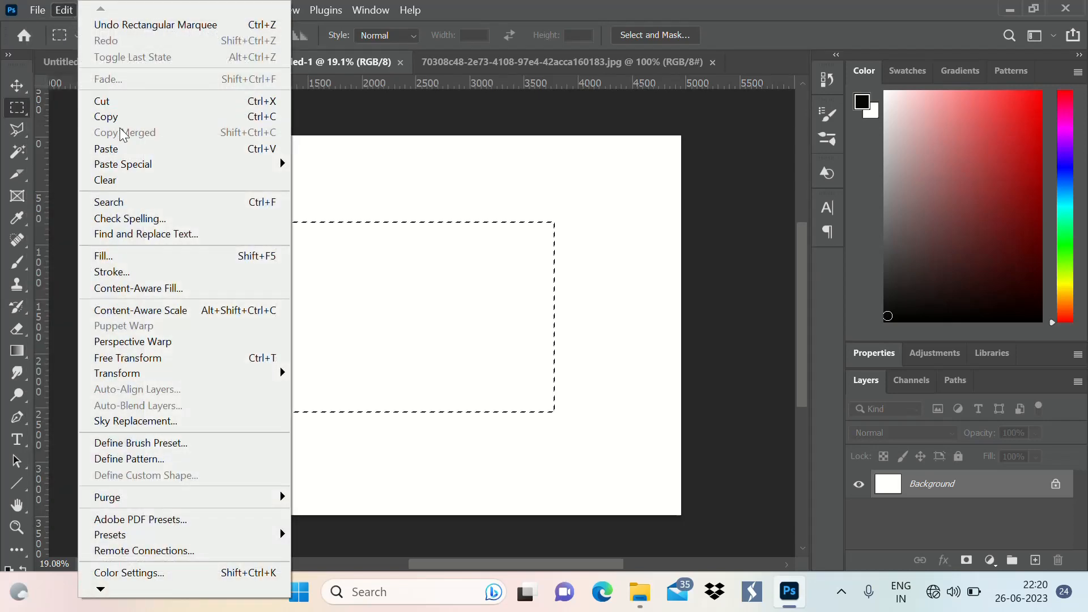
mouse_move(150, 165)
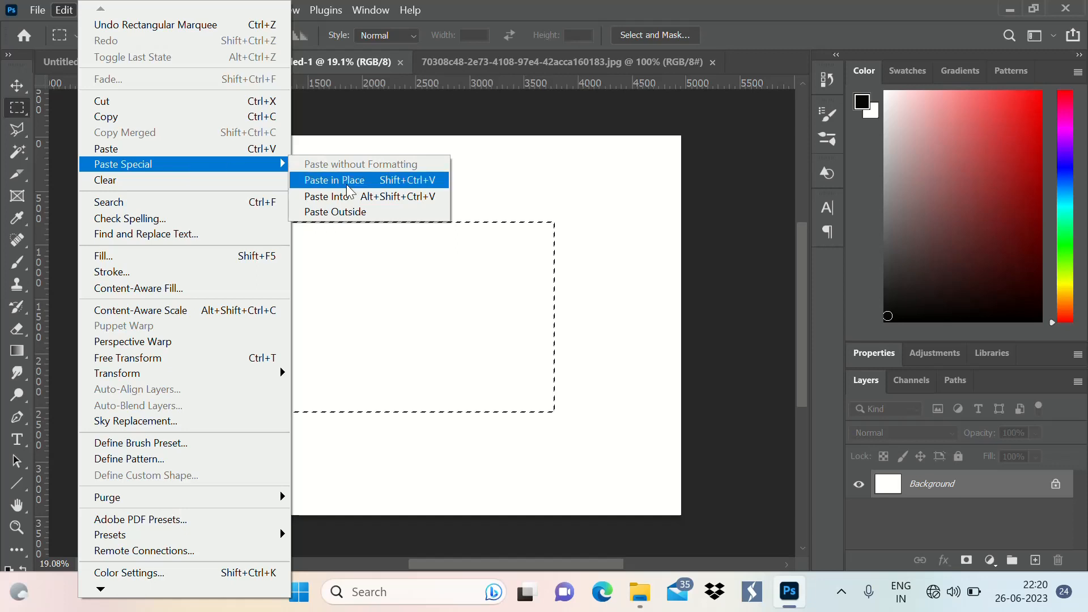
click(356, 196)
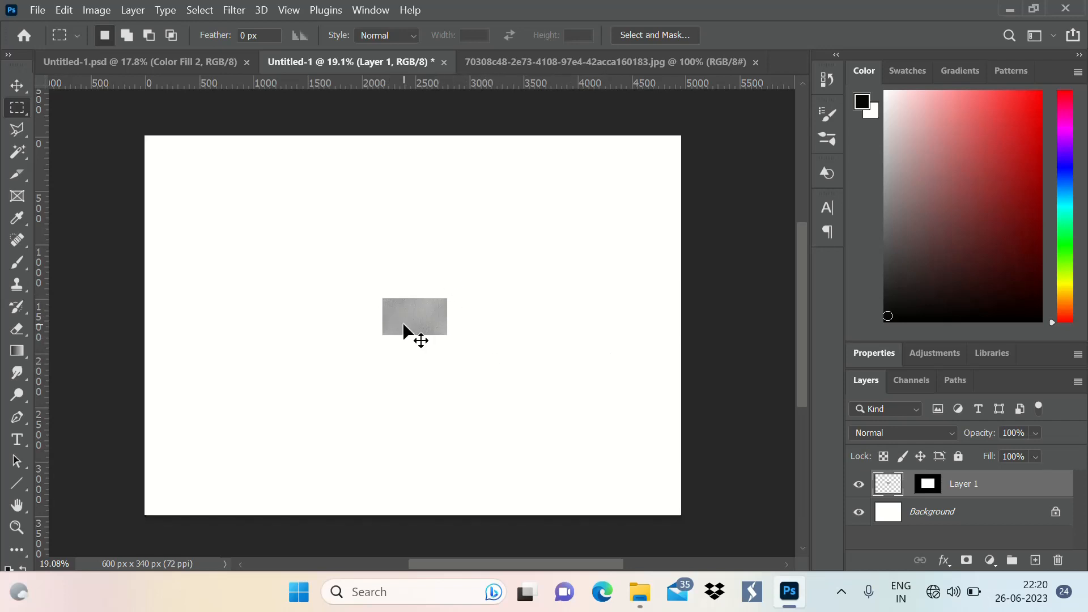
Scale the pasted texture proportionally to 544% and position it so it fills the whole masked back-wall rectangle.
key(ctrl+t)
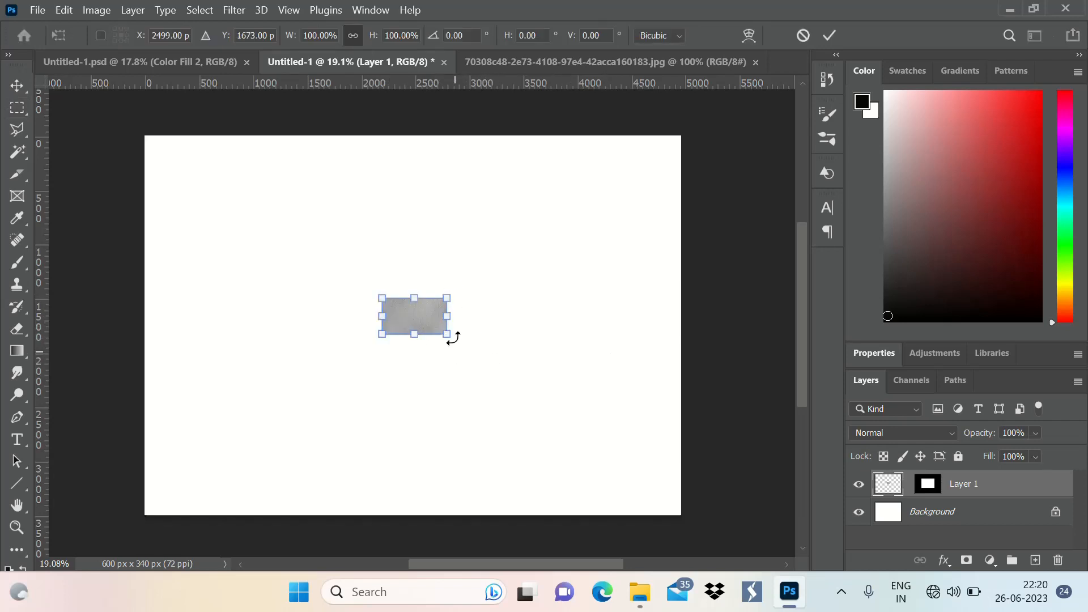
drag(447, 334, 618, 431)
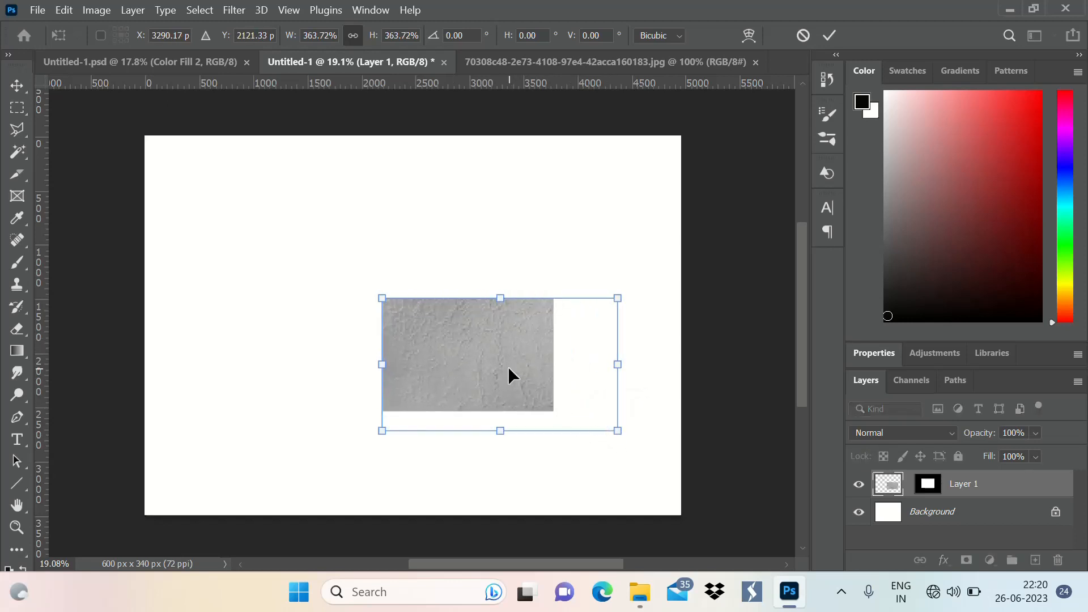
drag(383, 298, 257, 198)
drag(614, 435, 592, 421)
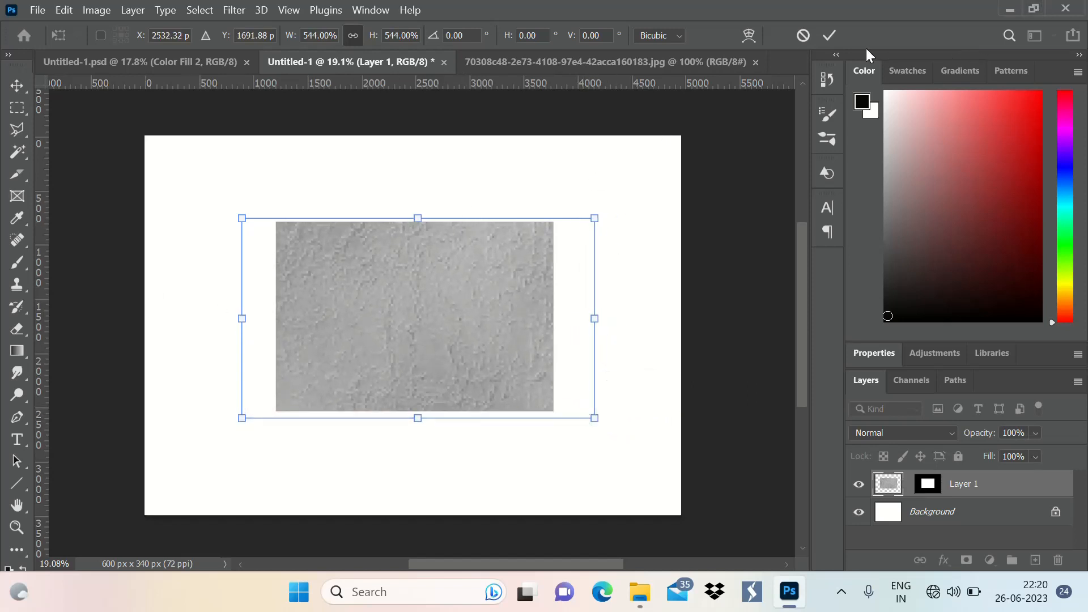
click(828, 36)
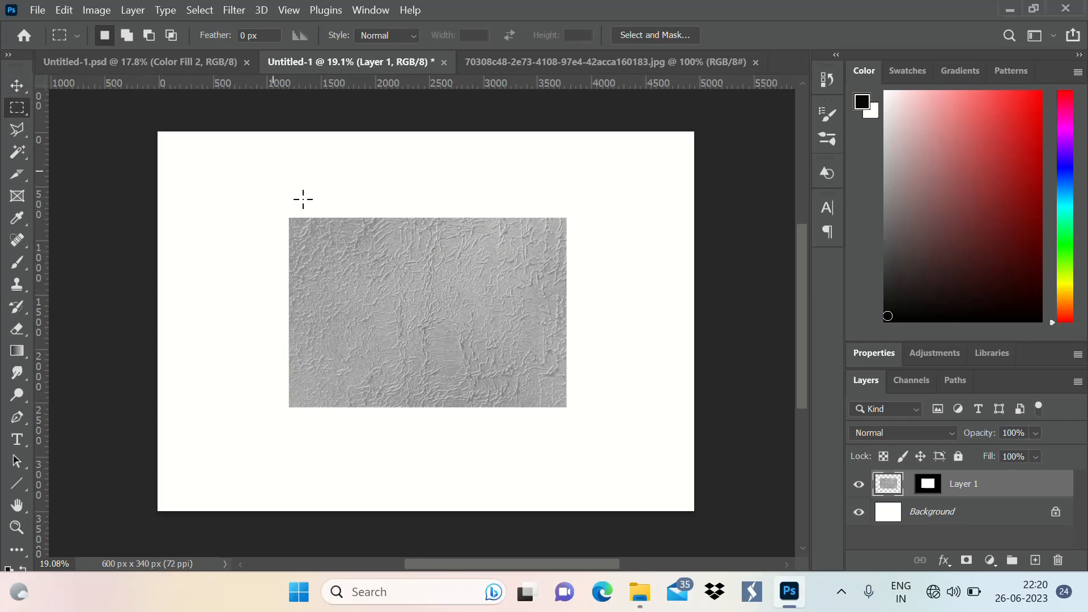
Select the right wall with the Polygonal Lasso, from the back wall's right corners out to the canvas's right edge, after checking the reference file.
click(185, 61)
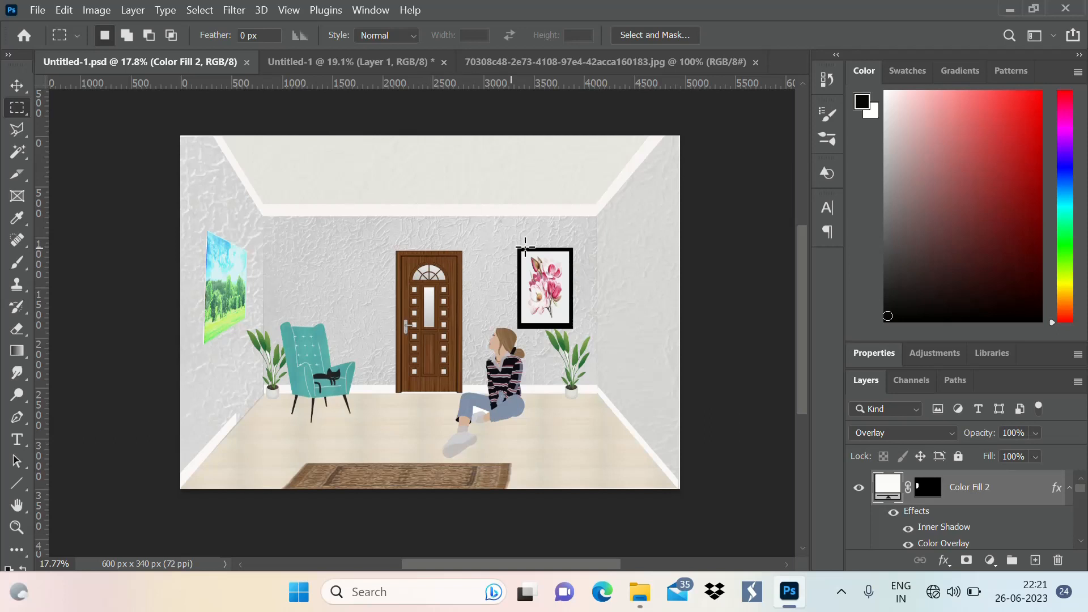
click(367, 64)
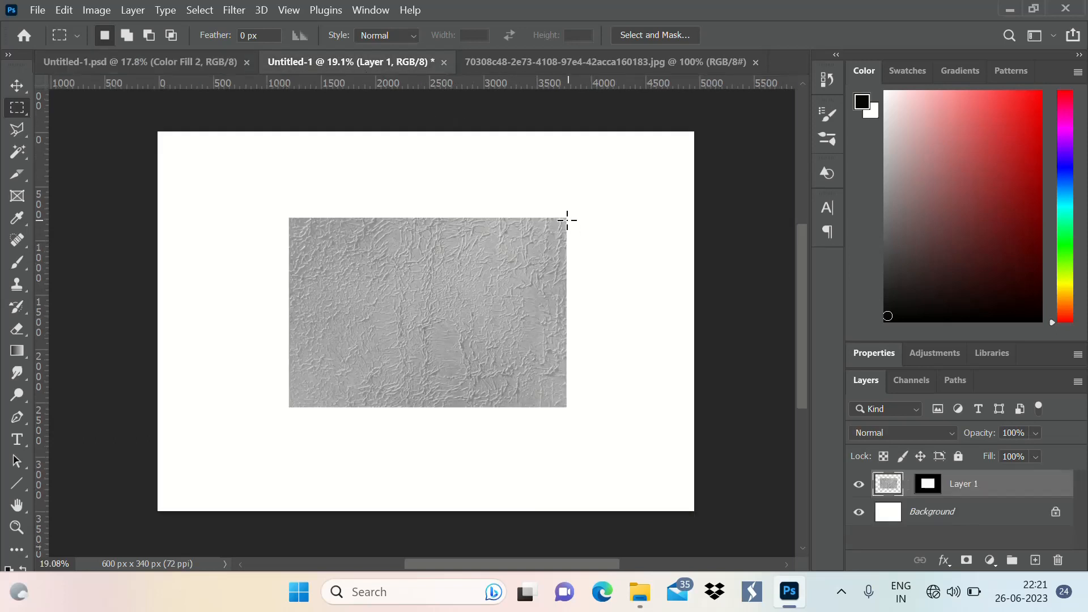
click(16, 134)
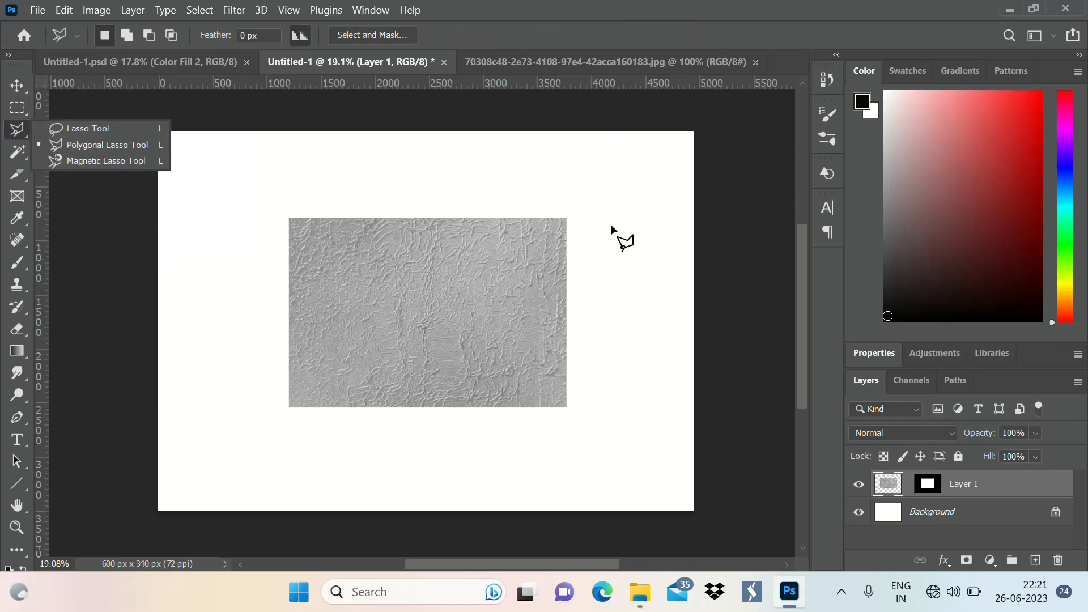
click(566, 217)
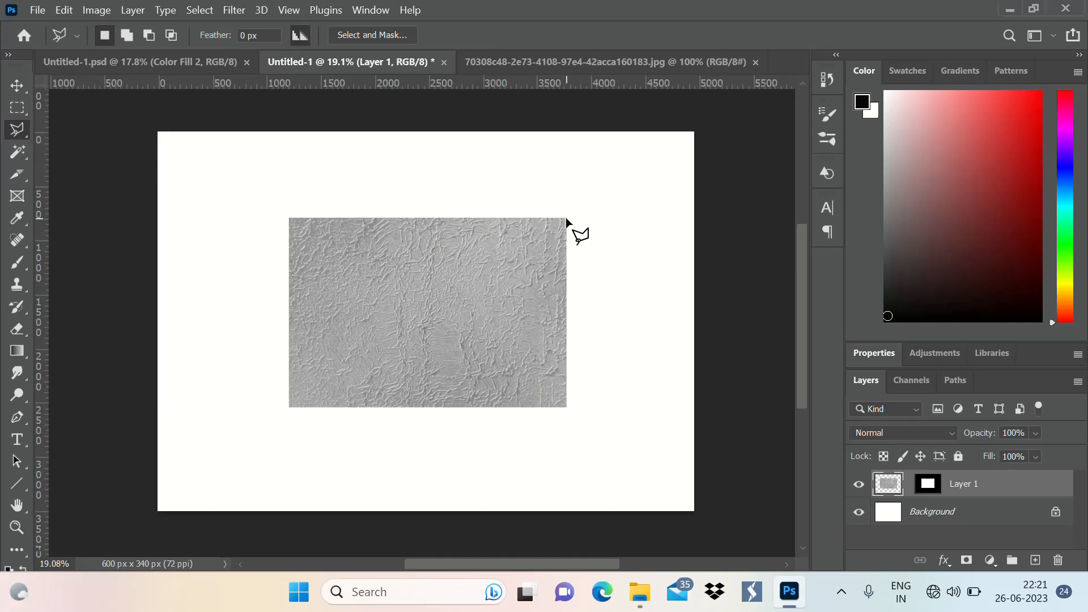
click(652, 131)
click(693, 132)
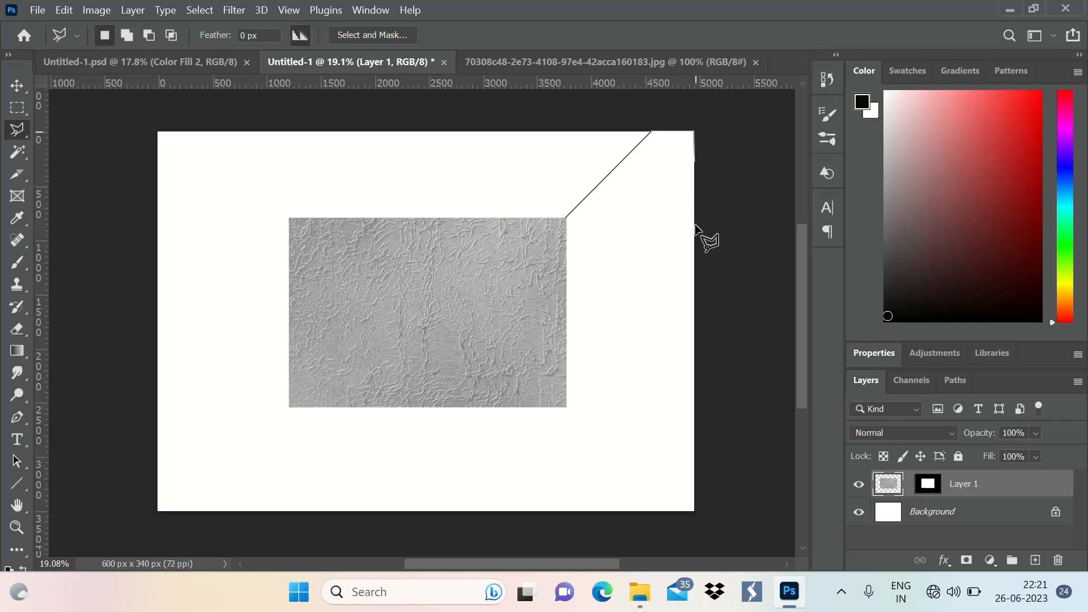
click(694, 511)
click(565, 406)
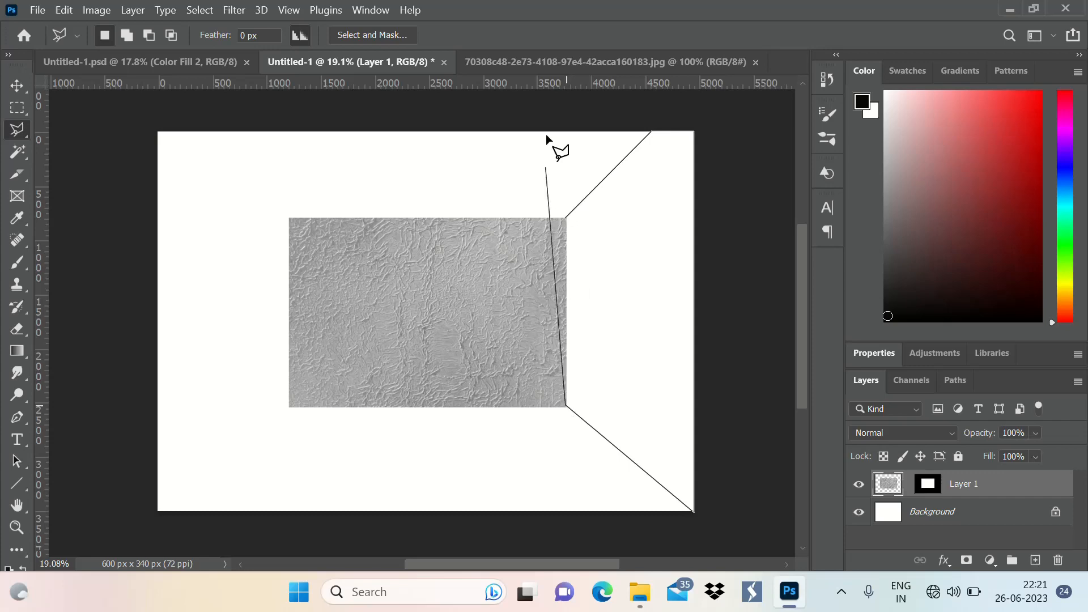
click(566, 217)
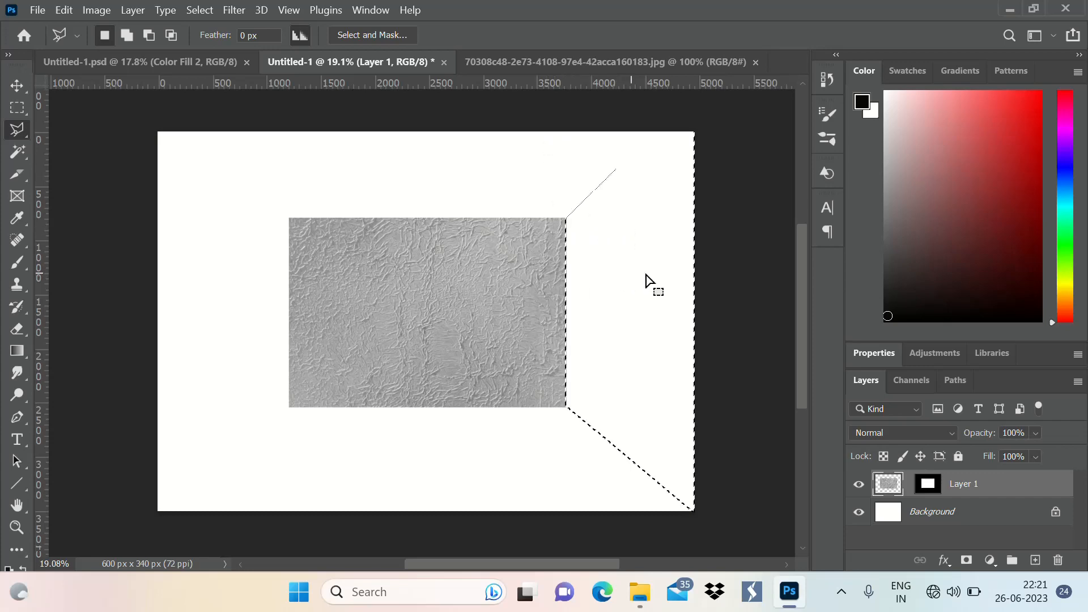
scroll(680, 297, down, 2)
scroll(533, 318, down, 2)
scroll(548, 284, up, 2)
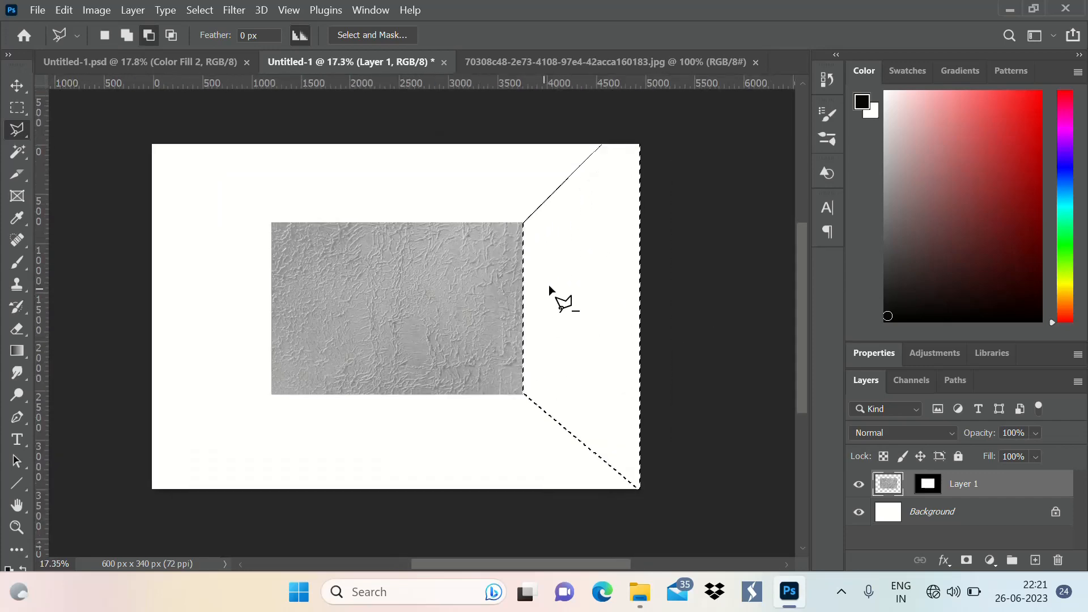
Copy the plaster texture from its image file and paste it into the right-wall selection of the room document using Paste Into.
click(573, 63)
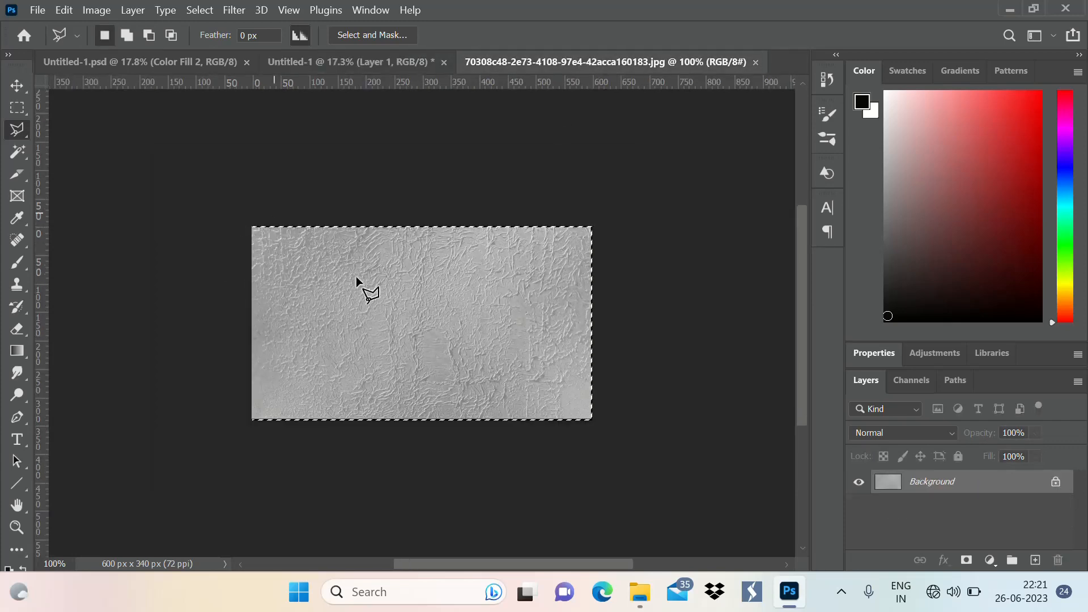
click(72, 10)
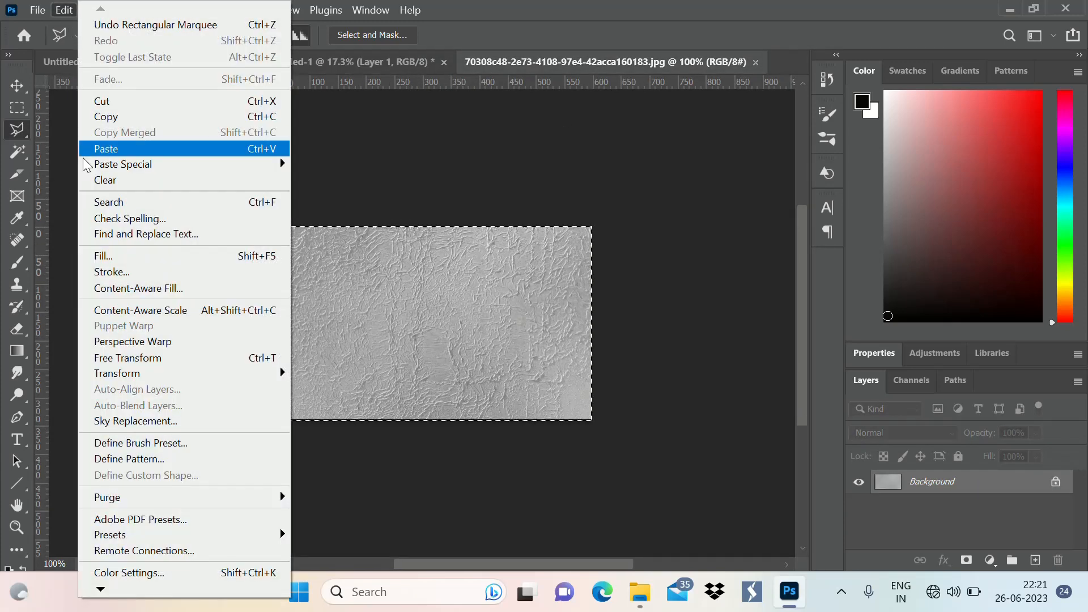
click(133, 117)
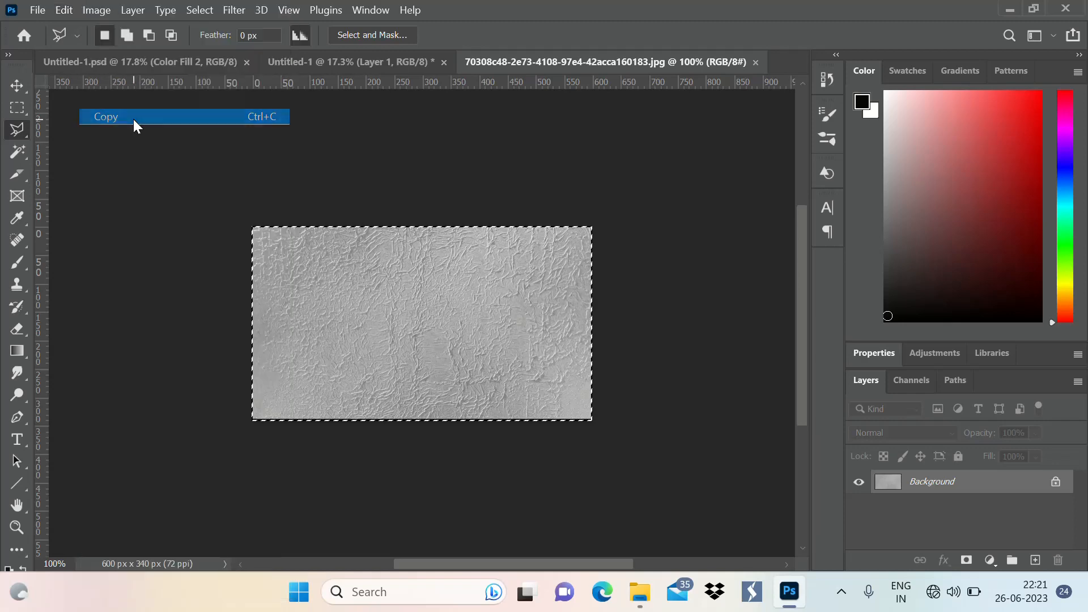
click(338, 64)
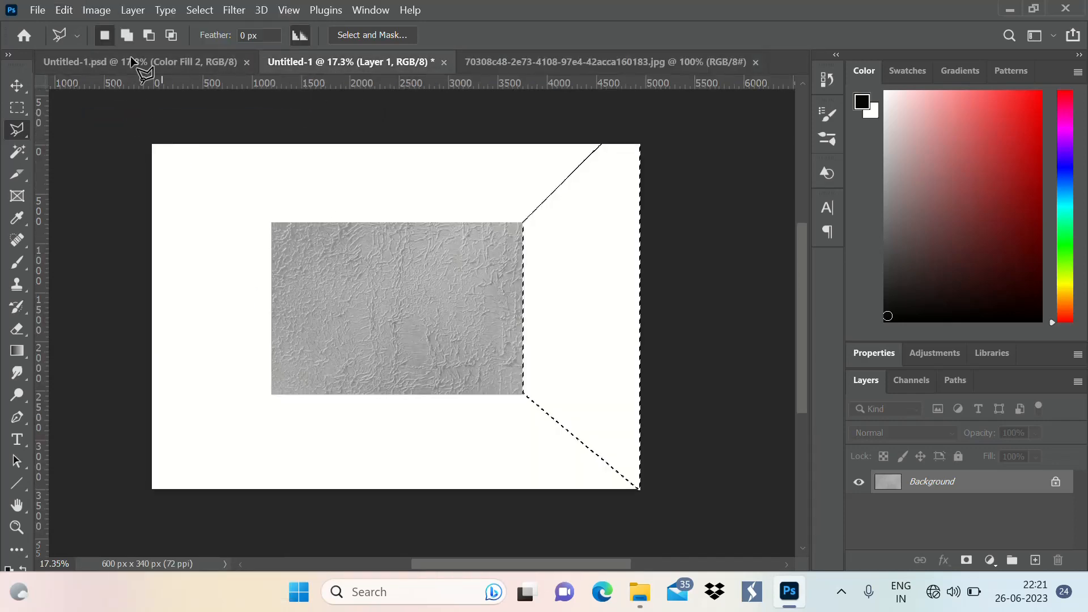
click(62, 11)
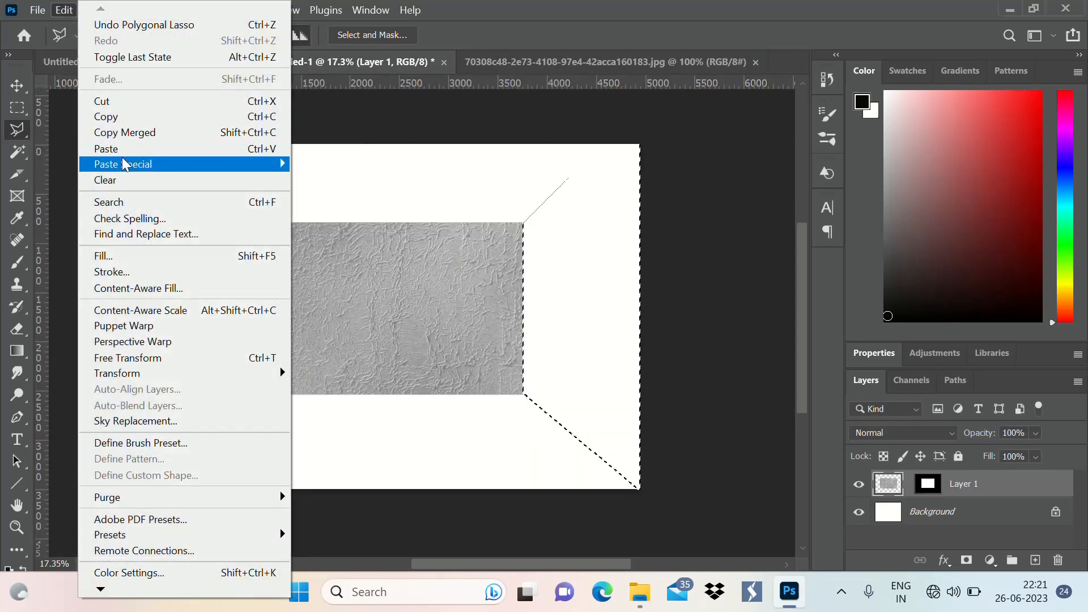
mouse_move(255, 165)
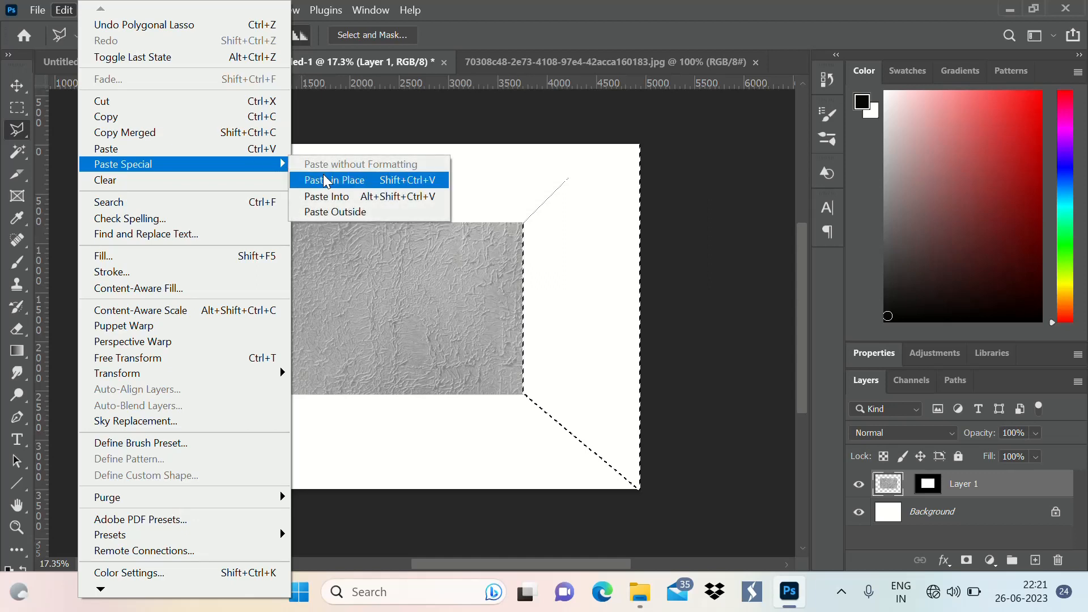
click(332, 197)
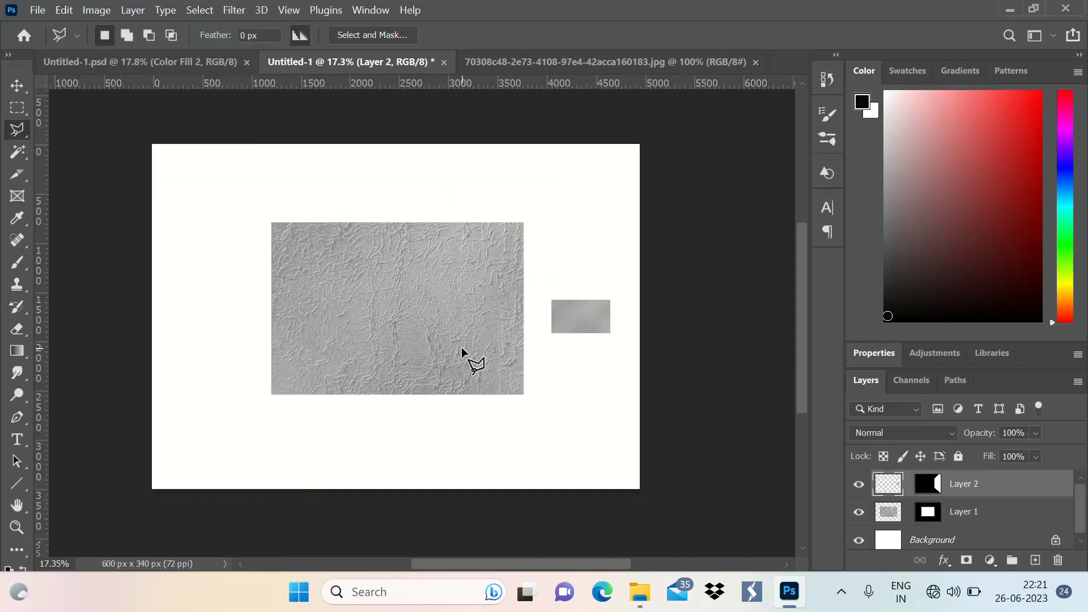
Scale the pasted texture proportionally to 1177.70% and position it so it fills the whole masked right wall.
key(ctrl+t)
drag(610, 333, 748, 531)
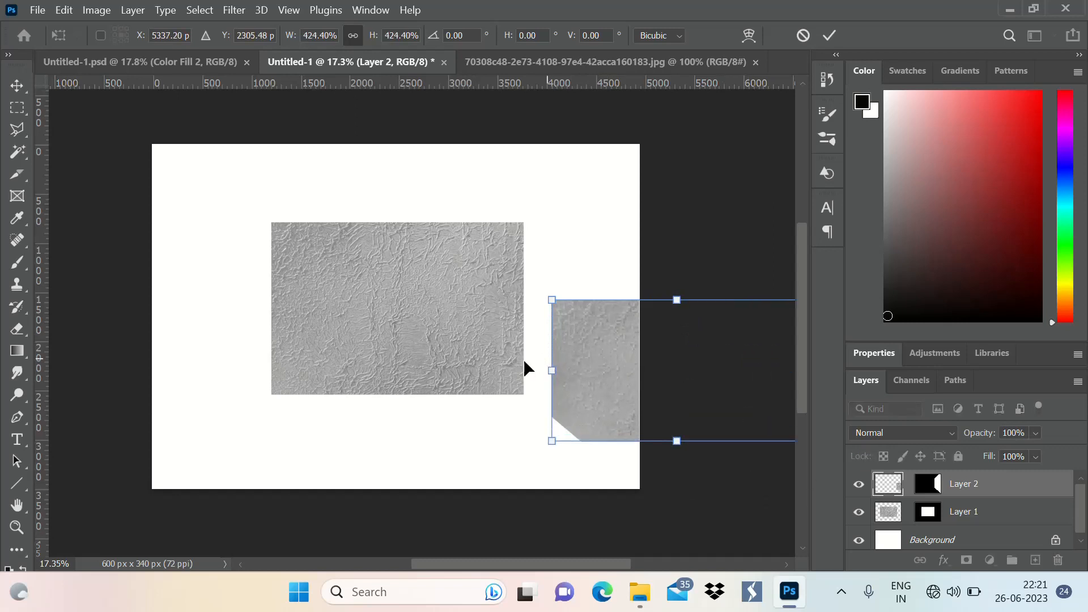
scroll(412, 371, down, 2)
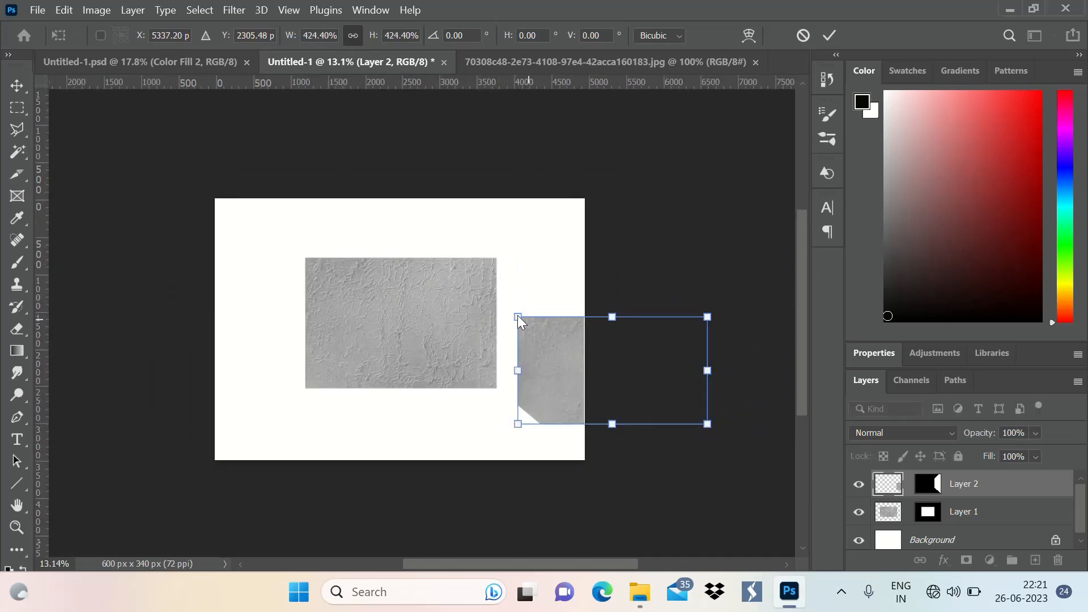
drag(516, 312, 268, 133)
drag(505, 335, 504, 377)
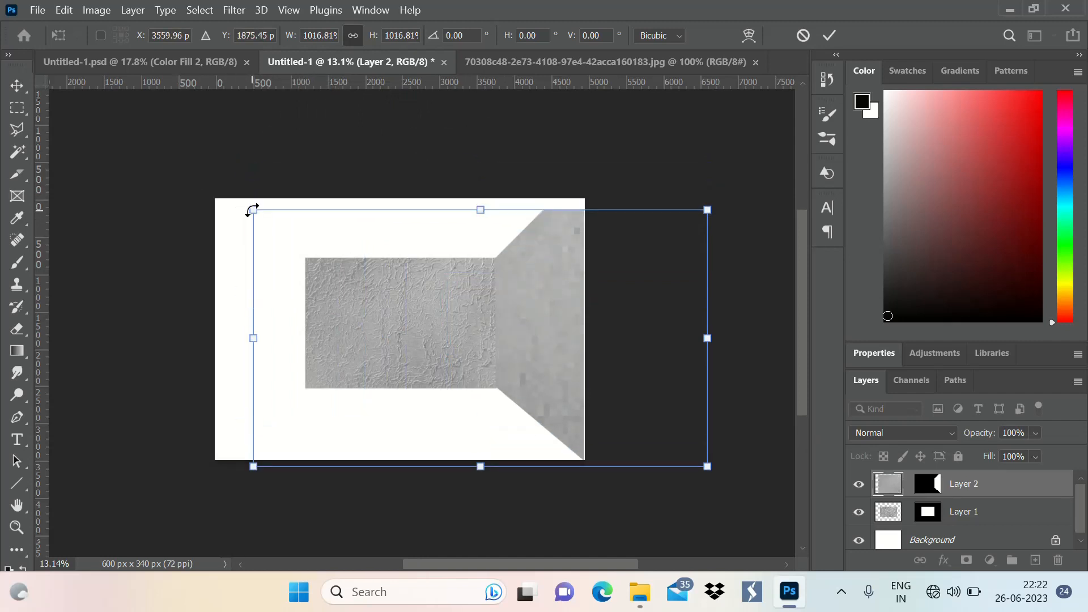
drag(253, 210, 187, 148)
drag(490, 304, 509, 321)
click(829, 36)
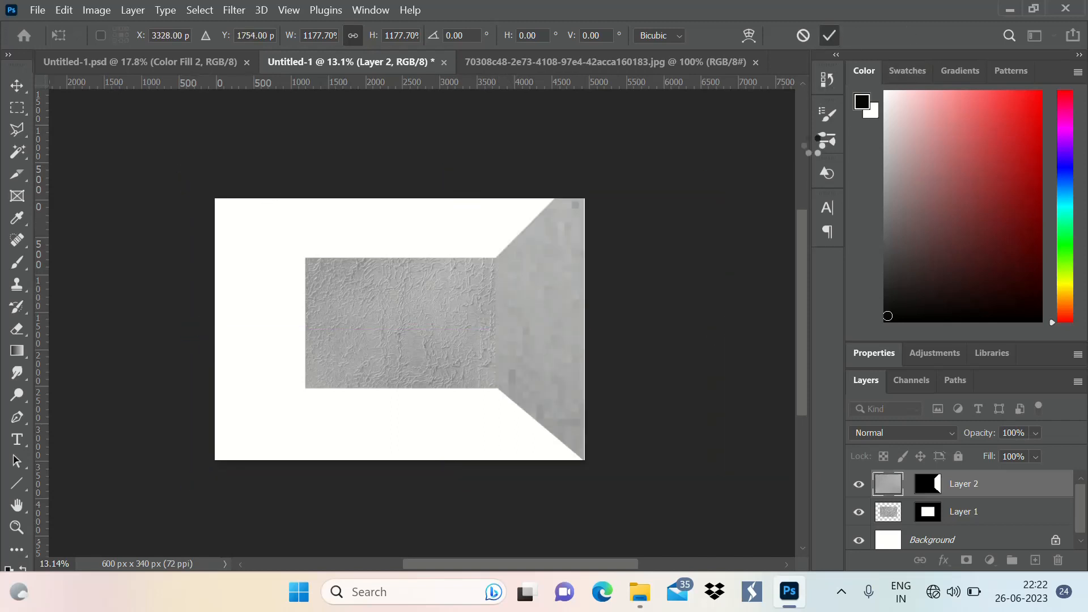
Select the left wall with the Polygonal Lasso, from the back wall's left corners out to the canvas's left edge.
key(l)
scroll(544, 354, down, 4)
scroll(451, 314, up, 4)
scroll(576, 315, down, 2)
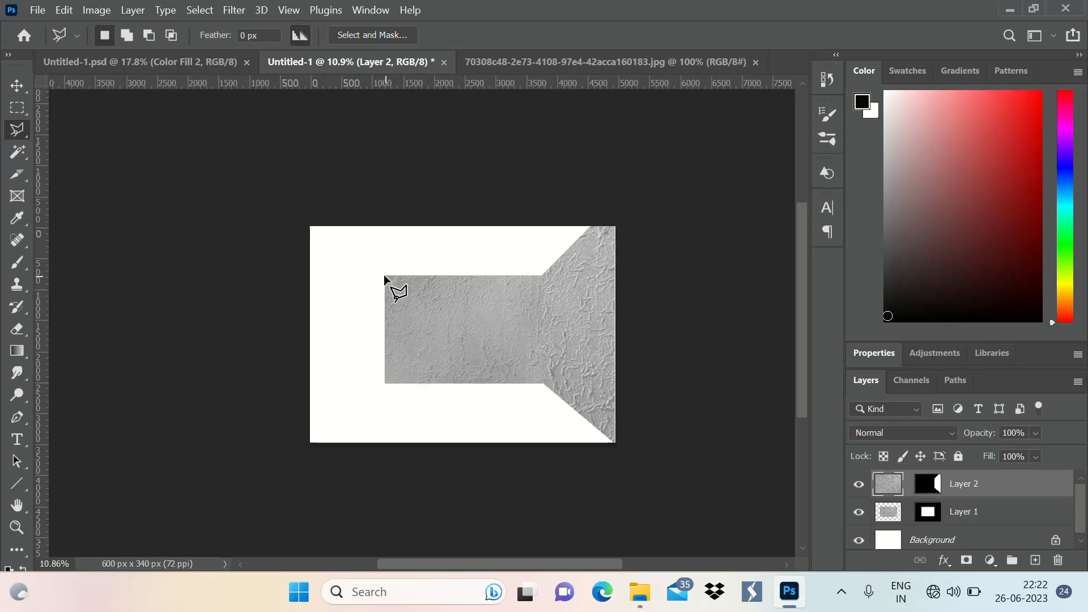
click(336, 226)
click(310, 227)
click(311, 441)
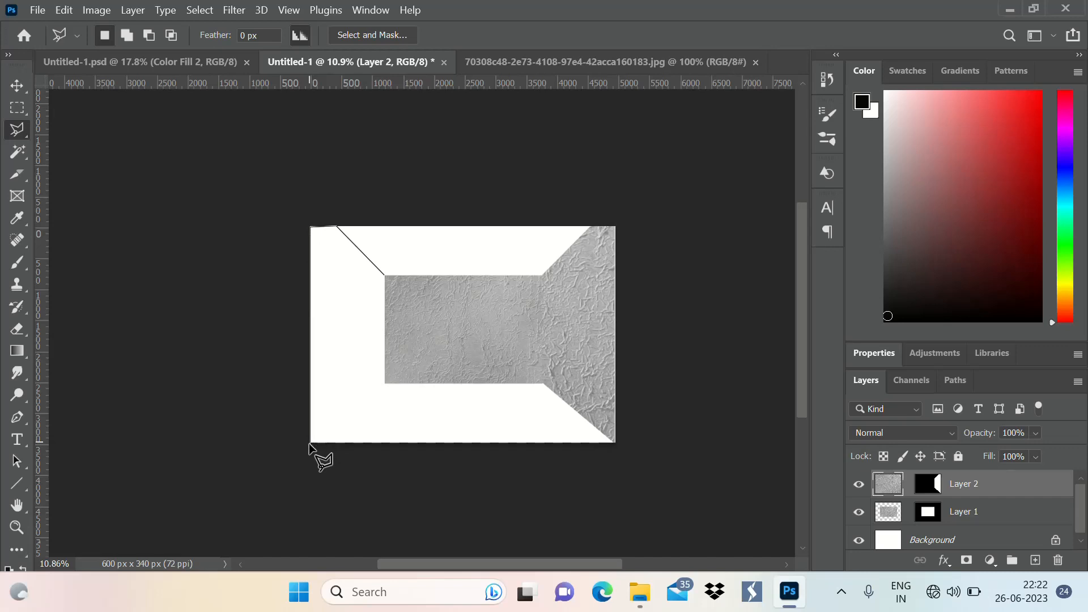
click(386, 380)
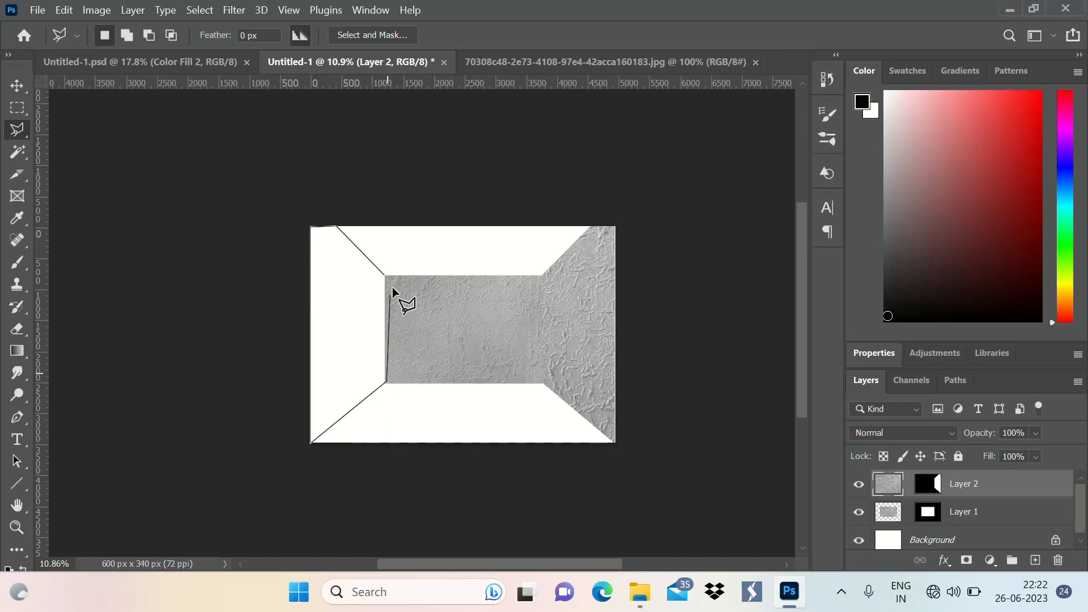
double_click(386, 273)
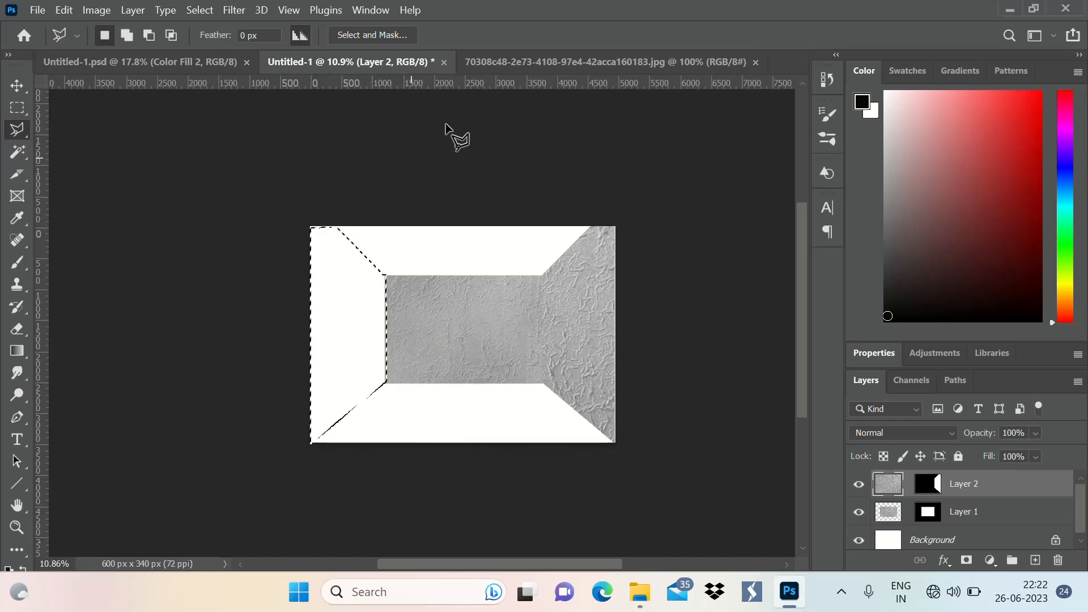
Copy the plaster texture again and paste it into the left-wall selection of the room document using Paste Into.
click(547, 67)
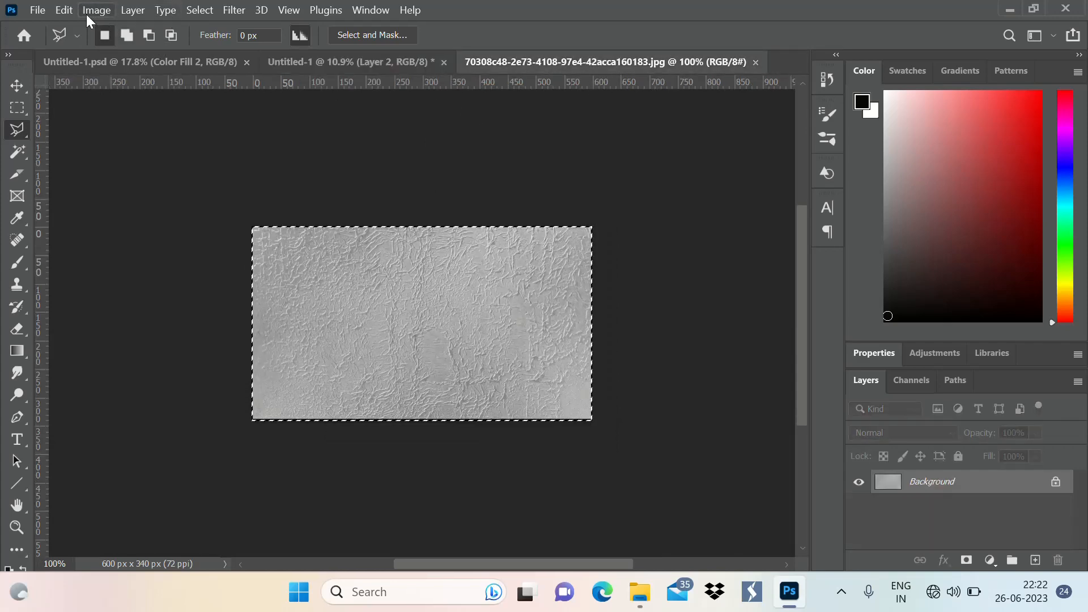
click(69, 13)
click(118, 116)
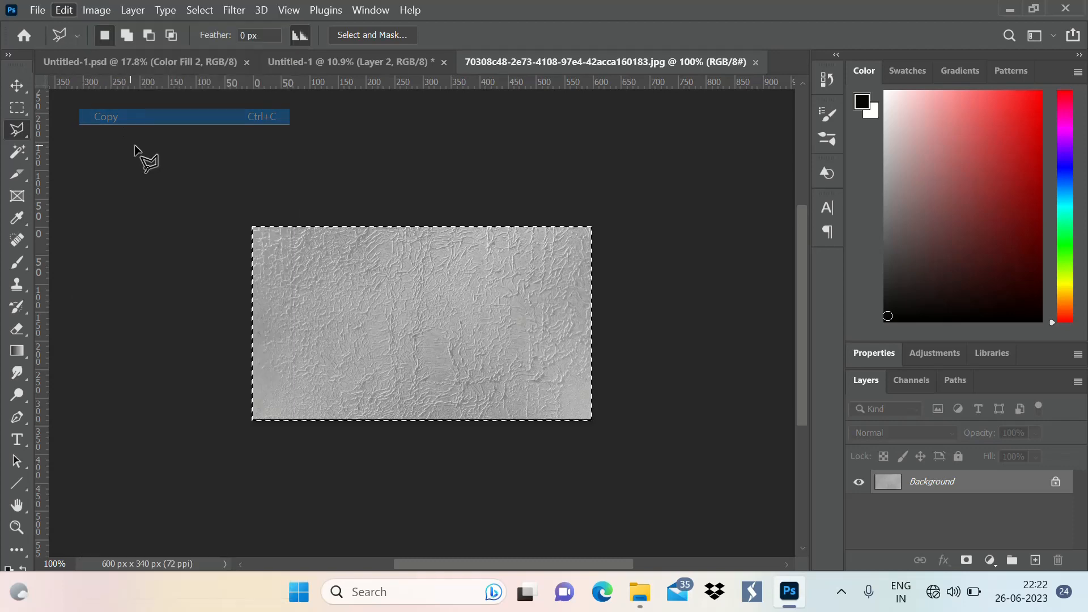
click(321, 68)
click(69, 8)
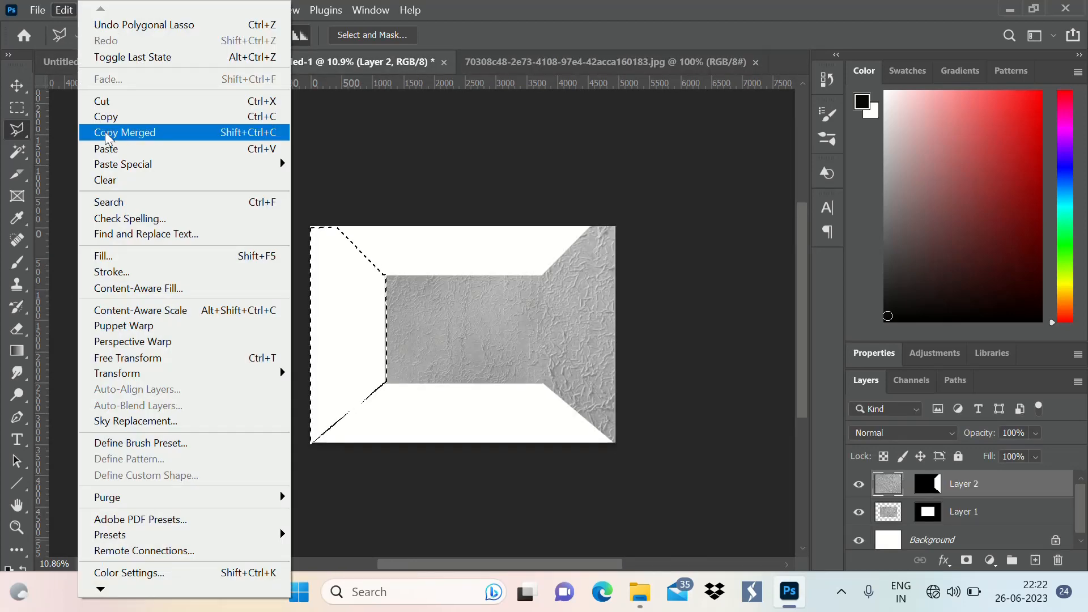
mouse_move(126, 165)
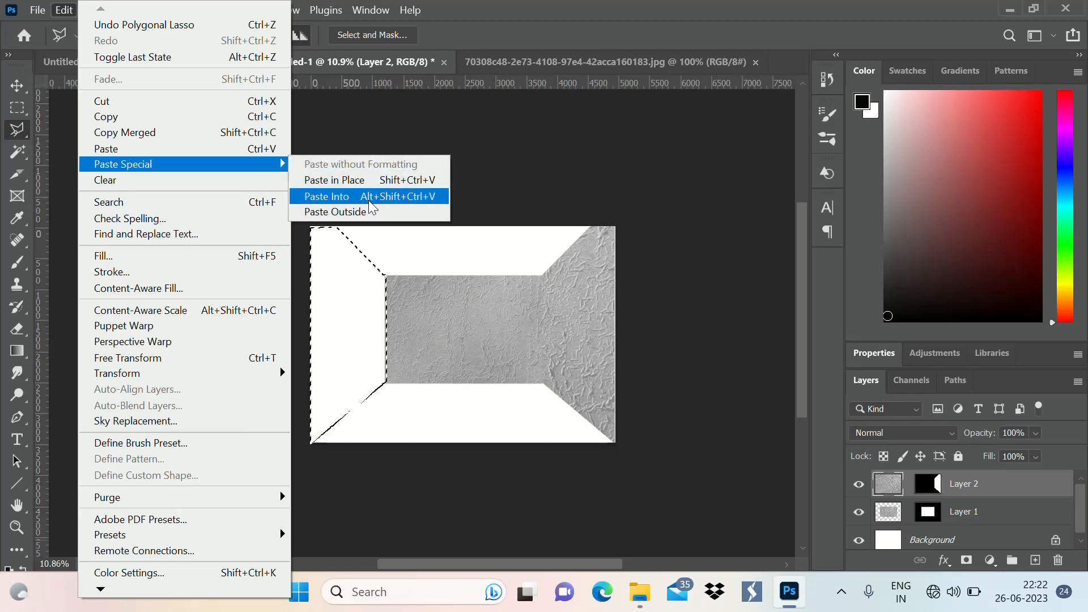
click(340, 196)
key(ctrl+t)
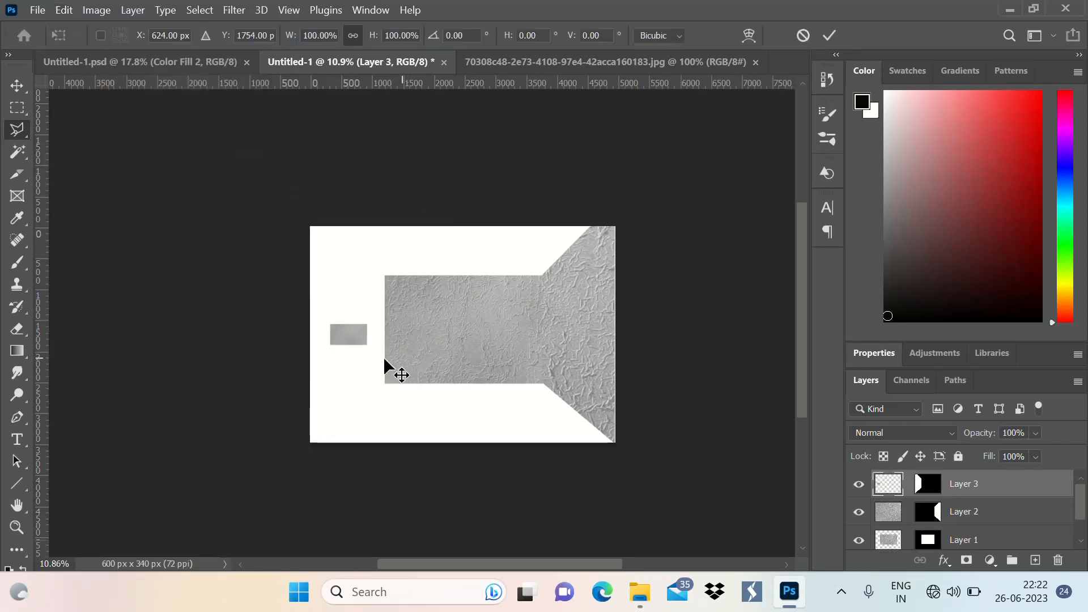
drag(367, 344, 549, 528)
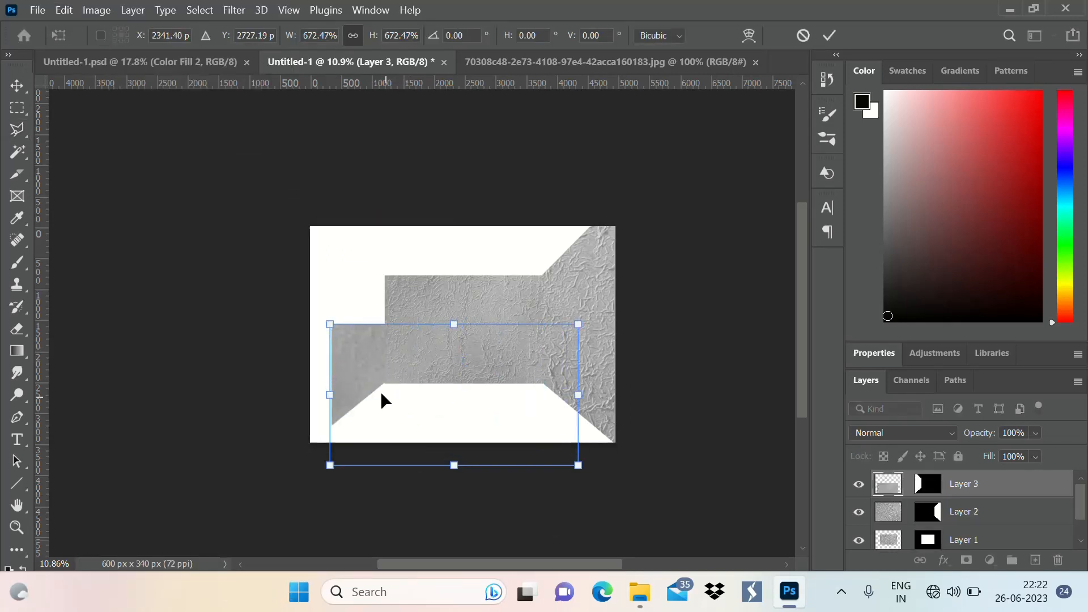
drag(329, 317, 212, 138)
drag(211, 136, 210, 155)
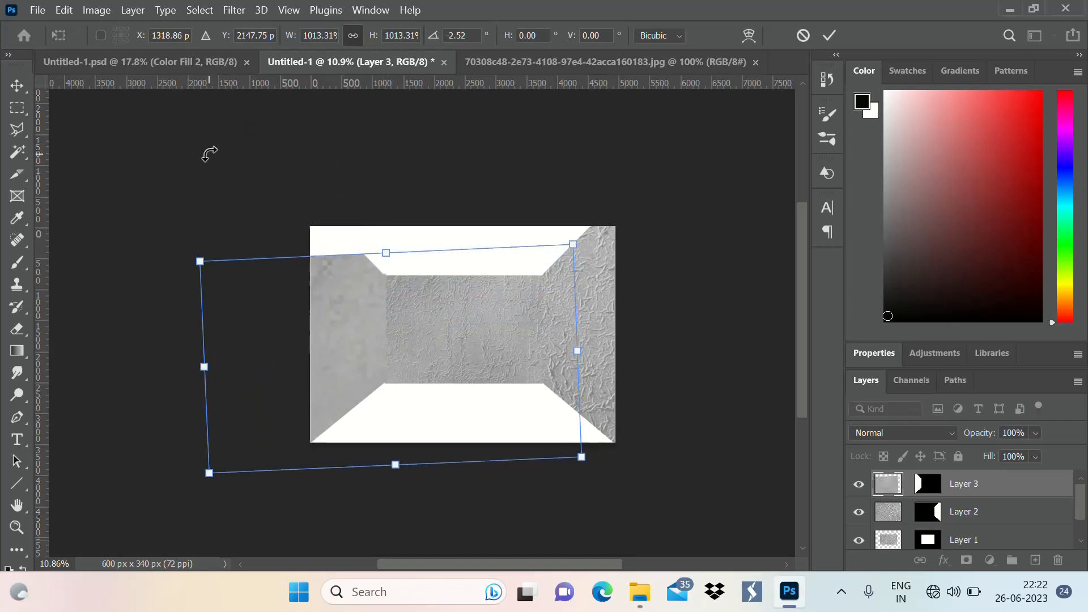
double_click(485, 298)
key(l)
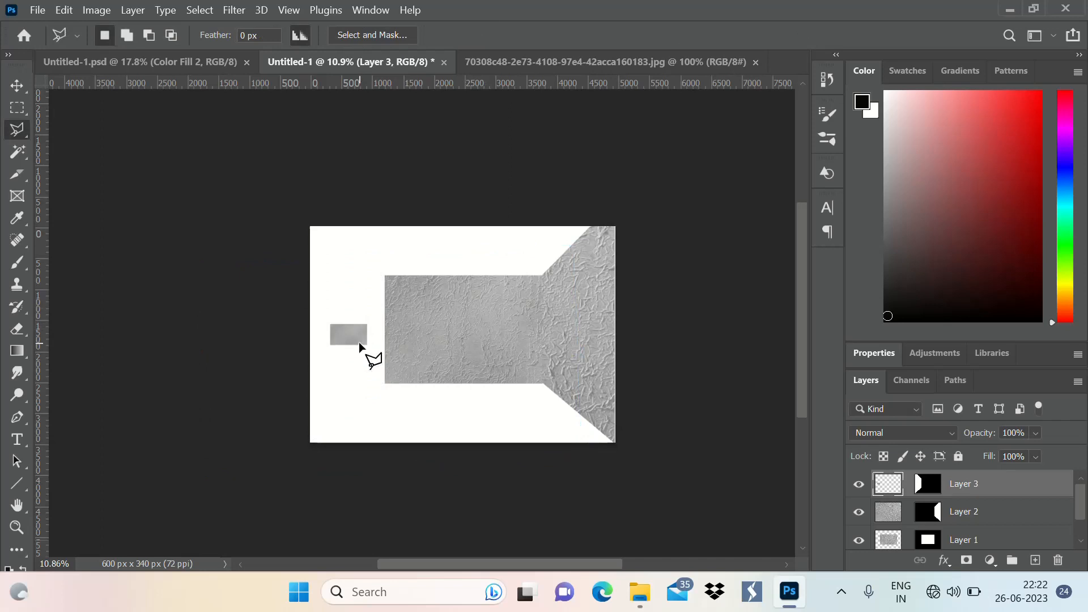
Scale the left wall's pasted texture proportionally to 1060.63% and position it so it covers the whole masked left wall.
key(ctrl+t)
drag(367, 344, 499, 470)
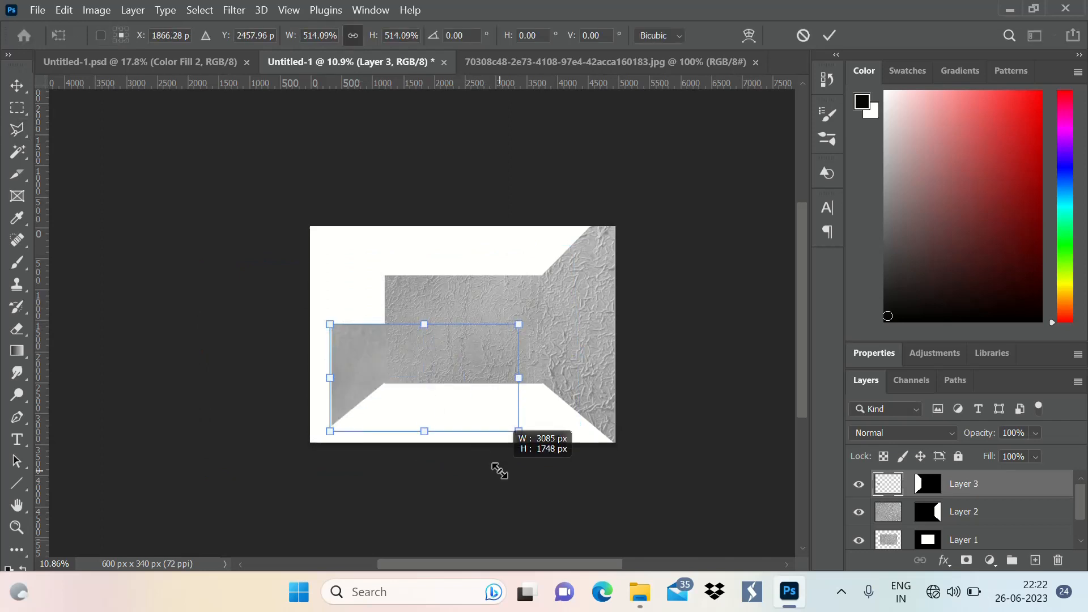
drag(329, 323, 165, 152)
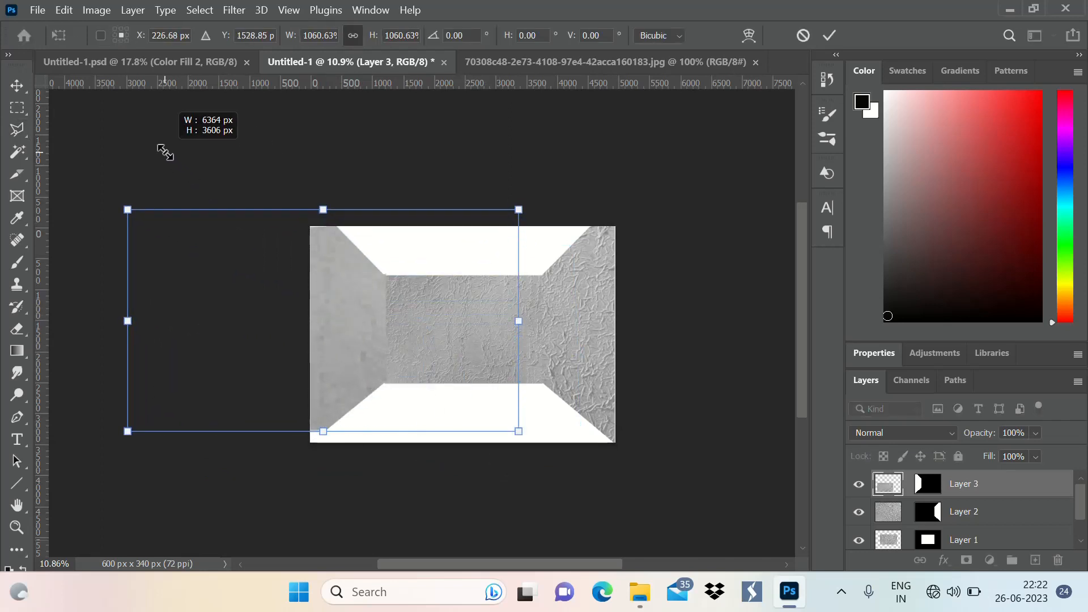
drag(357, 347, 359, 364)
click(828, 35)
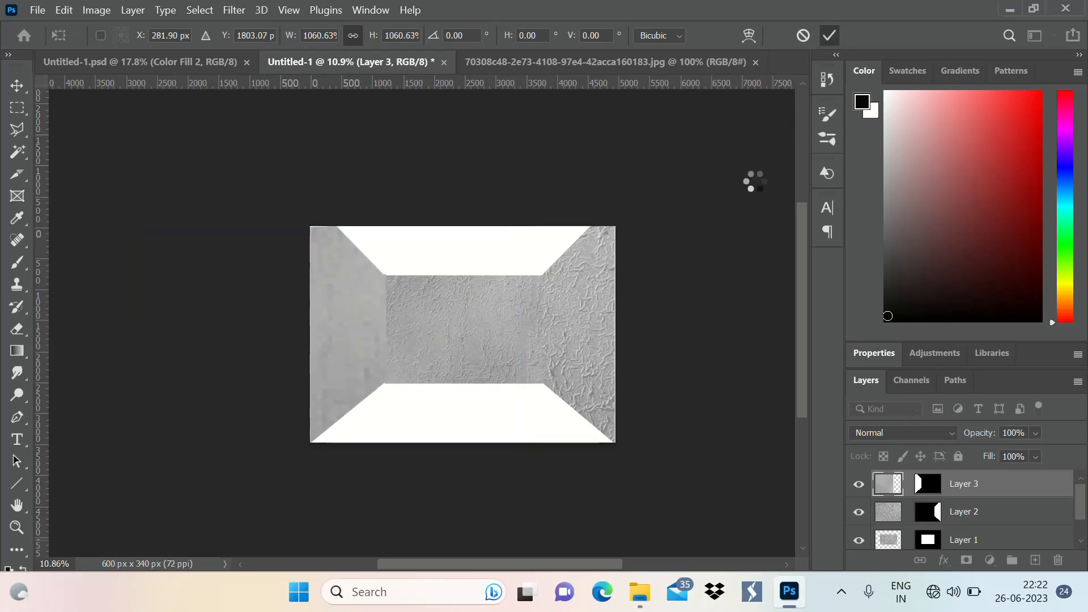
scroll(393, 340, down, 3)
scroll(501, 278, up, 3)
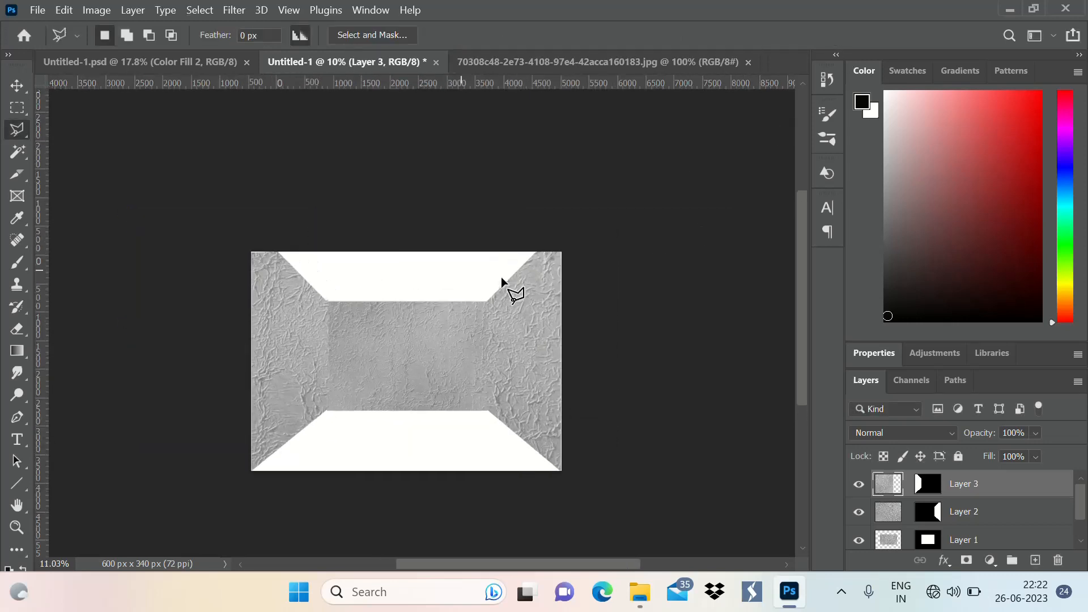
Select the white floor area with the Polygonal Lasso, from the canvas's lower corners to the back wall's lower corners.
scroll(445, 289, up, 1)
scroll(506, 348, down, 2)
scroll(445, 351, up, 1)
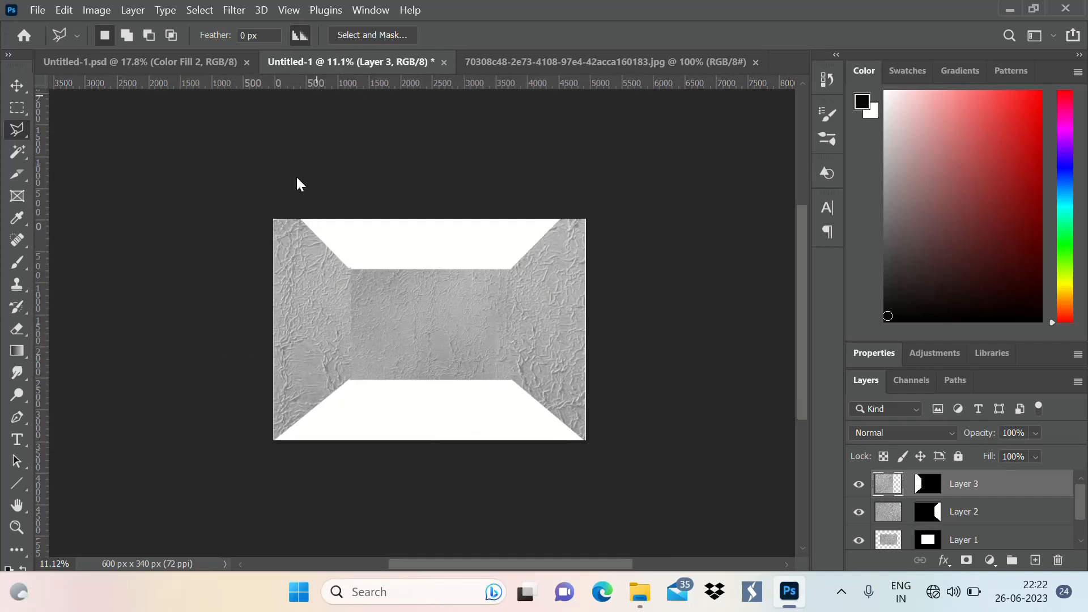
scroll(414, 253, up, 1)
scroll(396, 284, down, 1)
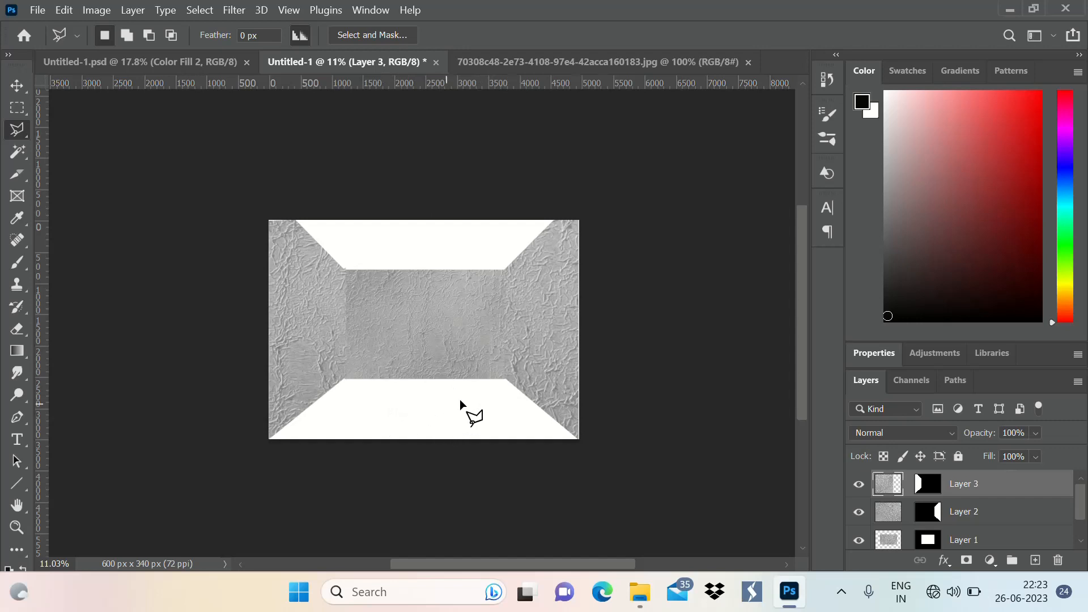
scroll(458, 359, up, 1)
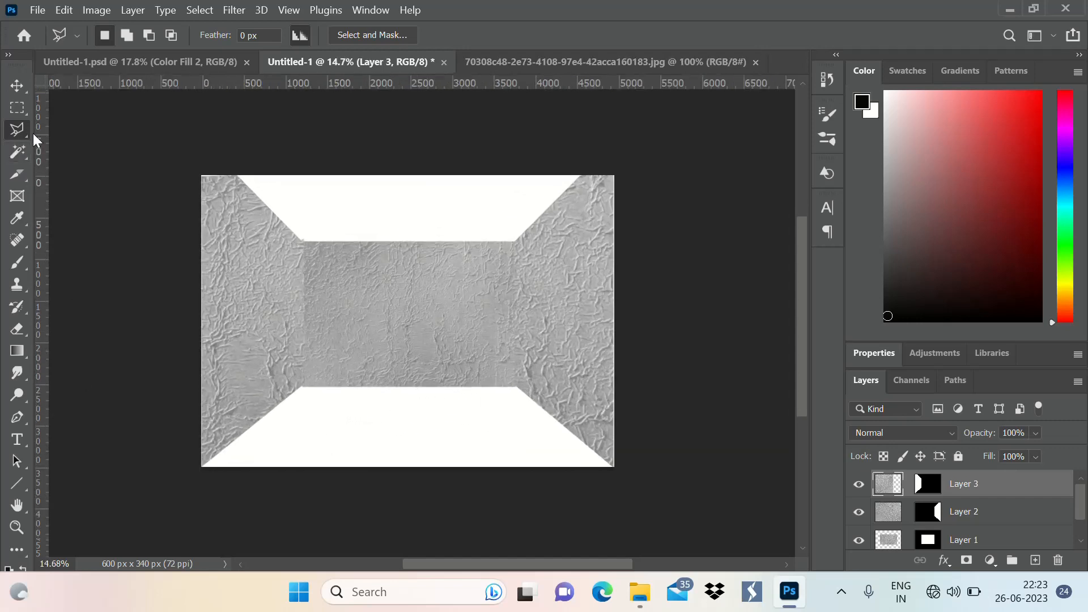
click(201, 467)
click(305, 383)
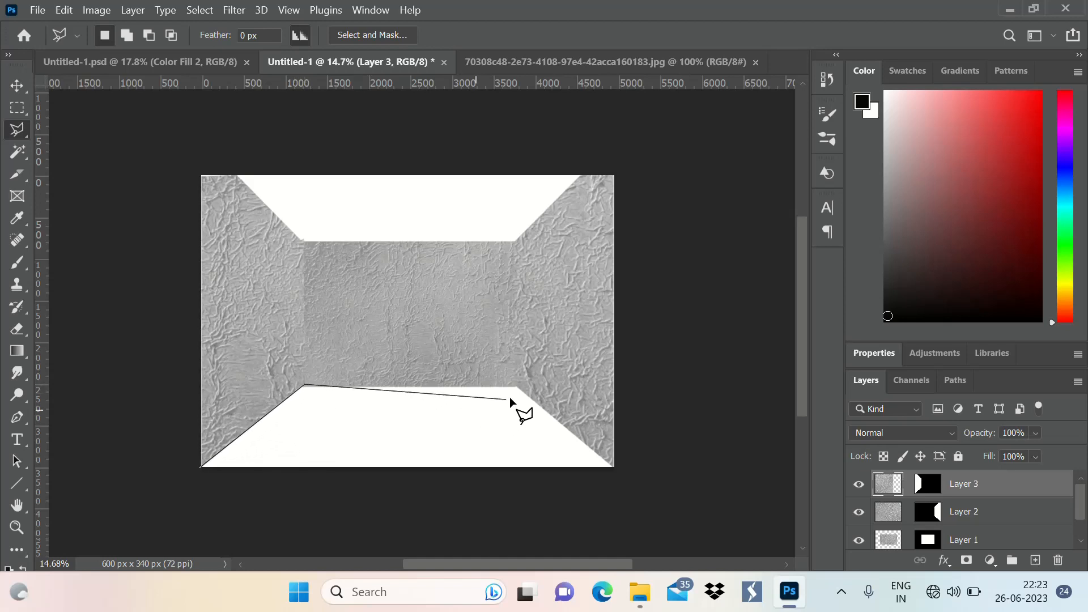
click(516, 385)
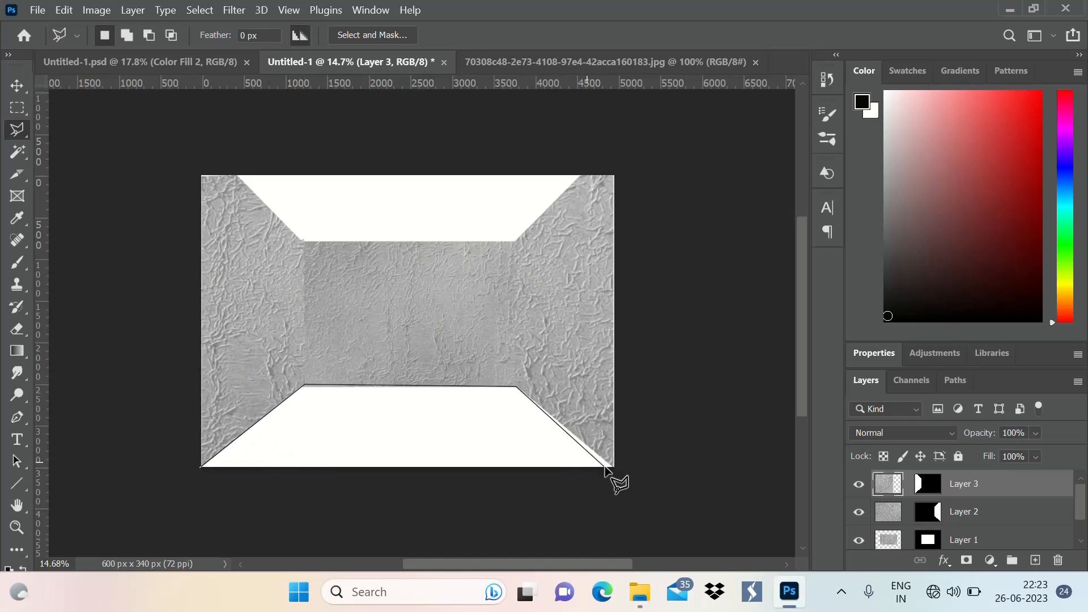
click(613, 467)
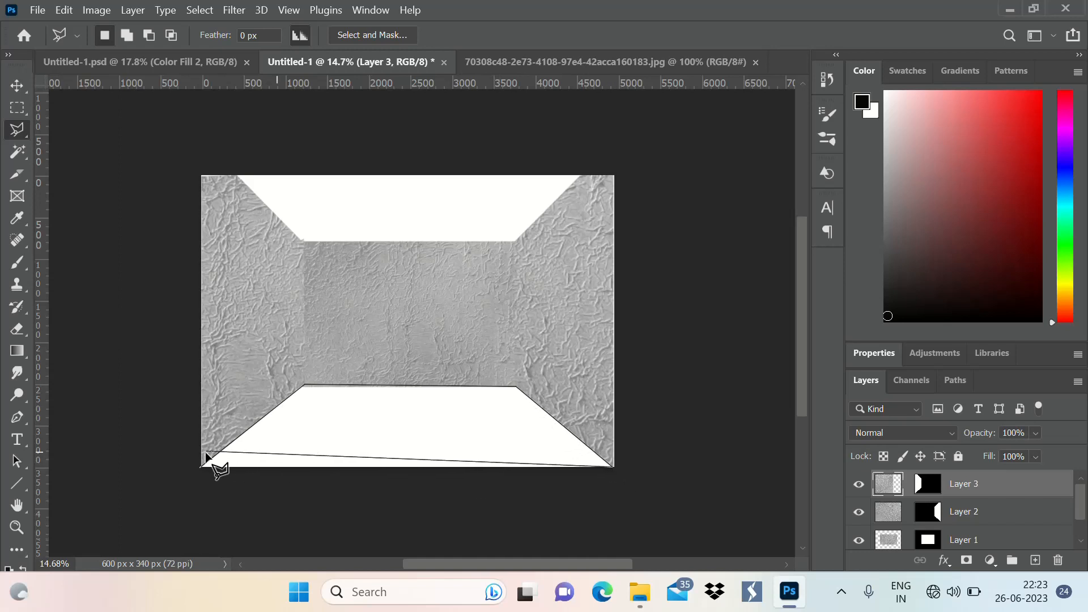
click(201, 467)
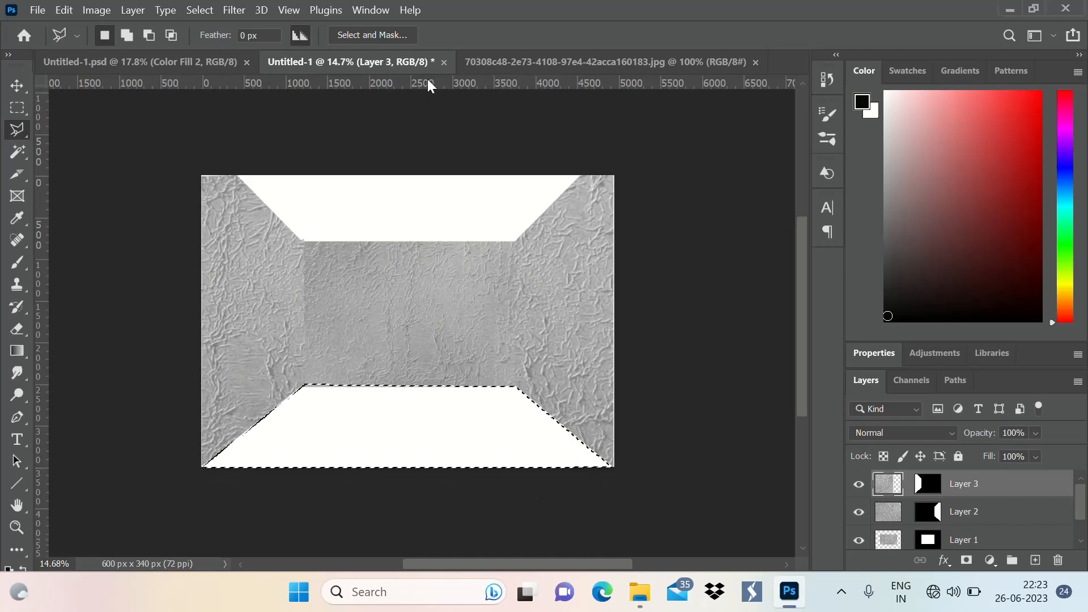
Check the floor in the reference file, then open the wood texture 0a1ed3dc-546c-4747-a47b-0e3eb0c14523.jpg from the youtube folder in Photoshop 2021.
click(117, 64)
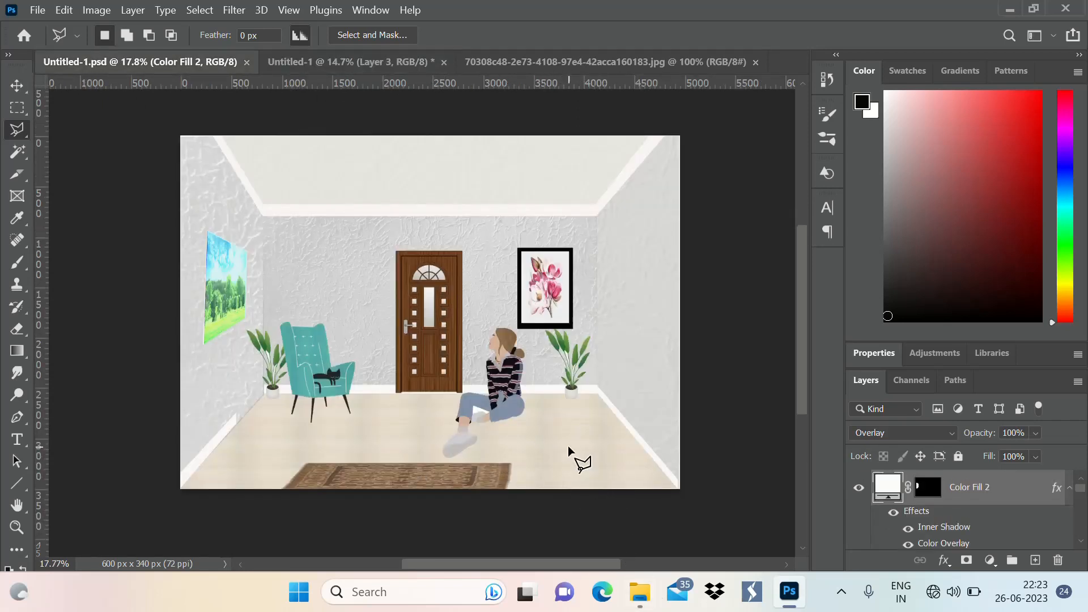
click(632, 602)
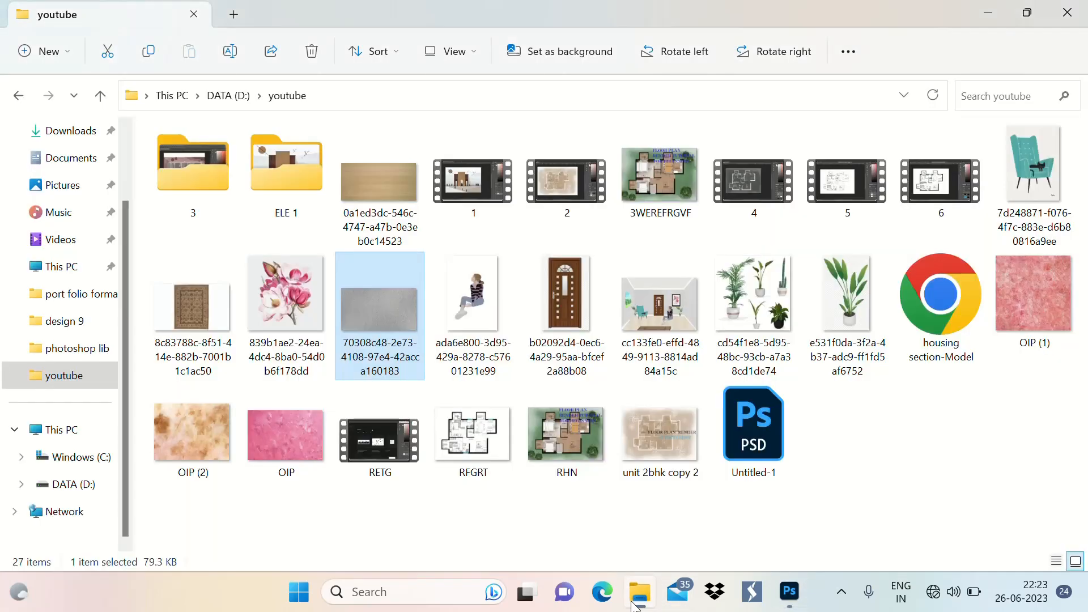
click(376, 179)
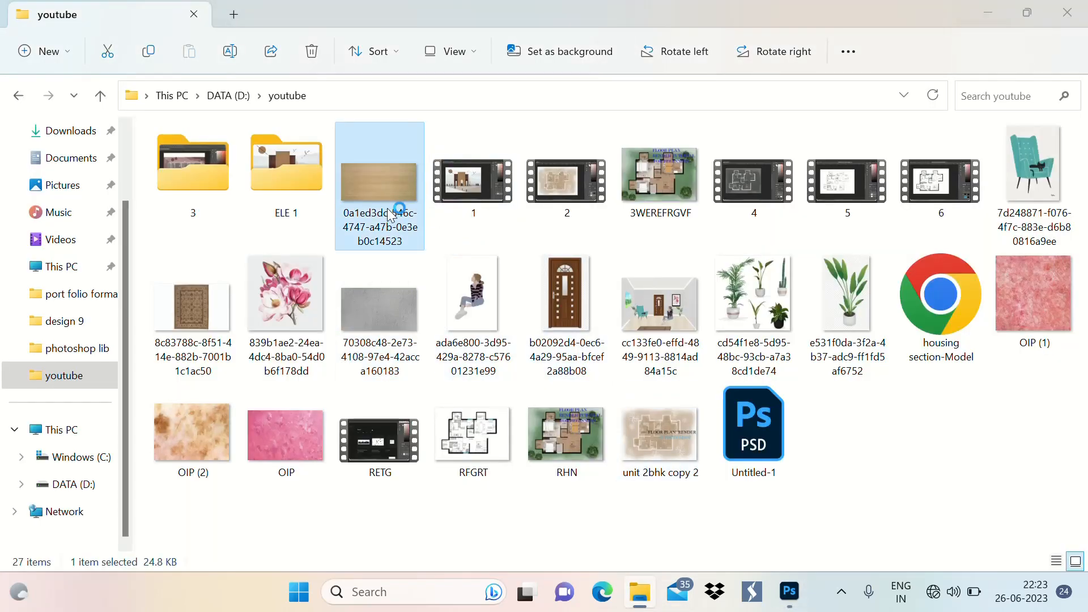
double_click(397, 212)
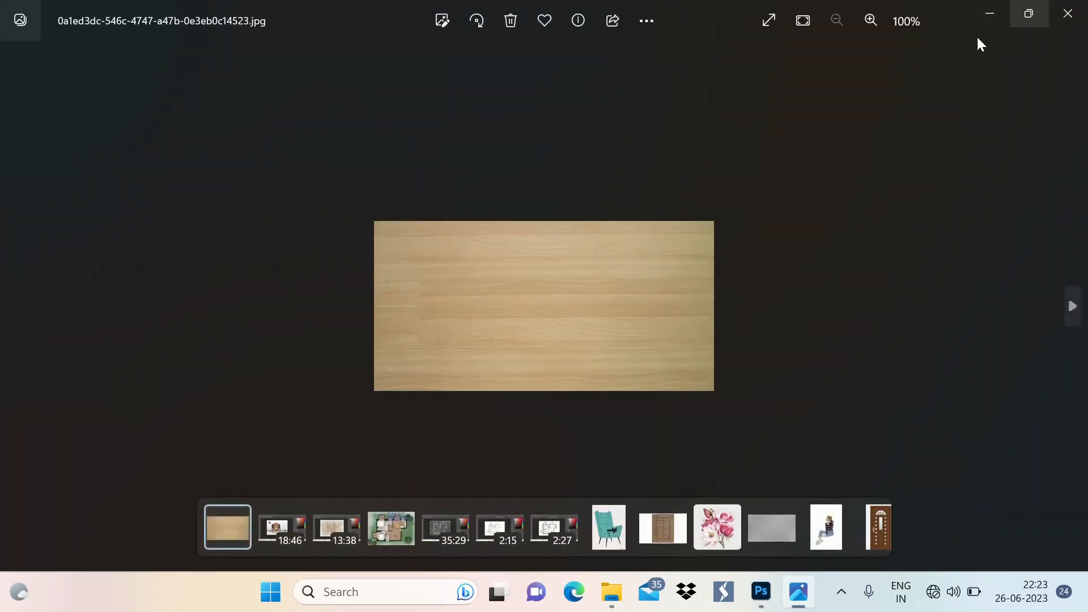
click(1068, 13)
right_click(428, 196)
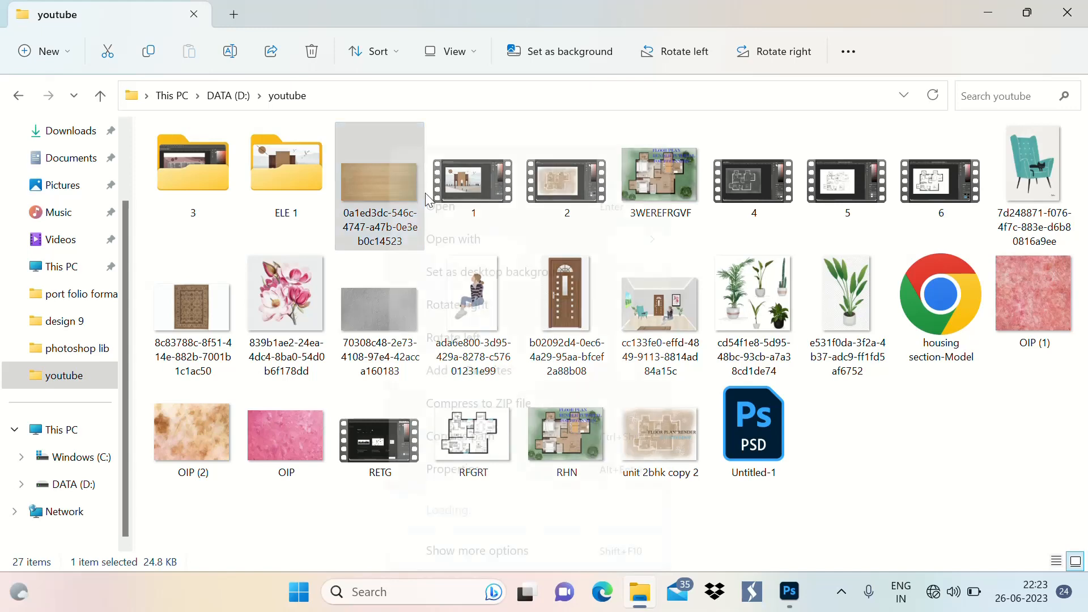
mouse_move(456, 231)
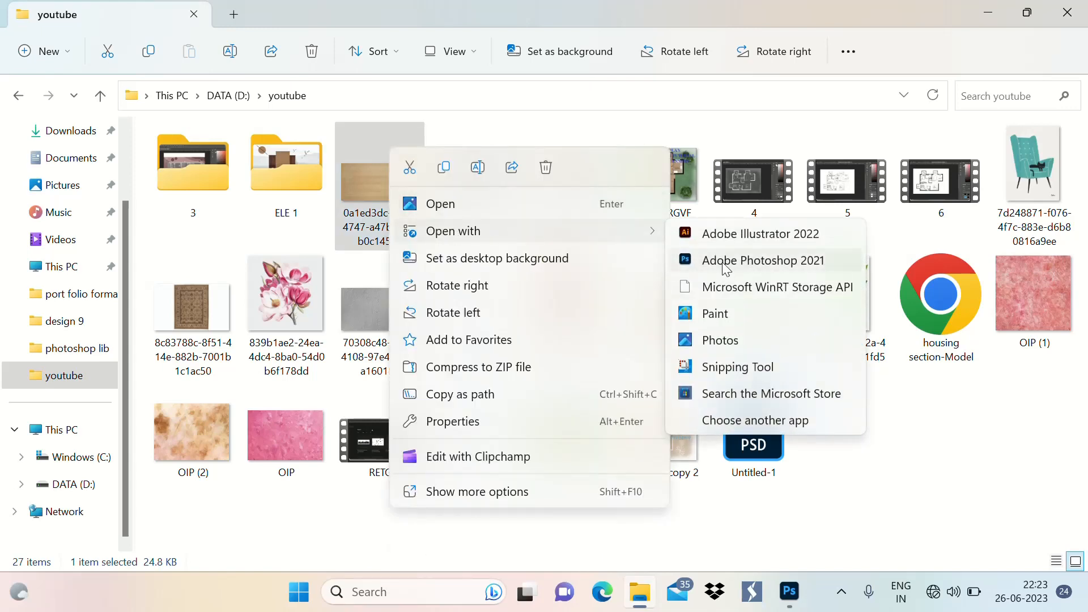
click(726, 268)
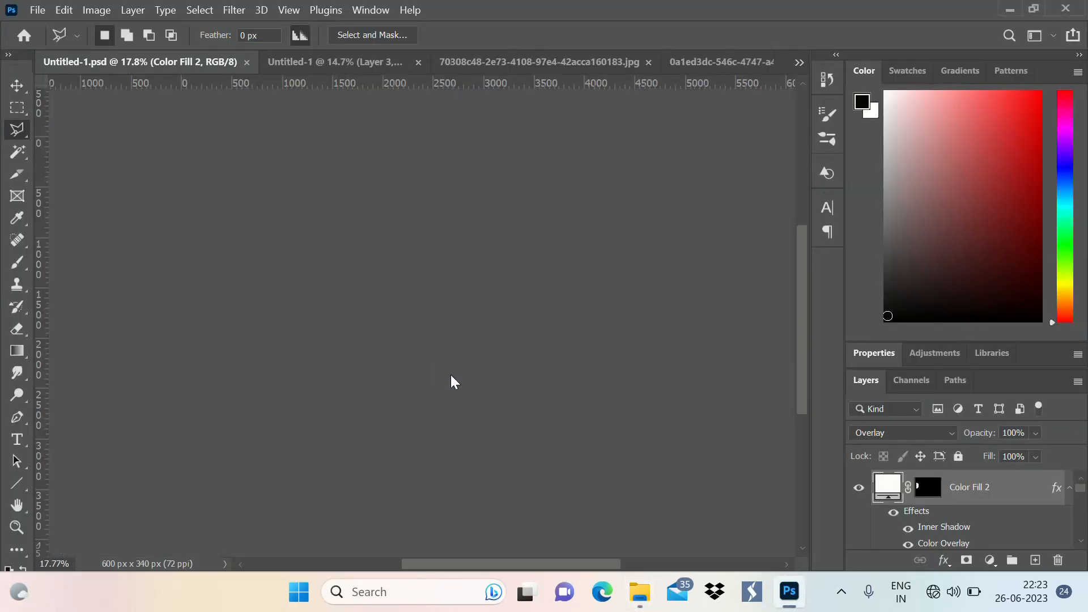
Copy the entire wood texture with a rectangular marquee selection and paste it into the room document's floor selection using Paste Into.
click(18, 105)
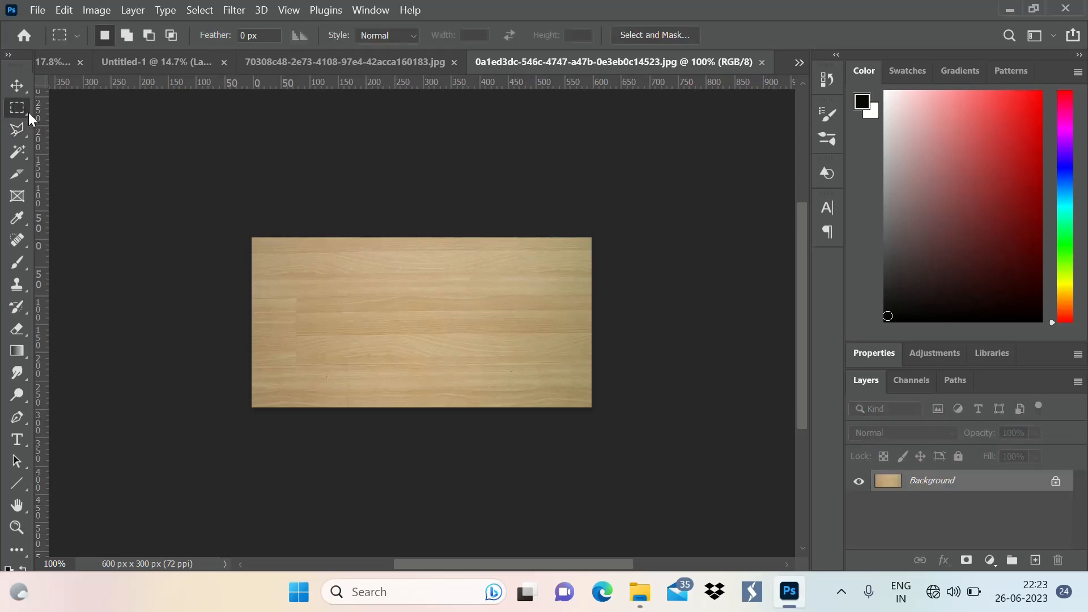
drag(252, 237, 591, 432)
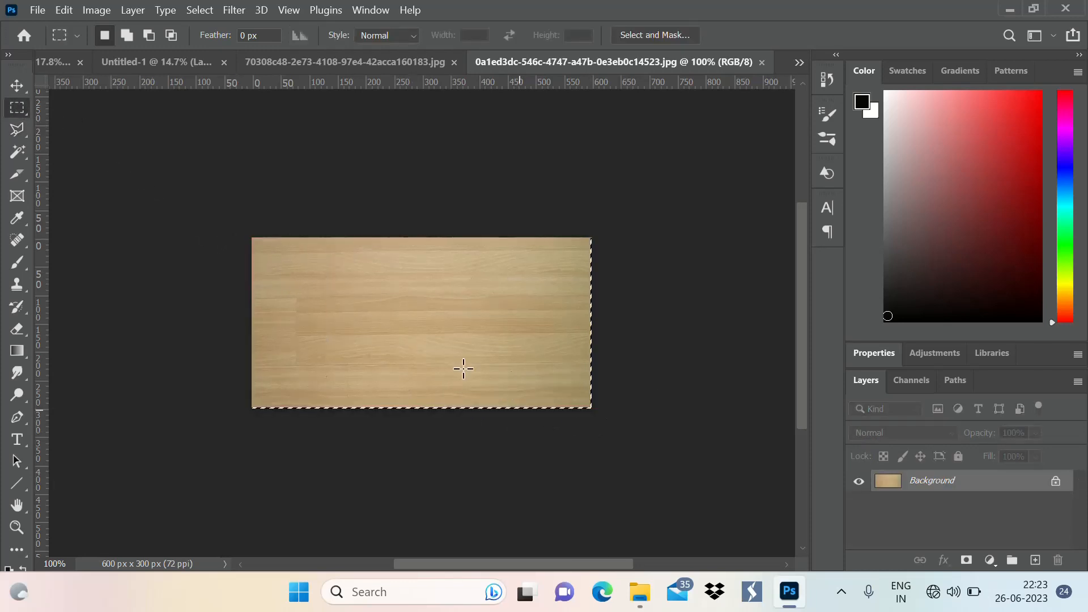
click(68, 10)
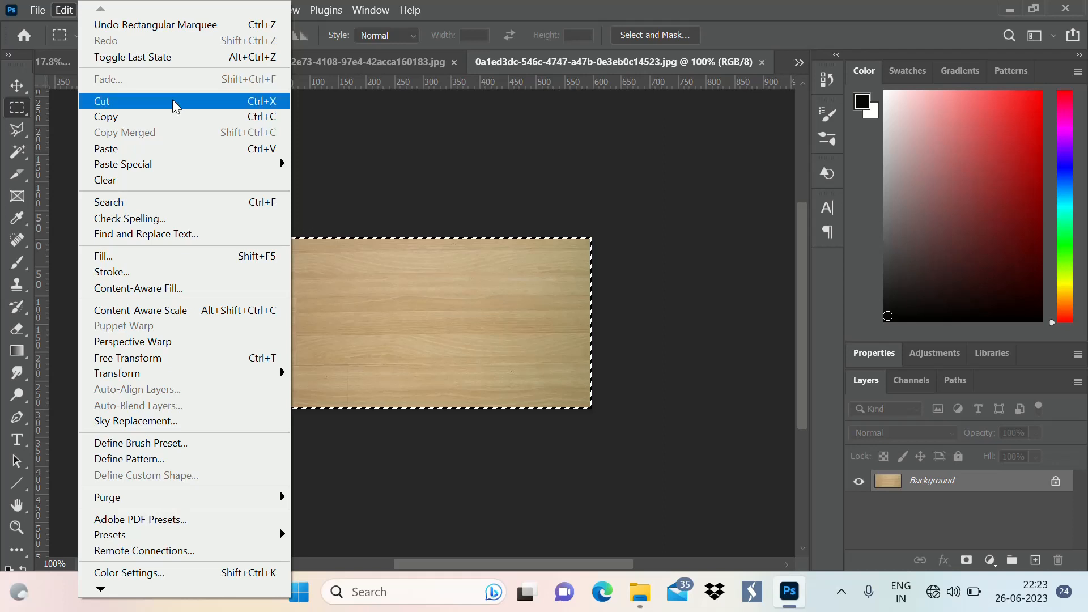
click(207, 116)
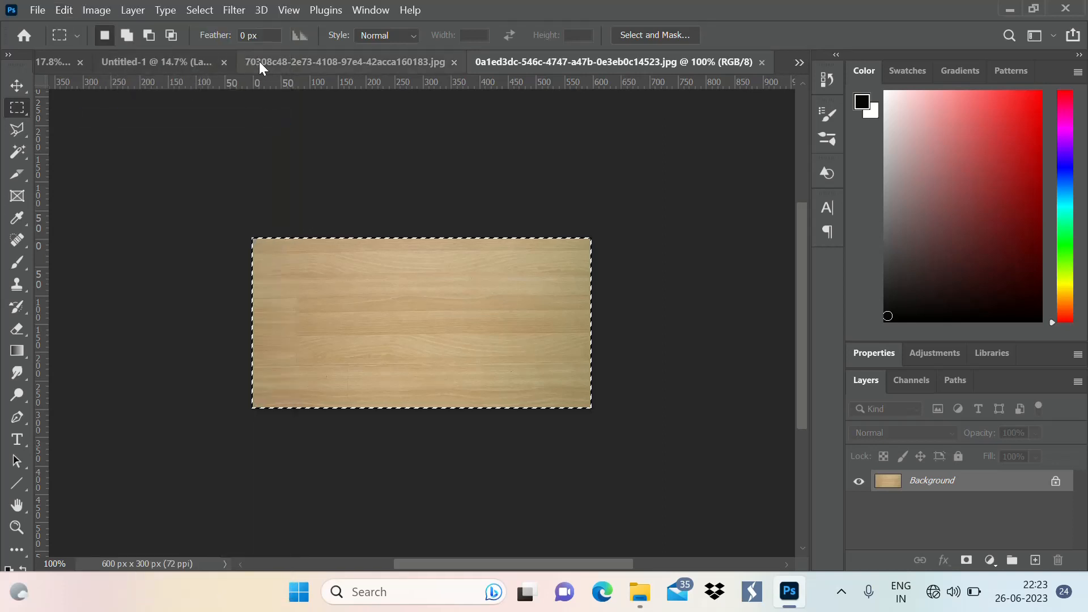
click(176, 63)
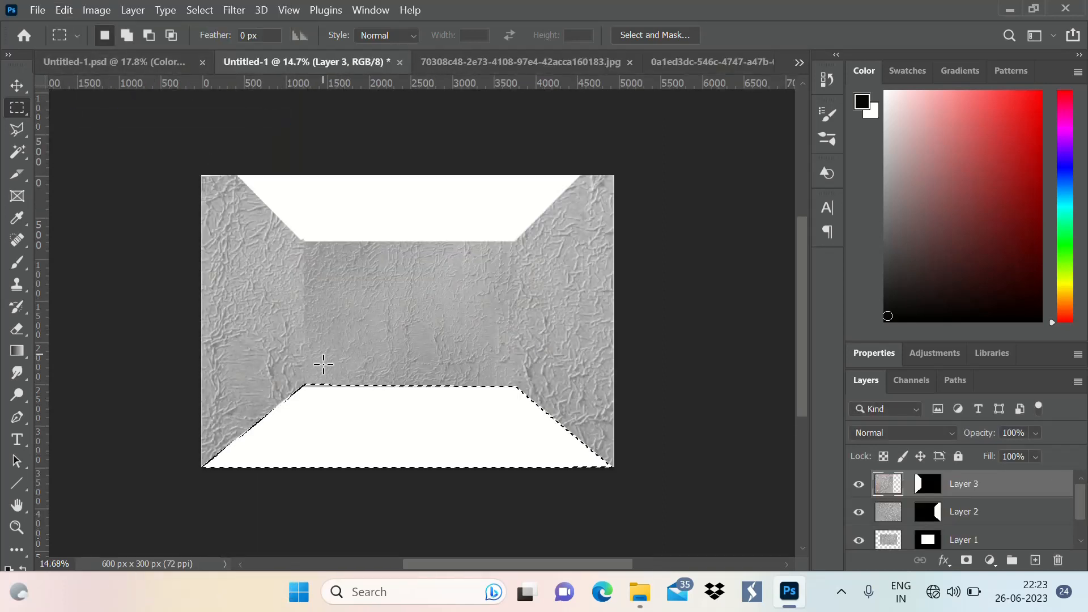
click(64, 11)
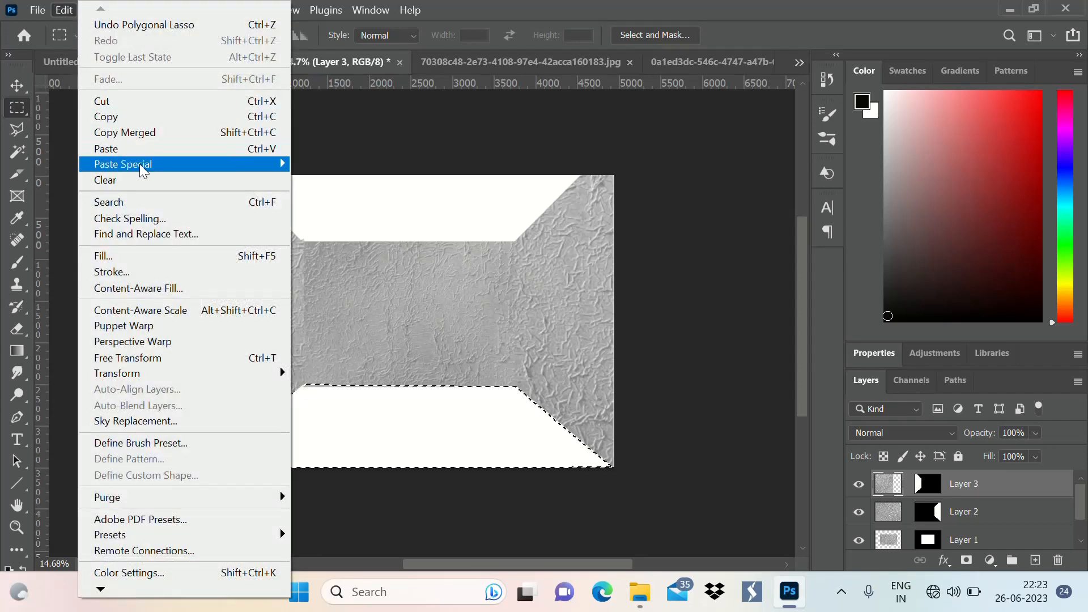
mouse_move(226, 165)
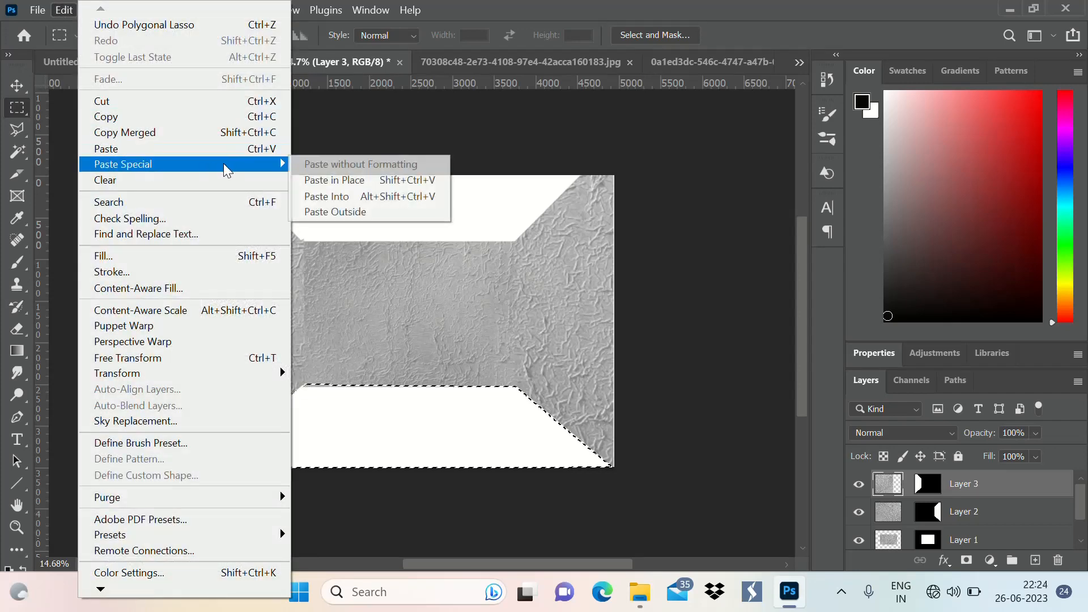
click(320, 197)
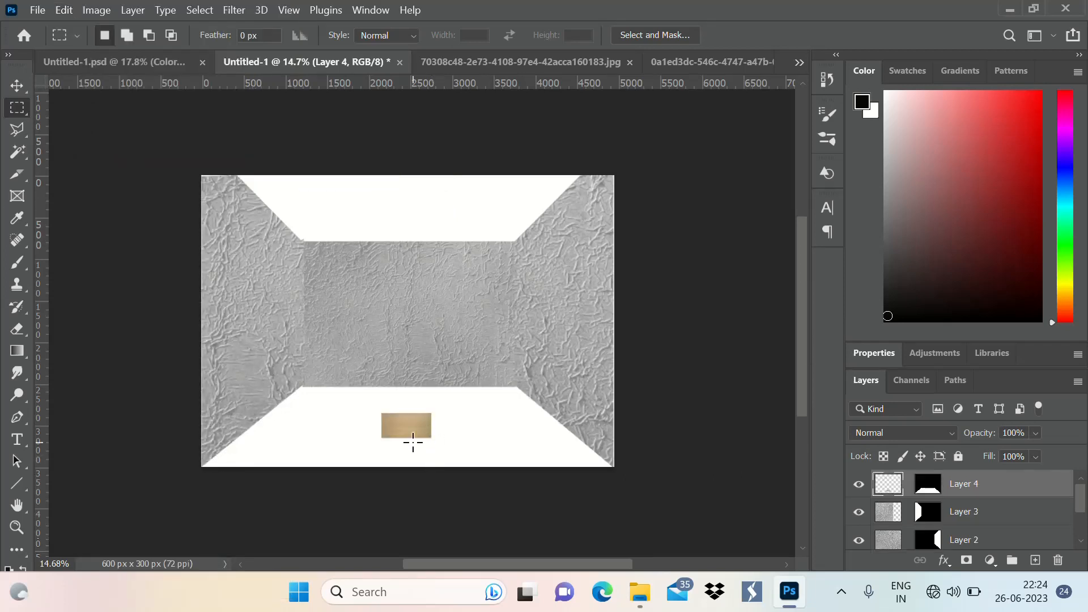
key(ctrl+t)
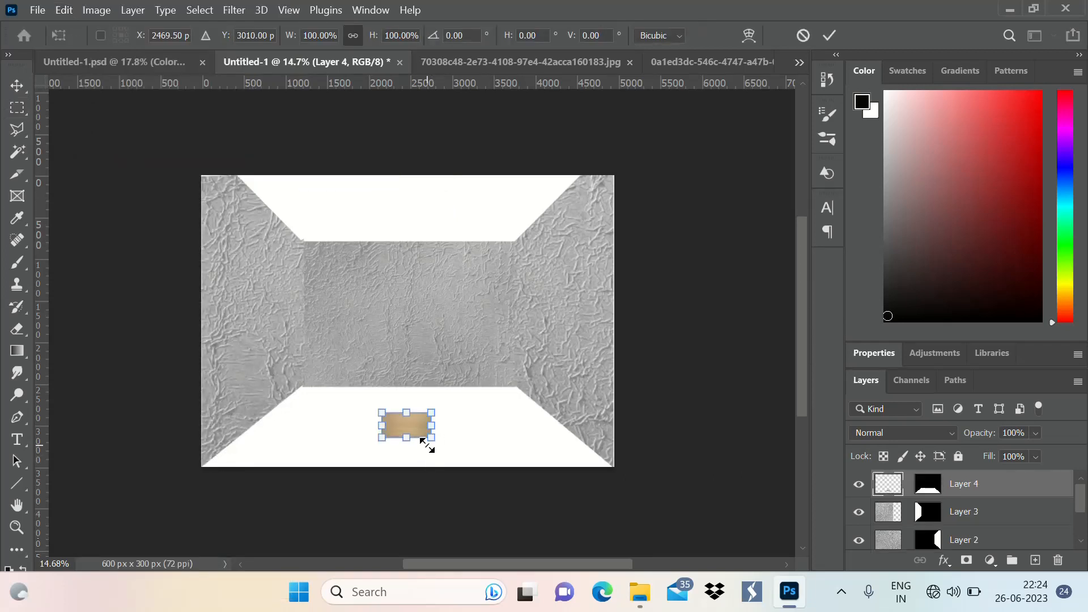
drag(435, 440, 612, 504)
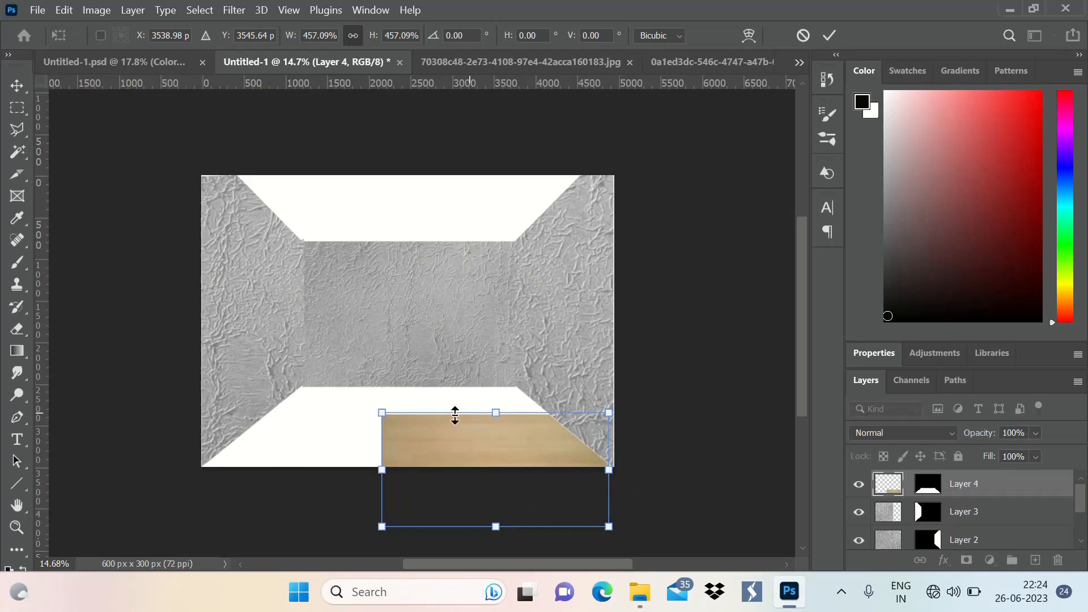
key(Escape)
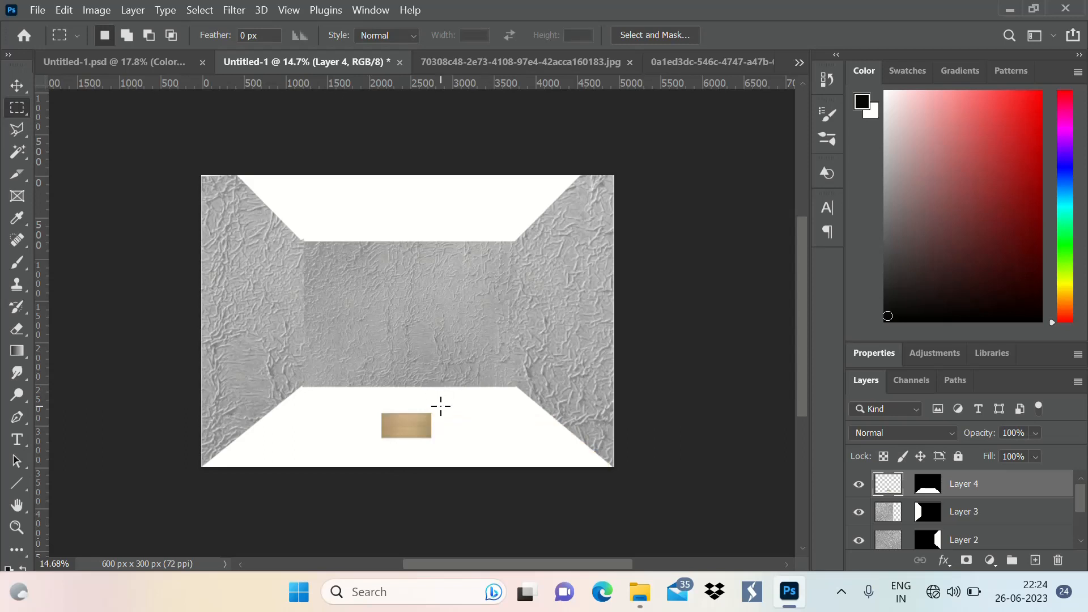
Distort the pasted wood texture with Free Transform, moving its four corners onto the corresponding corners of the floor trapezoid.
key(ctrl+t)
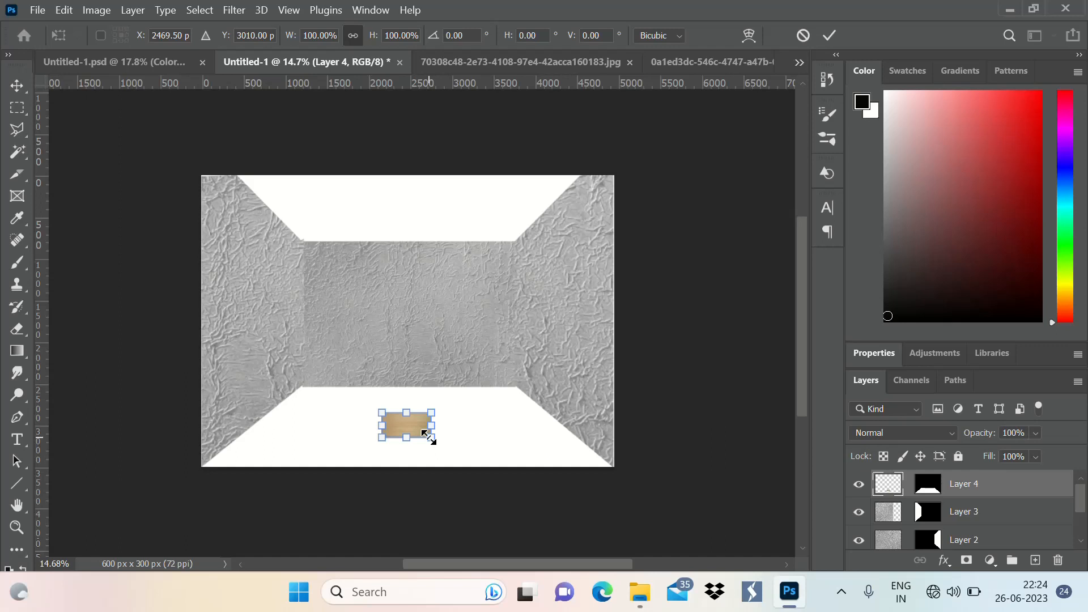
drag(432, 435, 614, 468)
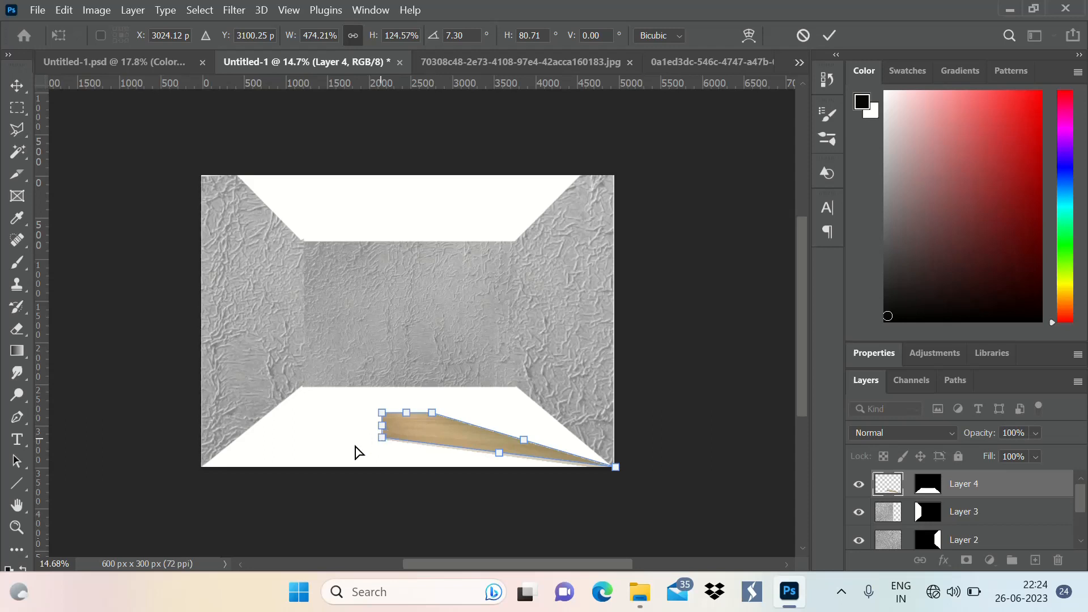
drag(382, 437, 198, 464)
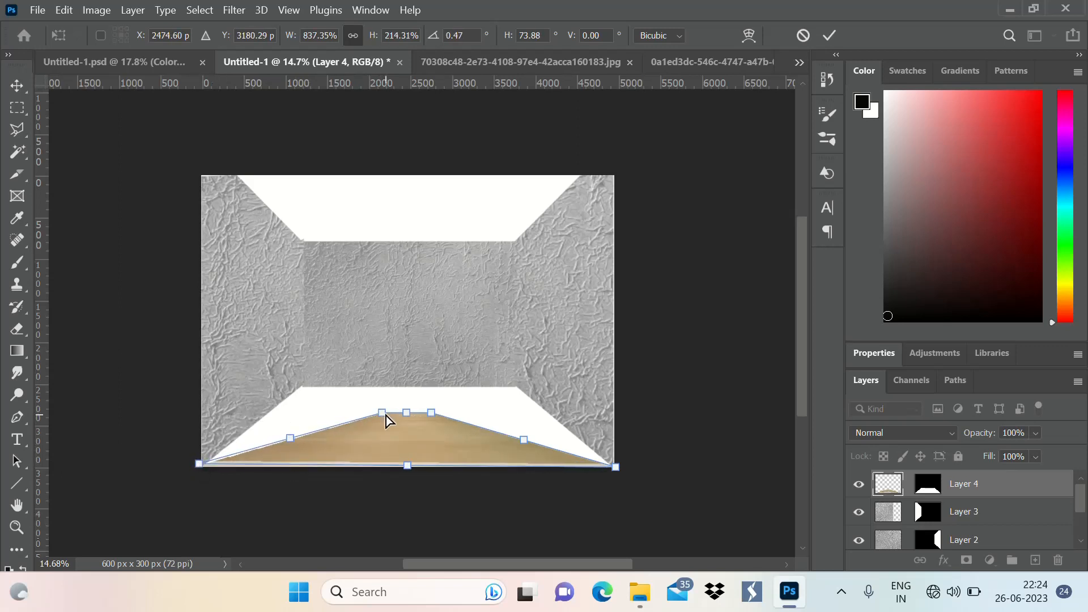
drag(385, 417, 309, 387)
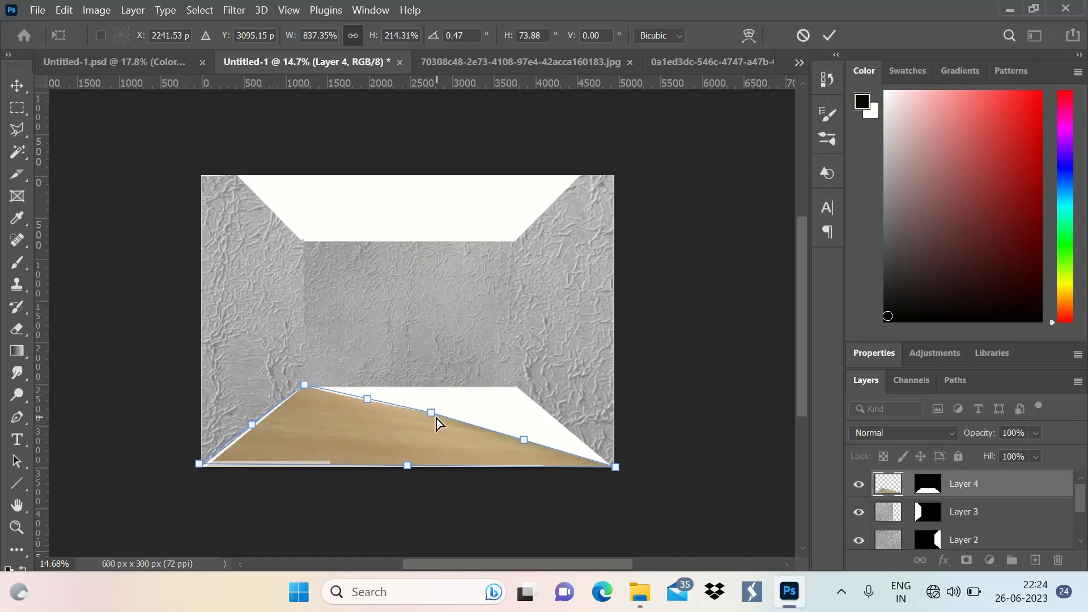
drag(447, 416, 523, 389)
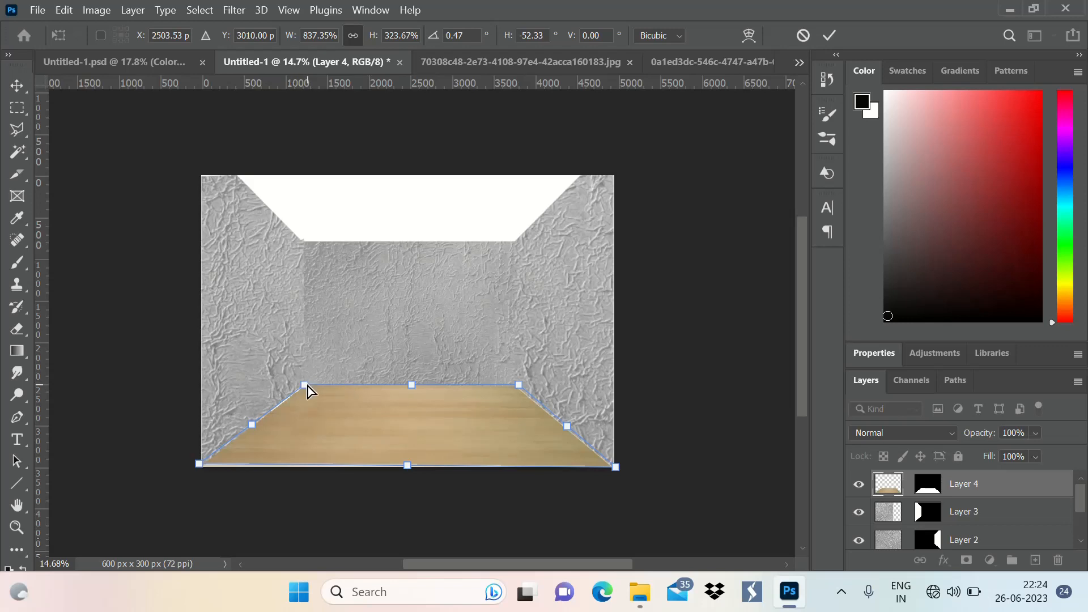
Extend the wood texture's four corners slightly beyond the floor mask so no white gaps remain, and apply the transform.
drag(306, 386, 283, 379)
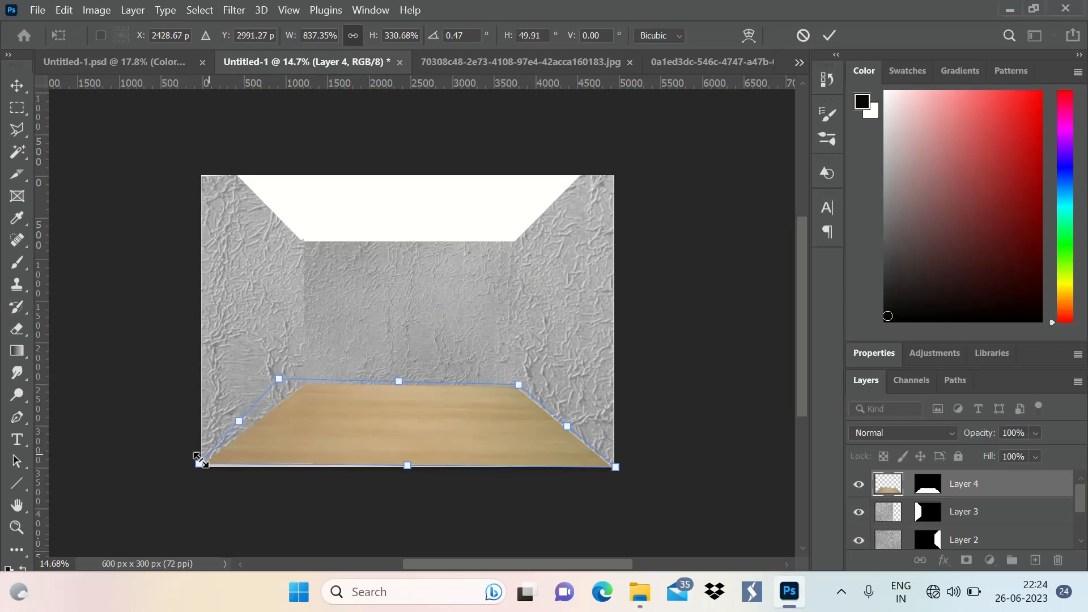
drag(198, 461, 189, 470)
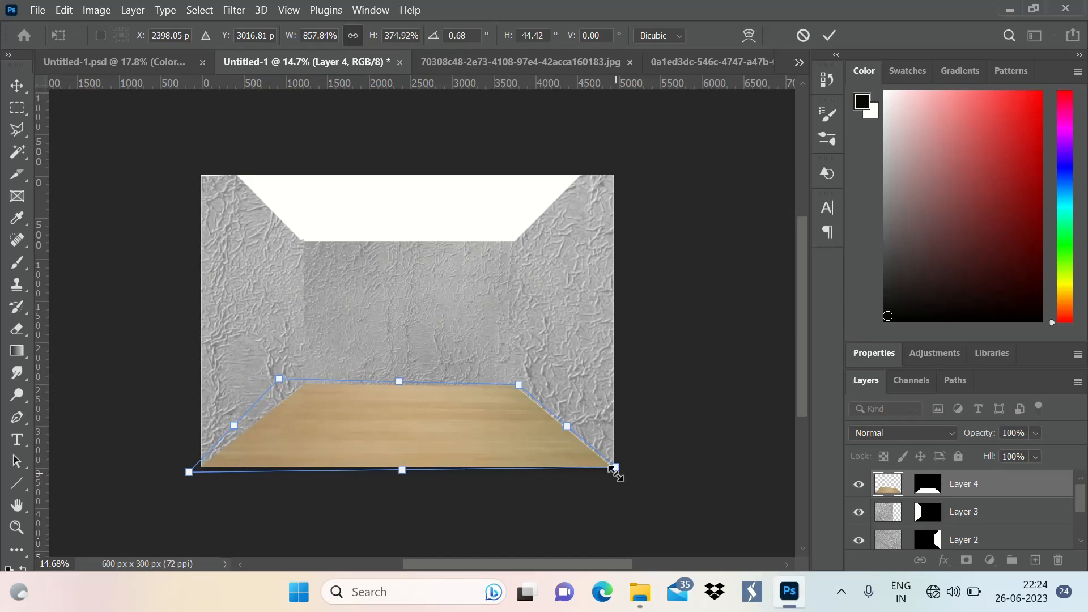
drag(615, 470, 622, 477)
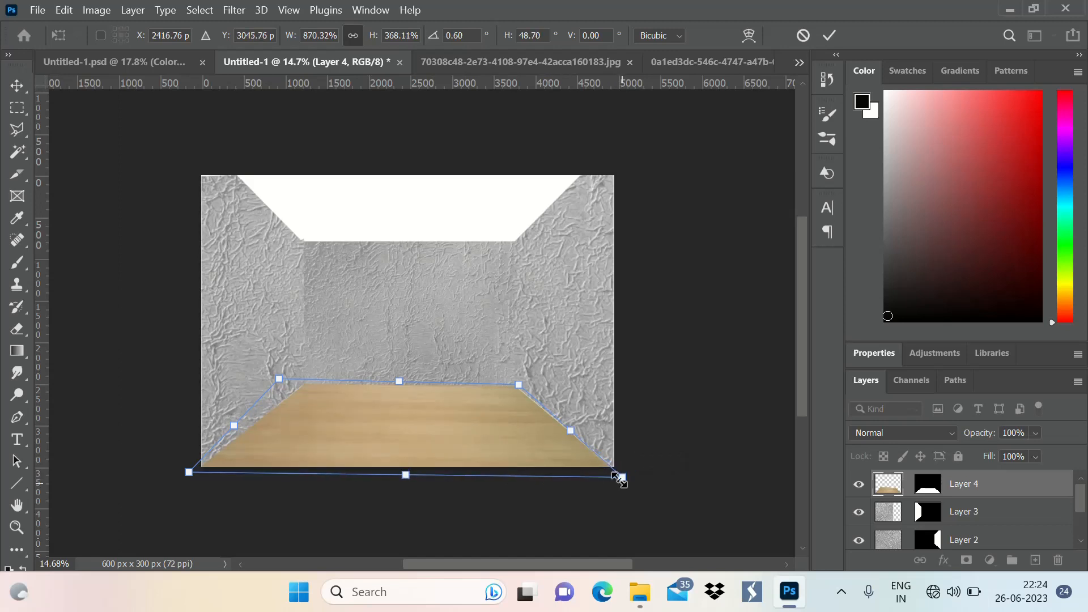
drag(519, 381, 527, 388)
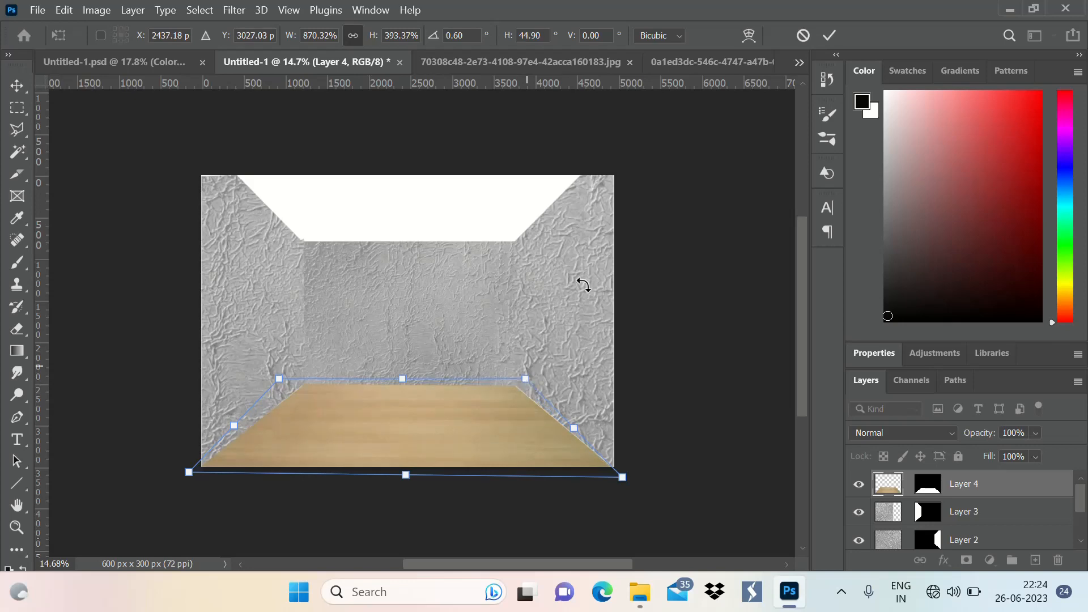
click(837, 34)
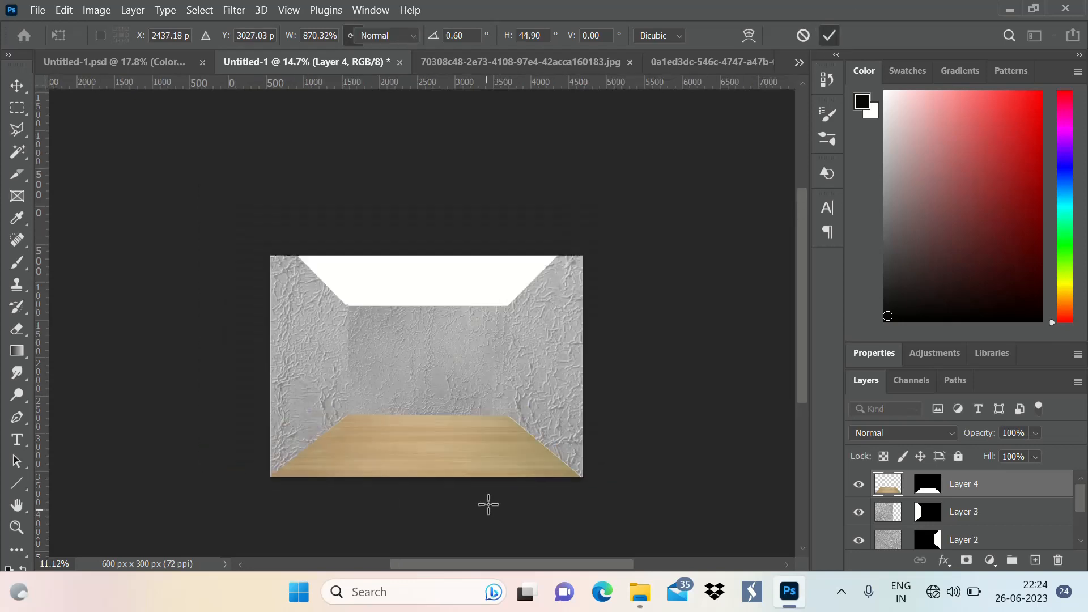
Examine the walls, floor and blank ceiling area of the room document, and check the ceiling in the finished reference file Untitled-1.psd.
scroll(486, 502, down, 1)
scroll(596, 492, up, 1)
scroll(468, 387, down, 3)
scroll(124, 415, up, 3)
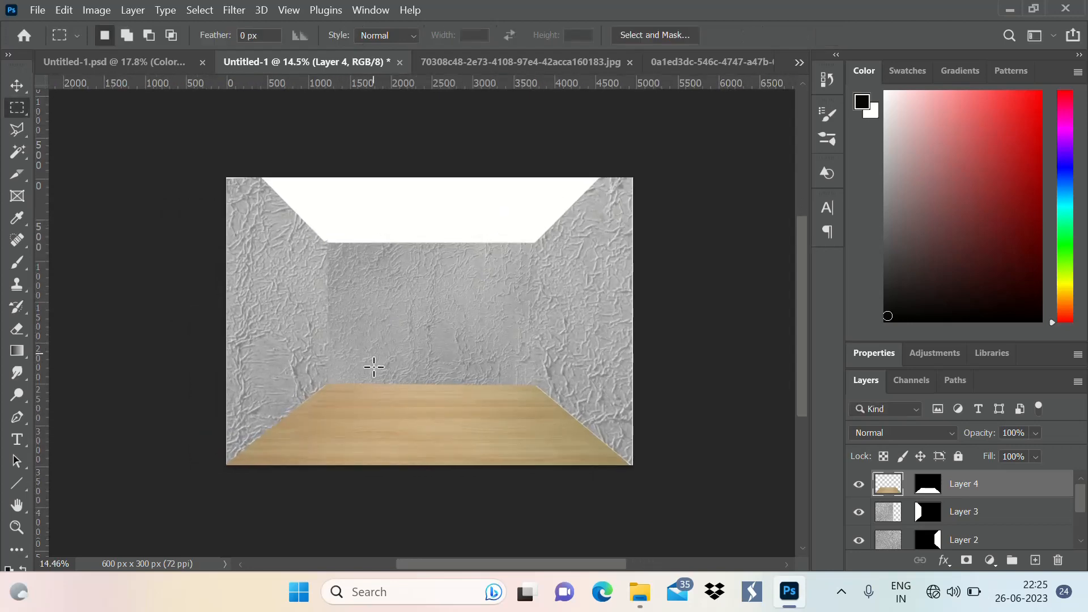
scroll(372, 367, down, 2)
scroll(374, 370, up, 1)
scroll(375, 357, up, 1)
scroll(422, 359, down, 2)
scroll(459, 224, up, 2)
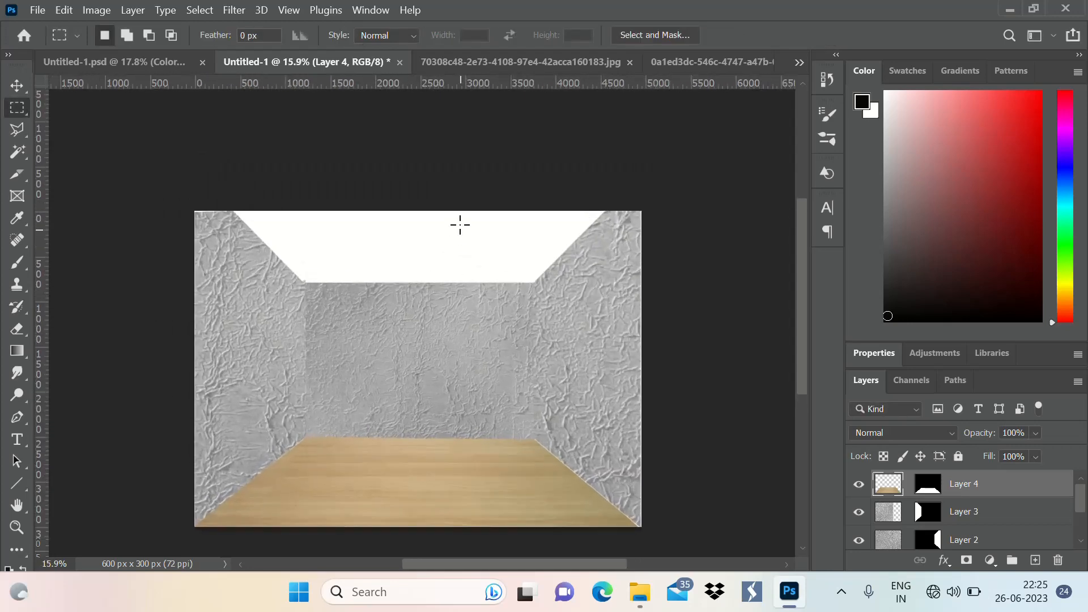
scroll(433, 168, down, 2)
scroll(433, 169, up, 2)
scroll(440, 214, down, 1)
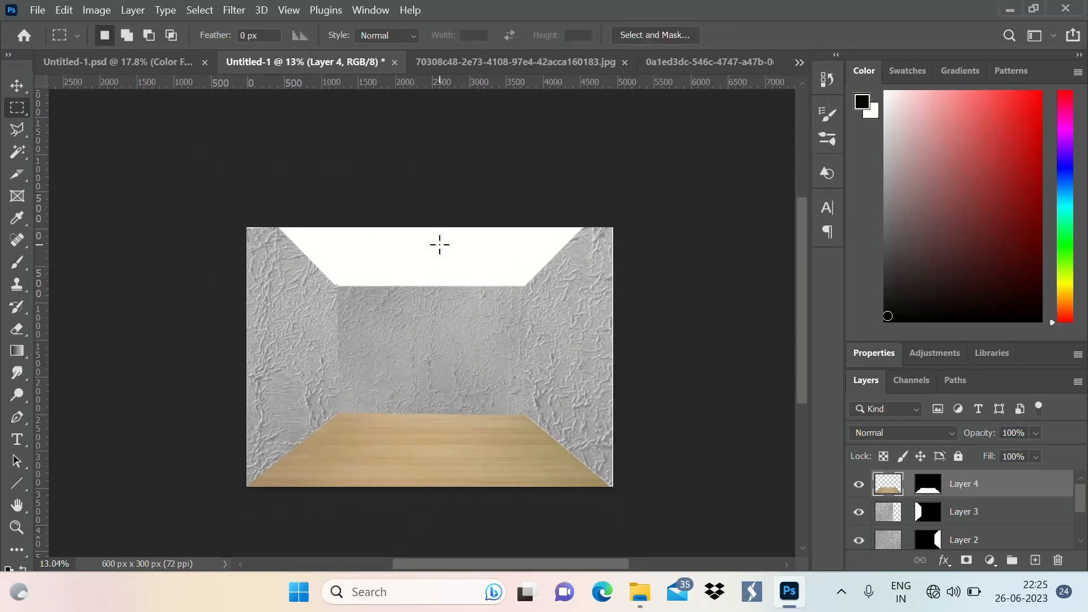
click(153, 60)
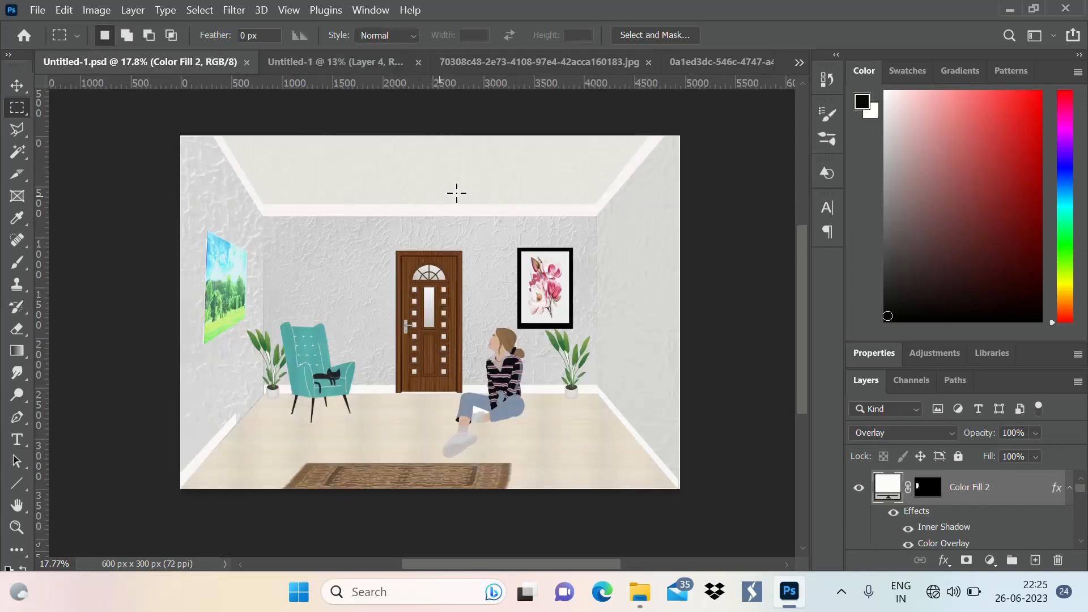
scroll(477, 153, up, 5)
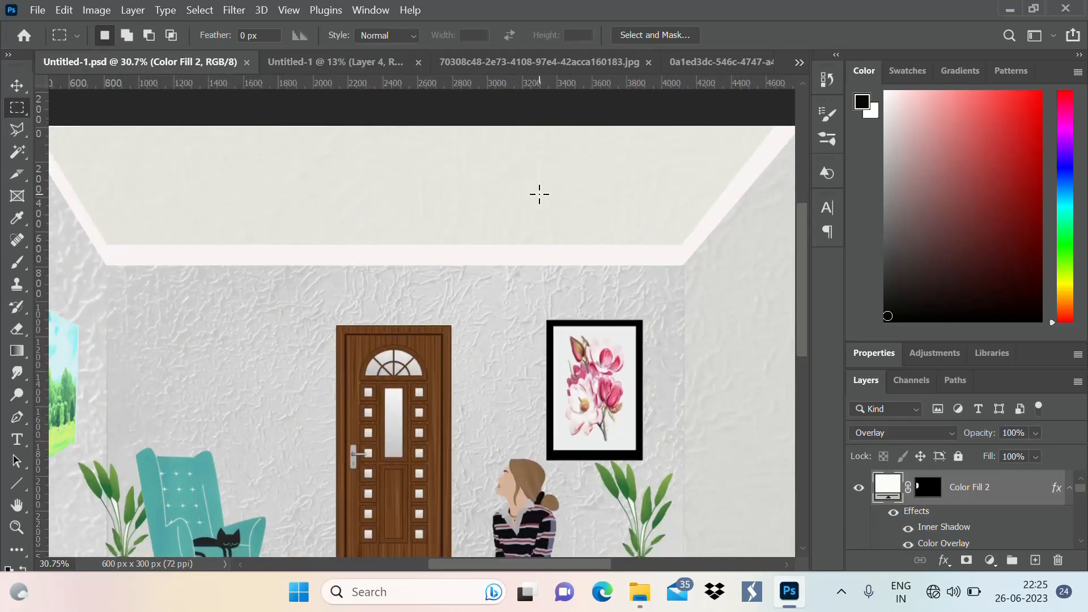
scroll(539, 194, down, 6)
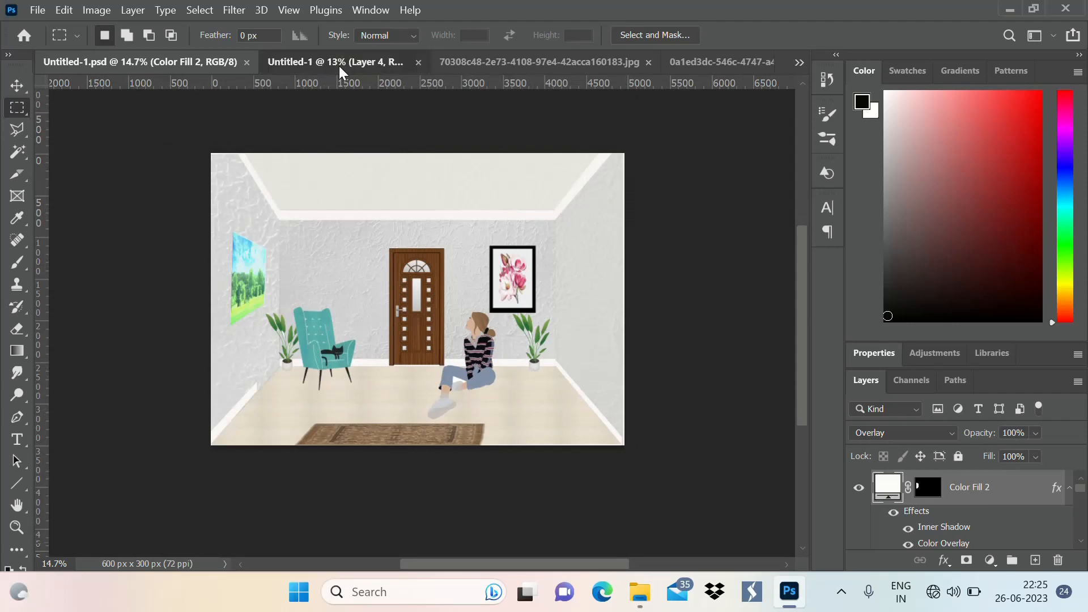
click(339, 63)
Select the blank white ceiling trapezoid in the room document by its four corners with the Polygonal Lasso tool.
scroll(418, 223, up, 4)
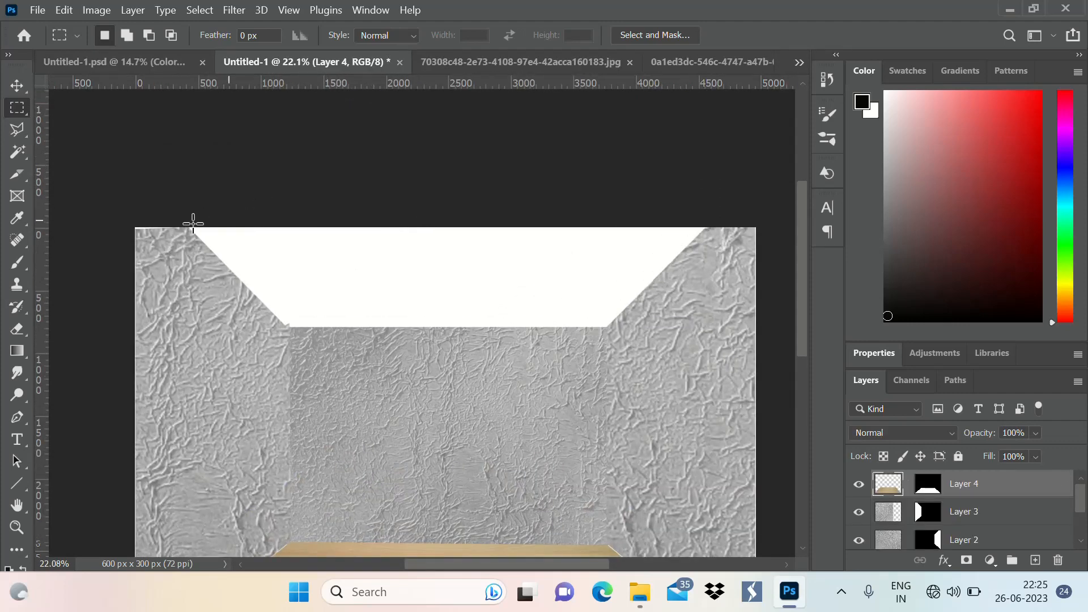
scroll(275, 212, down, 3)
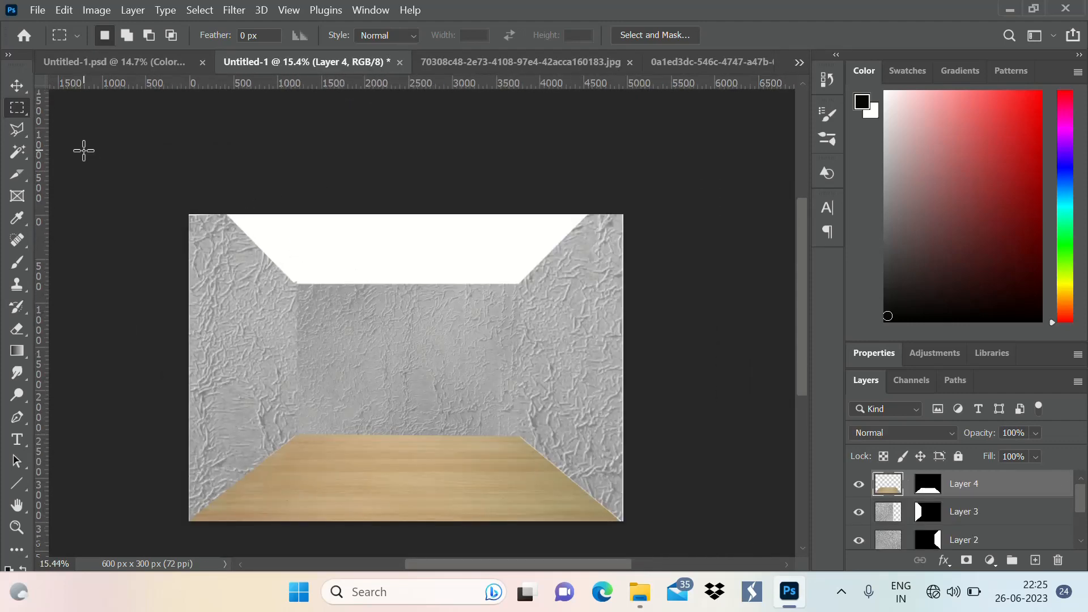
click(17, 129)
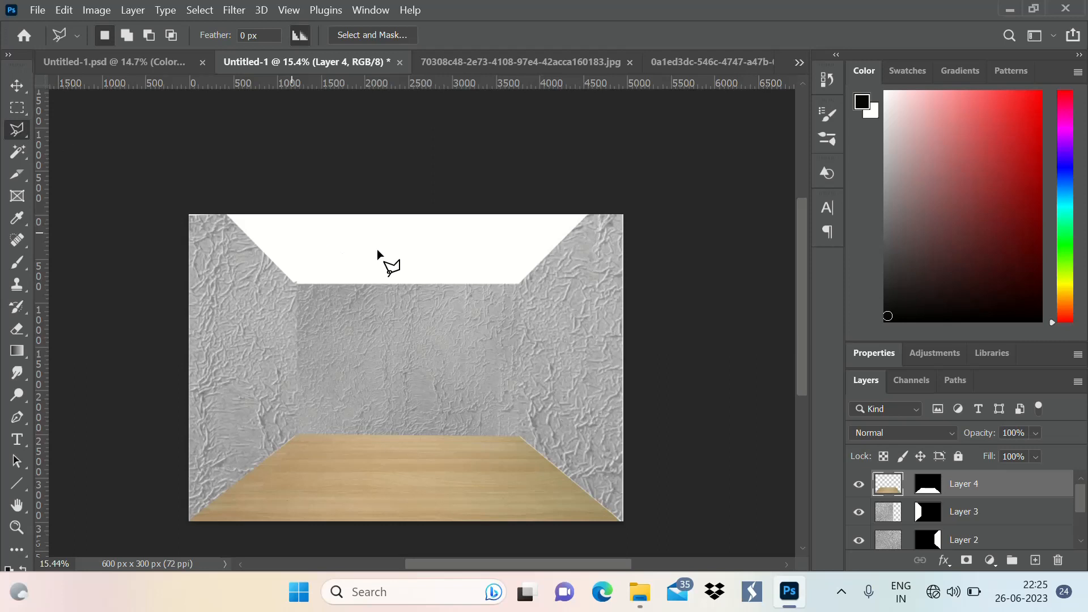
click(227, 213)
click(295, 282)
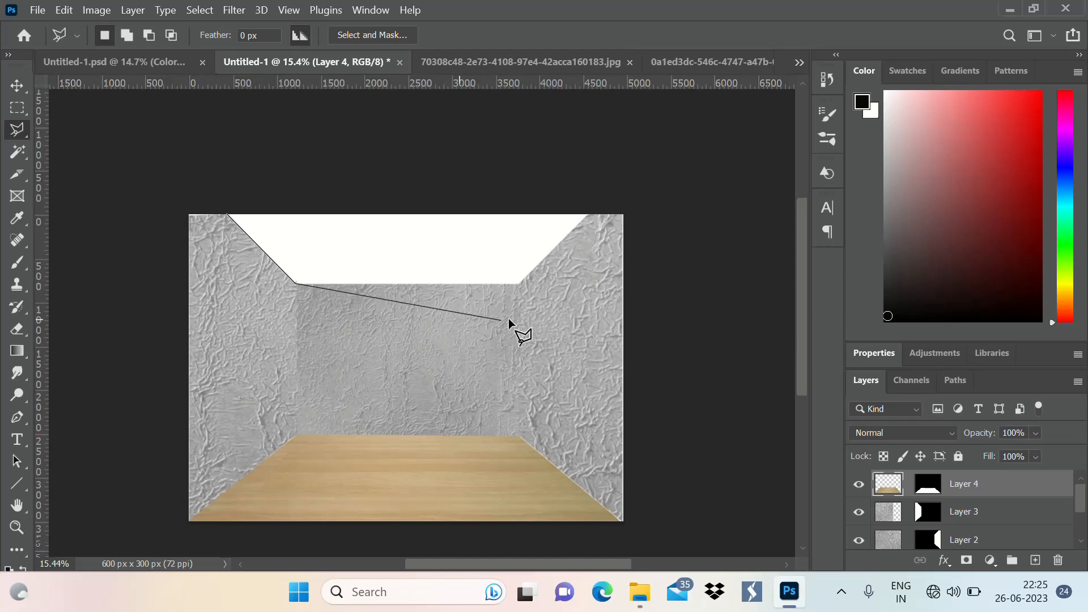
click(516, 284)
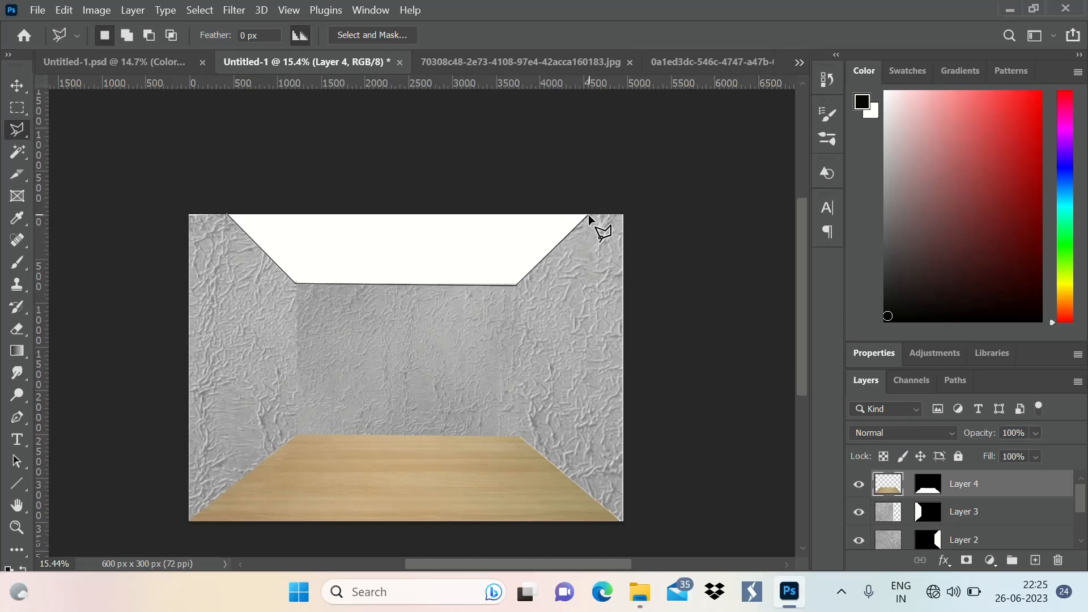
click(589, 214)
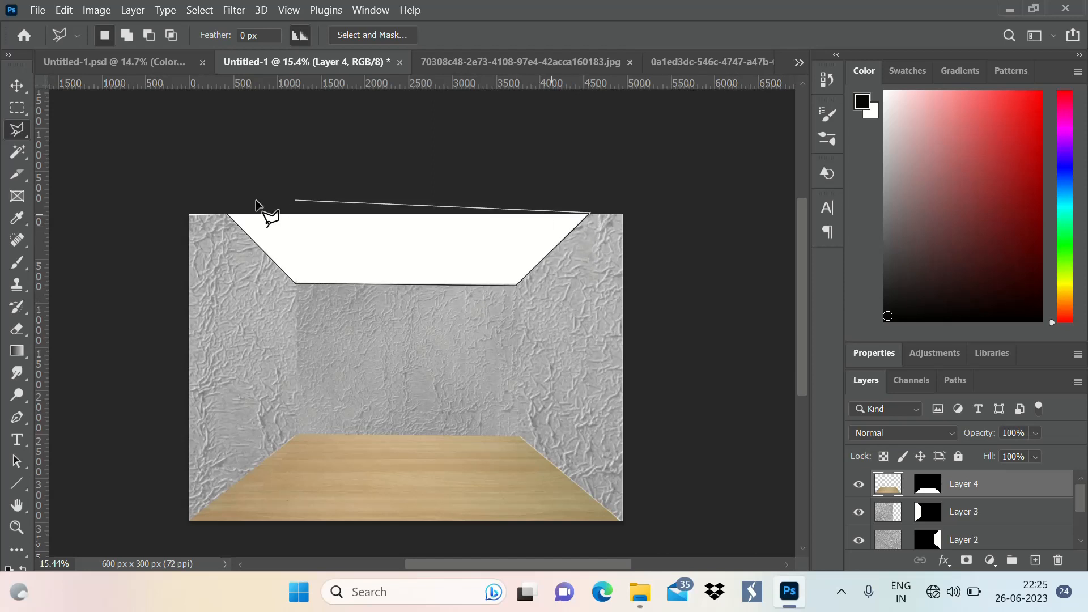
click(227, 214)
Check the plaster texture 70308c48-2e73-4108-97e4-42acca160183.jpg and paste the copied plaster into the room document's ceiling selection using Paste Into.
click(538, 61)
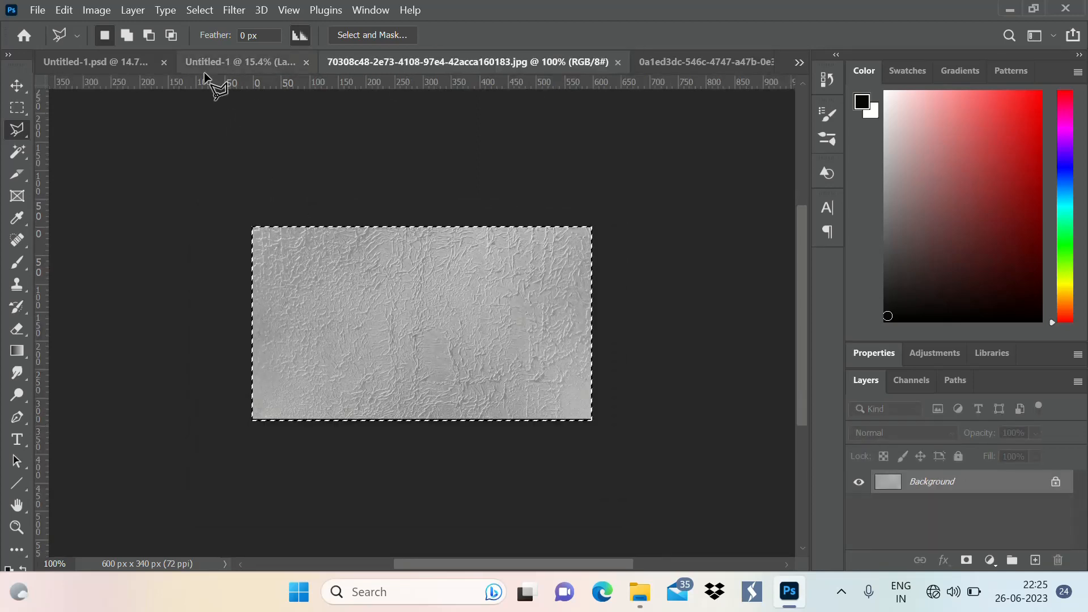
click(221, 63)
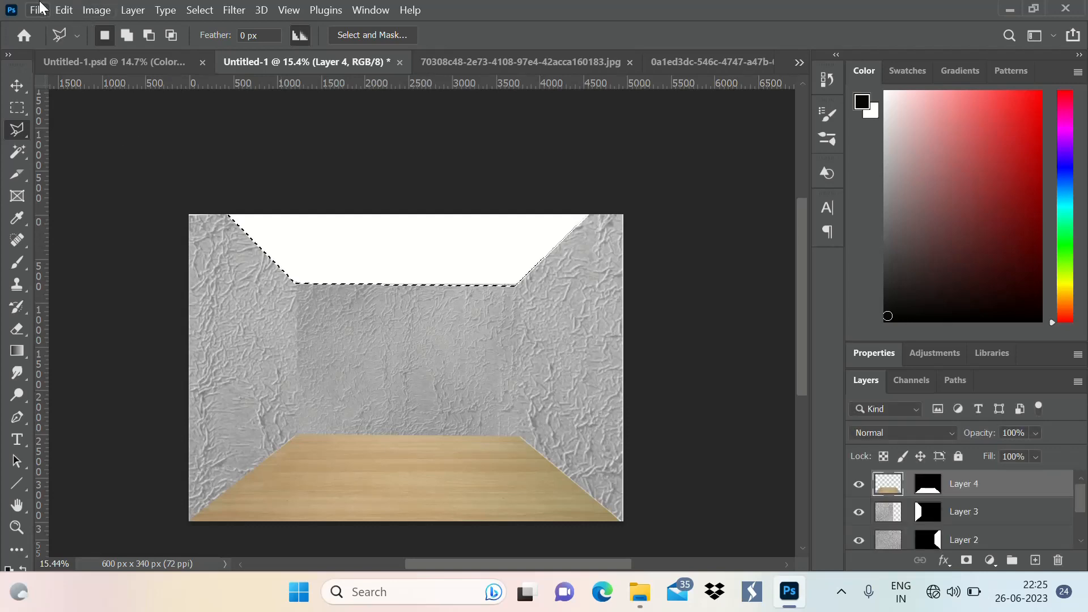
click(64, 9)
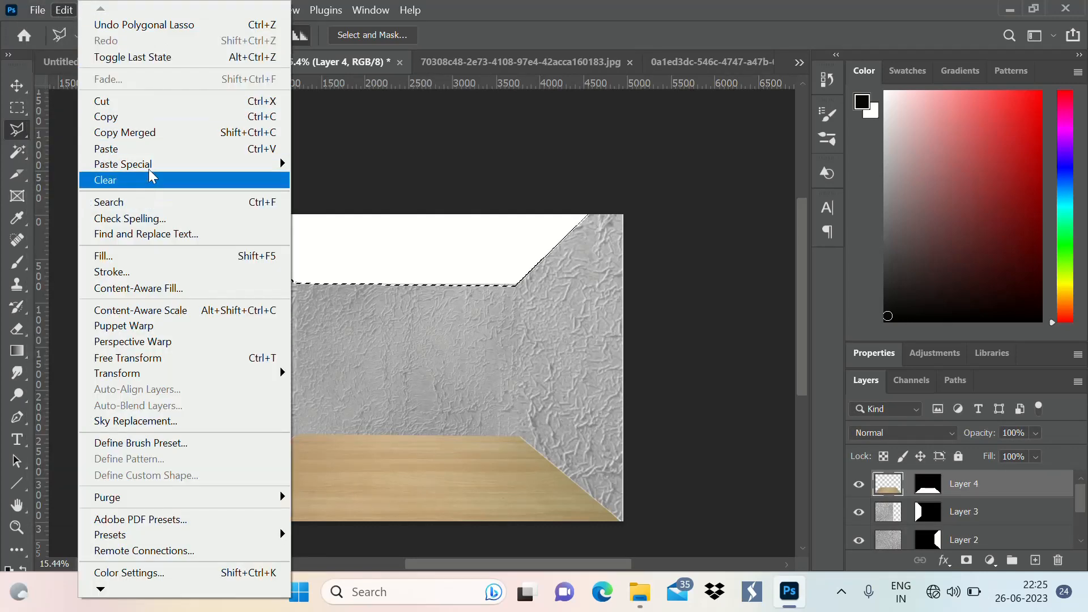
mouse_move(164, 170)
click(340, 194)
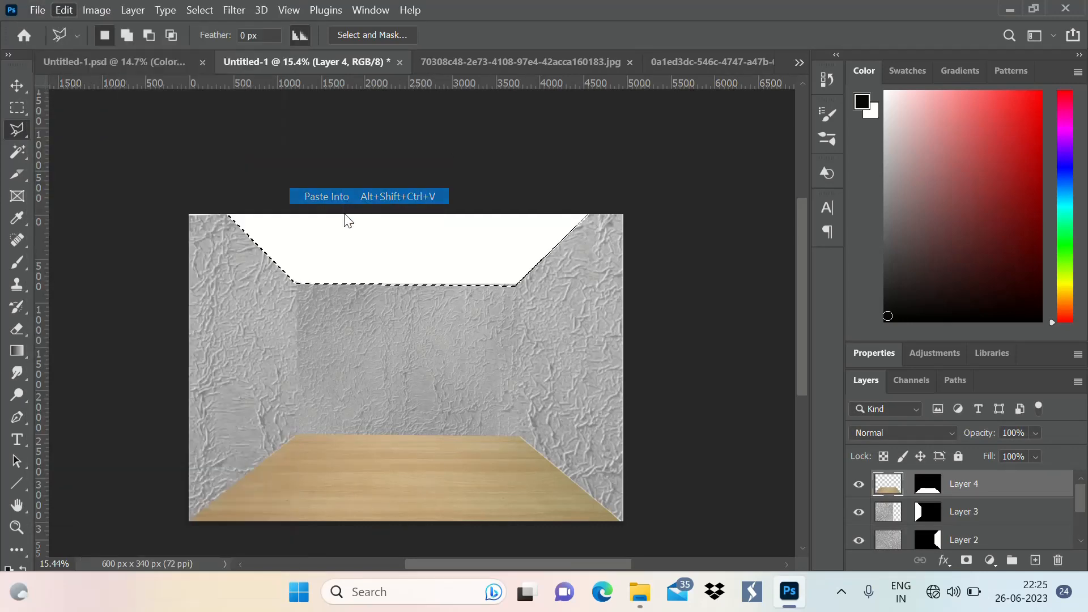
Distort the pasted ceiling texture with Free Transform, moving its four corners onto the ceiling trapezoid's corners, and apply the transform.
key(ctrl+t)
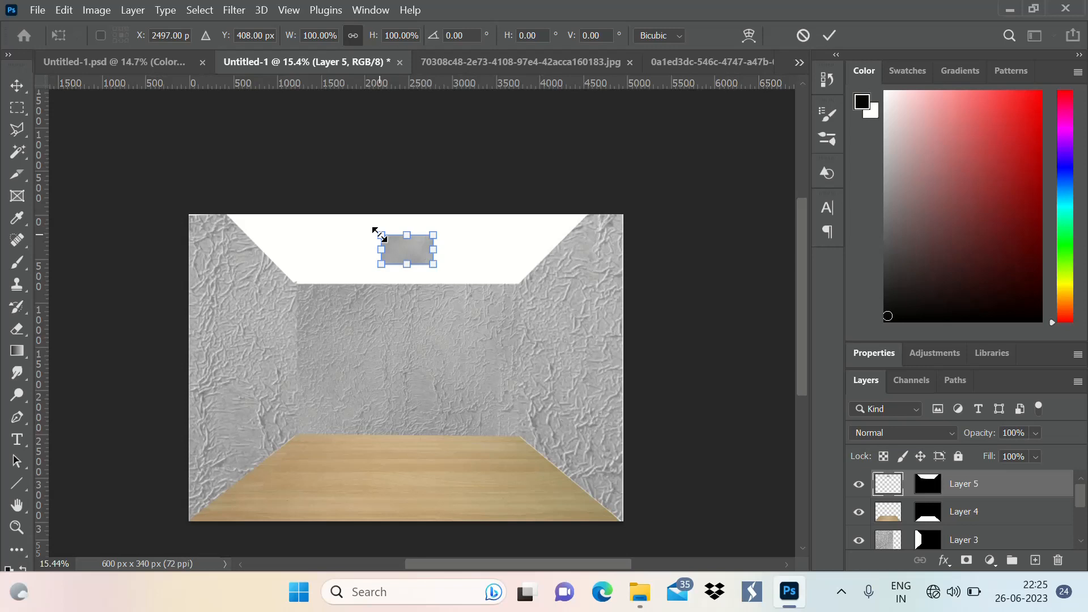
drag(380, 235, 227, 214)
drag(425, 232, 590, 221)
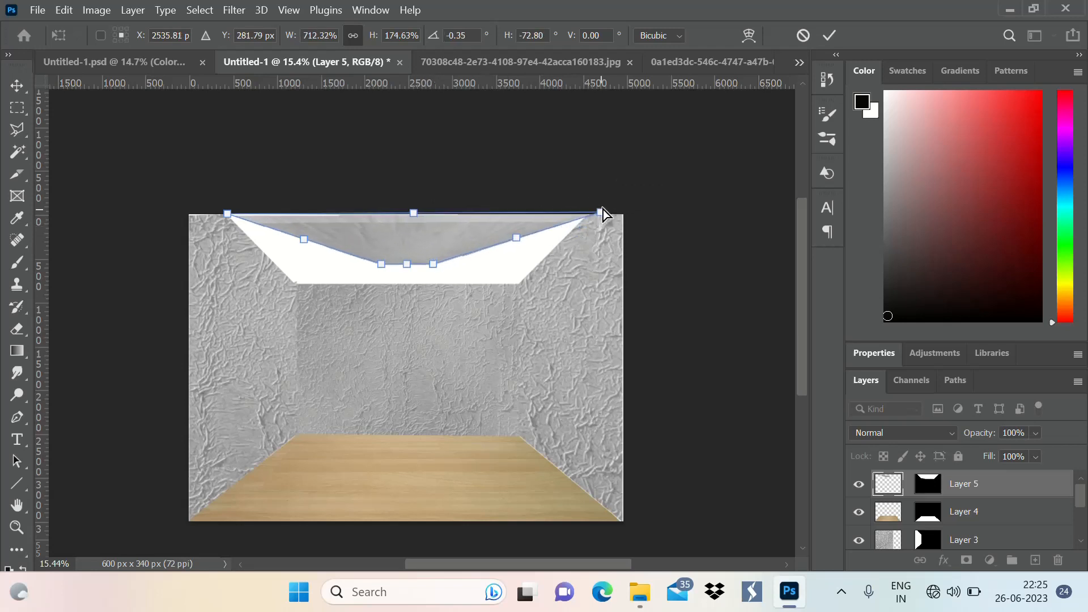
drag(433, 262, 516, 291)
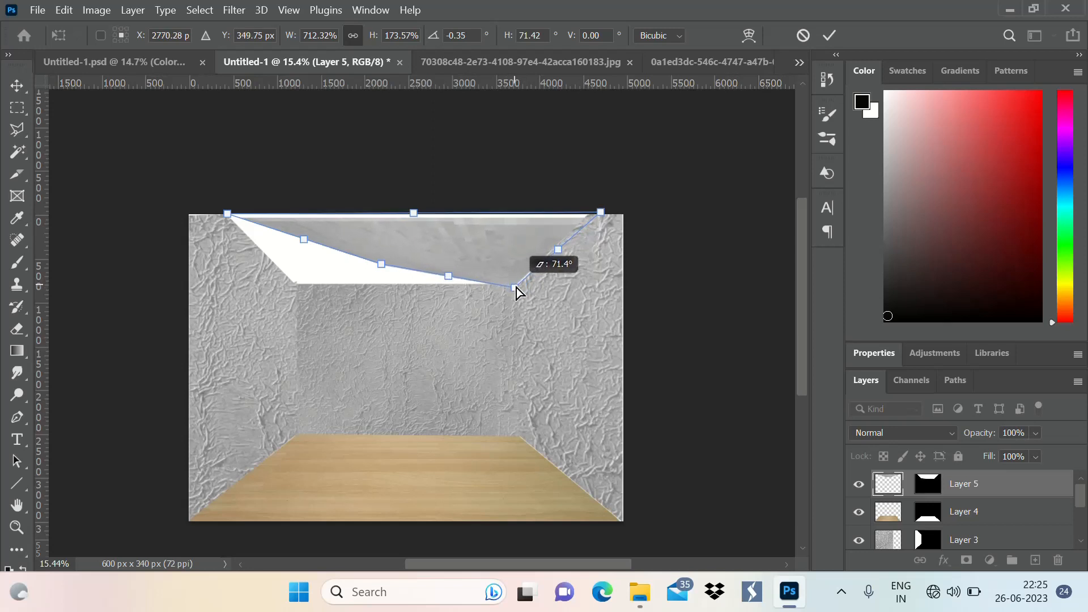
drag(380, 266, 291, 290)
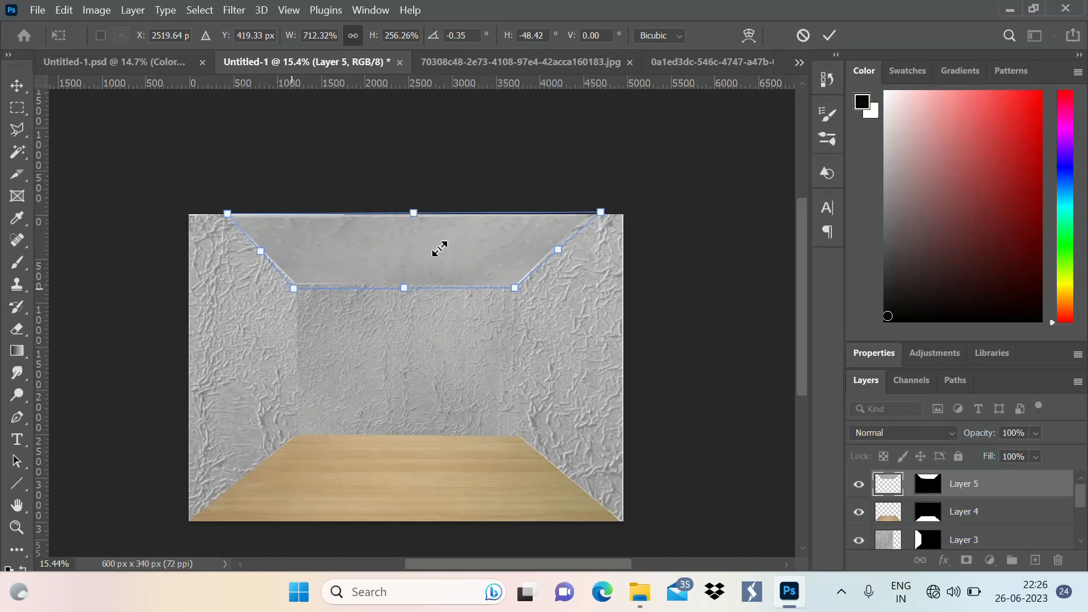
click(829, 35)
key(l)
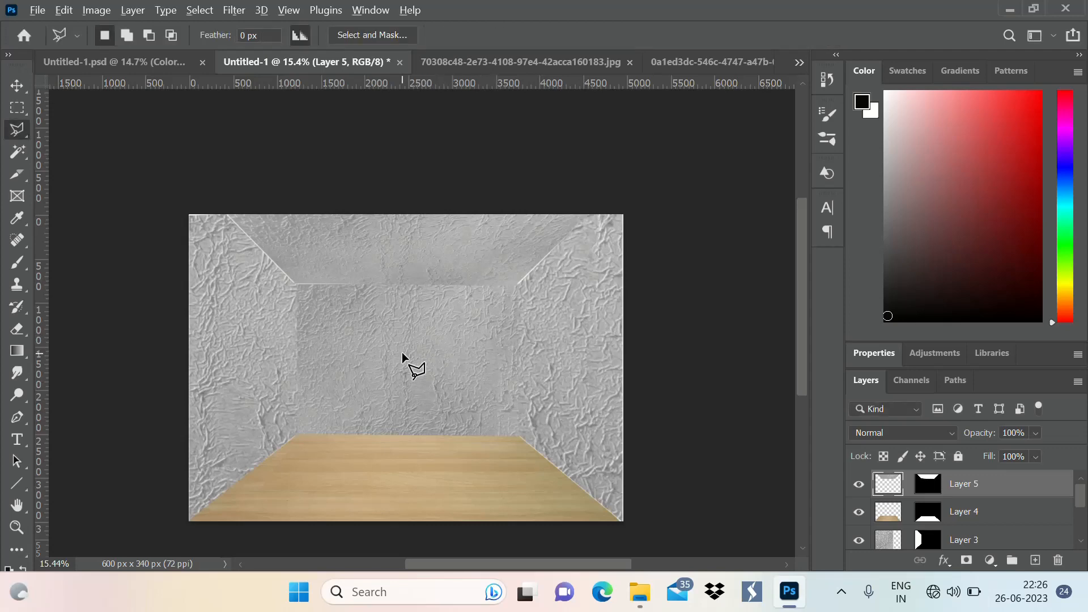
Examine the edges where the textured walls meet the ceiling and the wooden floor.
scroll(401, 352, down, 2)
scroll(413, 313, up, 1)
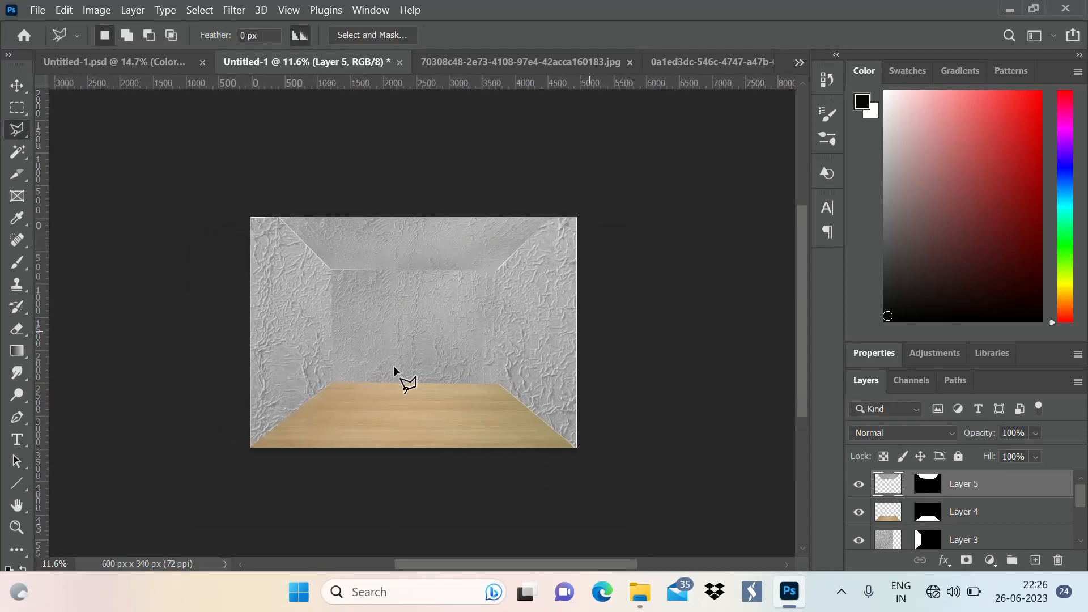
scroll(393, 366, up, 1)
scroll(354, 308, down, 2)
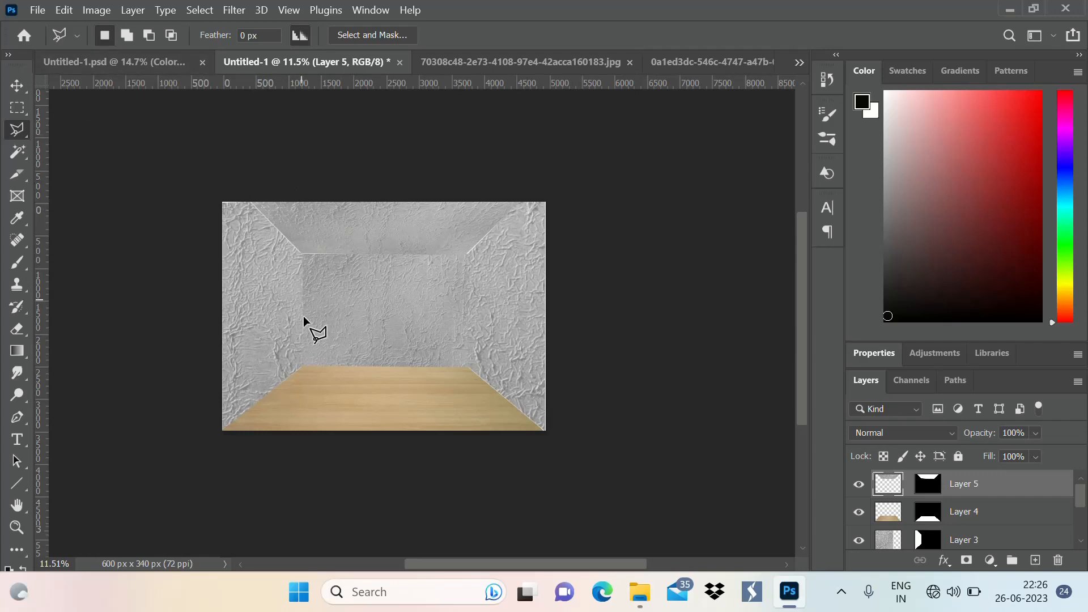
scroll(318, 323, up, 4)
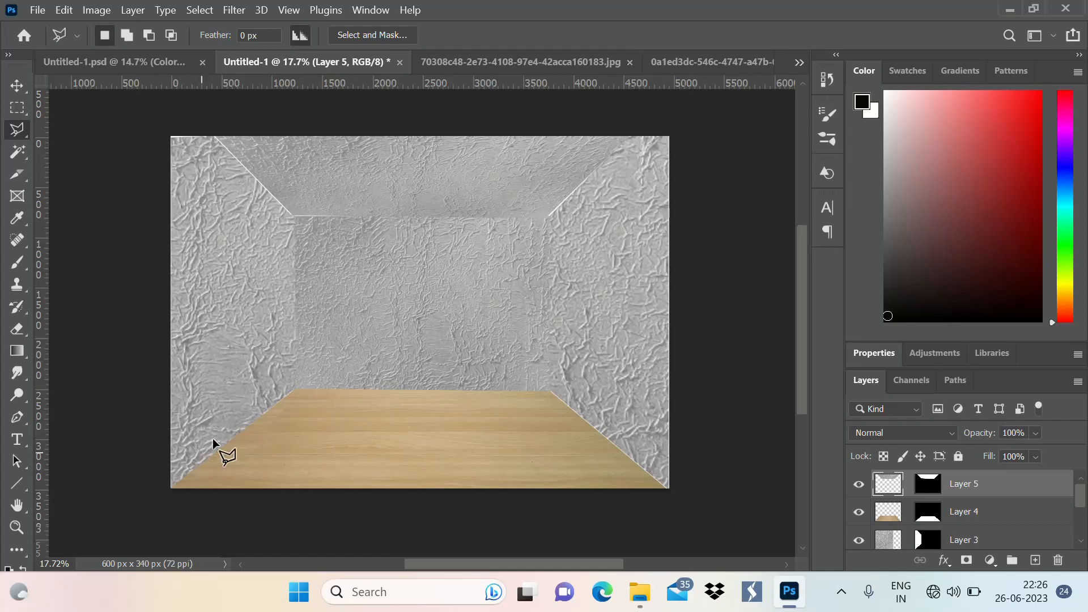
scroll(372, 323, down, 1)
scroll(272, 400, up, 1)
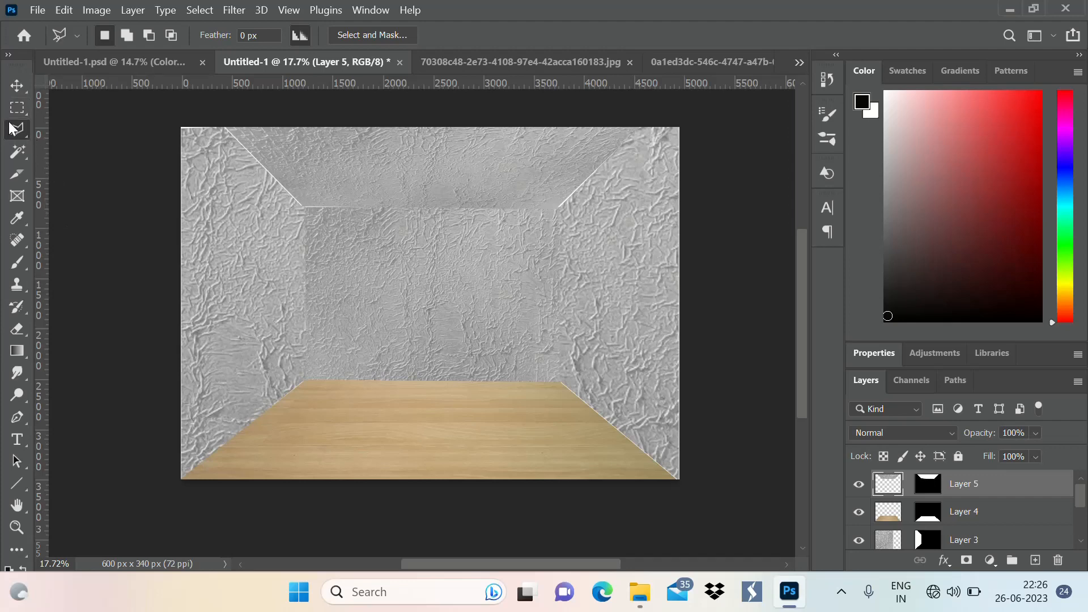
Outline a narrow skirting strip along the base of the left, back and right walls with the Polygonal Lasso tool, following the floor edge.
scroll(245, 501, up, 3)
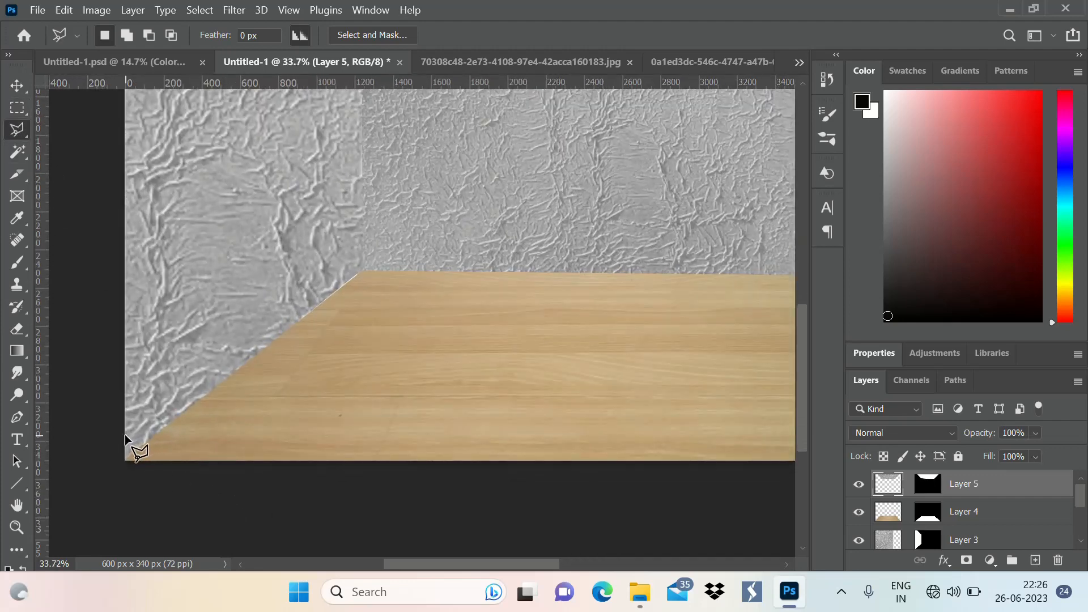
click(125, 434)
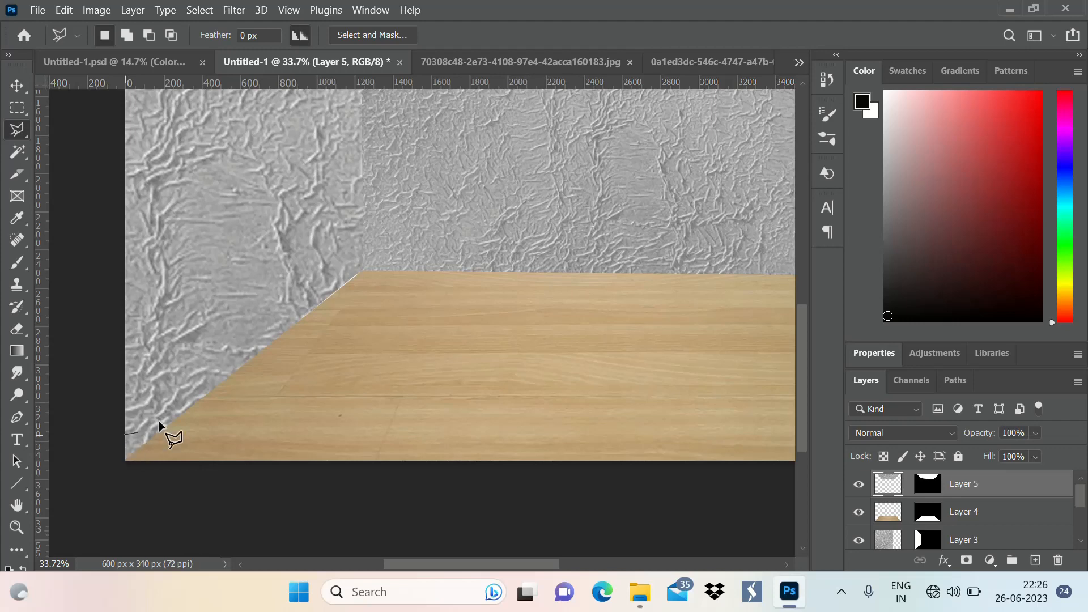
click(363, 256)
key(ctrl+minus)
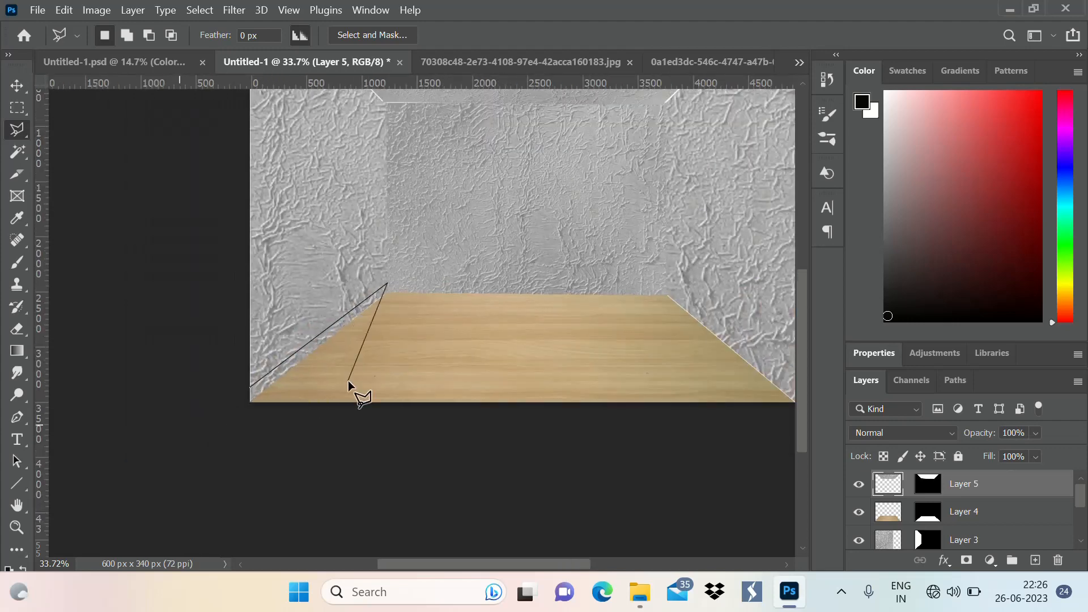
click(667, 284)
key(ctrl+minus)
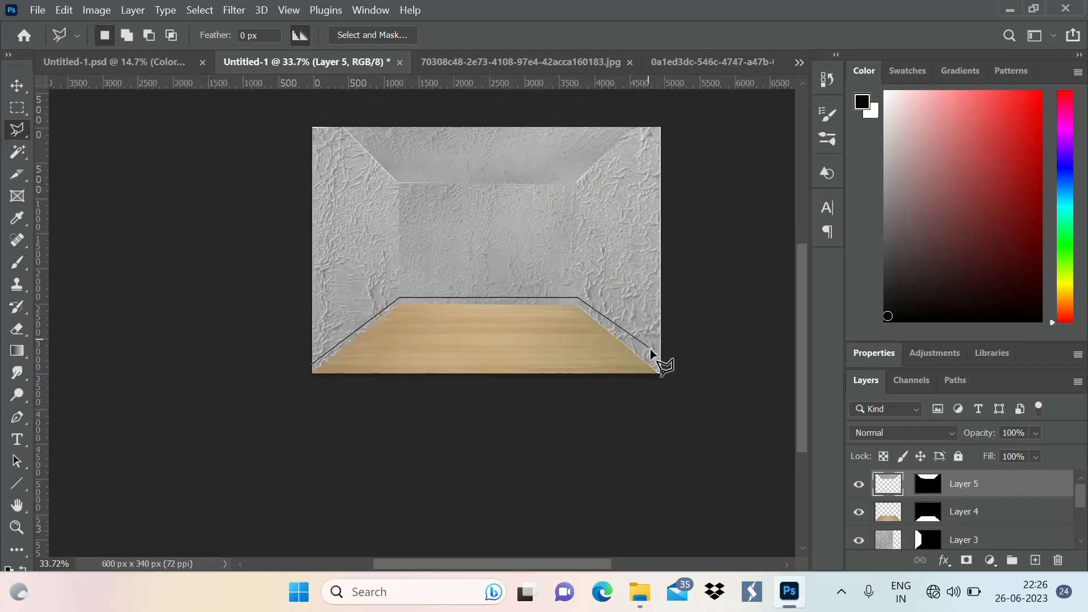
click(660, 366)
click(573, 305)
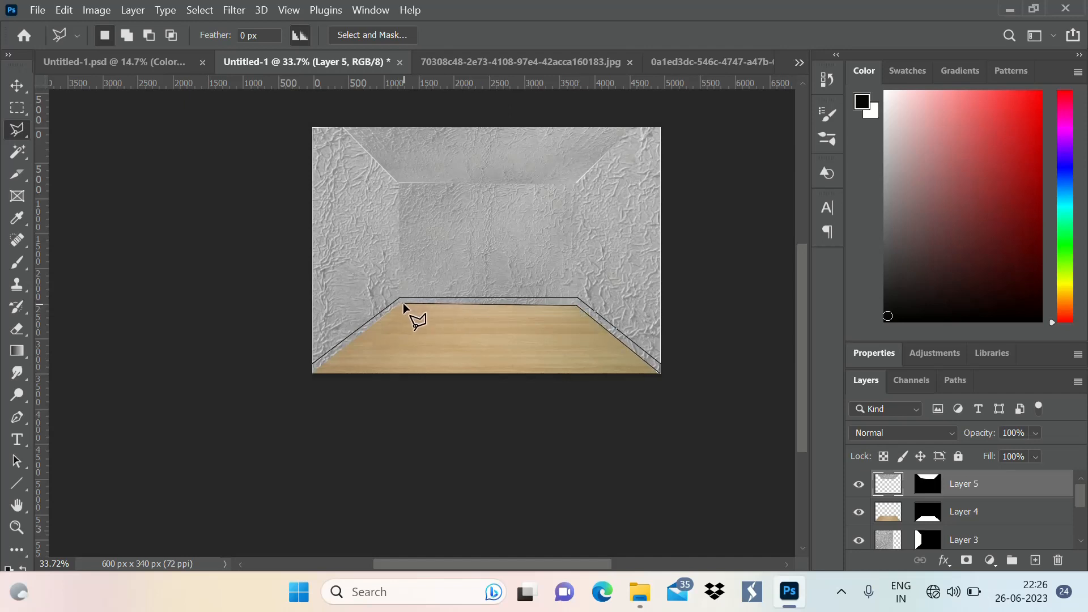
click(401, 303)
click(312, 366)
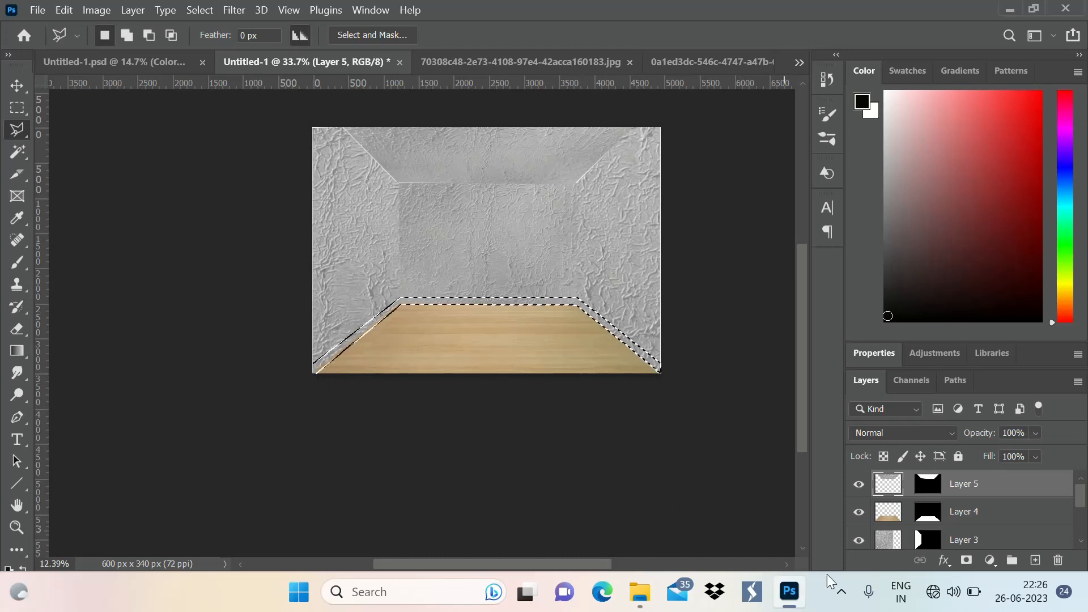
Add a Solid Color fill layer over the skirting selection in near-white, about #f9f9f9.
click(989, 560)
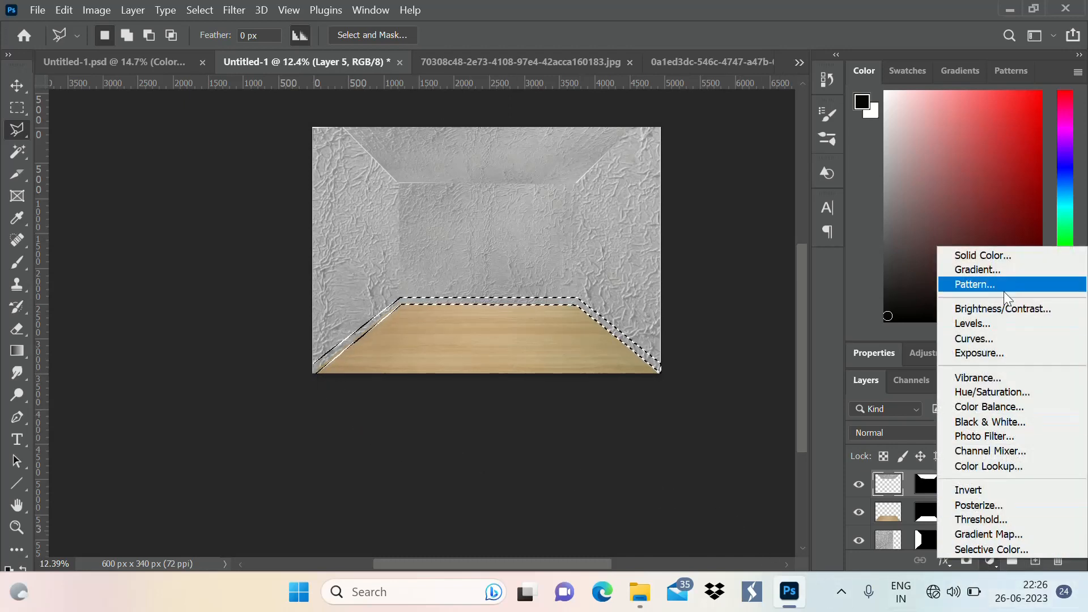
click(1006, 255)
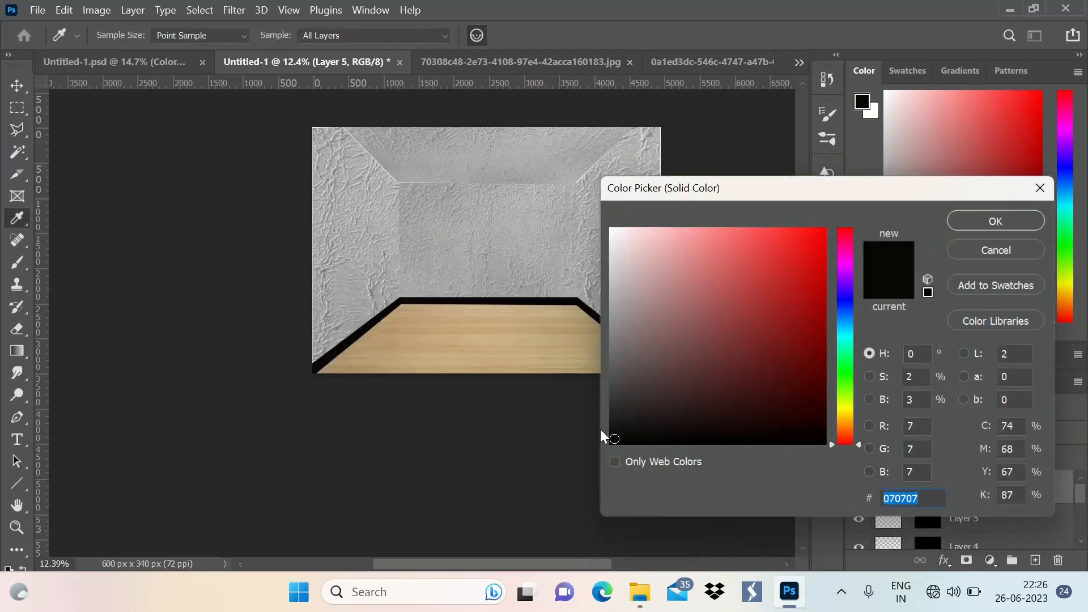
click(610, 233)
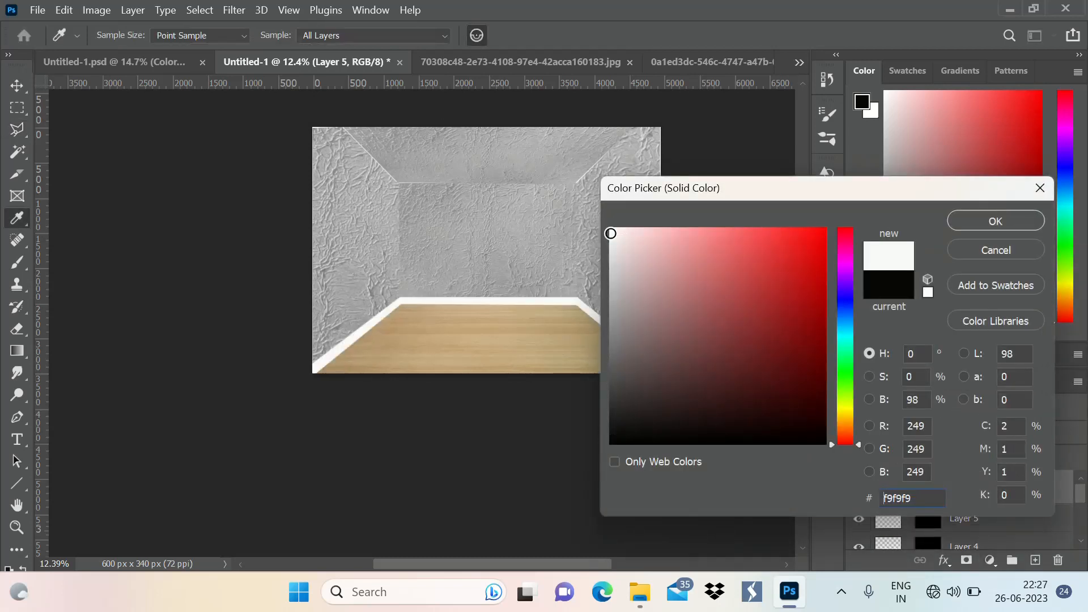
click(611, 234)
click(996, 221)
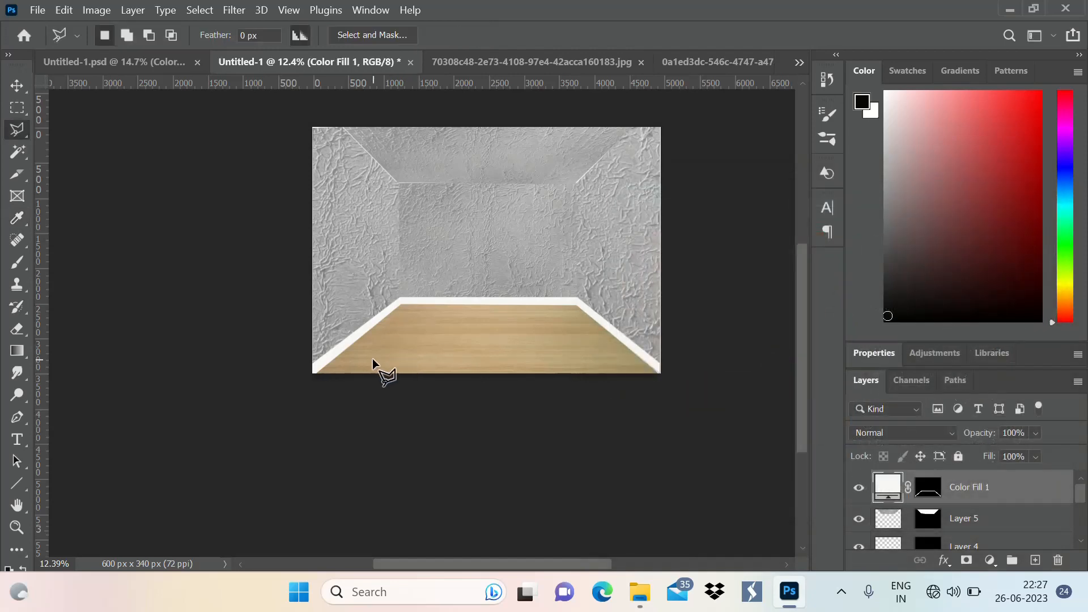
Compare the room with the finished reference illustration in Untitled-1.psd, checking its wall, ceiling and floor tones.
scroll(502, 231, down, 2)
scroll(556, 364, up, 2)
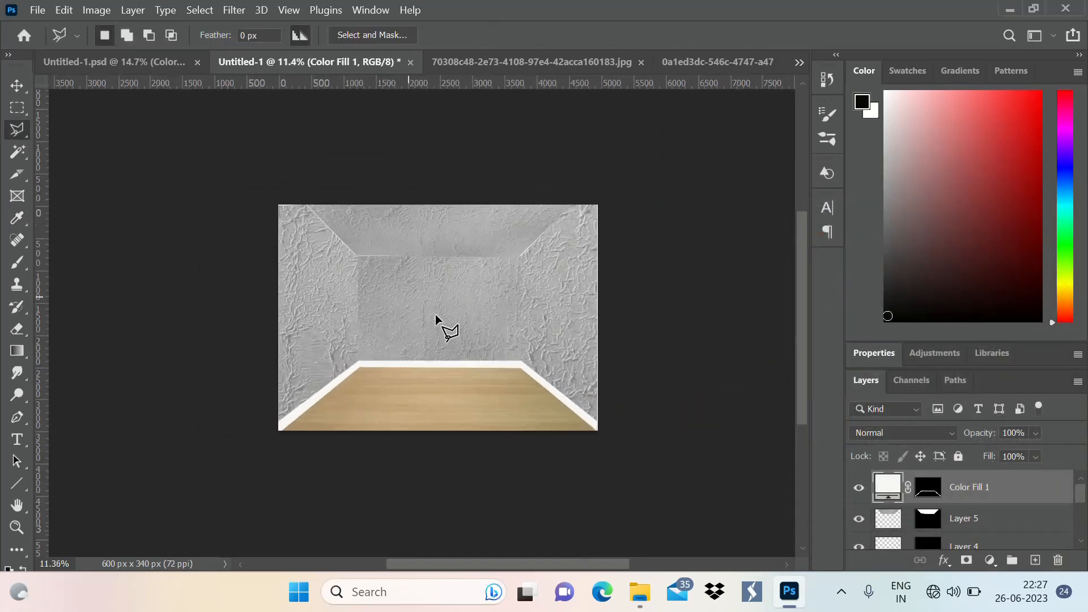
click(17, 85)
click(113, 61)
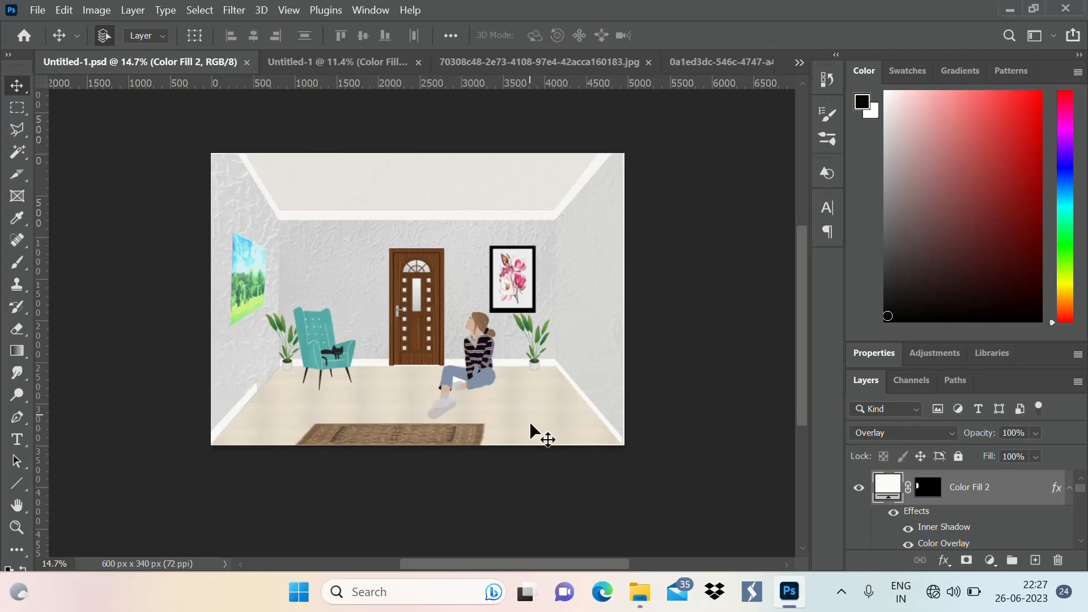
click(308, 61)
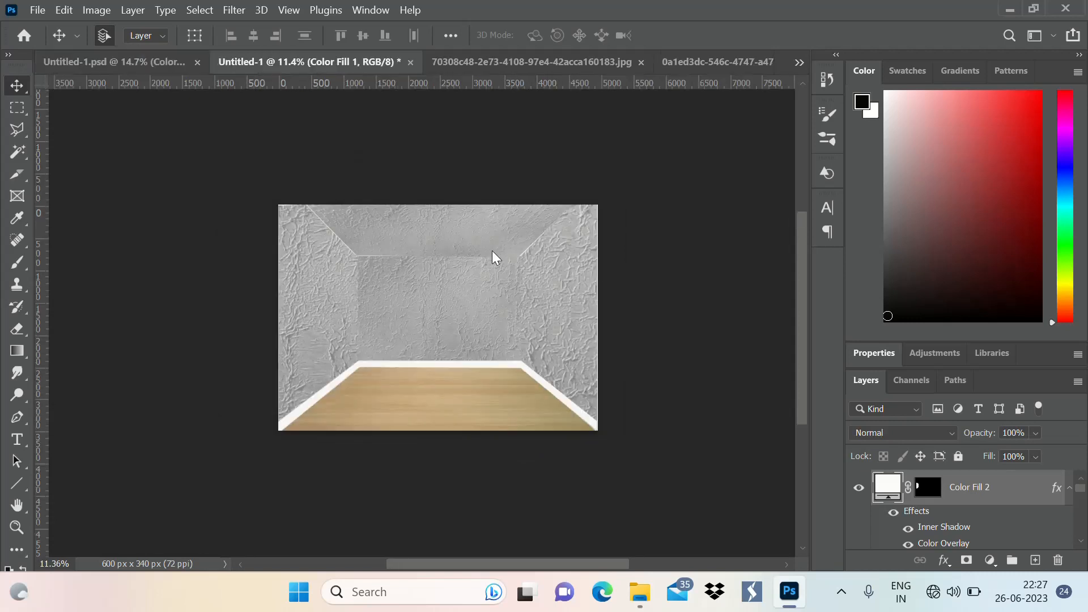
scroll(493, 277, down, 3)
scroll(476, 367, up, 4)
Set the wooden floor texture layer's opacity to 60% in its layer style blending options.
click(492, 380)
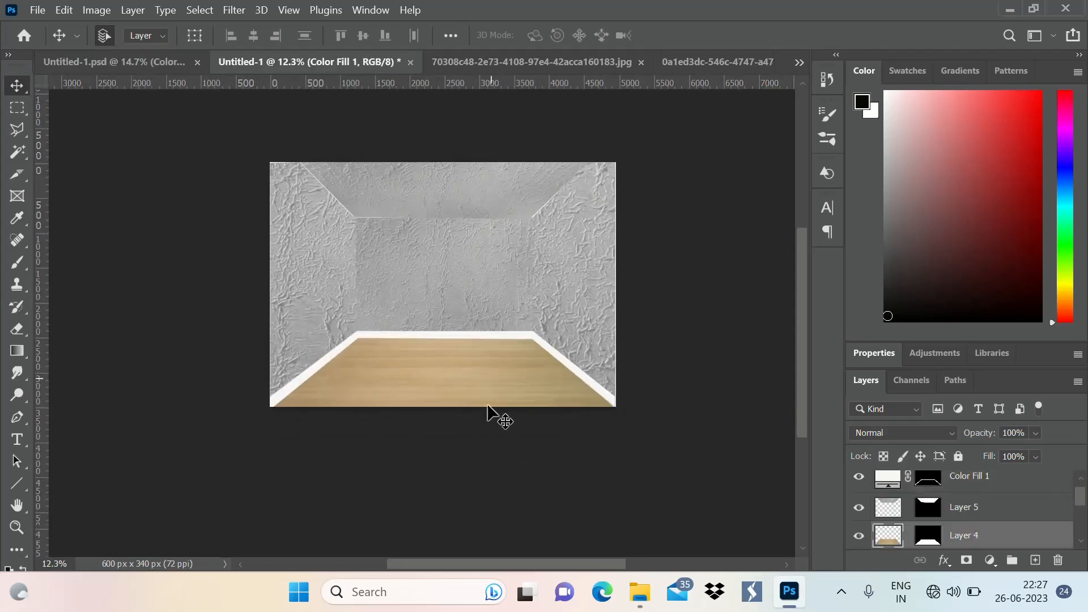
double_click(1035, 540)
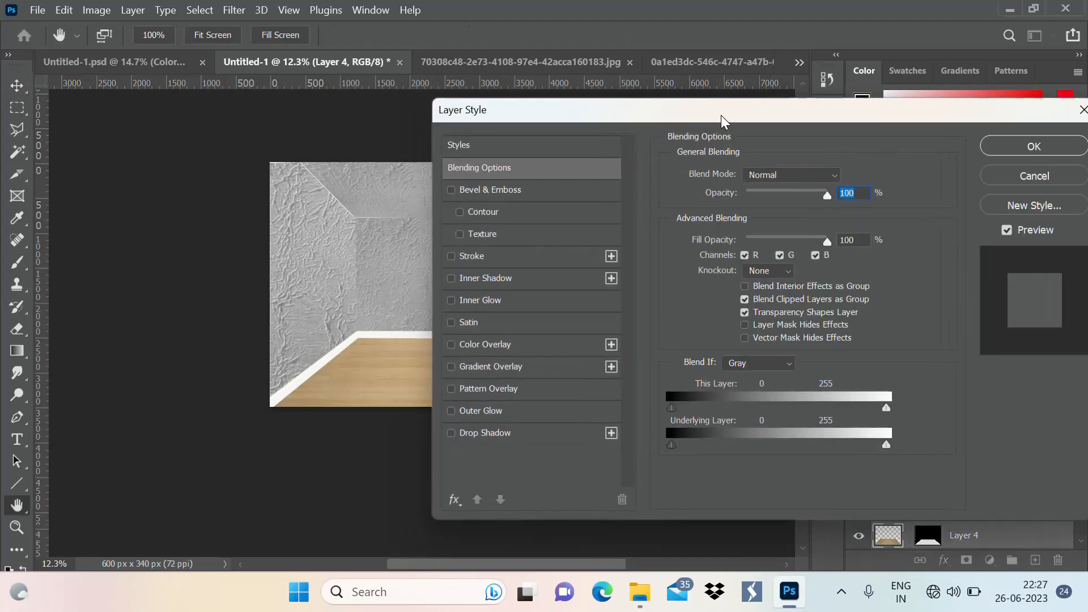
drag(721, 114, 735, 117)
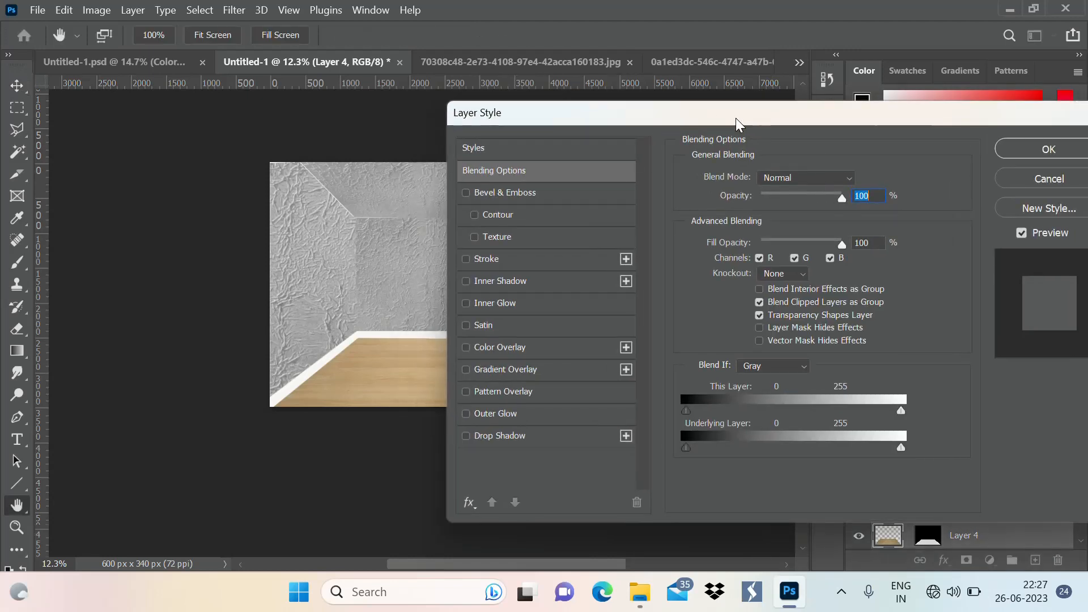
text(60)
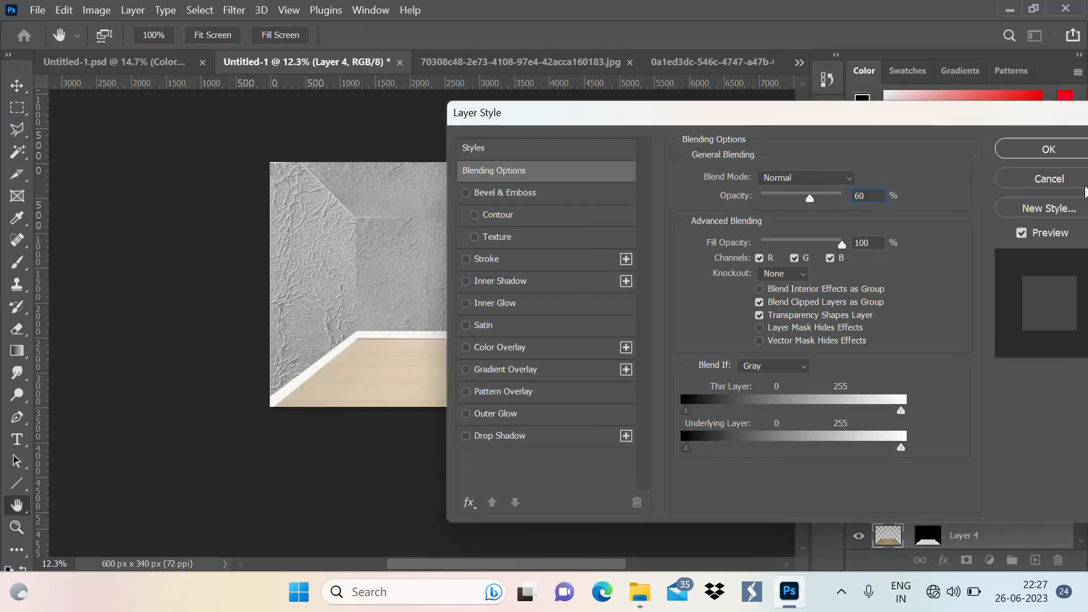
click(1048, 149)
scroll(491, 377, down, 3)
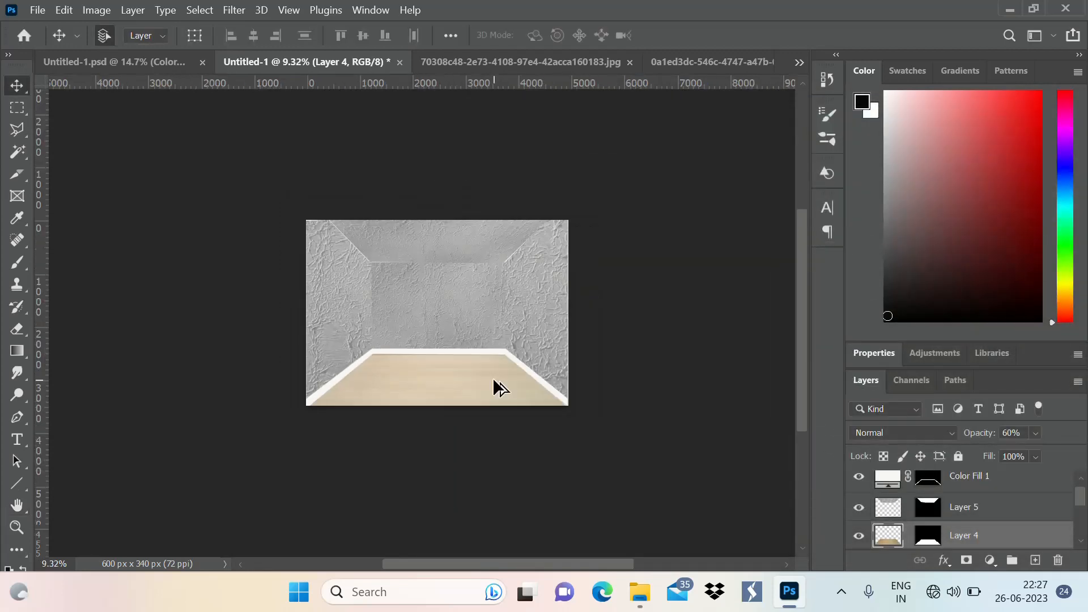
scroll(345, 378, up, 4)
scroll(363, 275, down, 2)
scroll(379, 232, up, 3)
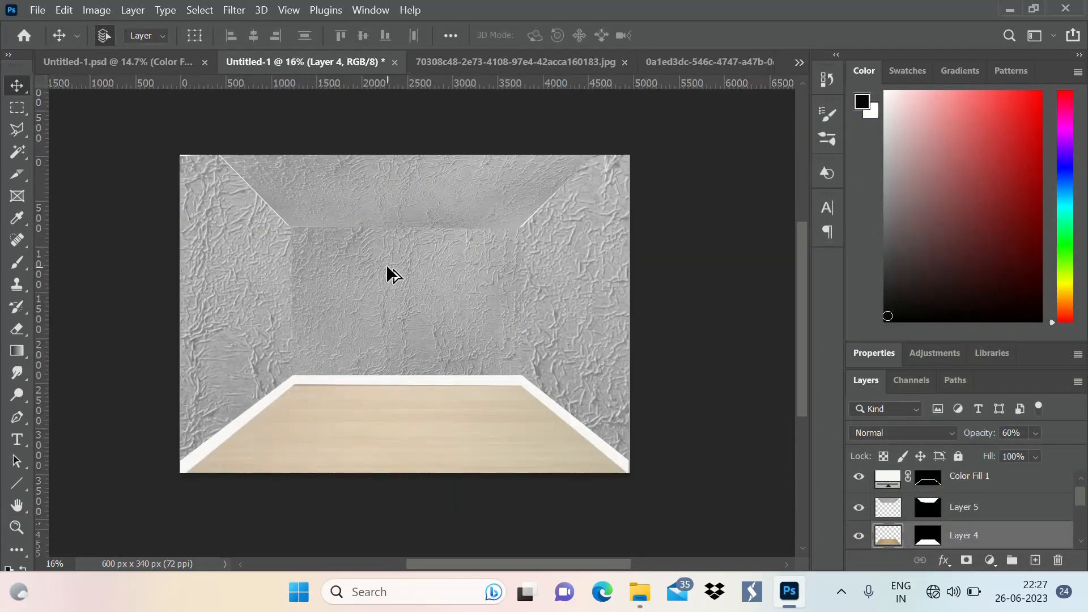
Lighten the back wall texture layer by trying opacities of 80, 70 and 60%, settling on 55%.
scroll(387, 265, down, 2)
click(397, 283)
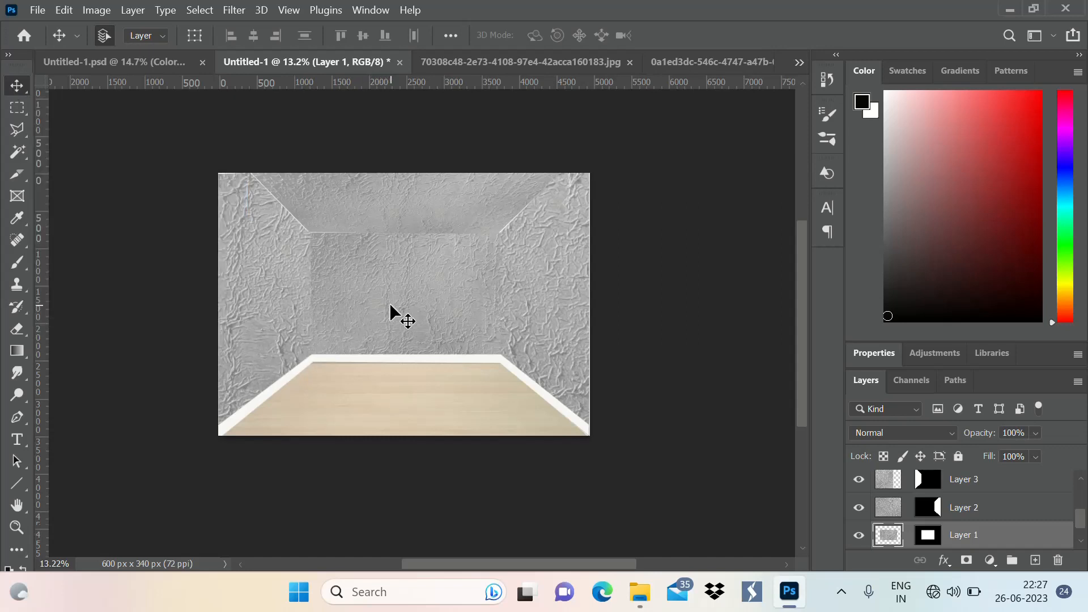
double_click(1045, 537)
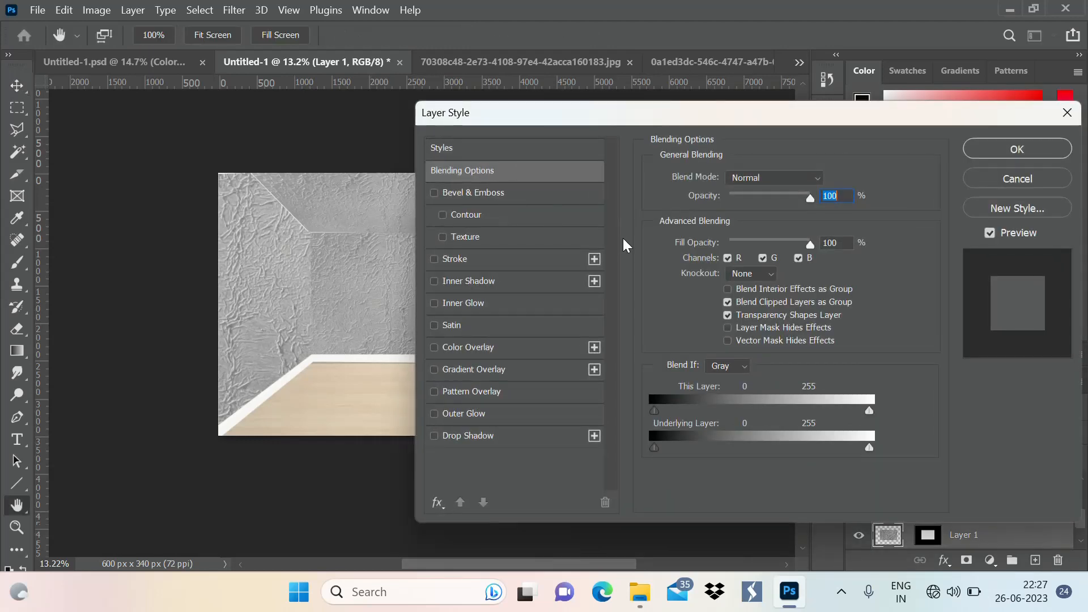
drag(633, 114, 682, 108)
text(80)
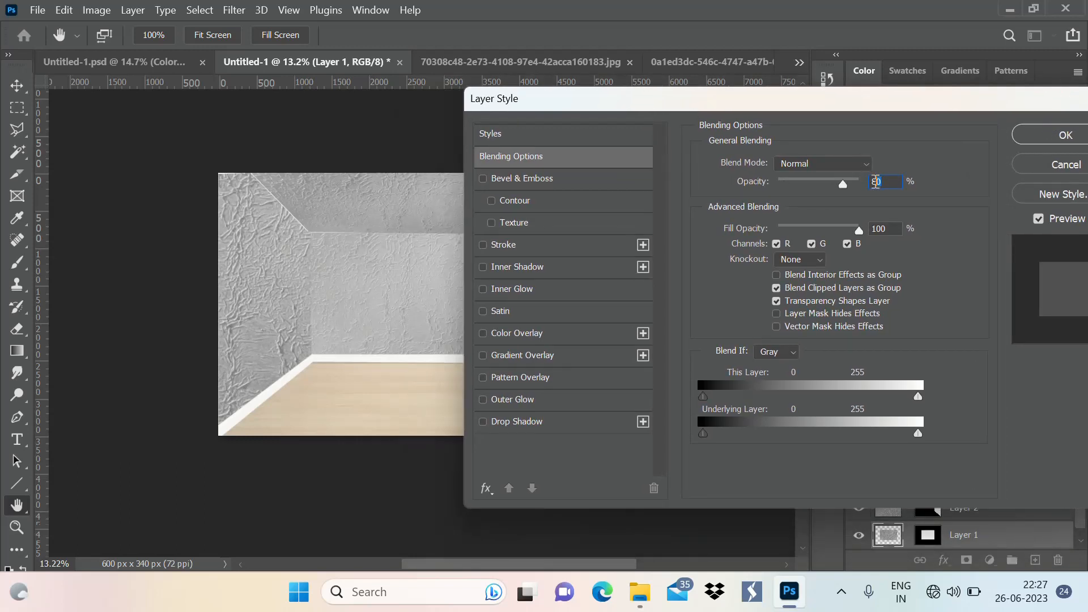
text(70)
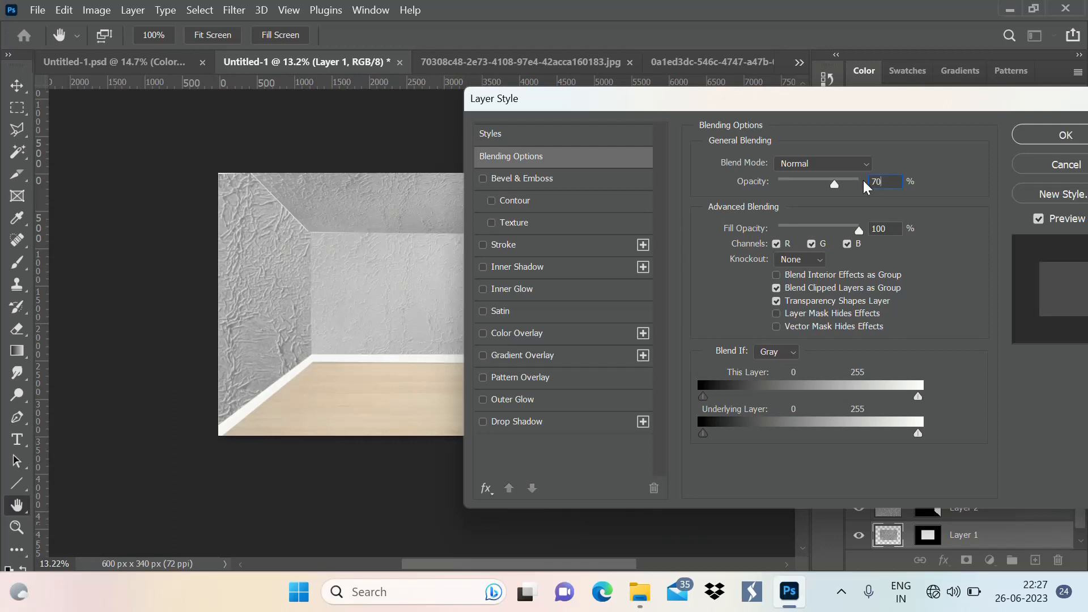
drag(887, 183, 840, 186)
text(60)
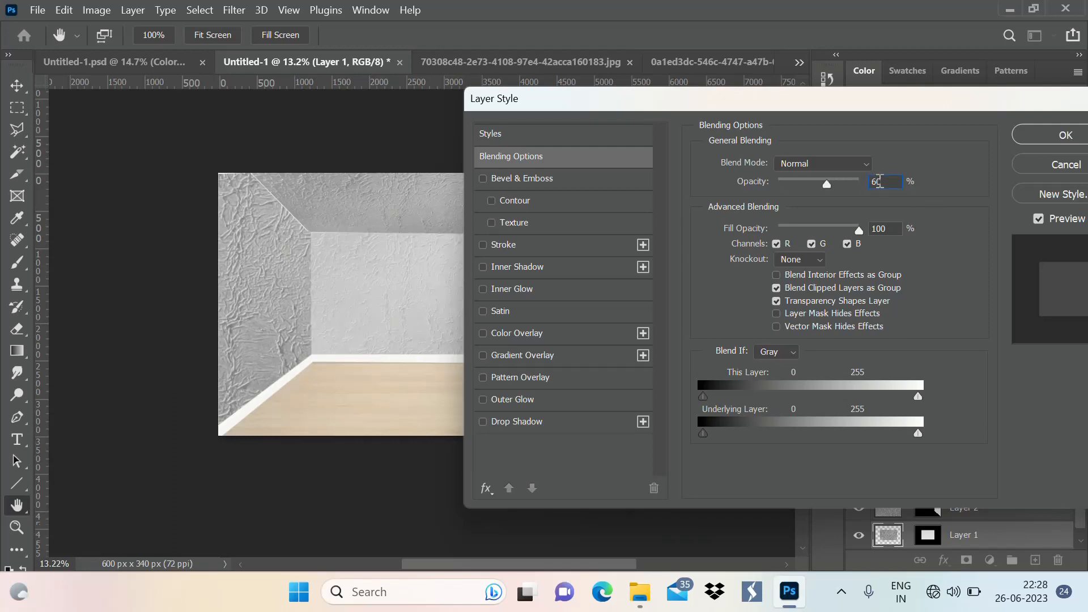
drag(879, 181, 865, 182)
text(55)
click(1064, 136)
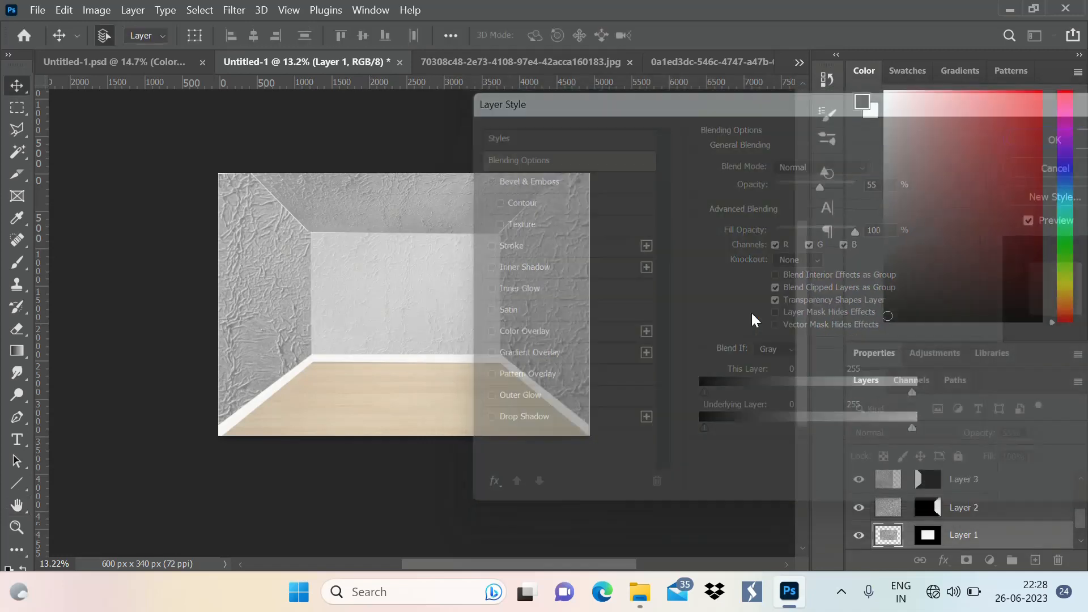
Set the right wall and left wall texture layers to 55% opacity in their blending options.
click(541, 310)
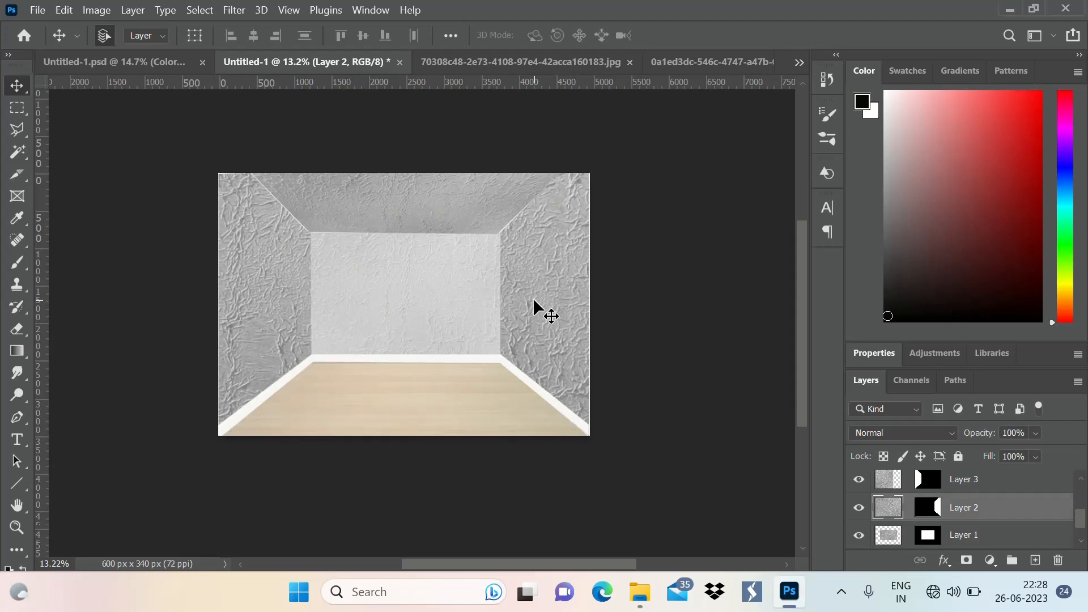
double_click(992, 507)
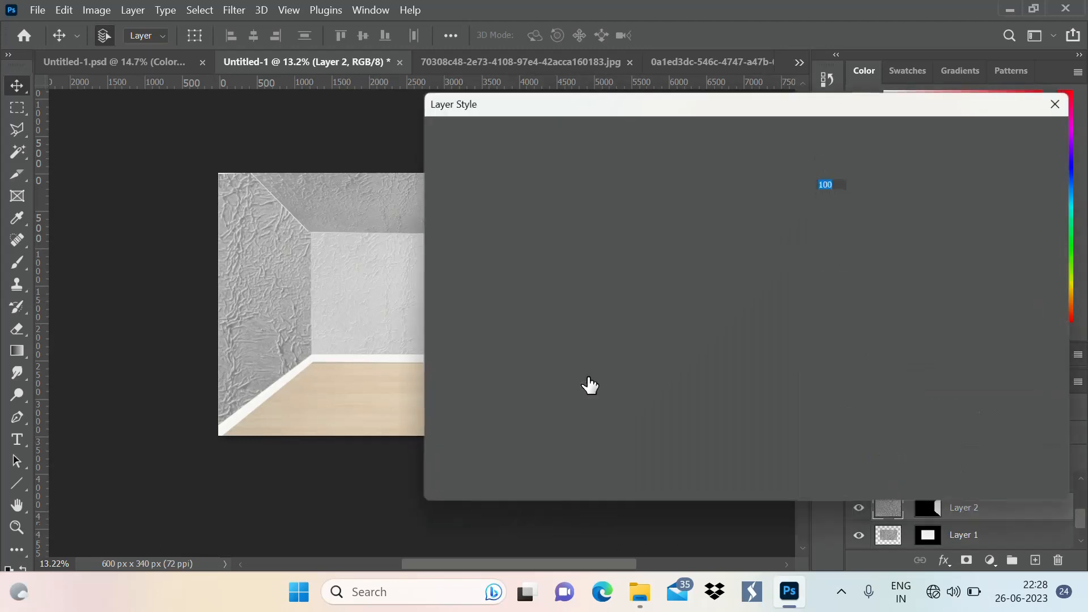
text(55)
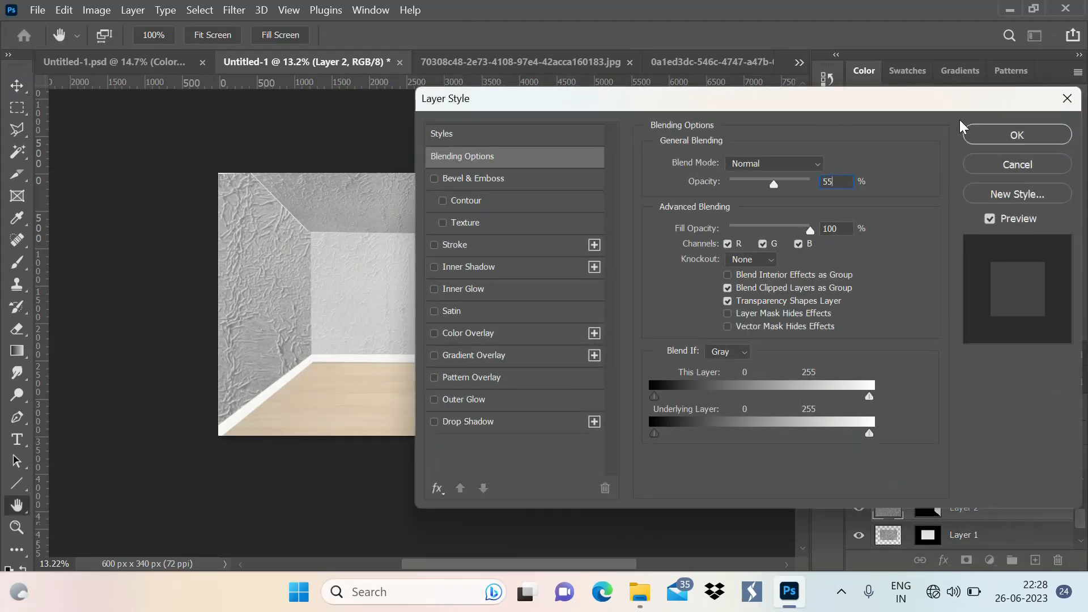
click(1032, 136)
click(267, 286)
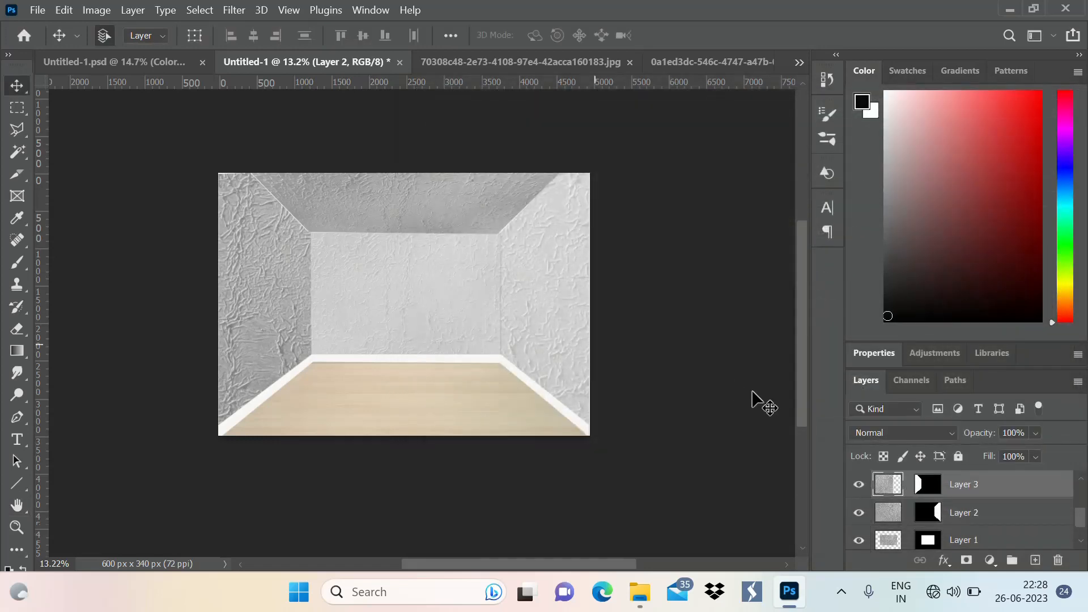
double_click(1032, 494)
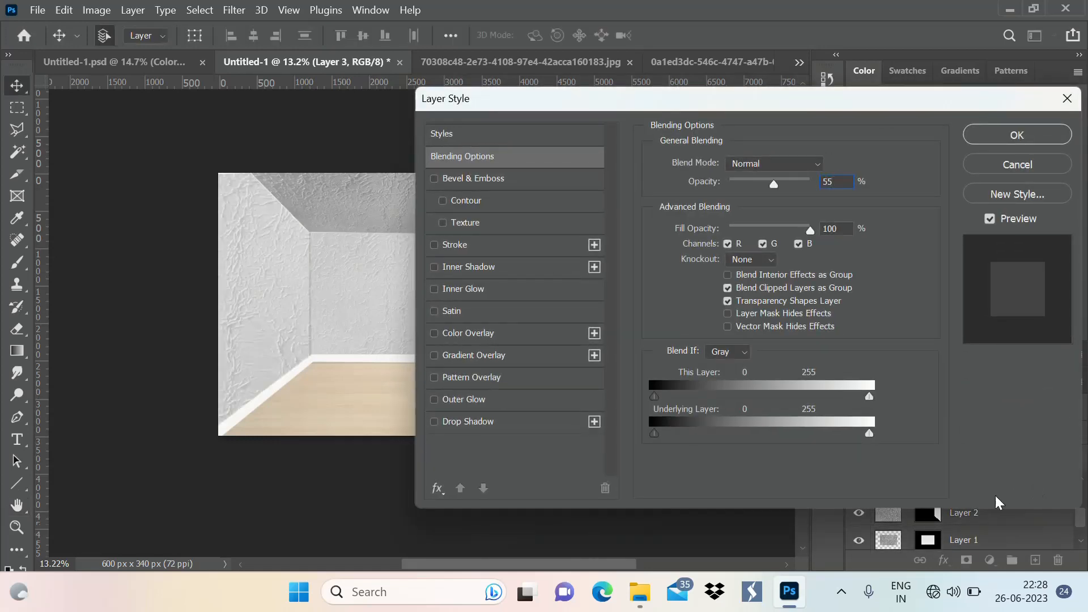
key(Return)
Set the ceiling texture layer's opacity to 70% and enable a Color Overlay effect on it.
scroll(508, 371, down, 2)
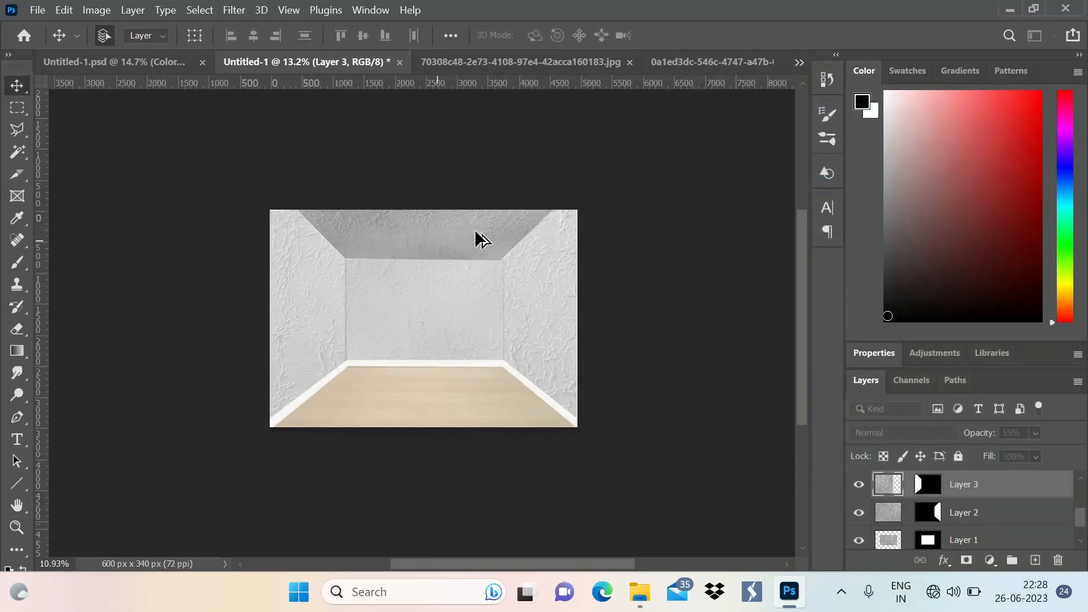
scroll(476, 232, up, 3)
click(423, 241)
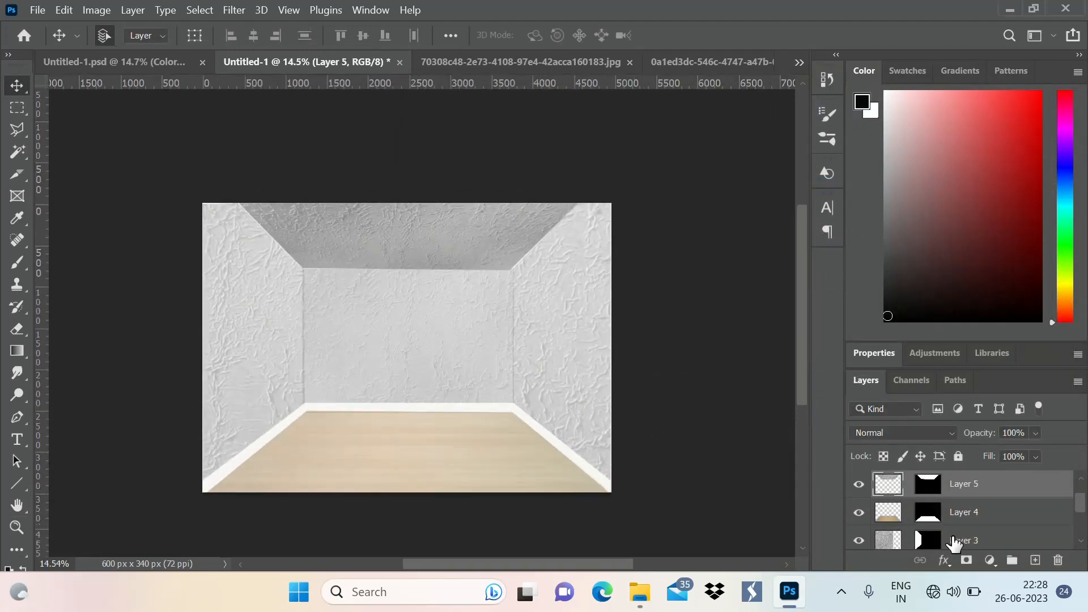
double_click(1036, 496)
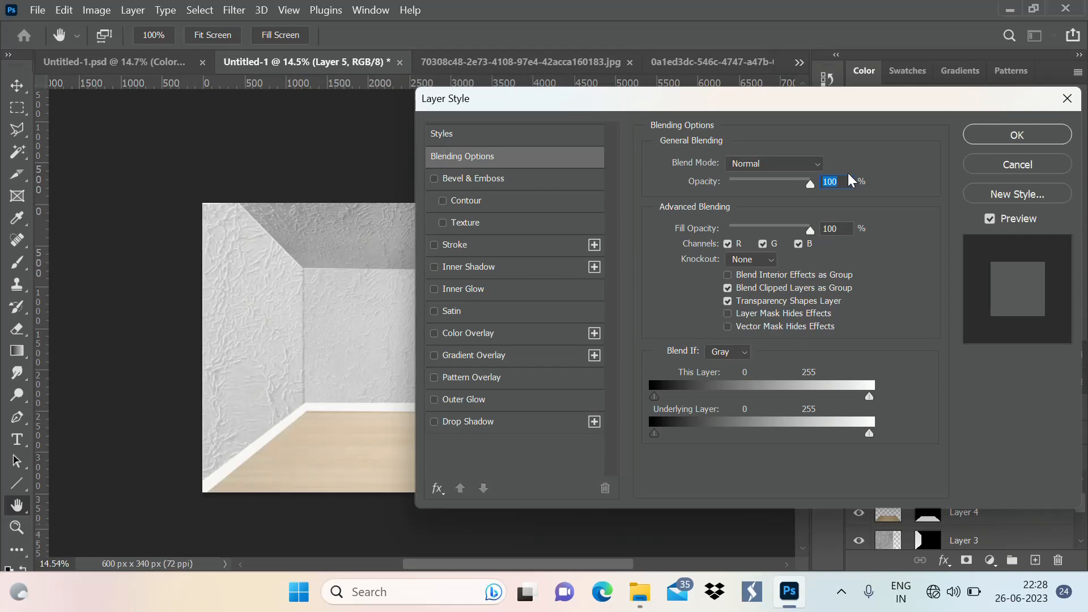
text(70)
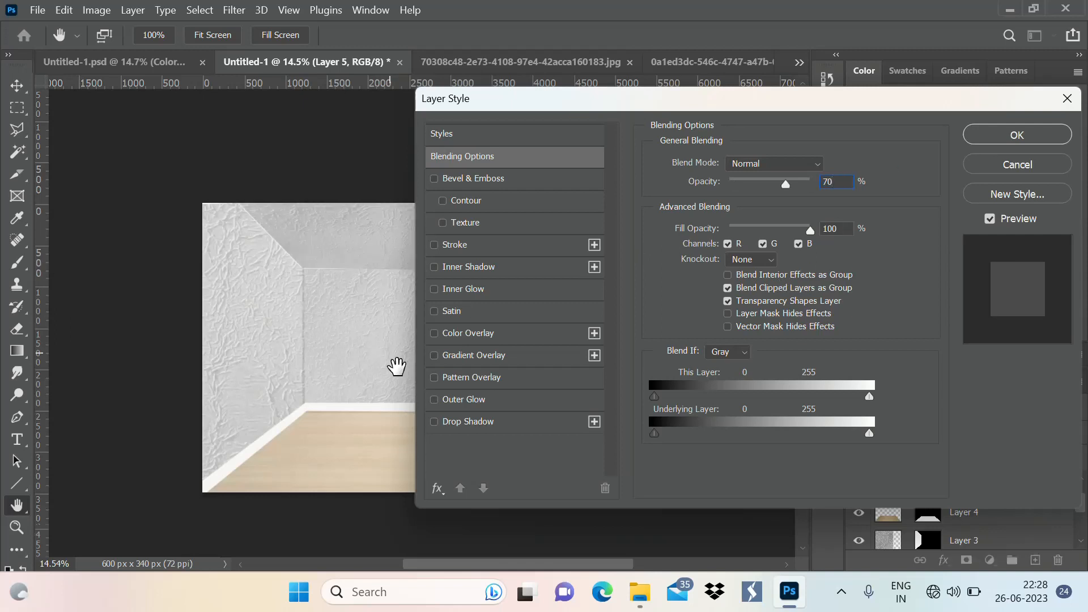
click(436, 335)
click(493, 336)
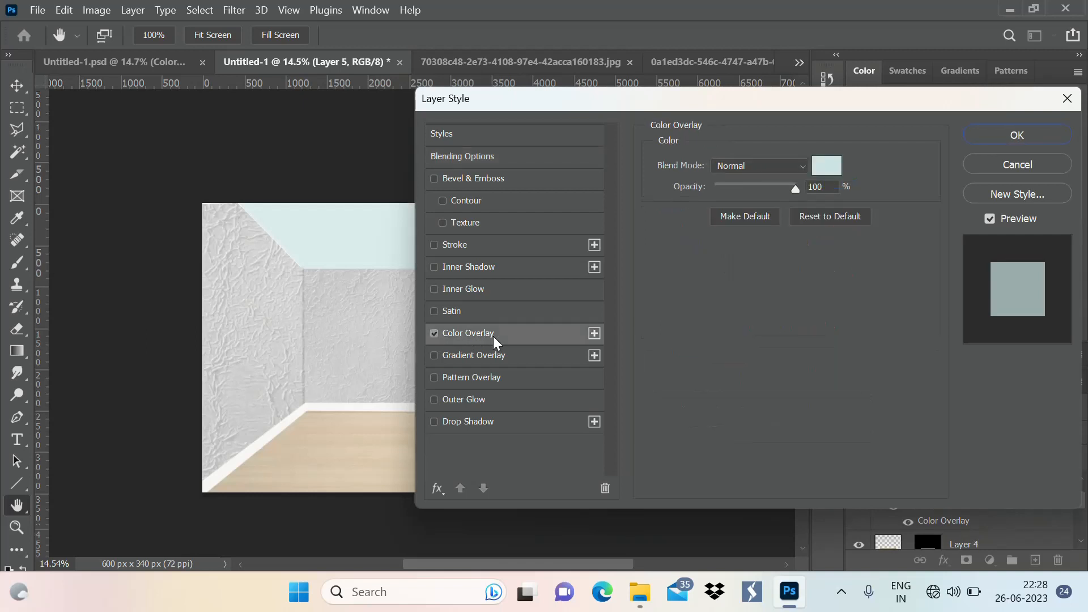
Set the ceiling's Color Overlay to a pale warm cream, #ece4d2, and apply the layer style.
click(831, 164)
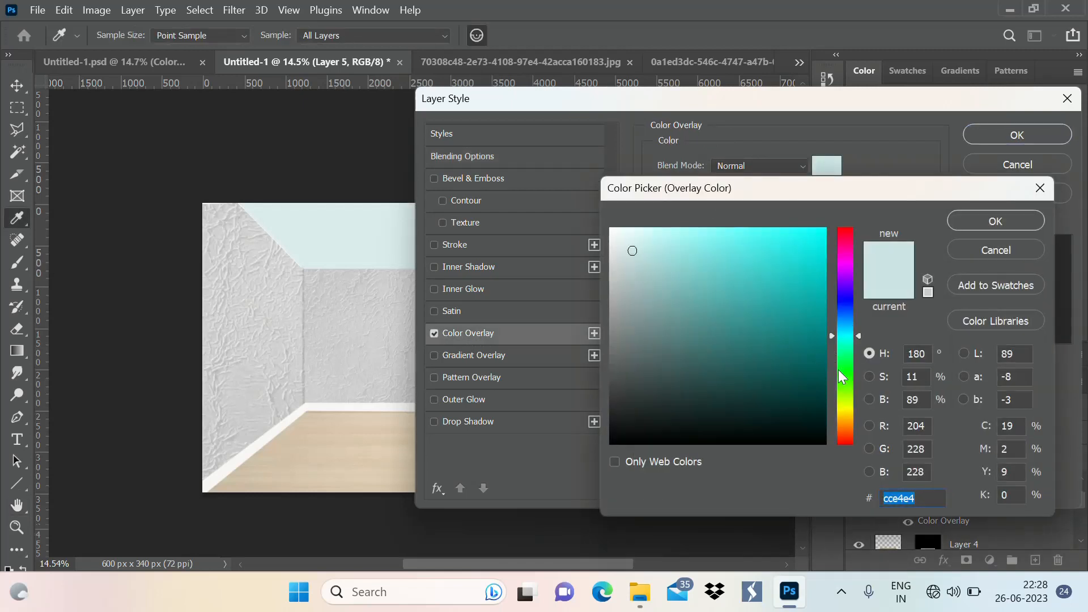
click(847, 410)
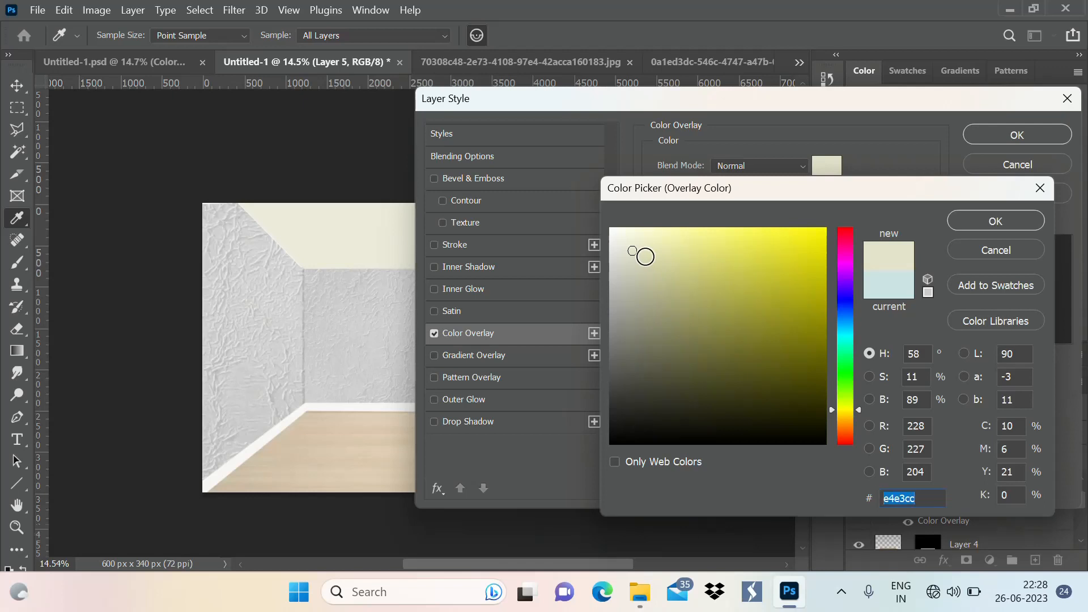
click(646, 258)
click(848, 418)
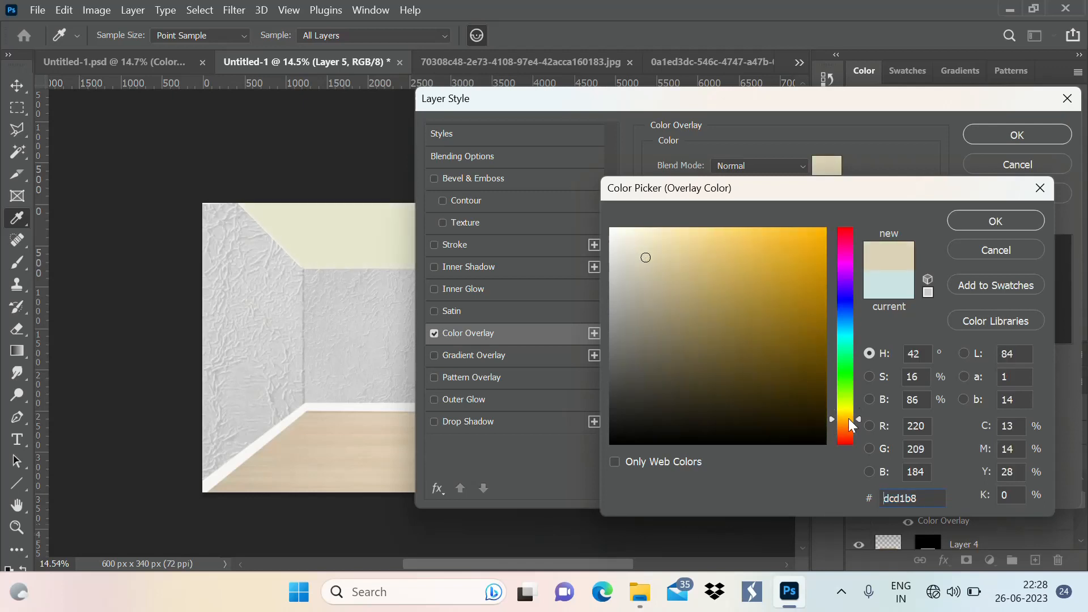
click(667, 250)
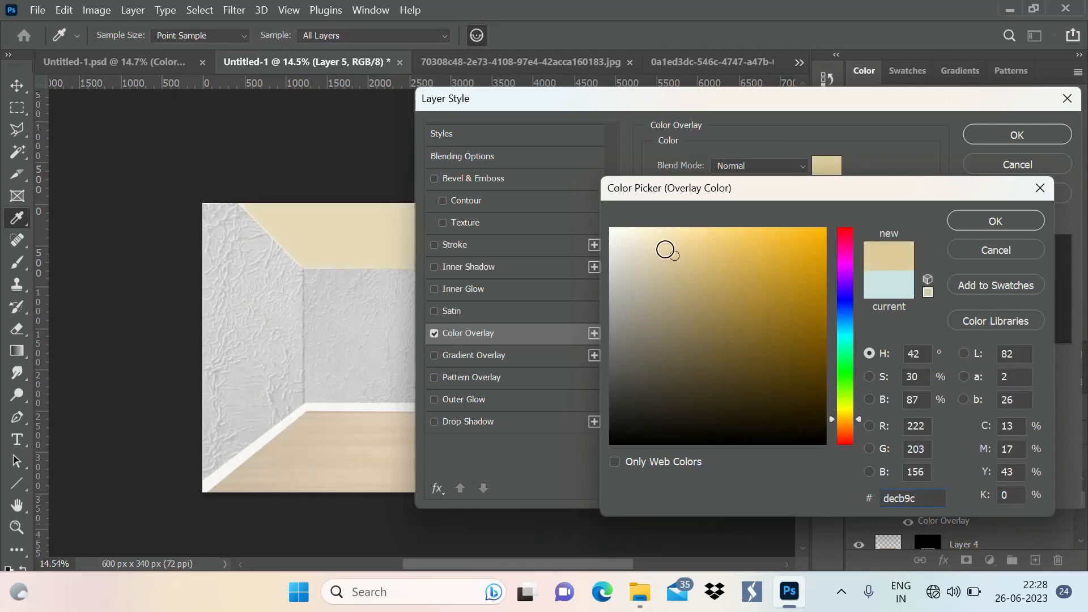
mouse_move(665, 250)
mouse_down()
mouse_move(641, 255)
mouse_move(634, 242)
mouse_up()
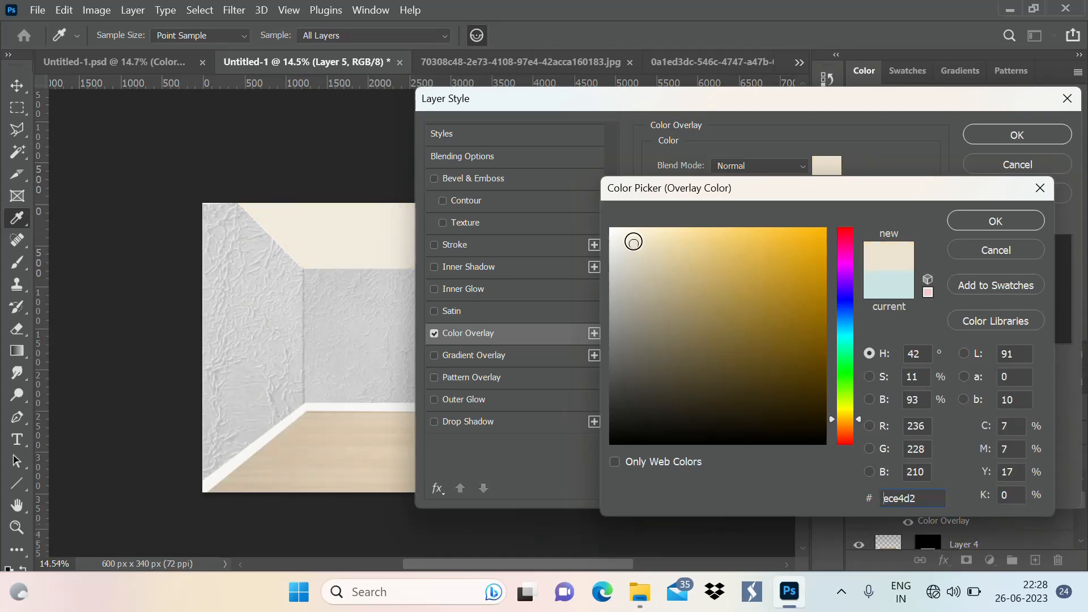
click(986, 220)
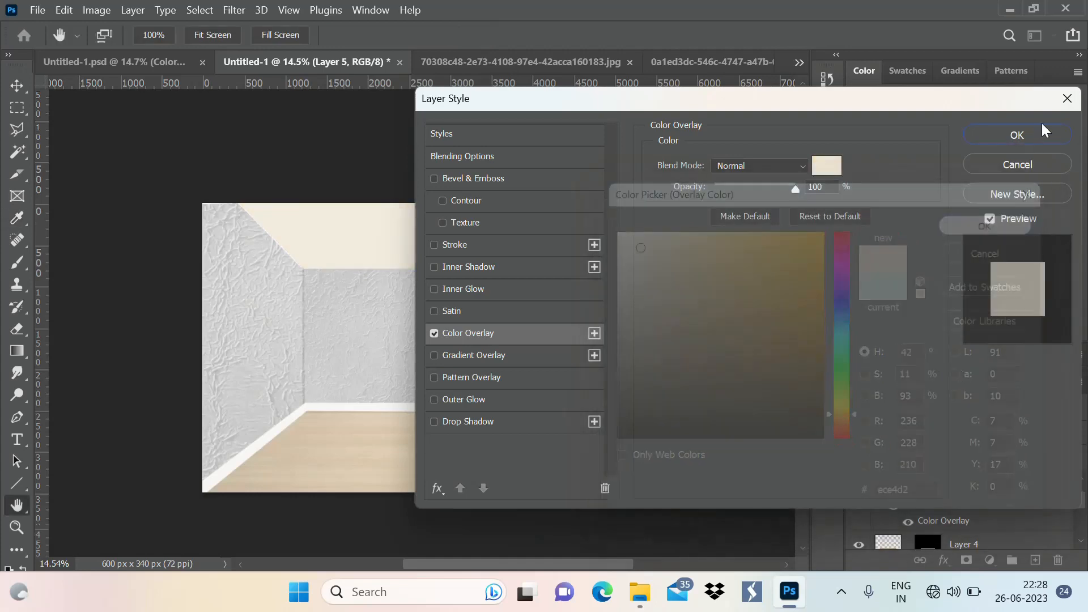
click(1041, 126)
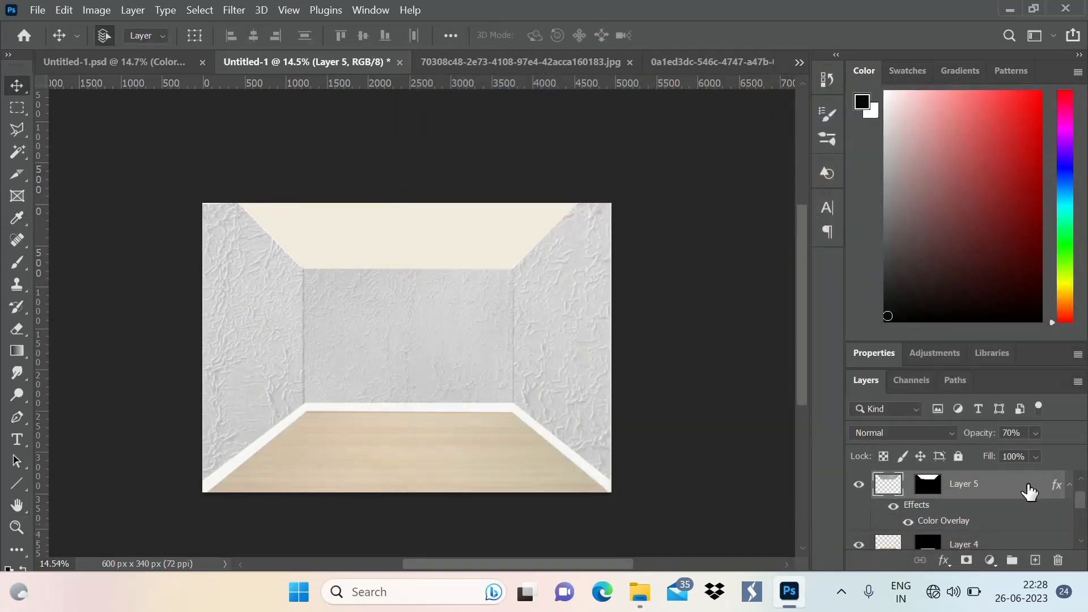
Set the cream ceiling layer's opacity to 90% in its blending options.
double_click(1029, 492)
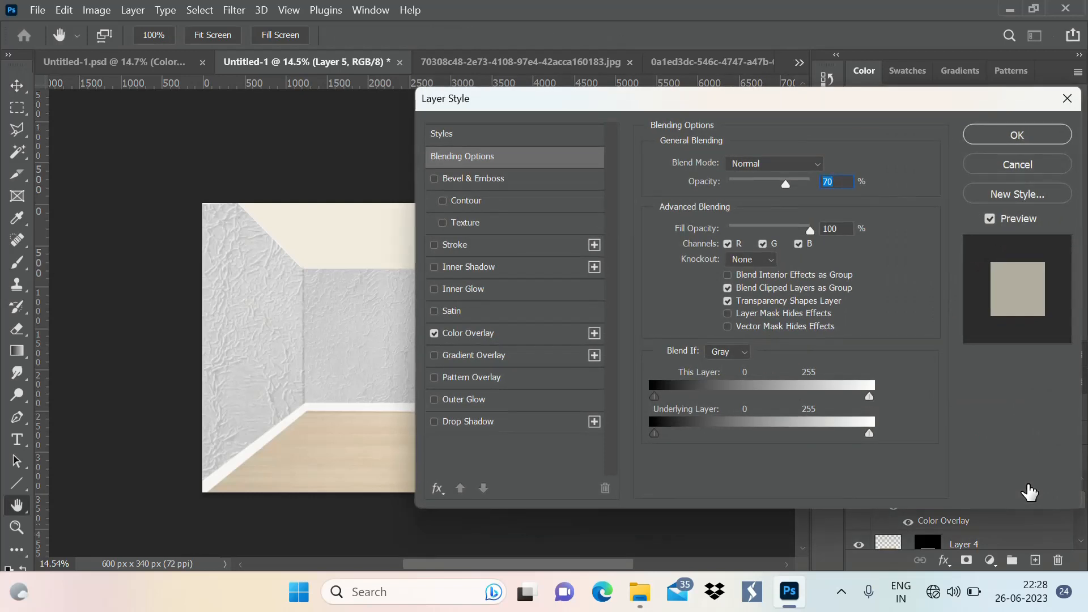
text(90)
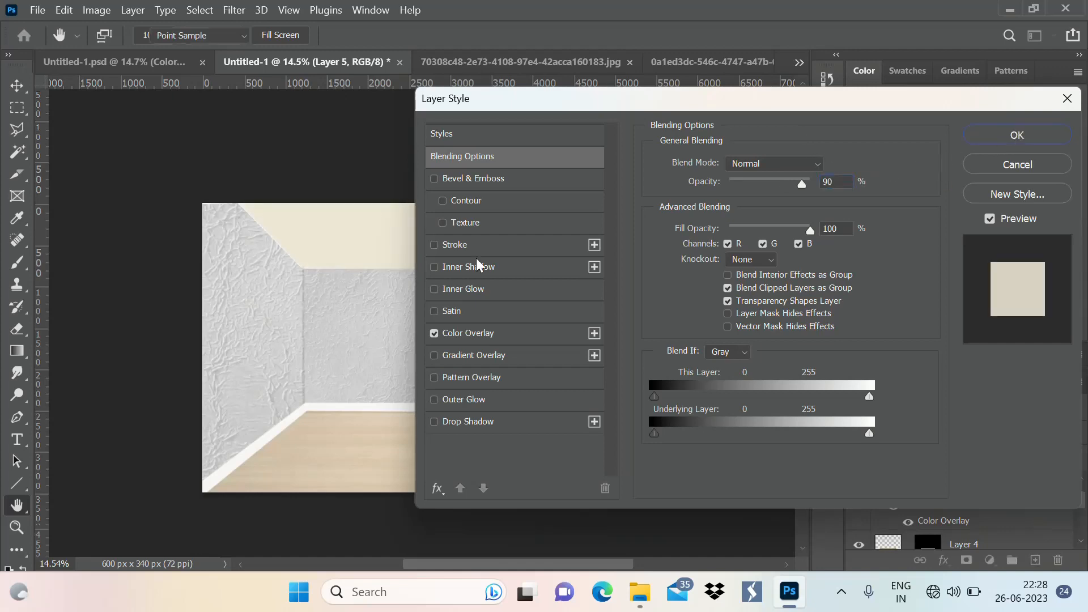
key(Return)
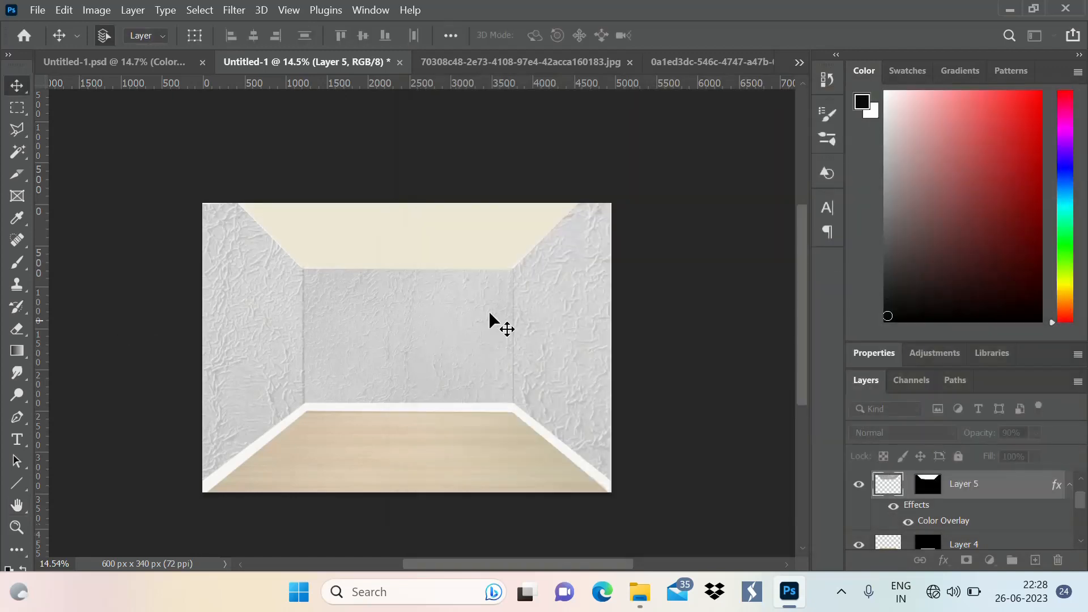
Outline a cornice-shaped selection along the ceiling's left, back and right edges with the Polygonal Lasso tool.
scroll(413, 286, down, 2)
scroll(306, 314, up, 3)
scroll(303, 315, down, 1)
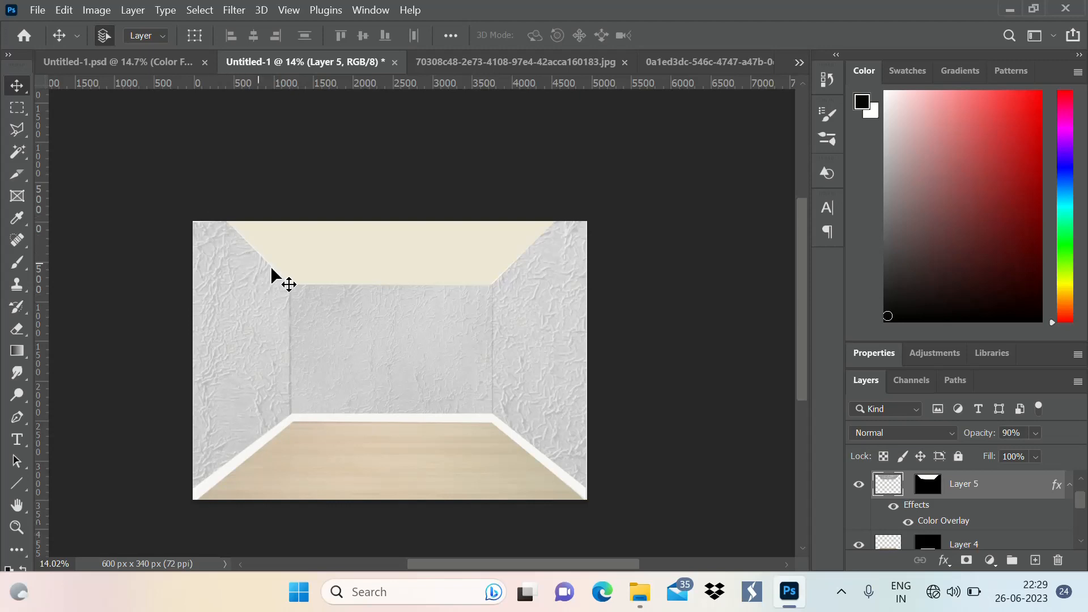
click(151, 61)
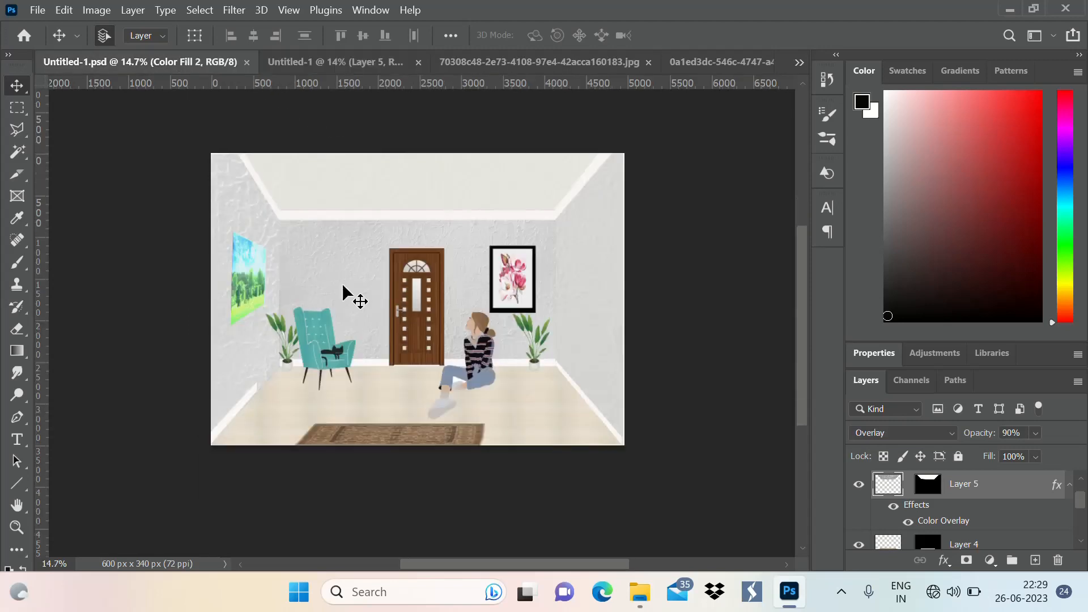
click(283, 62)
click(17, 130)
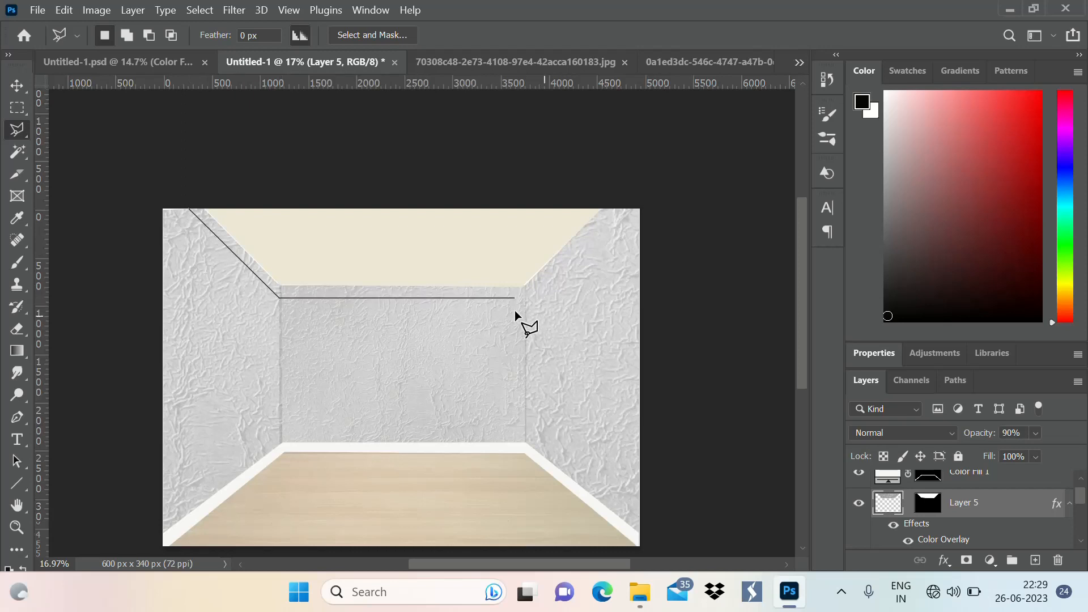
click(525, 297)
click(600, 208)
click(527, 285)
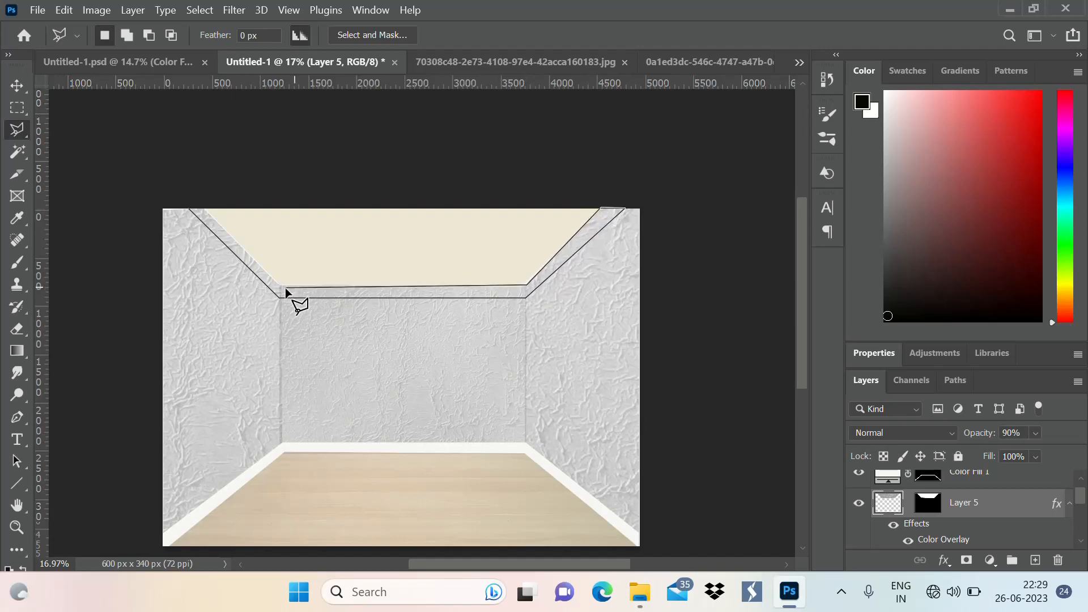
click(281, 285)
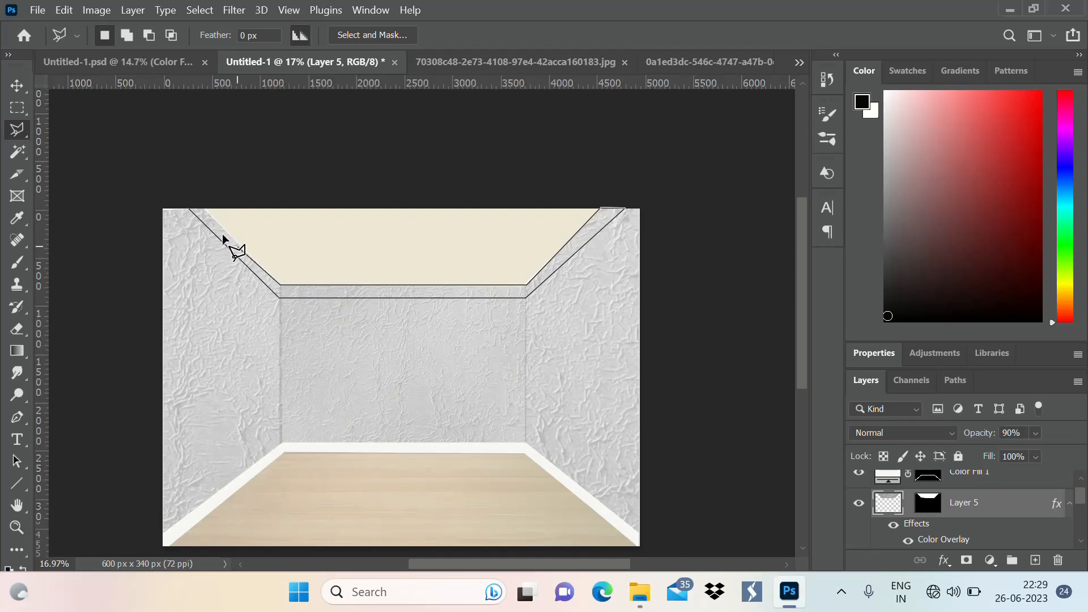
click(191, 211)
Fill the cornice selection with a near-white Solid Color fill layer.
scroll(364, 311, down, 2)
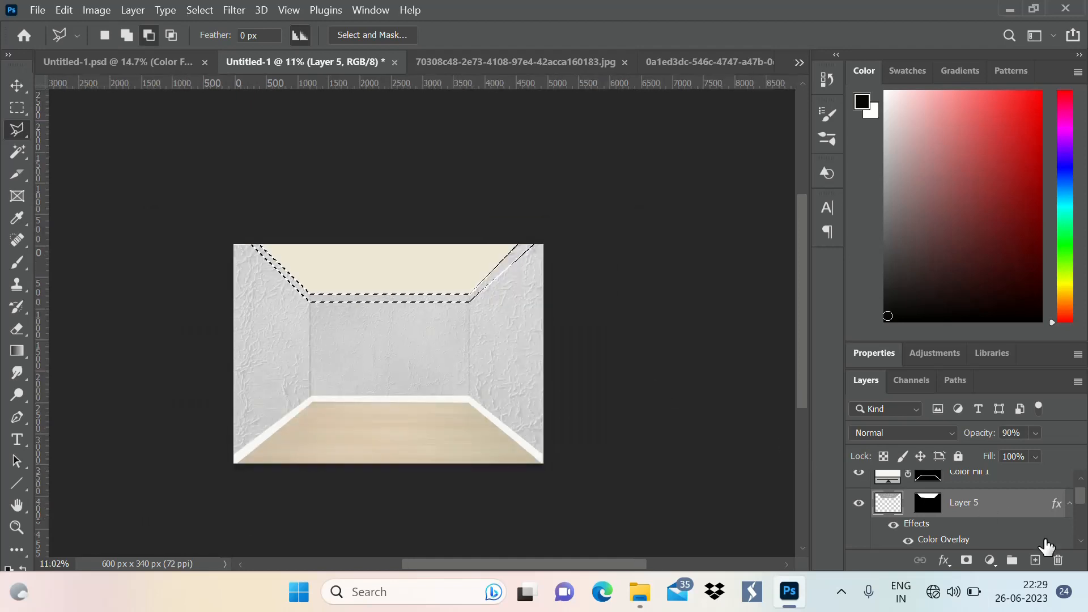
click(989, 560)
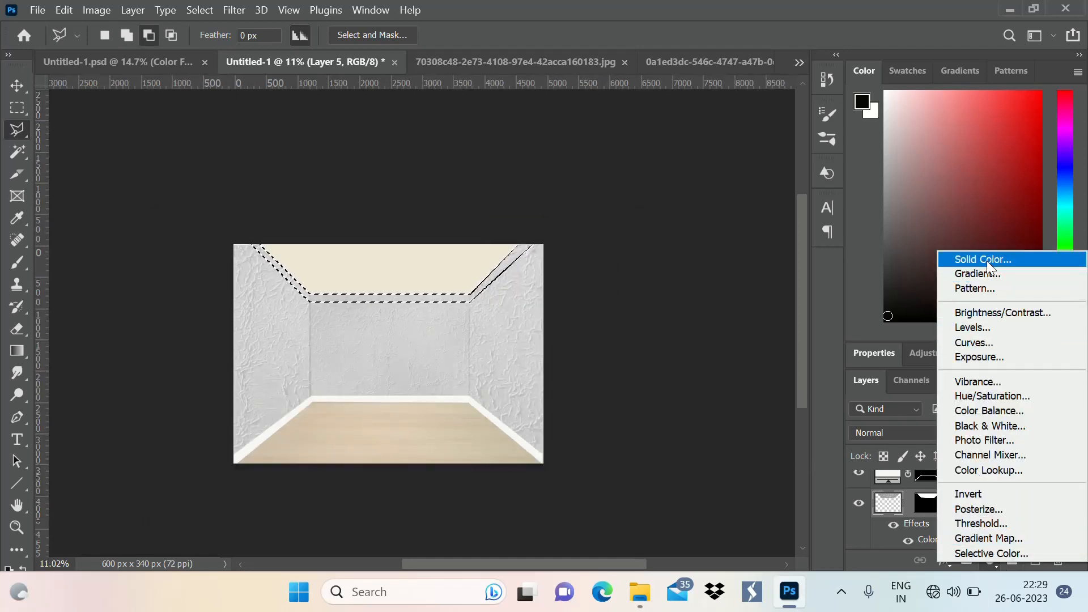
click(987, 260)
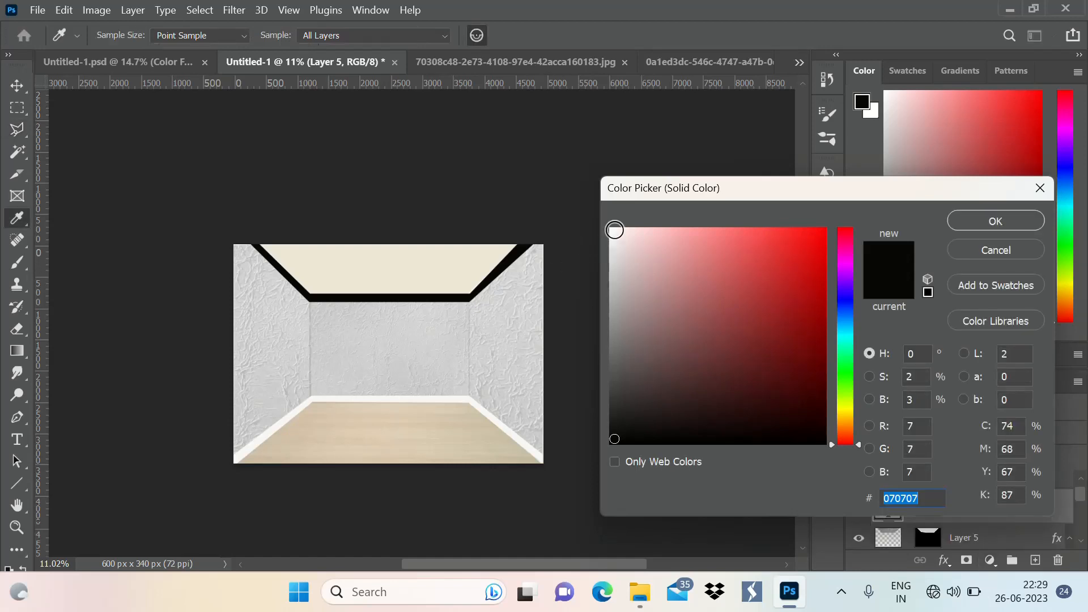
click(616, 230)
click(1014, 222)
key(l)
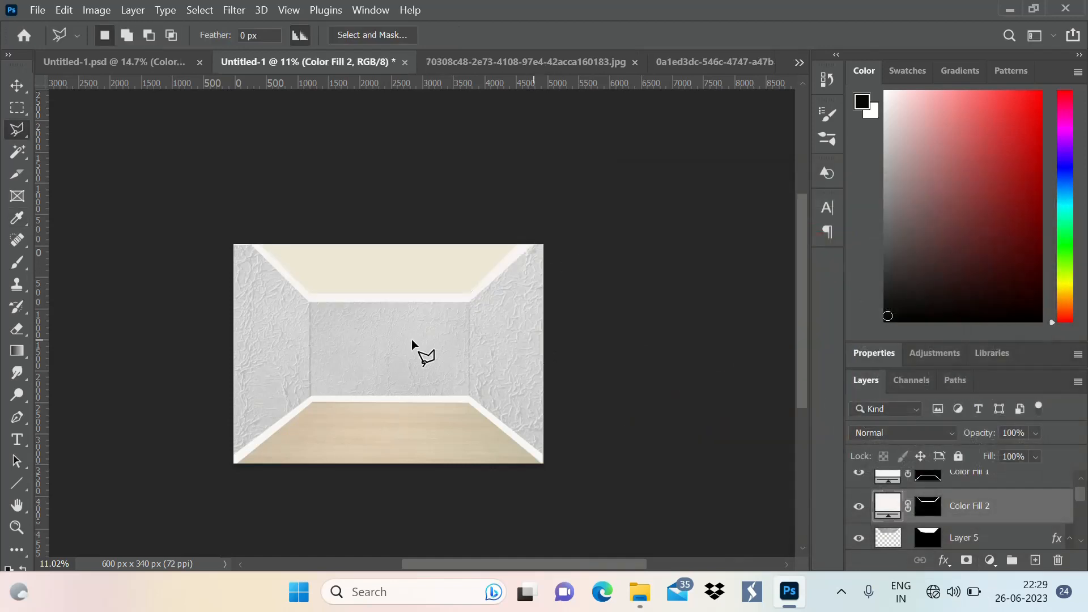
Compare the room and its new ceiling cornice with the finished reference illustration.
scroll(411, 339, down, 2)
scroll(413, 301, down, 2)
scroll(396, 322, up, 4)
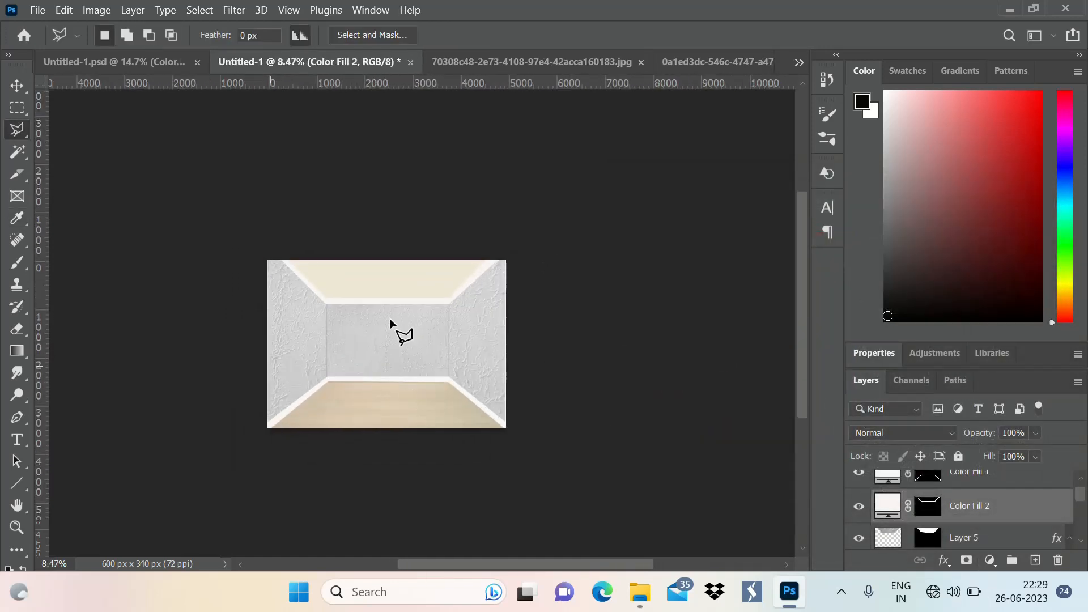
scroll(478, 324, down, 1)
scroll(439, 328, up, 2)
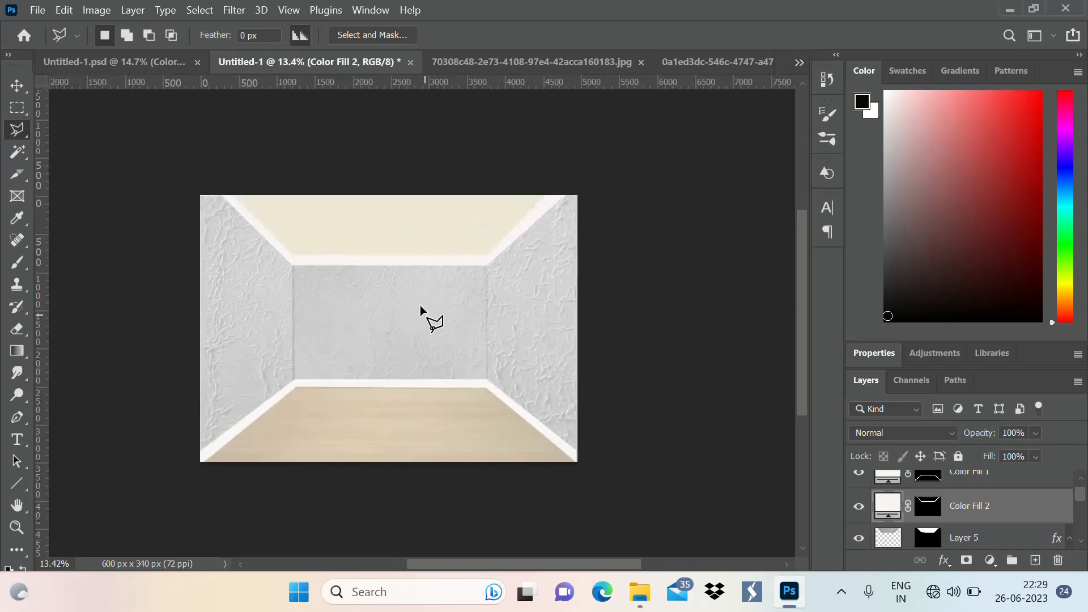
click(173, 59)
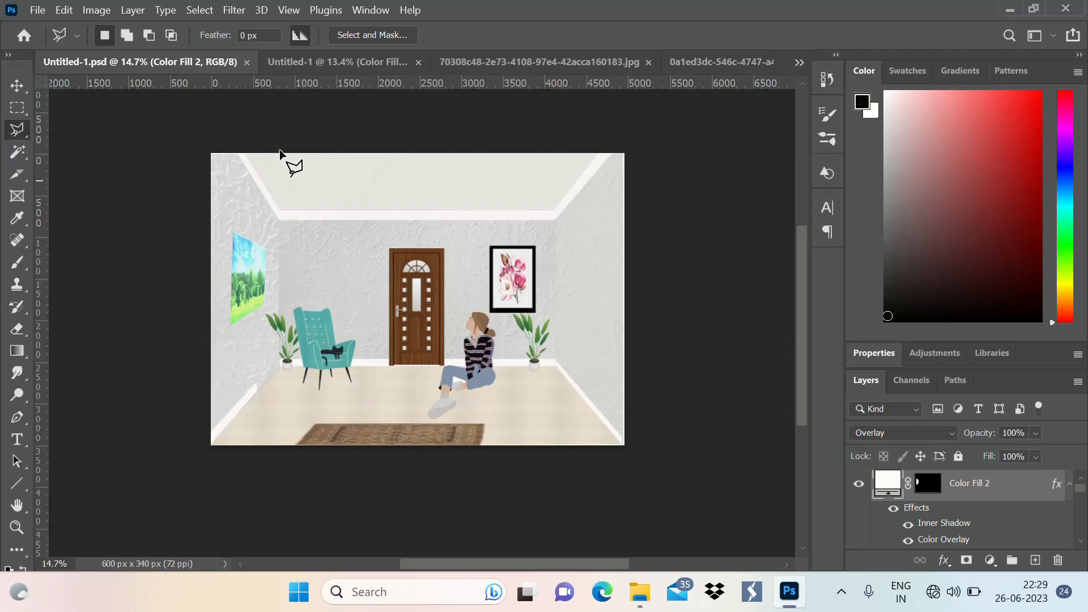
click(349, 64)
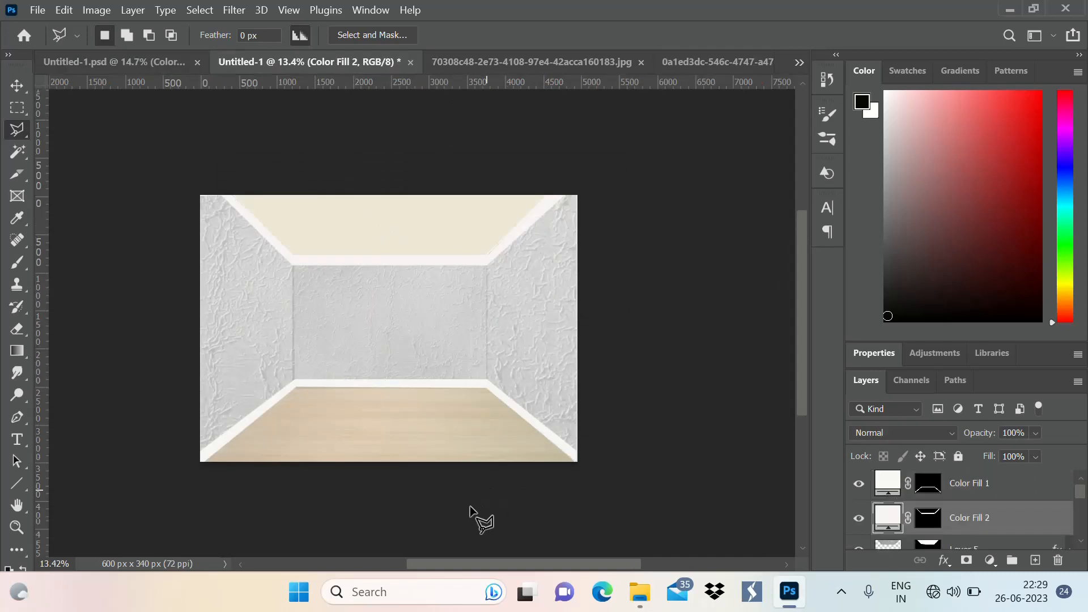
scroll(381, 368, up, 2)
scroll(488, 315, down, 2)
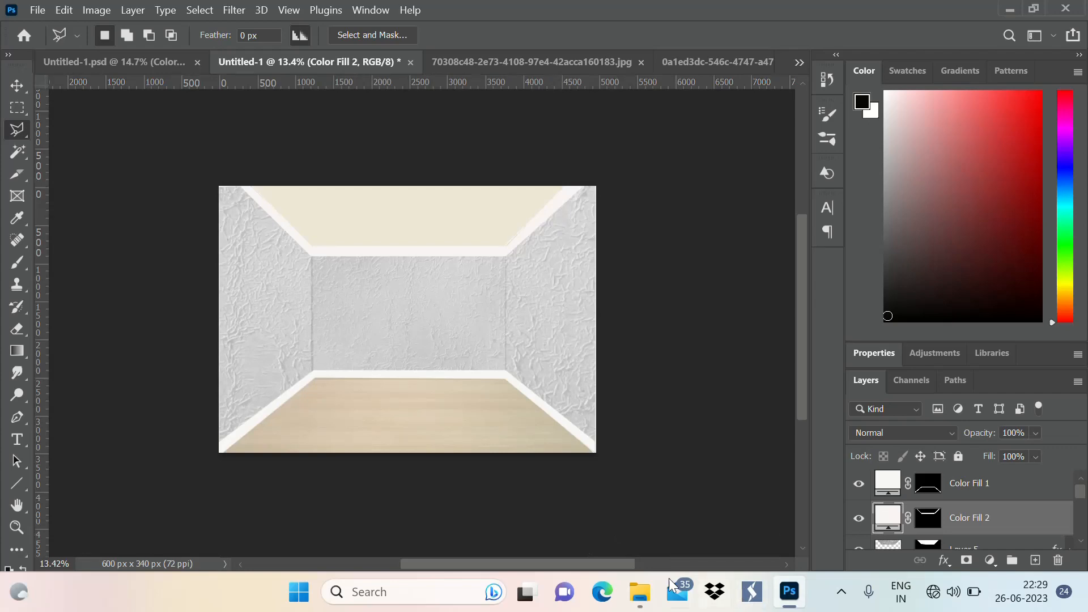
Switch to File Explorer and open the brown wooden door image from the youtube folder in Adobe Photoshop 2021.
click(636, 595)
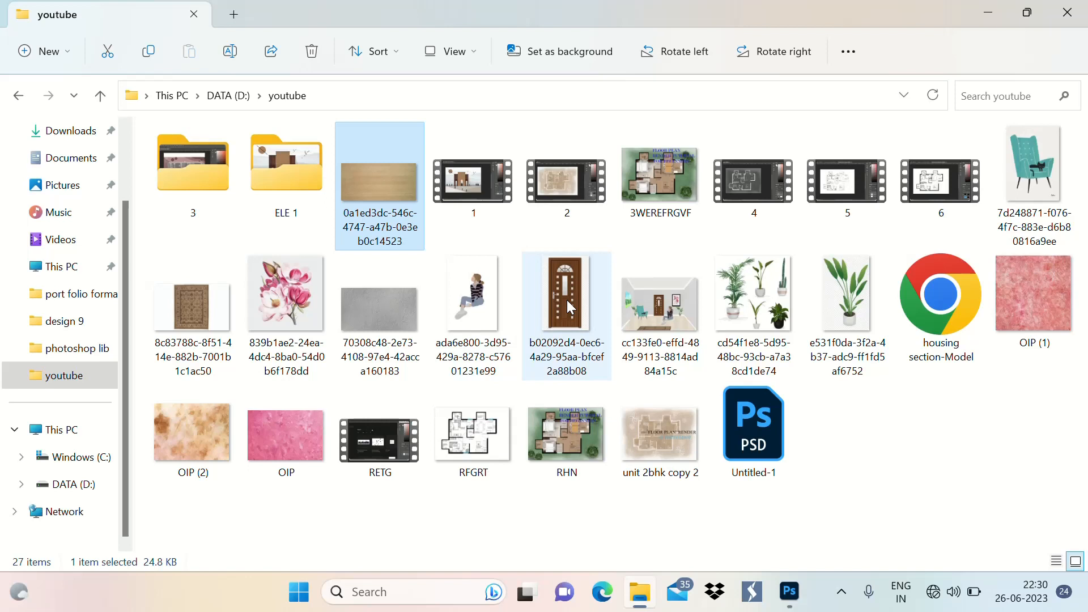
mouse_move(567, 300)
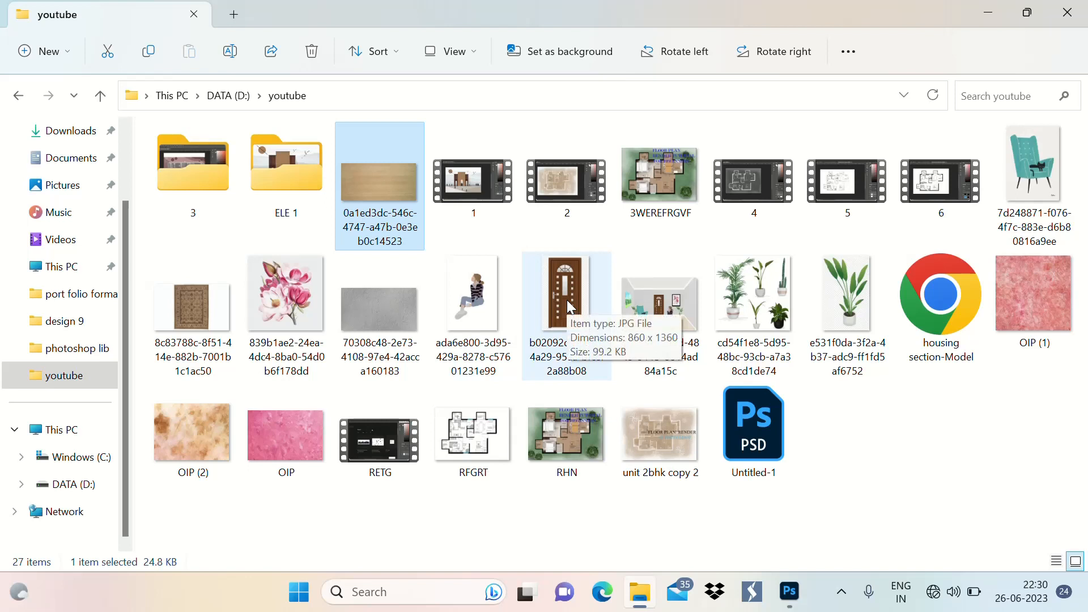
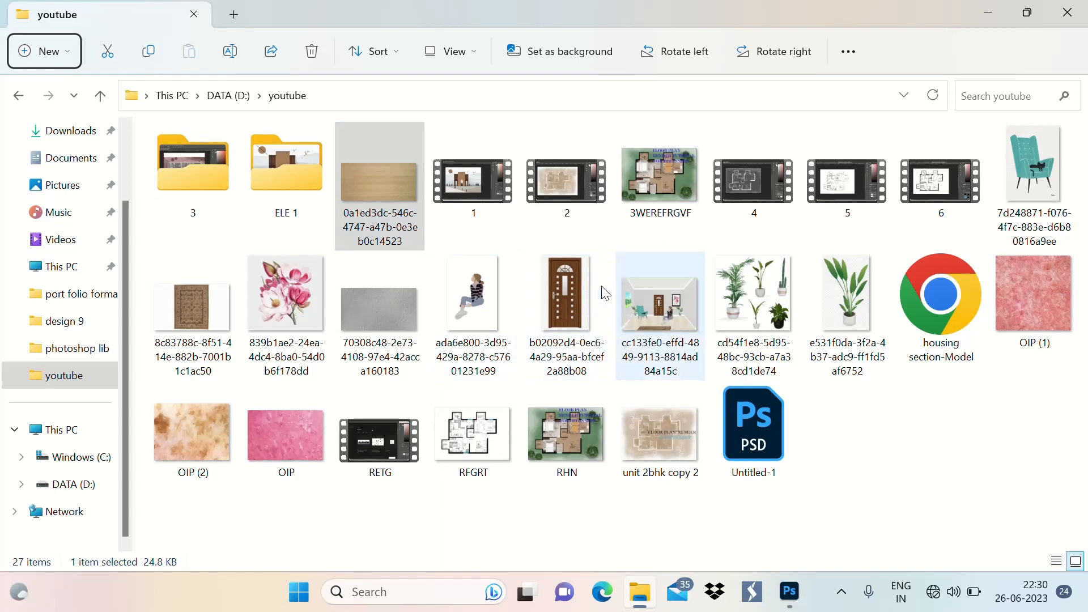
click(568, 303)
right_click(569, 297)
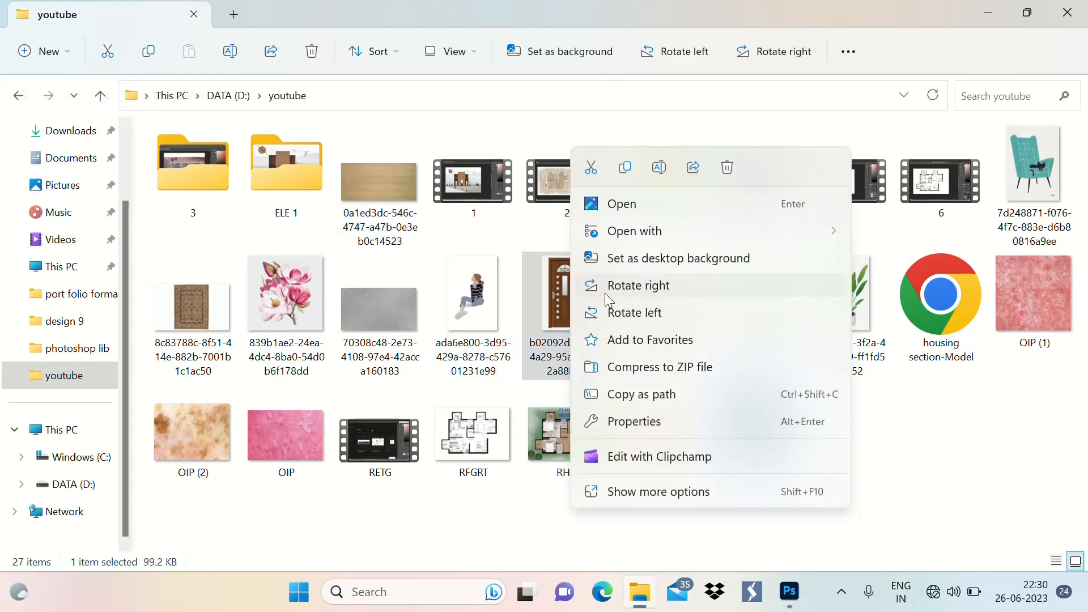
mouse_move(671, 230)
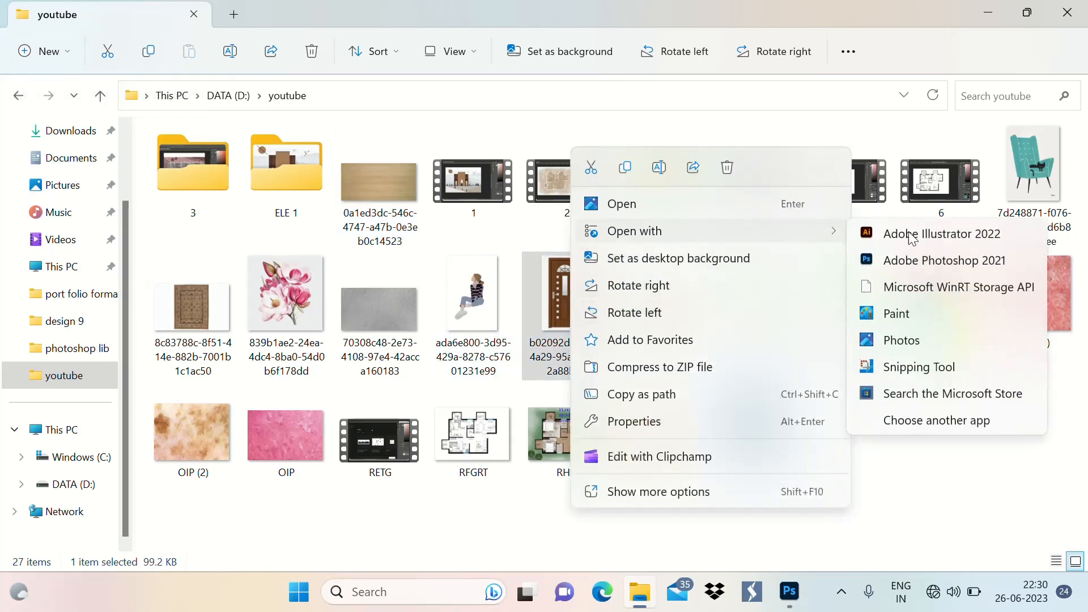
click(930, 268)
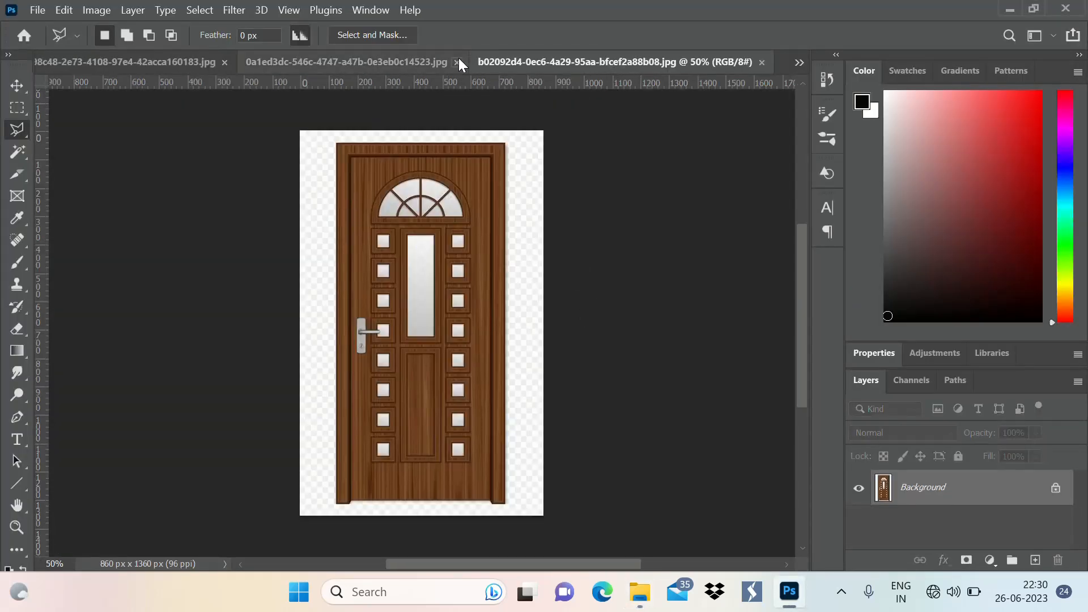
Close the wood floor and wall plaster texture images and return to the door image.
click(457, 61)
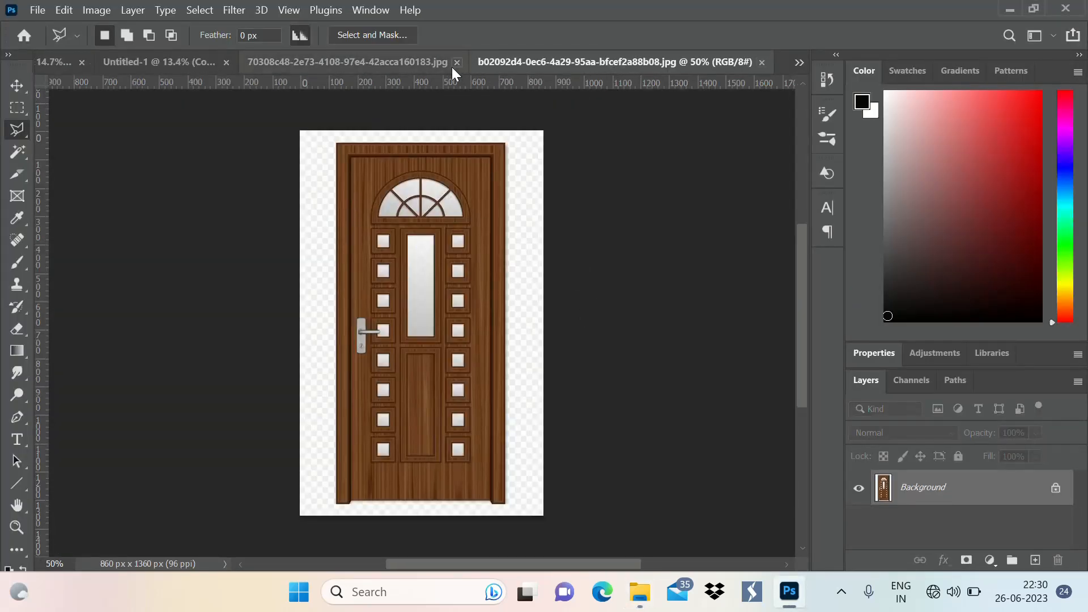
click(457, 63)
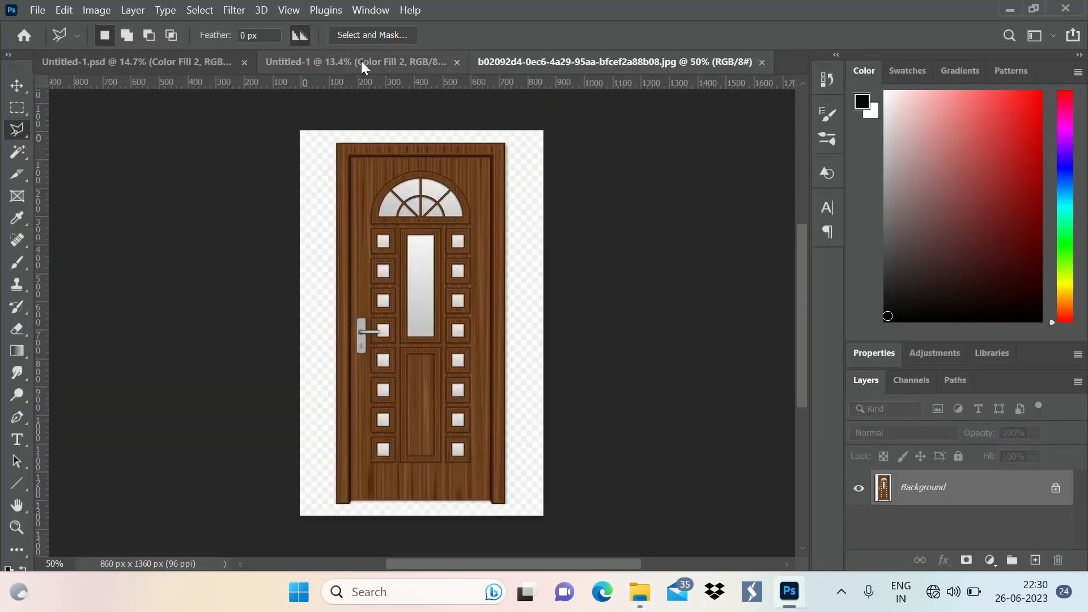
click(141, 59)
click(280, 64)
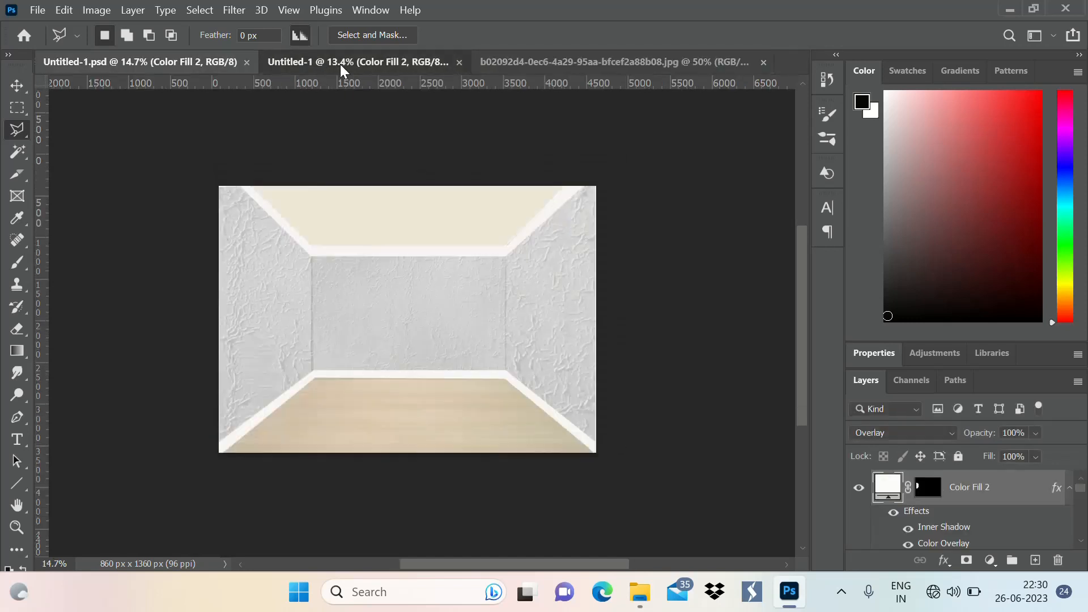
click(569, 63)
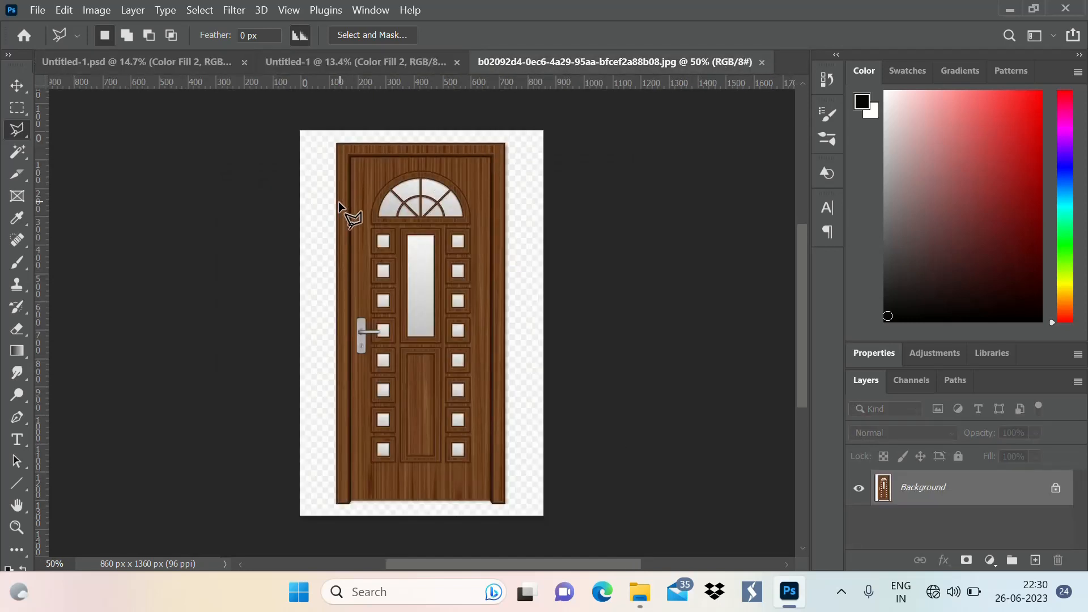
Select the door by picking its light background with the Magic Wand and inverting the selection.
key(w)
click(527, 230)
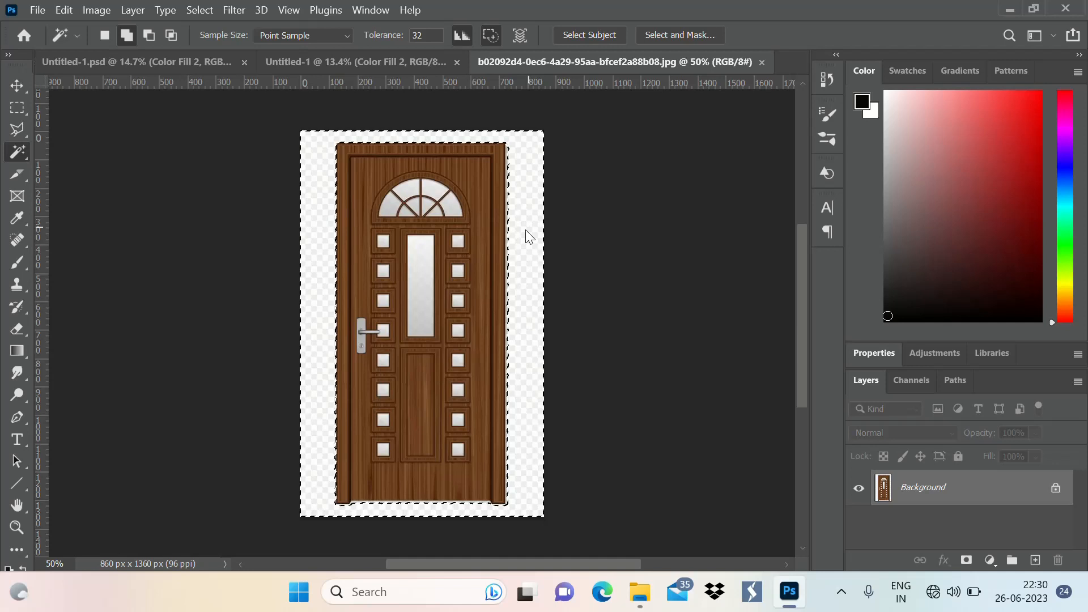
right_click(464, 251)
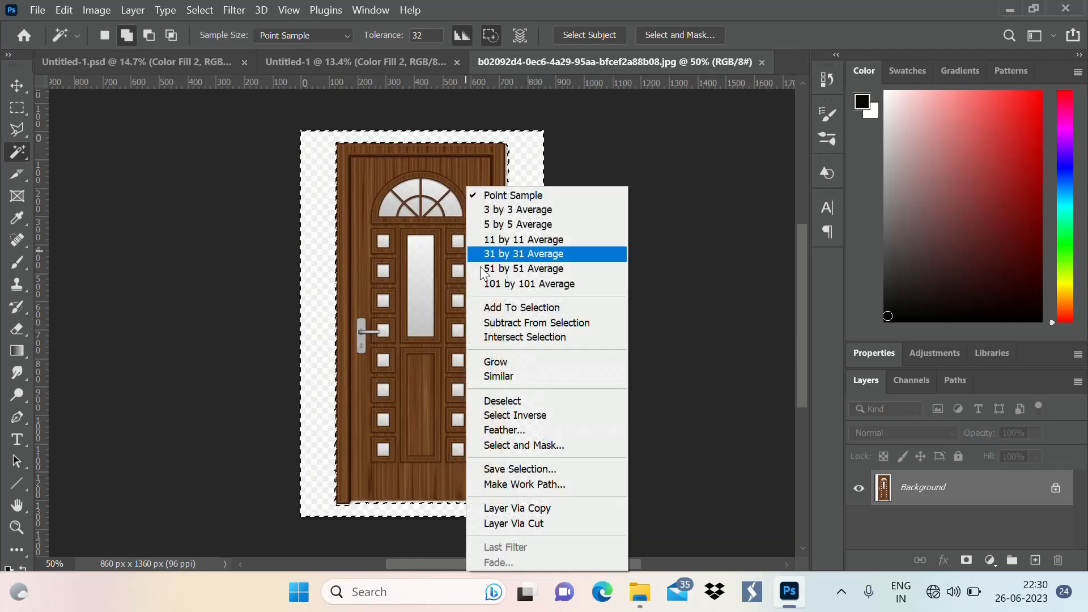
click(557, 417)
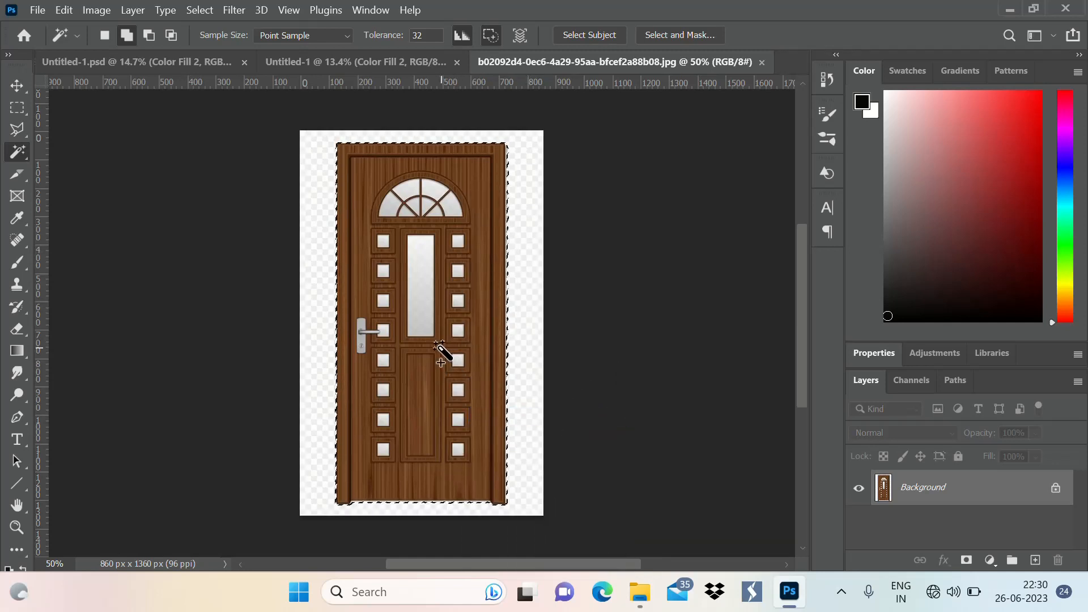
Copy the selected door into the room document and reposition it on the back wall with its base at the floor line.
click(317, 60)
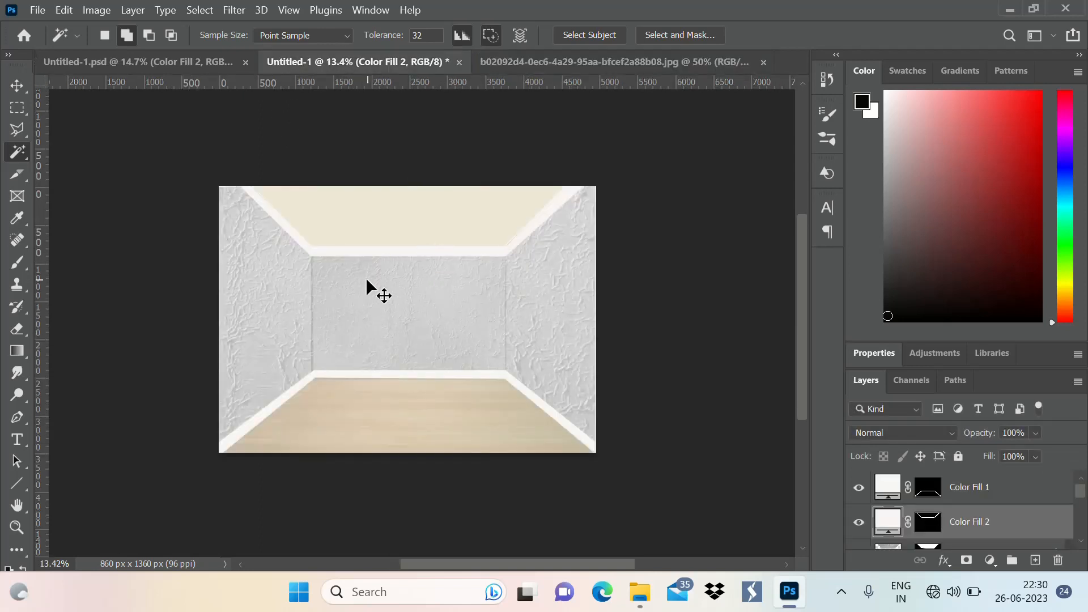
drag(366, 279, 381, 334)
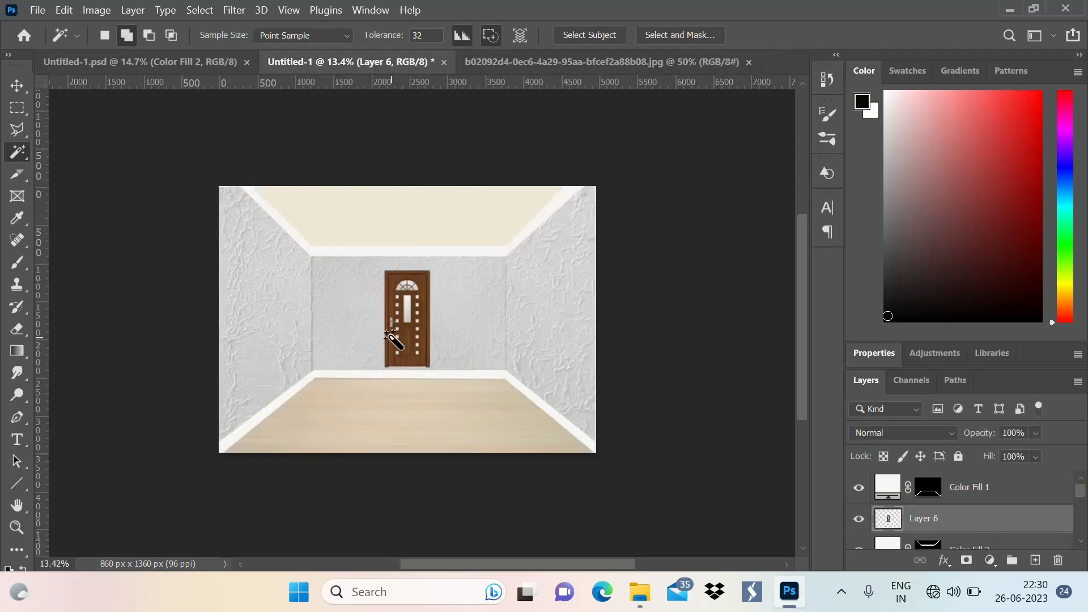
key(ctrl+t)
scroll(374, 347, up, 3)
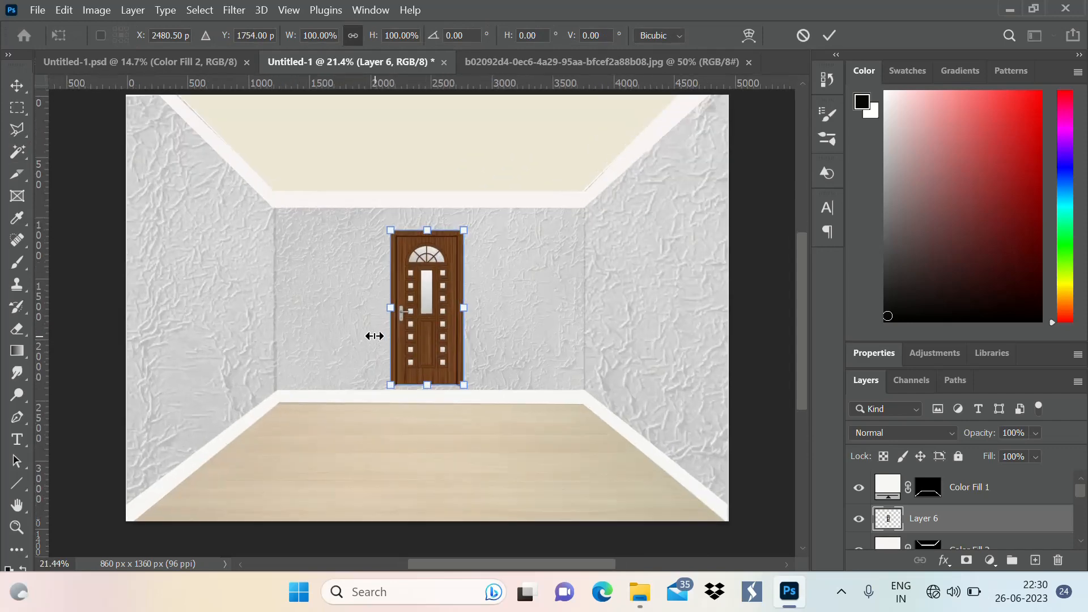
drag(452, 313, 493, 334)
scroll(410, 316, down, 3)
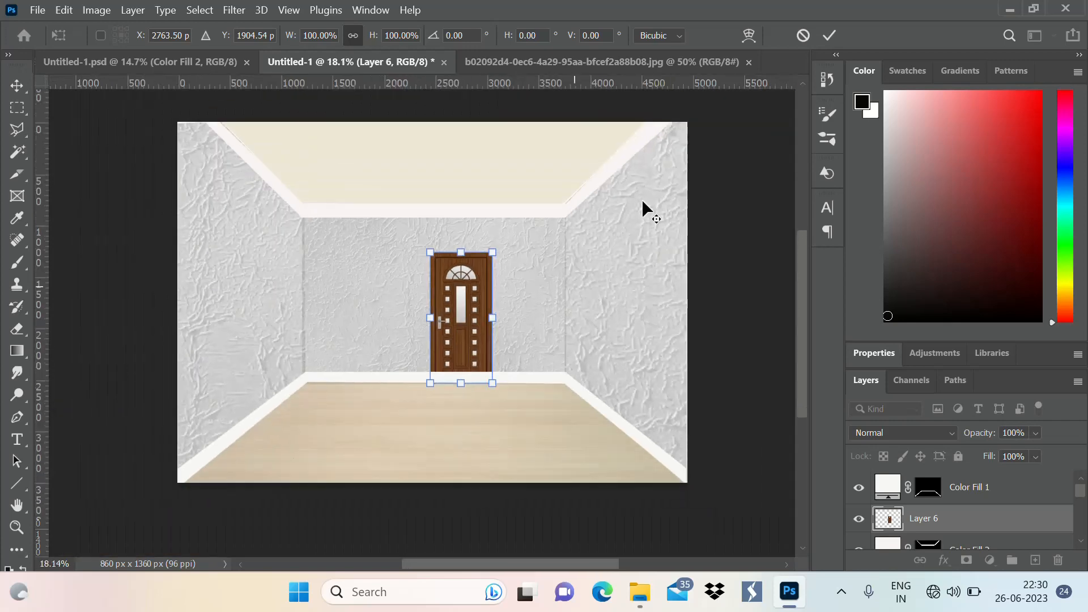
click(829, 35)
Move the door layer above Color Fill 1 so the door sits in front of the skirting, and inspect it up close.
drag(1002, 522, 938, 484)
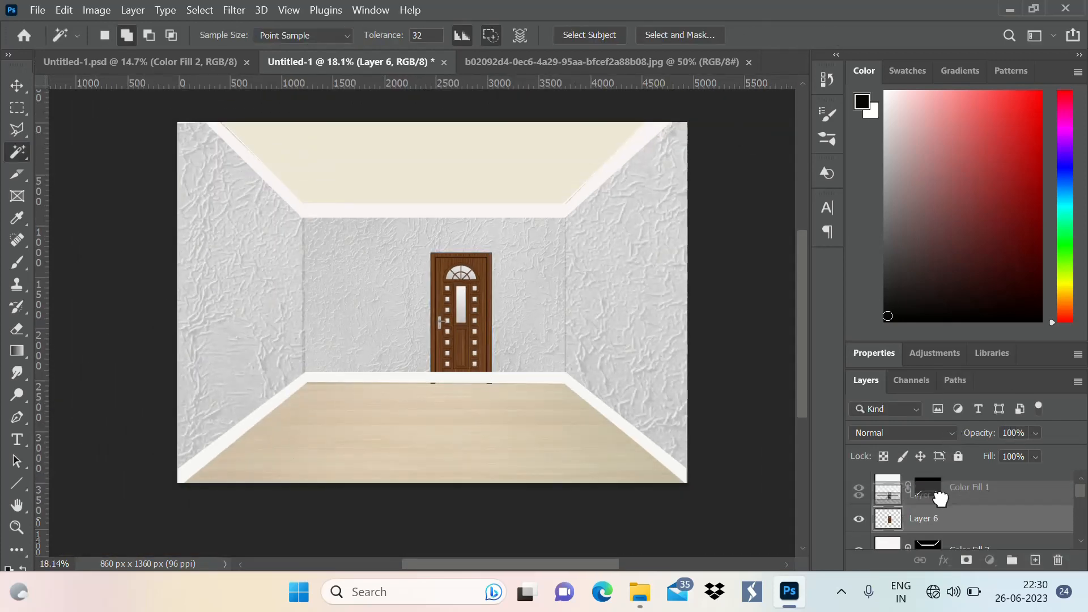
scroll(454, 351, up, 4)
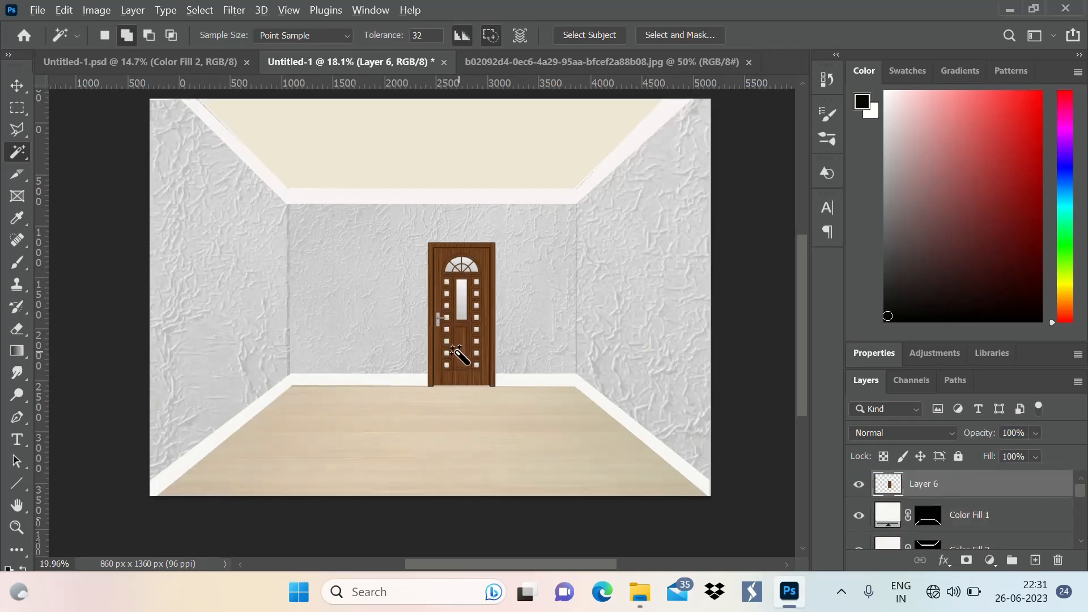
scroll(391, 421, down, 4)
scroll(469, 364, up, 2)
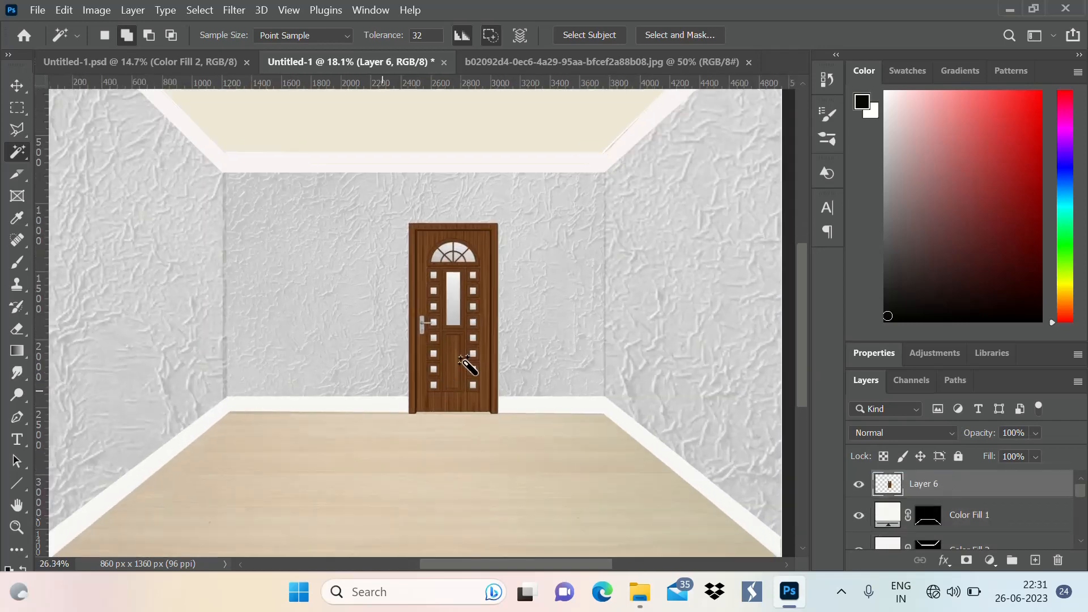
scroll(503, 400, down, 1)
scroll(469, 406, up, 2)
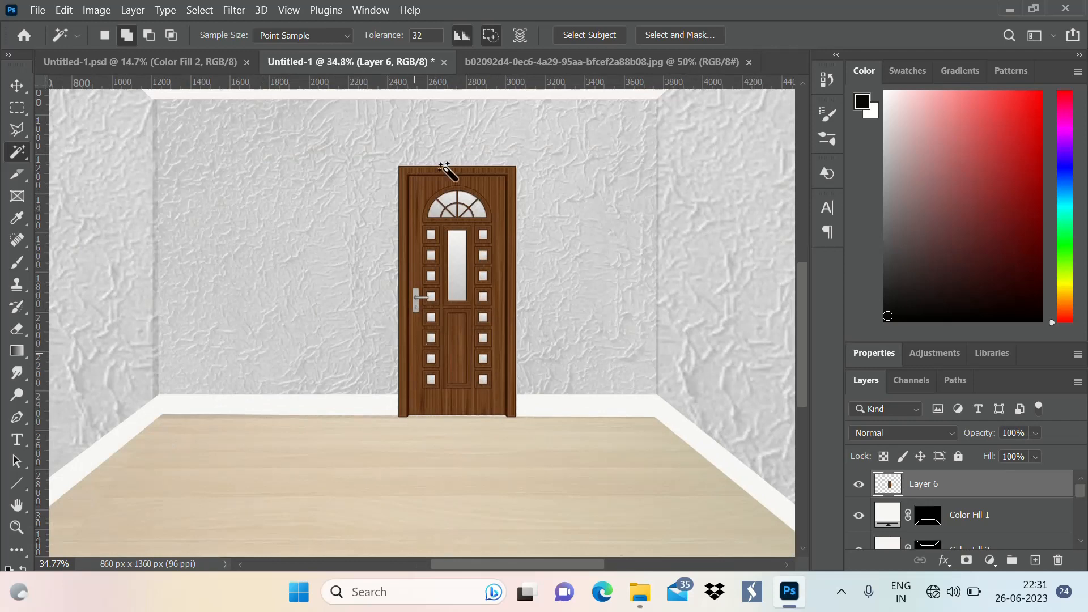
Make a tall rectangular marquee selection on the back wall between the door and the right corner for a picture frame.
scroll(474, 279, down, 2)
scroll(473, 286, down, 1)
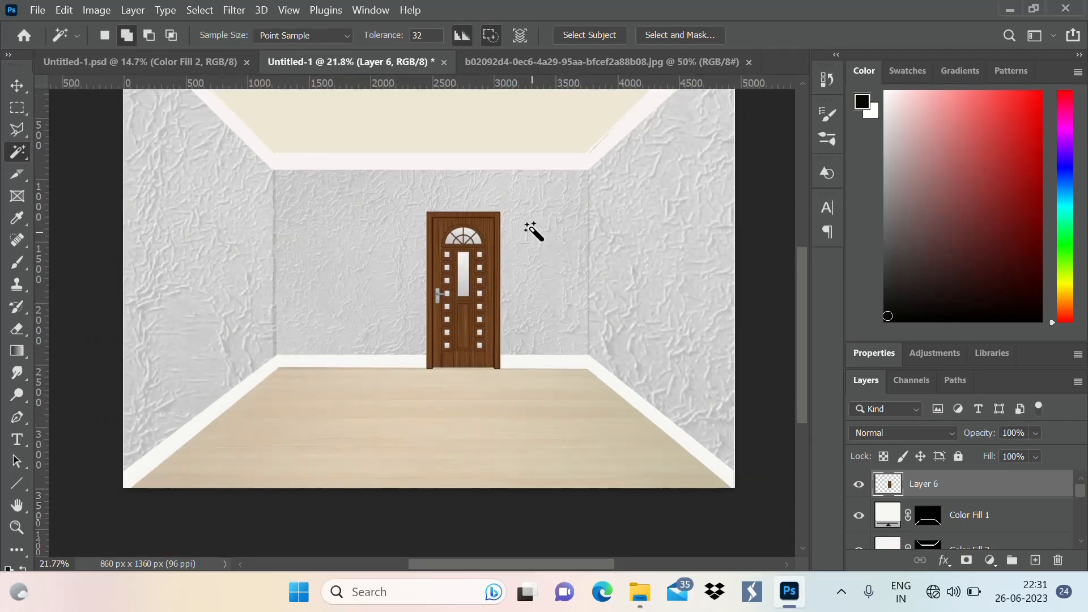
click(20, 107)
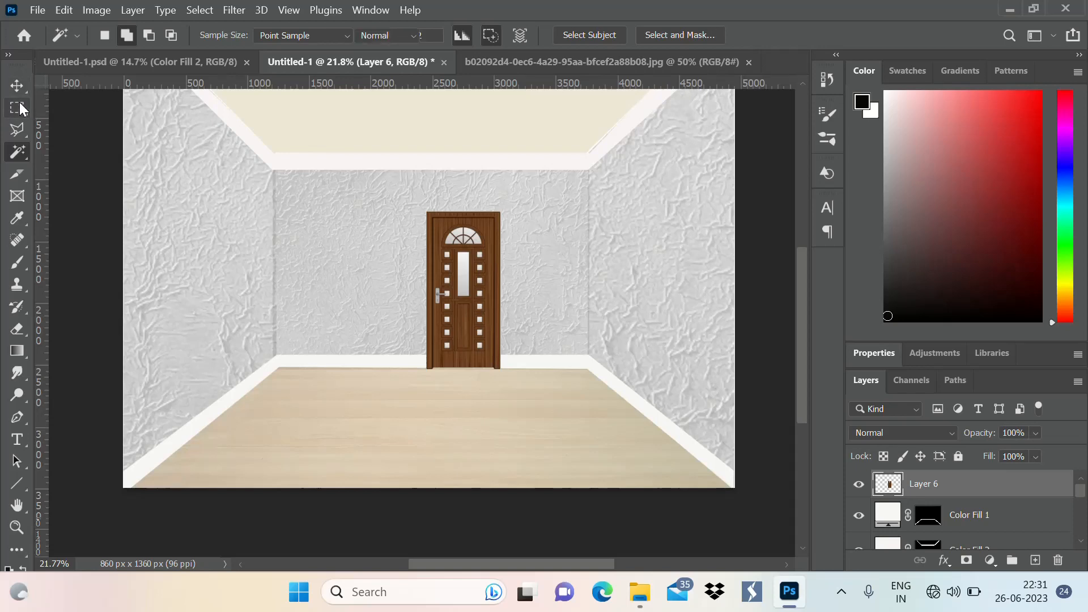
scroll(603, 240, up, 7)
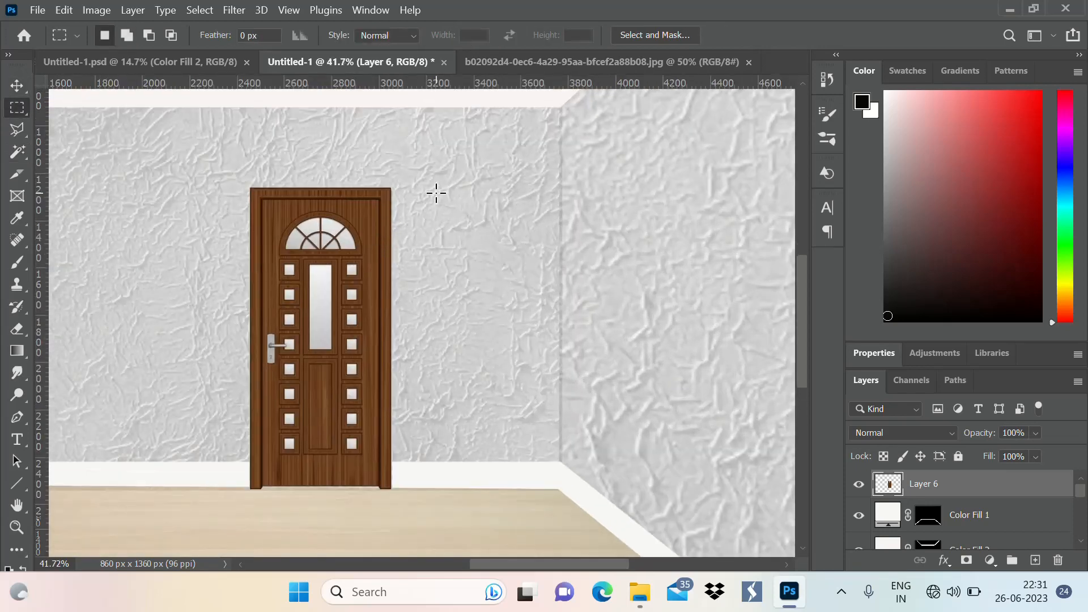
drag(446, 204, 533, 351)
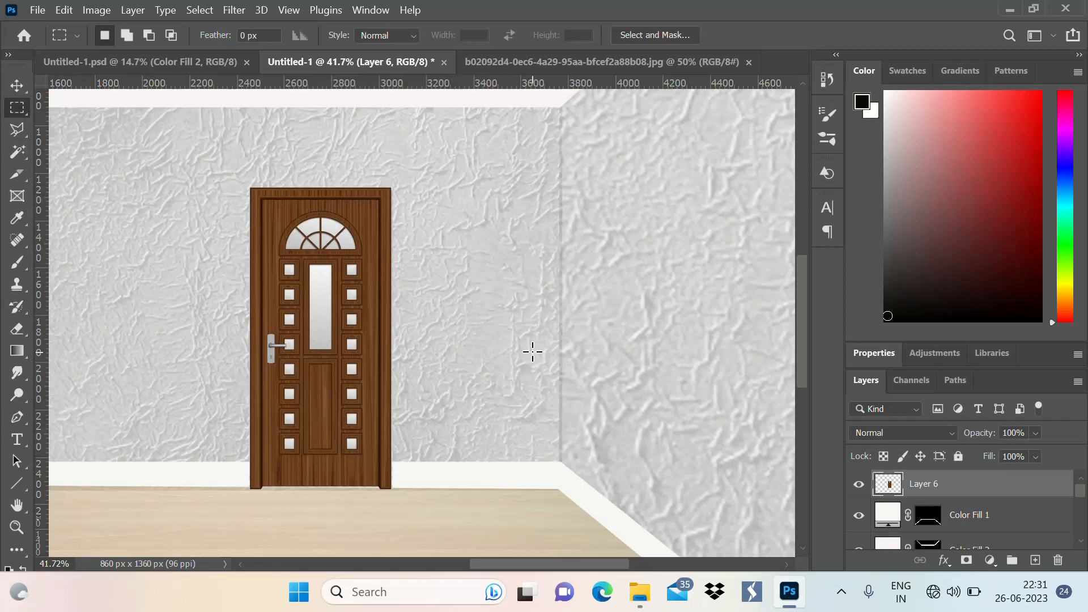
Fill the selected rectangle with a Solid Color fill layer in dark olive gold, #715f19.
click(989, 560)
click(1034, 255)
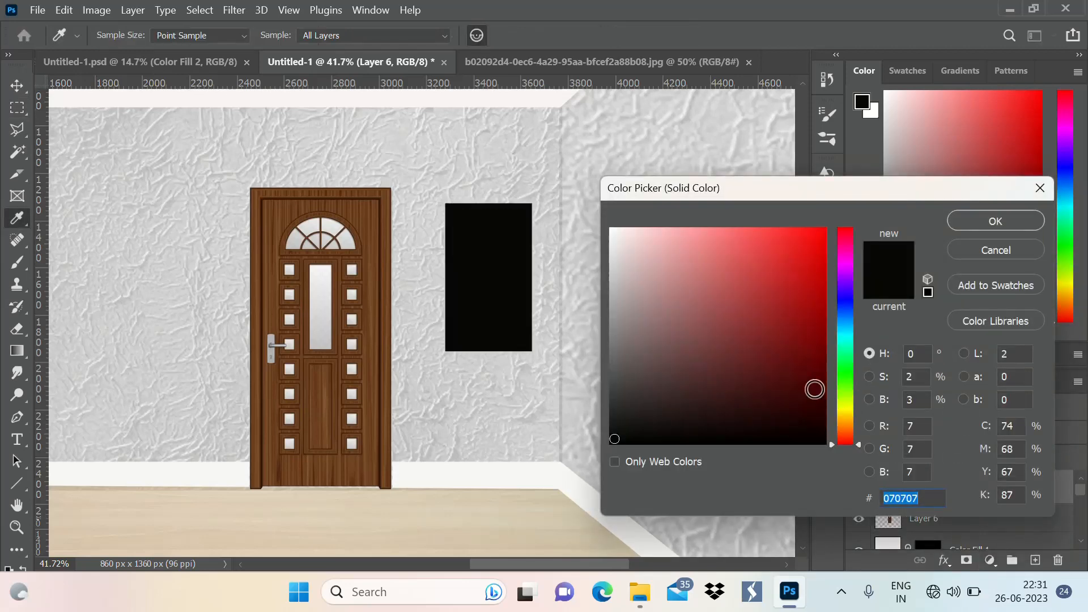
click(845, 409)
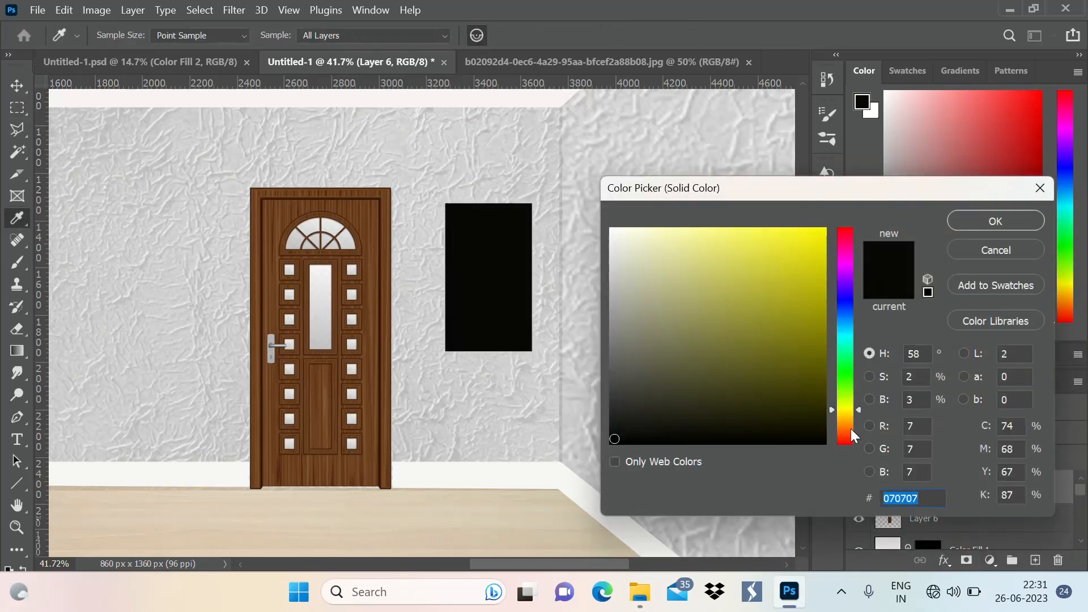
click(844, 415)
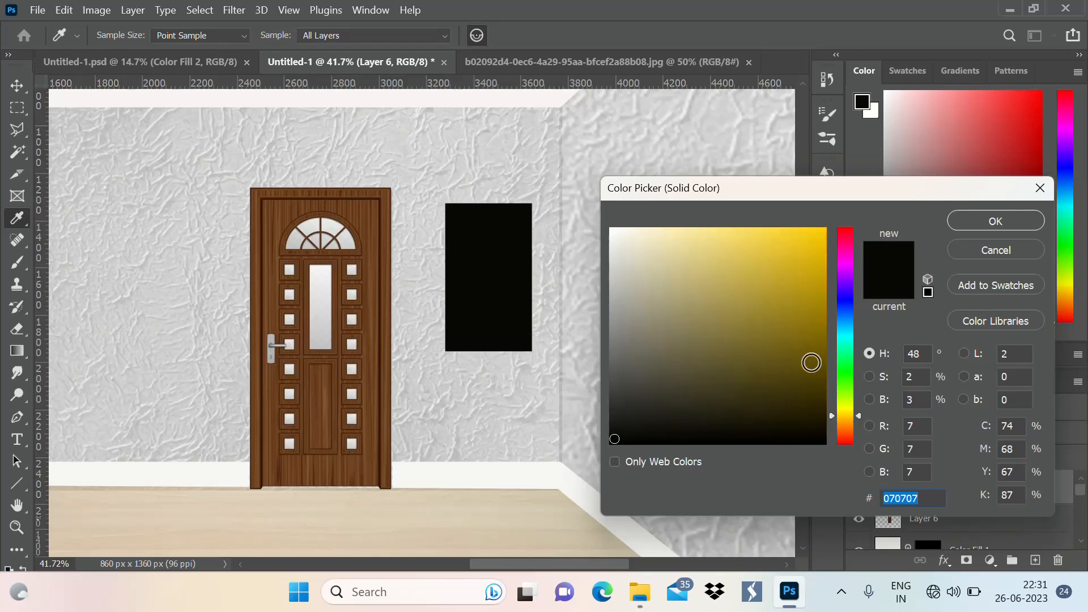
mouse_move(811, 362)
mouse_down()
mouse_move(801, 348)
mouse_move(779, 348)
mouse_up()
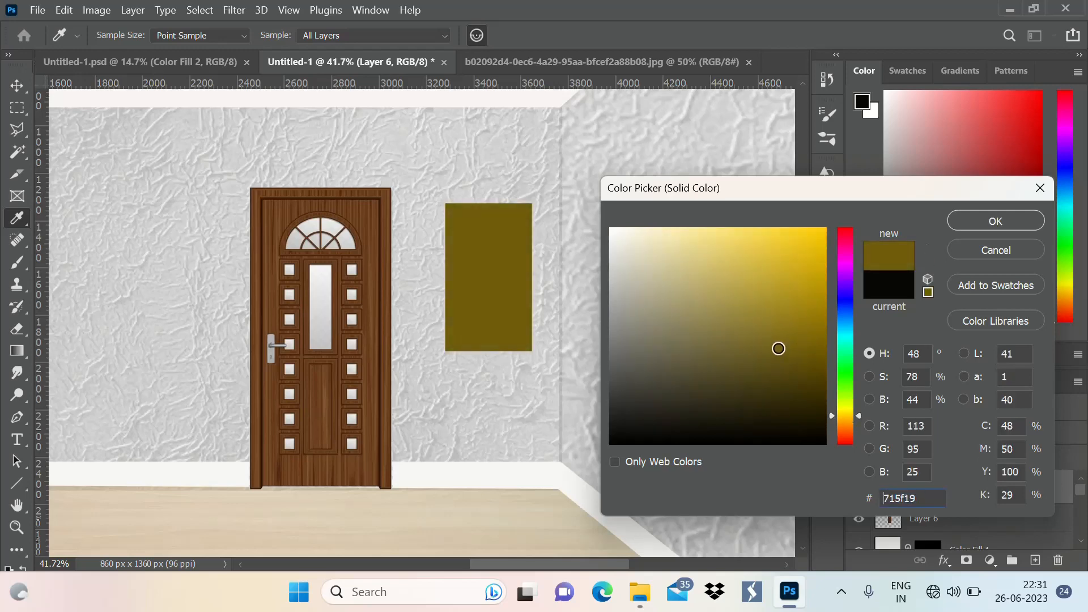
click(1032, 219)
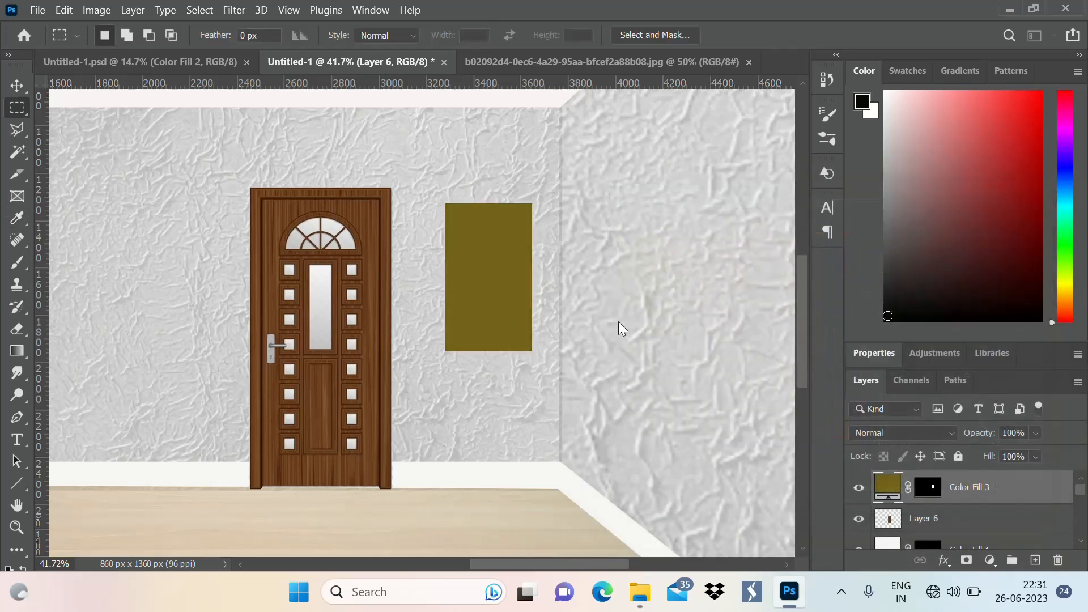
Open the pink flower image 839b1ae2-24ea-4dc4-8ba0-54d0b6f178dd from the youtube folder in Adobe Photoshop 2021.
scroll(617, 321, down, 3)
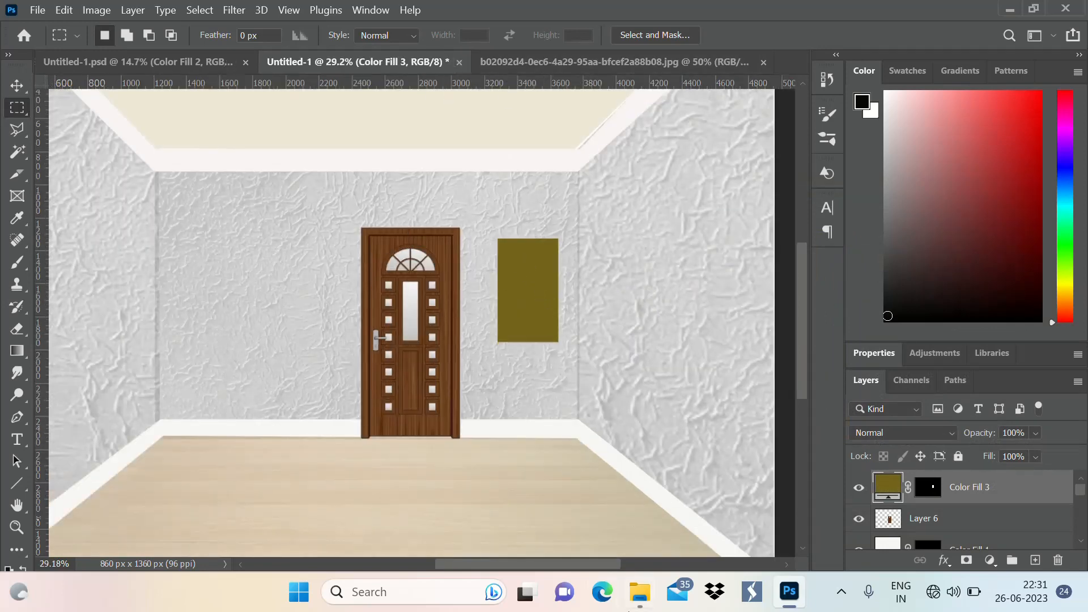
click(641, 594)
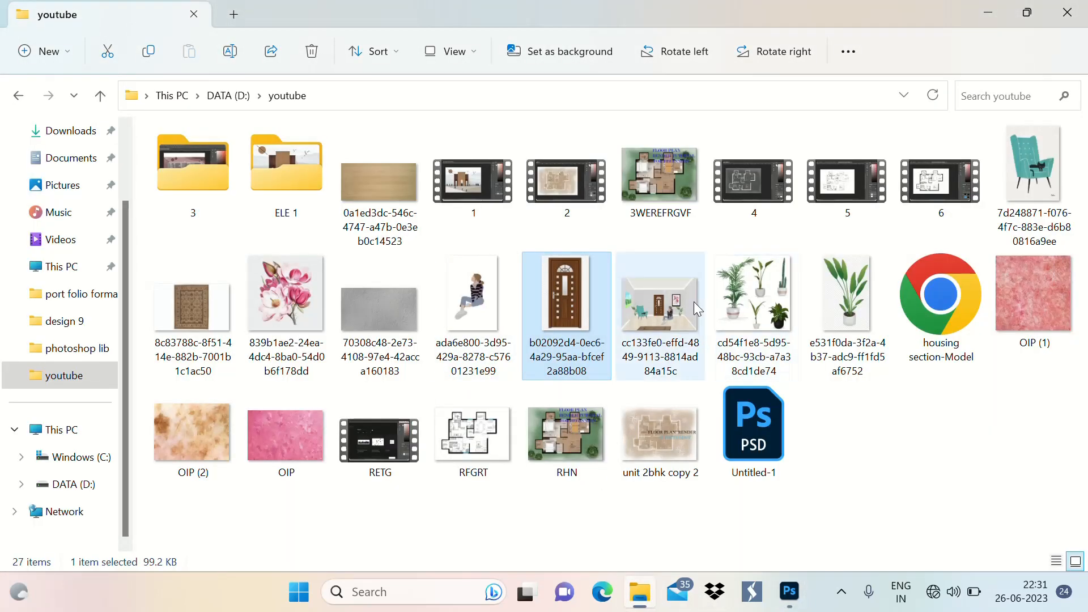
click(286, 291)
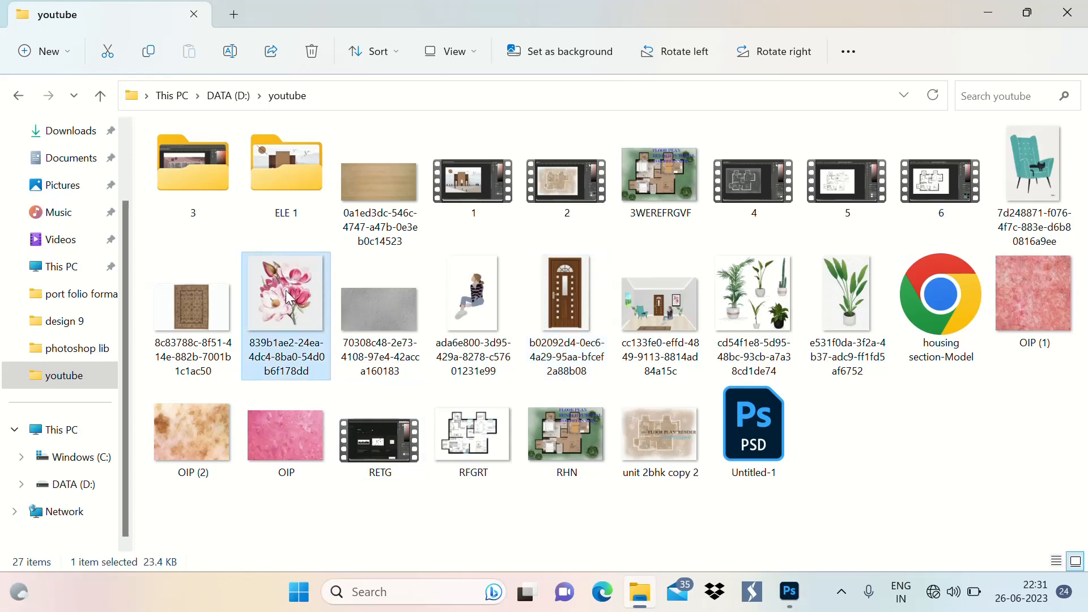
right_click(293, 287)
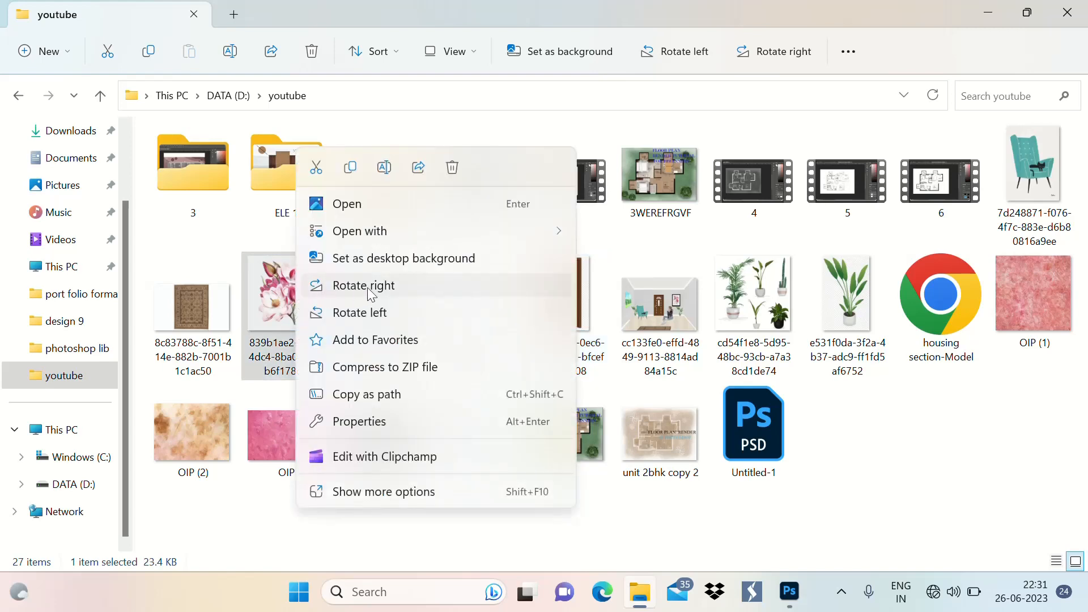
mouse_move(399, 238)
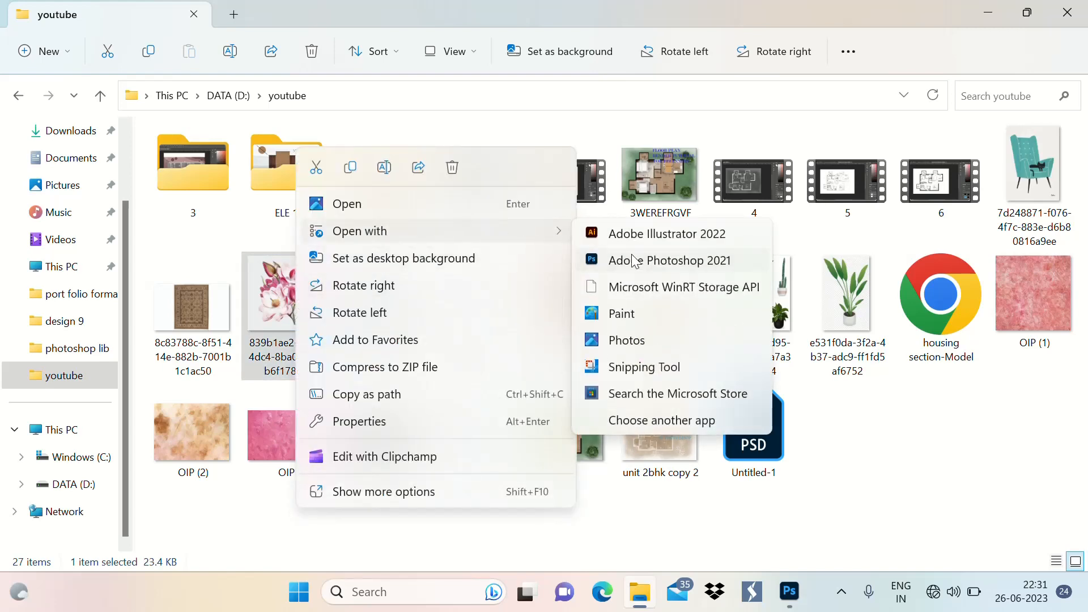
click(633, 256)
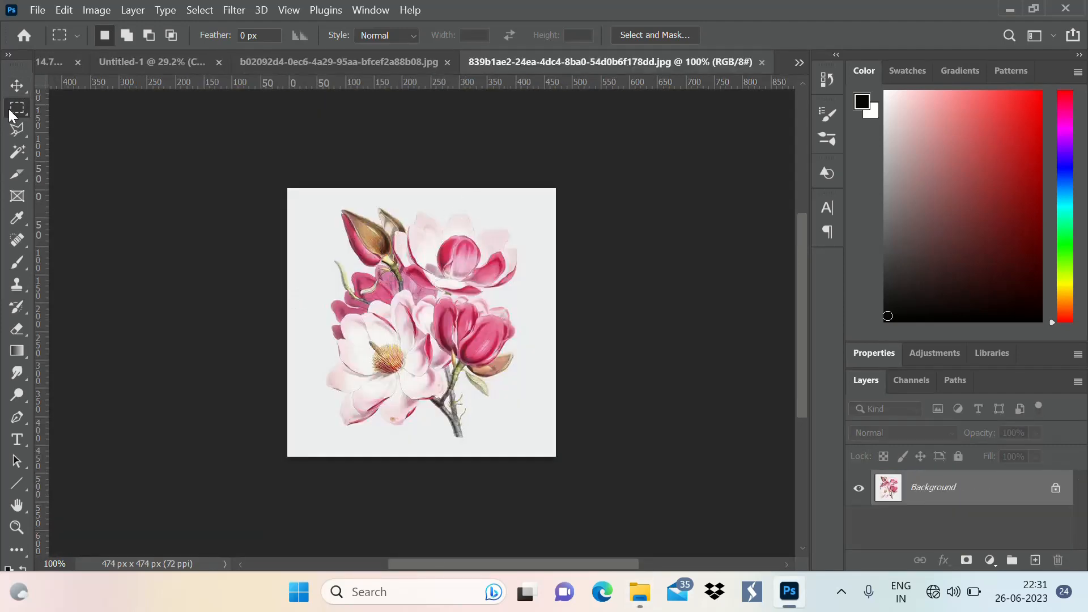
Select the entire flower image with a rectangular marquee and copy it for use in the room document.
drag(263, 168, 581, 475)
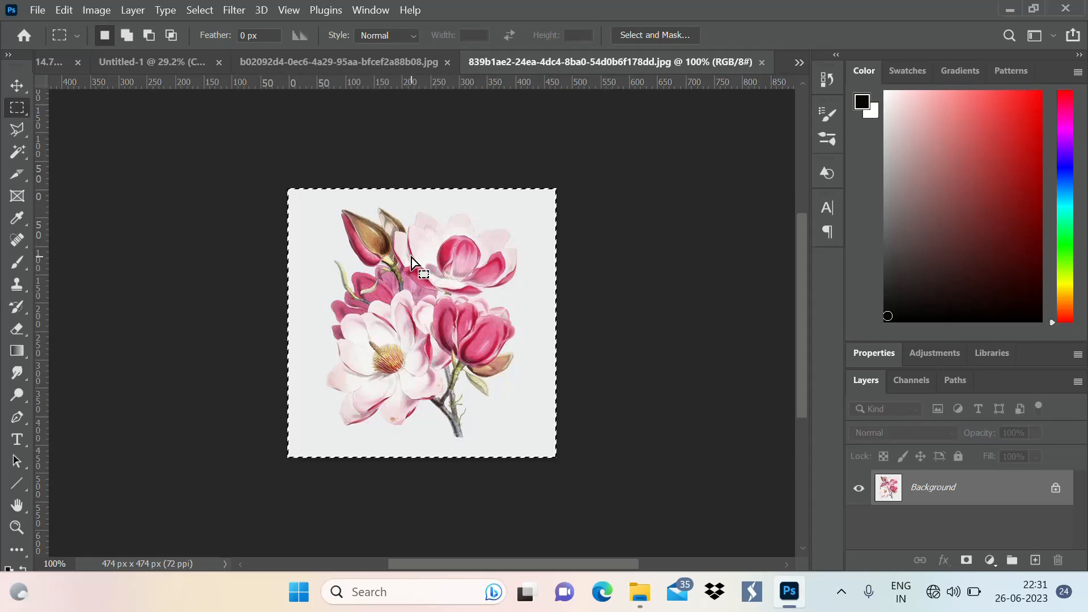
click(301, 61)
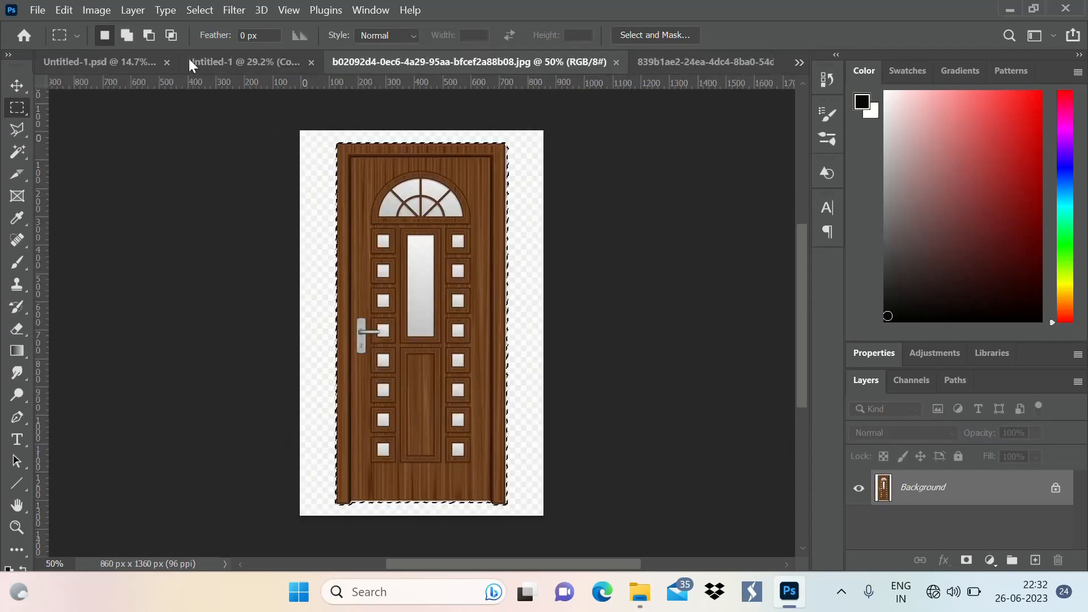
Paste the magnolia picture into the room document, scale it to 74.25%, and align it inside the top of the olive wall rectangle.
click(188, 59)
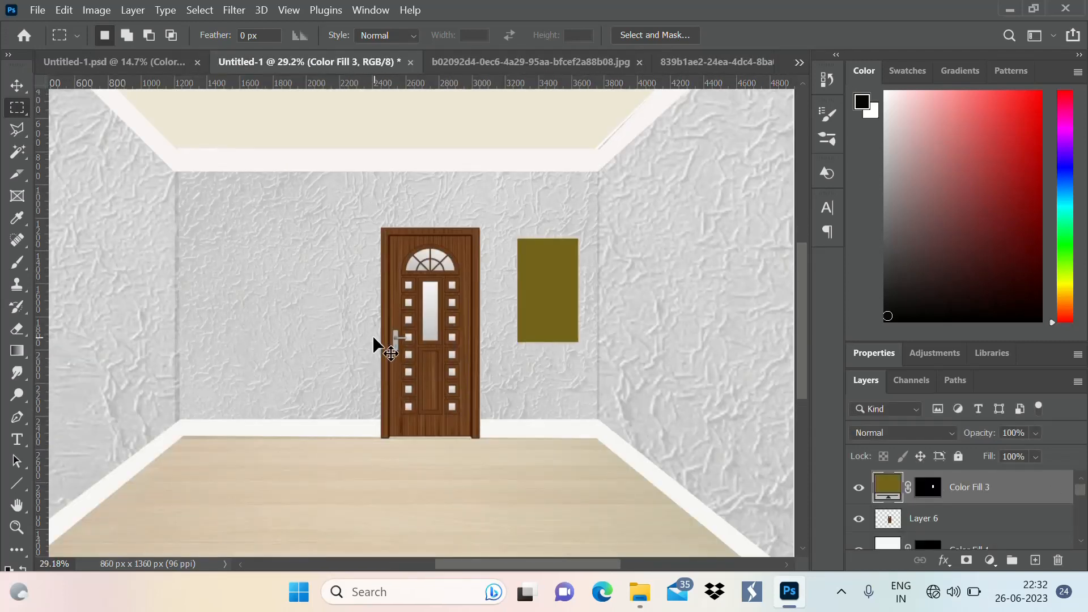
key(ctrl+v)
key(ctrl+t)
drag(453, 317, 550, 341)
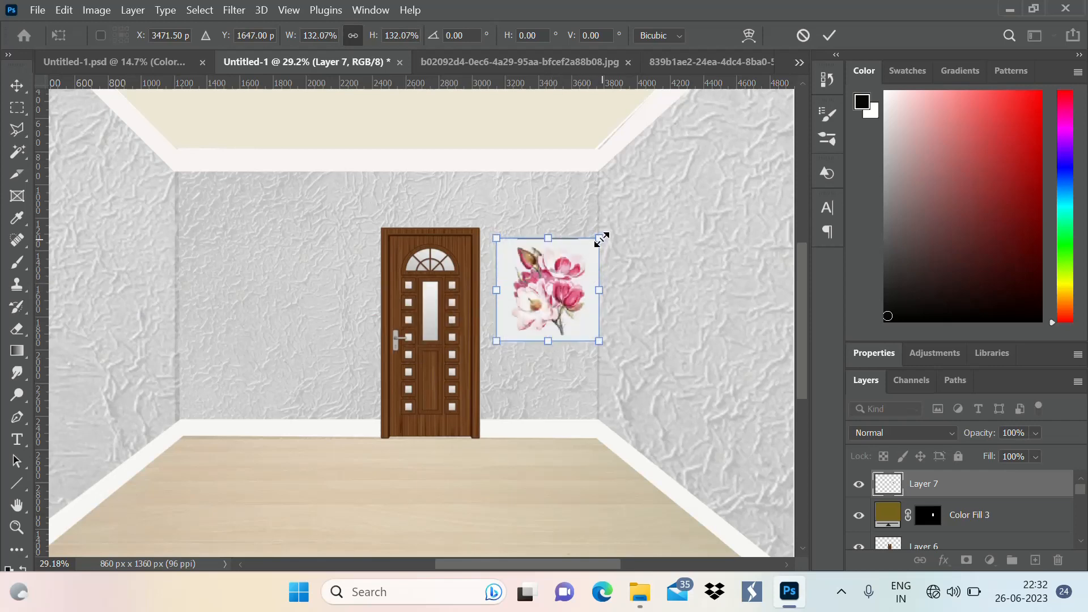
drag(602, 238, 556, 283)
drag(524, 321, 558, 255)
scroll(566, 258, up, 5)
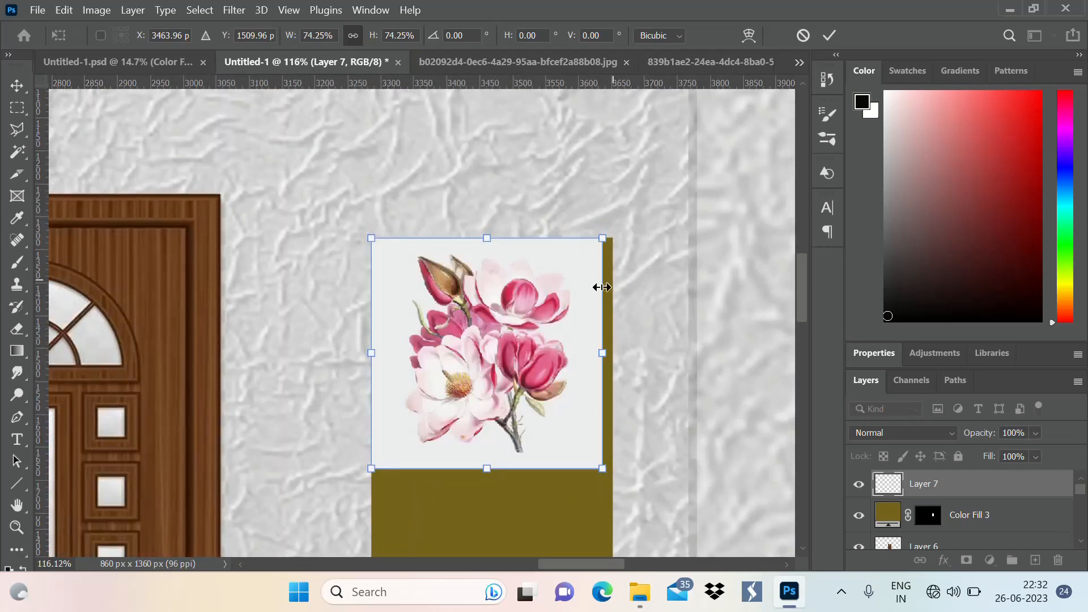
mouse_move(504, 312)
mouse_down()
mouse_move(517, 313)
mouse_move(505, 320)
mouse_move(514, 328)
mouse_move(510, 319)
mouse_up()
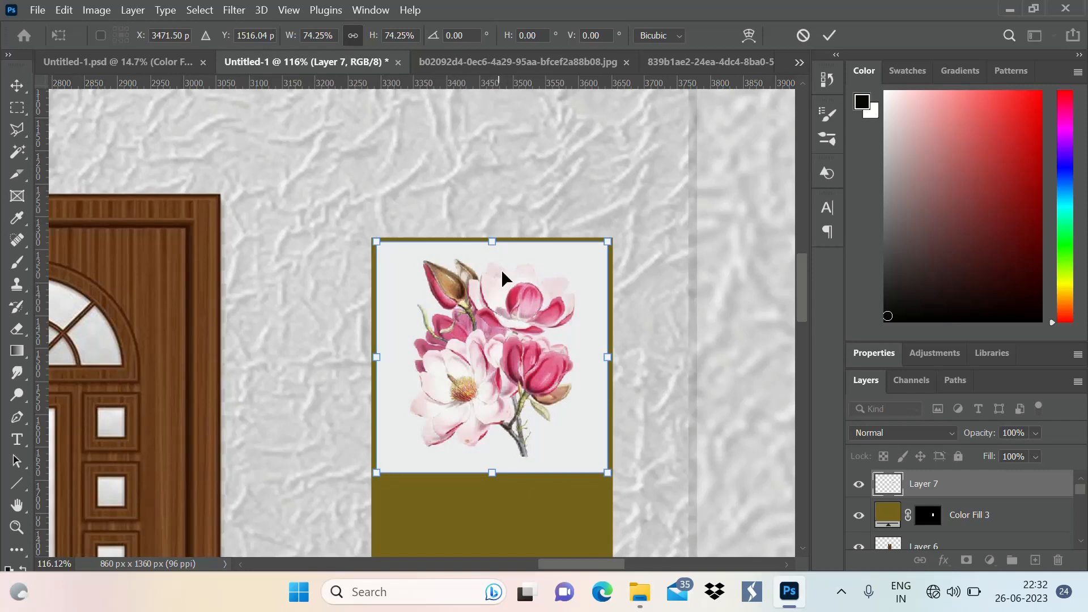
Stretch the magnolia picture's height to 128.18% so that only a thin border of the olive rectangle remains, and apply the transform.
scroll(521, 164, down, 3)
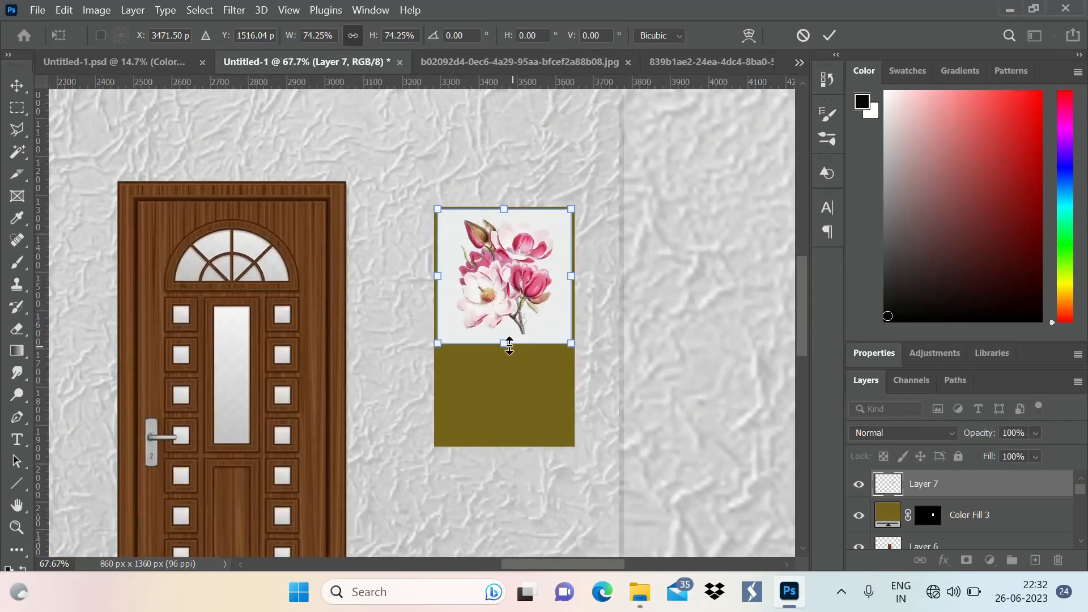
drag(508, 348, 513, 437)
drag(508, 433, 509, 443)
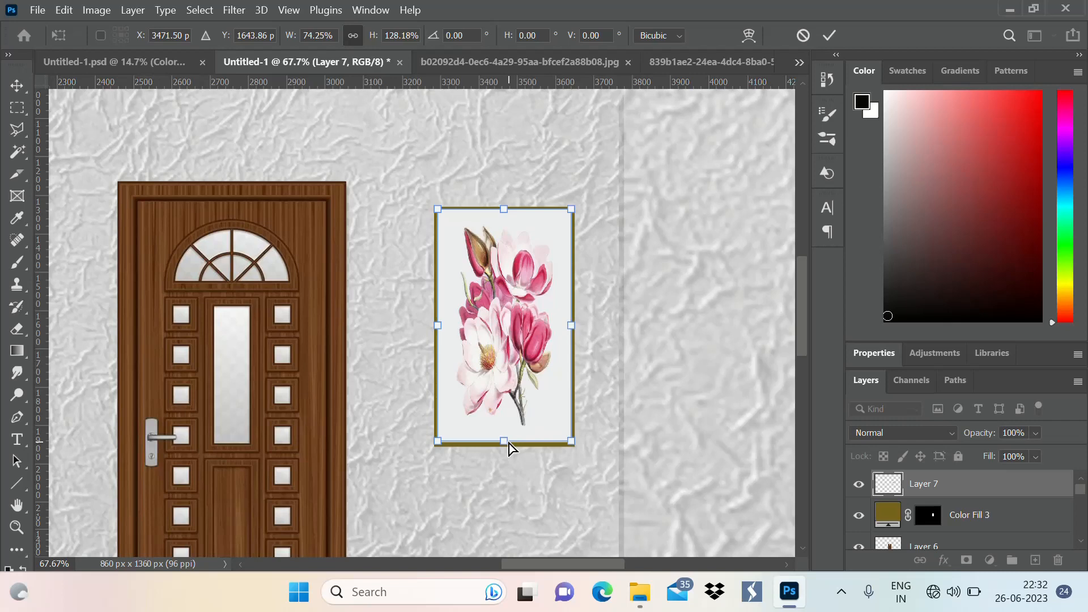
click(837, 36)
key(m)
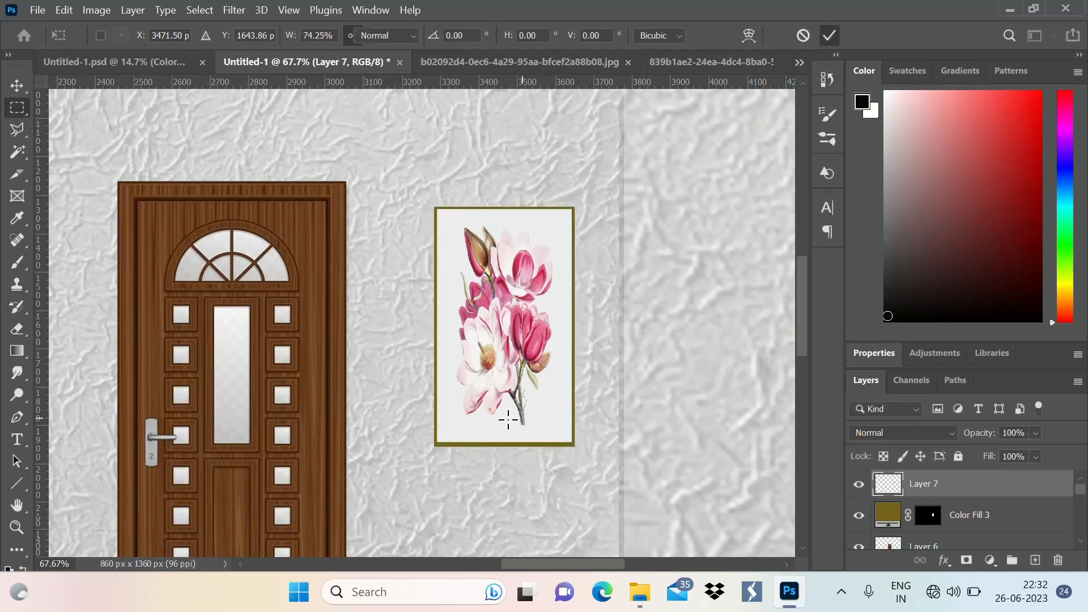
click(18, 84)
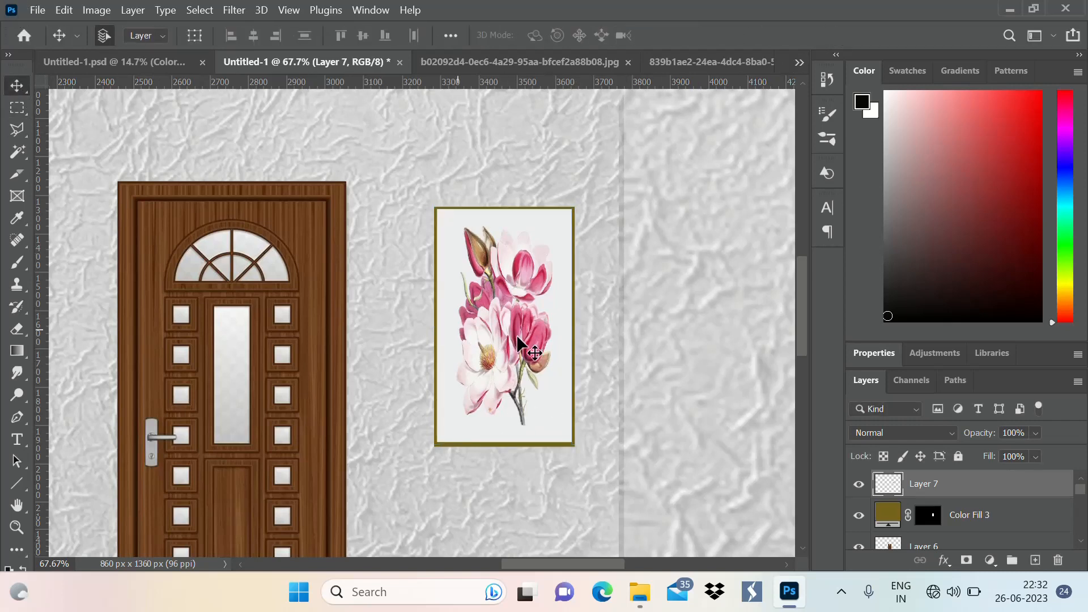
Recolour the Color Fill 3 layer behind the magnolia picture to near-black as its frame.
scroll(527, 352, up, 2)
scroll(535, 331, down, 2)
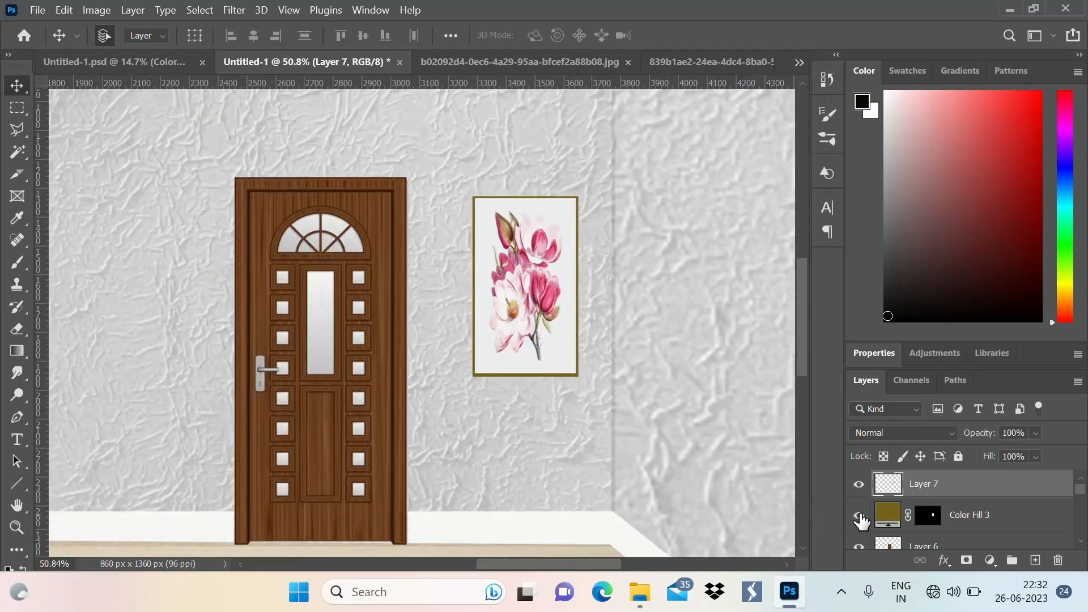
click(886, 515)
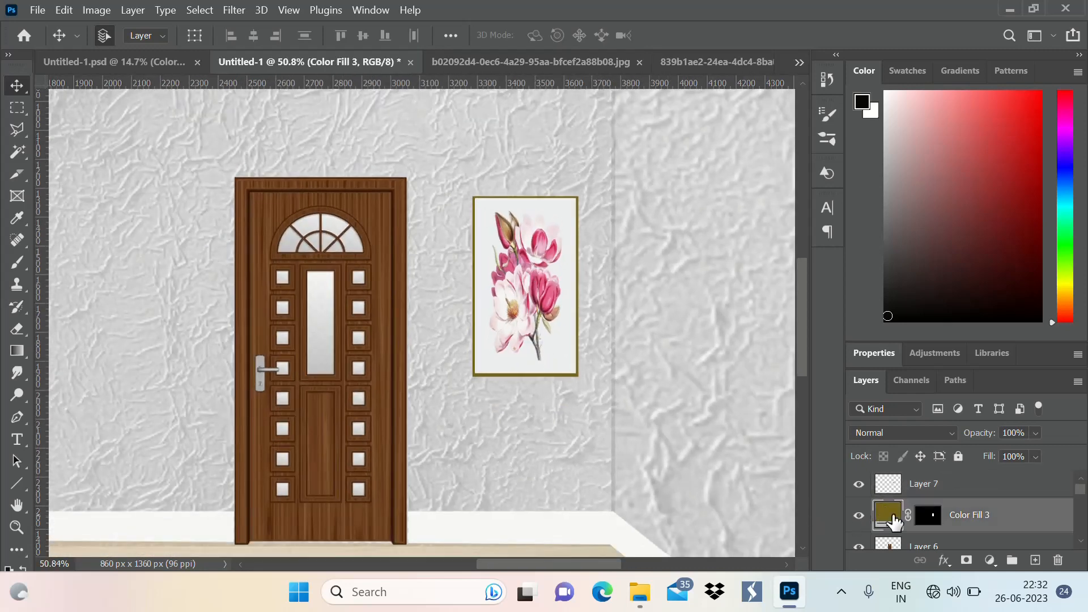
double_click(888, 516)
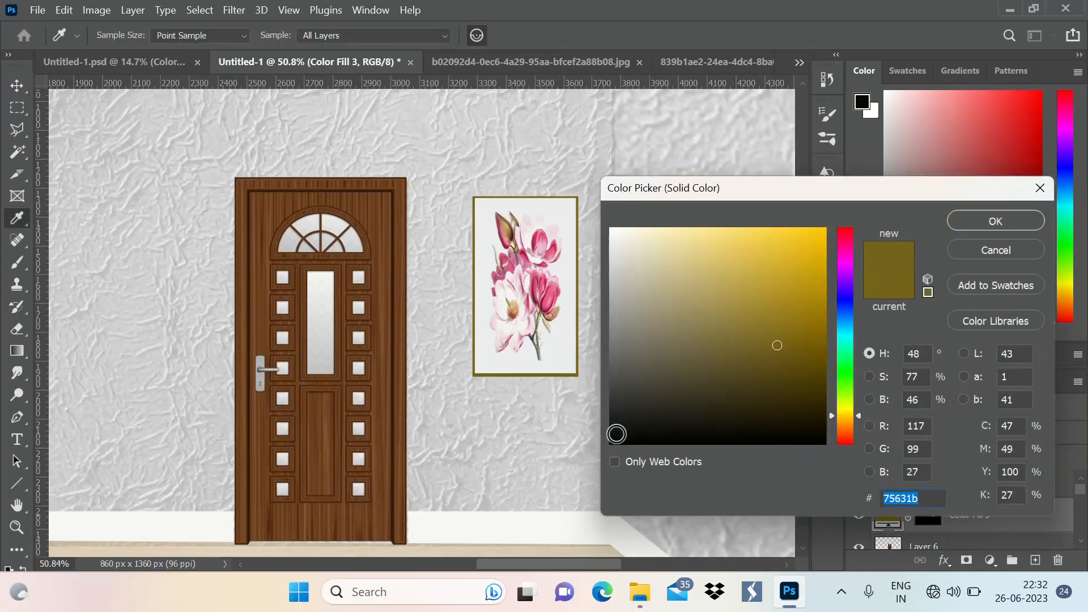
click(616, 433)
click(996, 221)
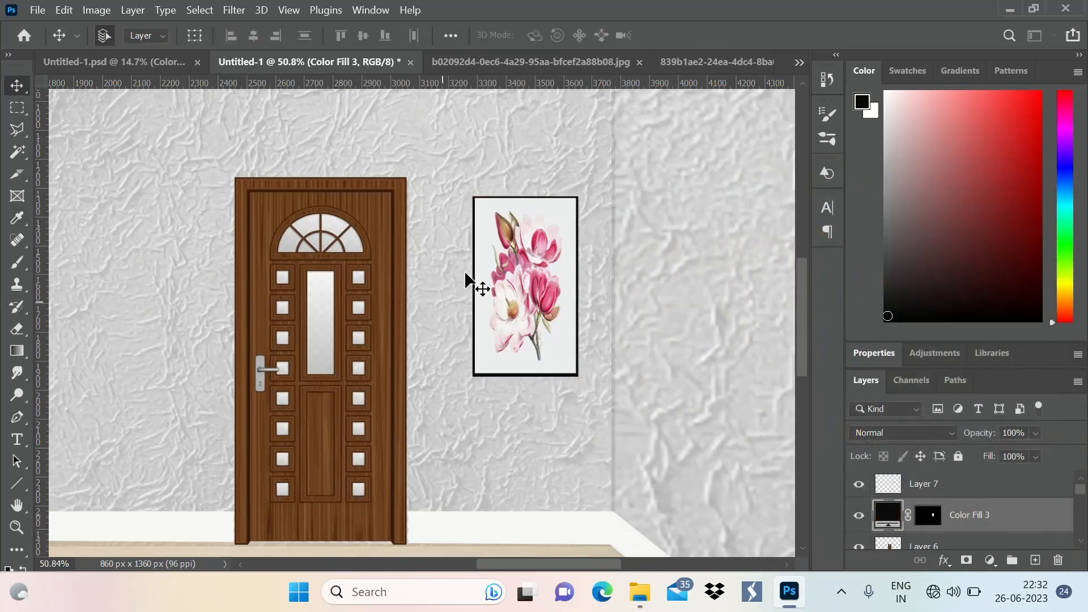
Examine the framed picture within the whole room and compare it with the finished reference room in Untitled-1.psd.
scroll(590, 195, down, 5)
scroll(453, 255, down, 1)
scroll(515, 159, up, 4)
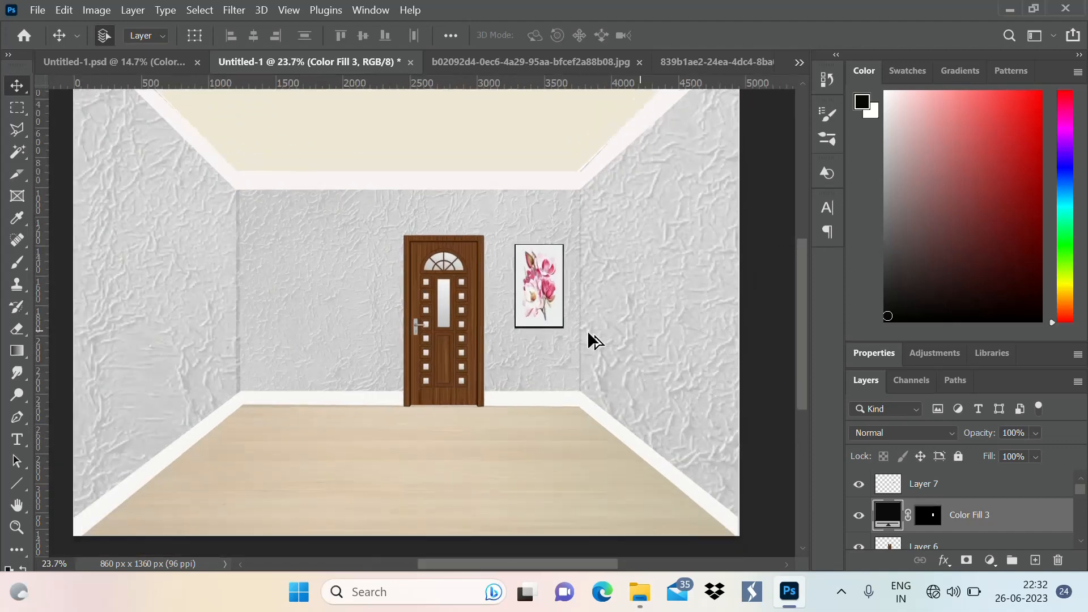
scroll(588, 336, down, 3)
scroll(358, 306, up, 2)
scroll(397, 301, down, 2)
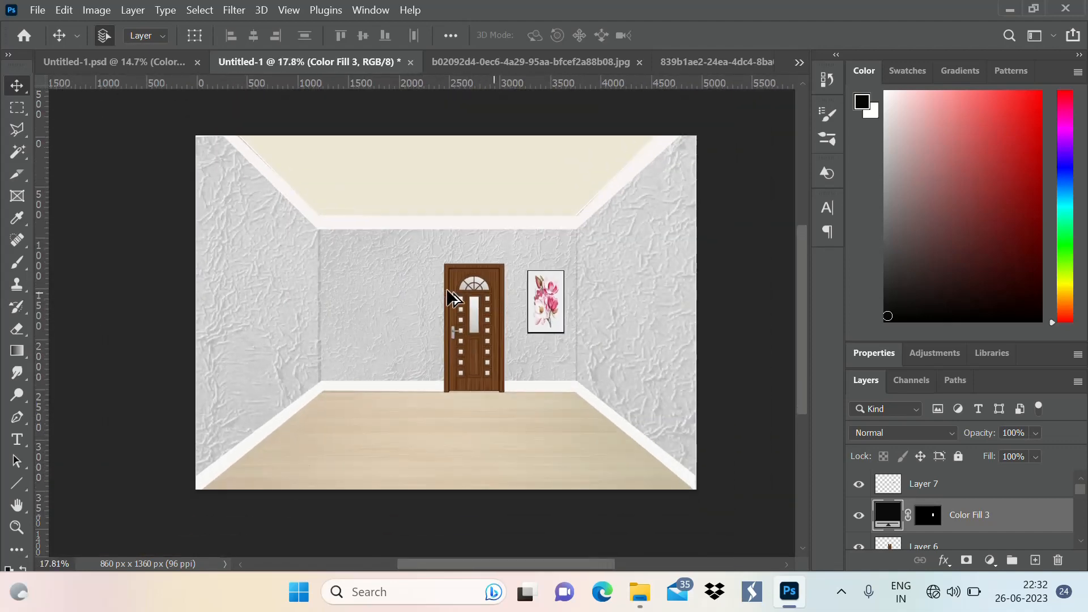
scroll(447, 317, up, 1)
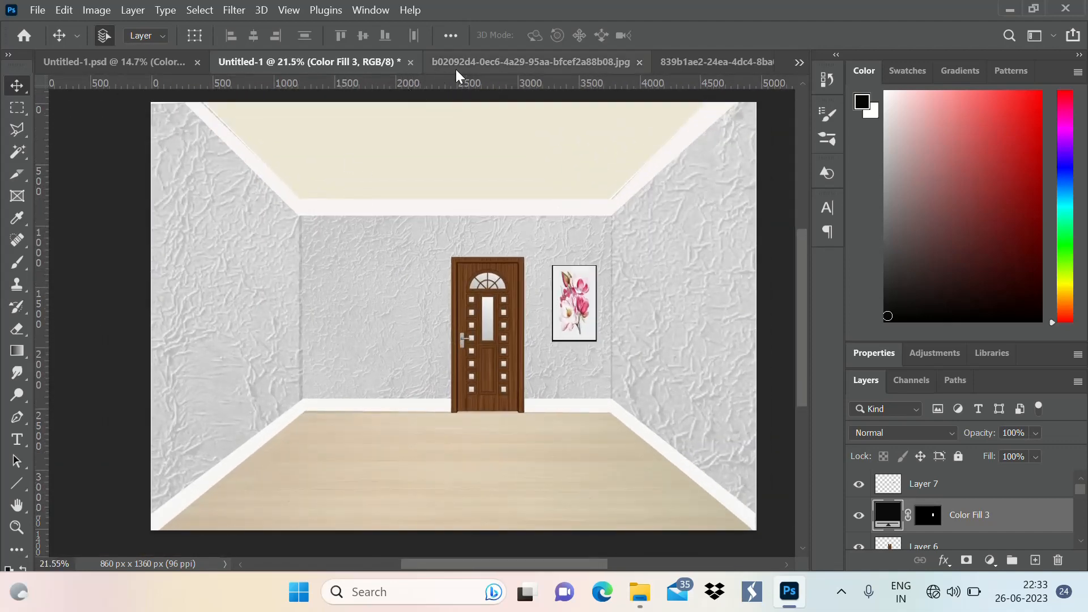
click(100, 68)
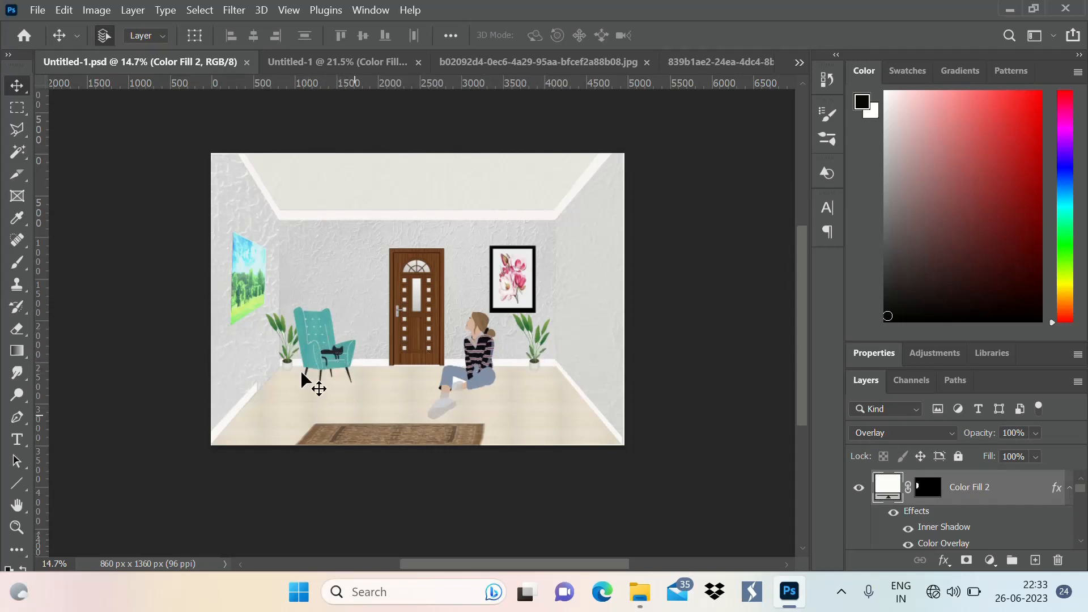
click(347, 61)
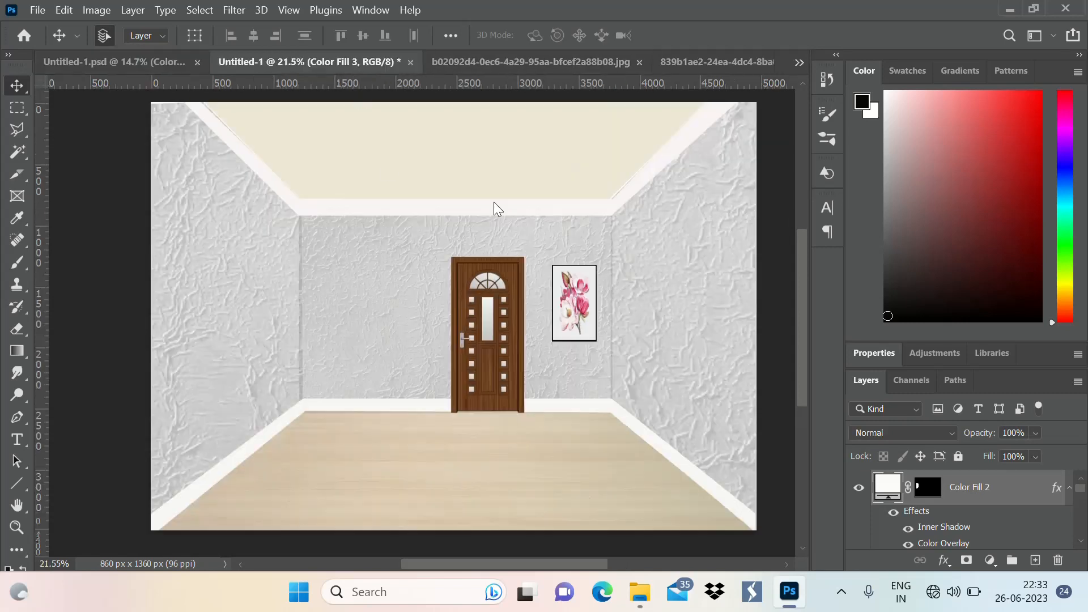
Close the door and magnolia source images.
click(637, 61)
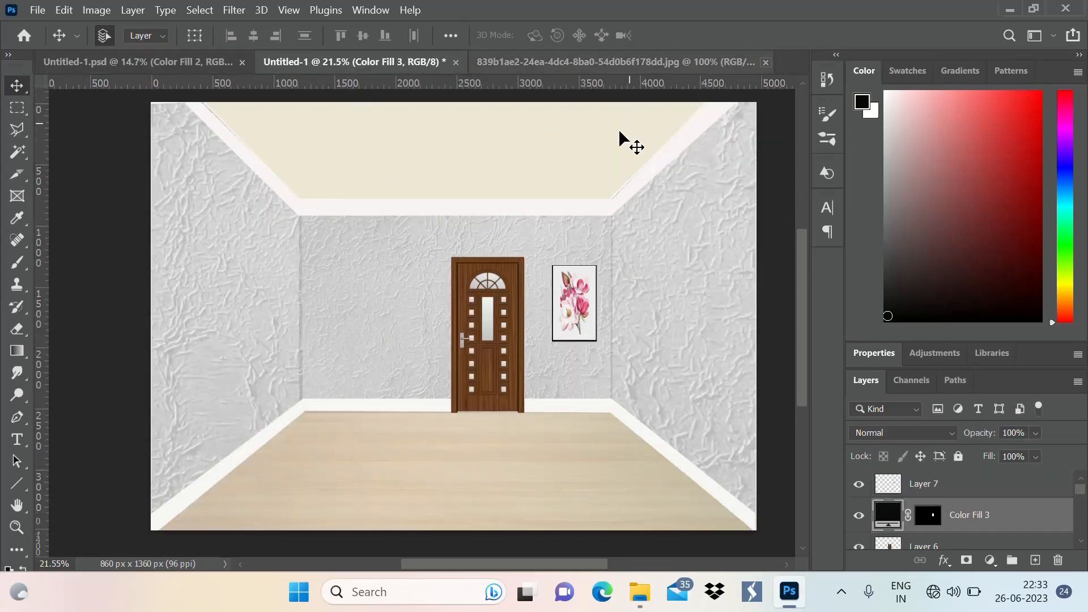
click(753, 61)
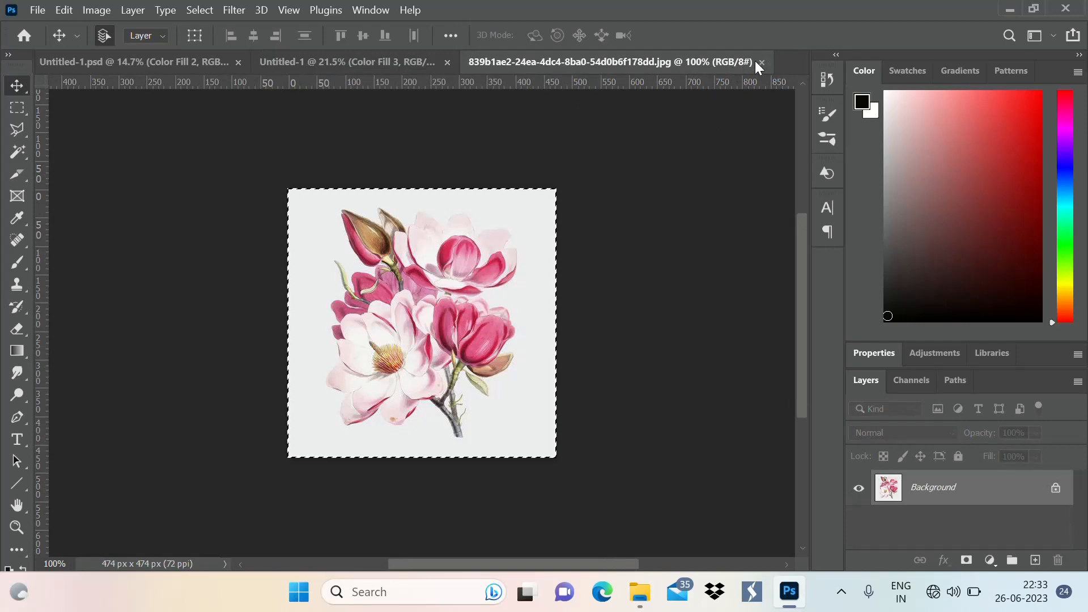
click(760, 62)
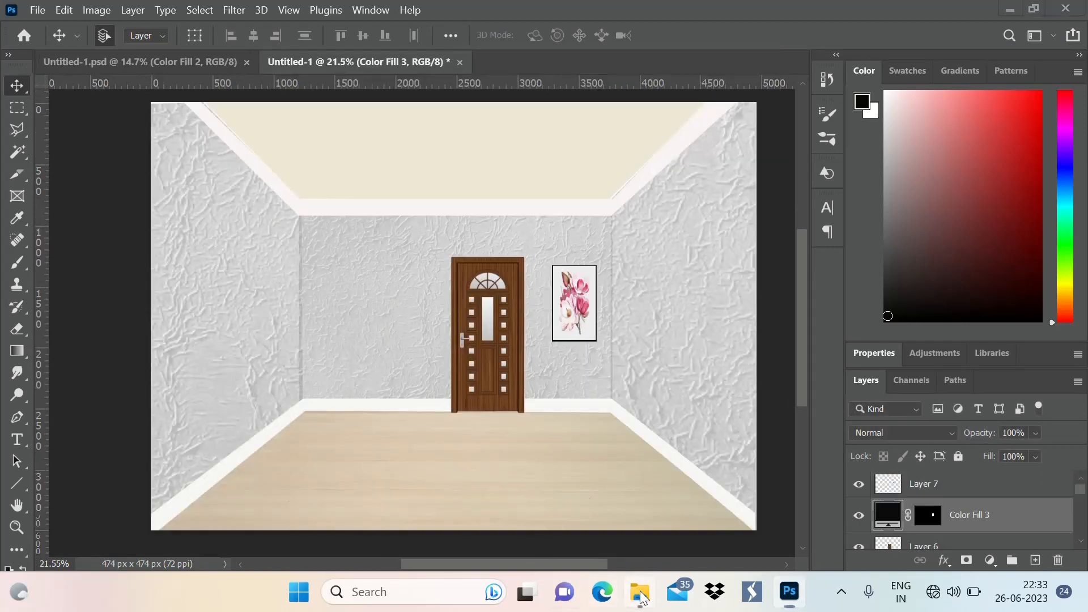
Open the teal armchair image from the youtube folder in Photoshop.
click(640, 593)
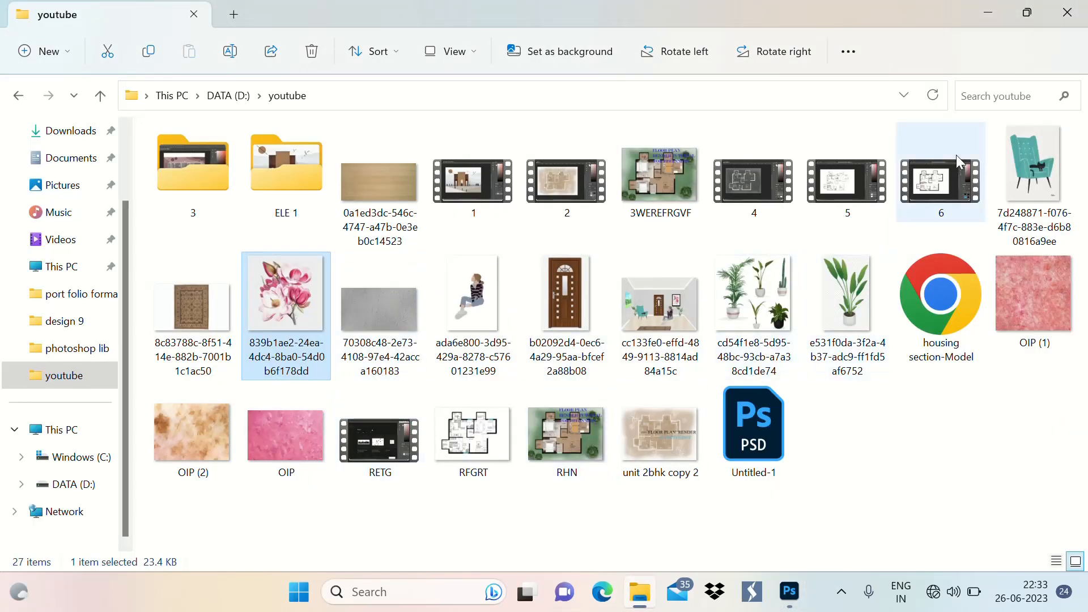
click(1024, 172)
right_click(1024, 172)
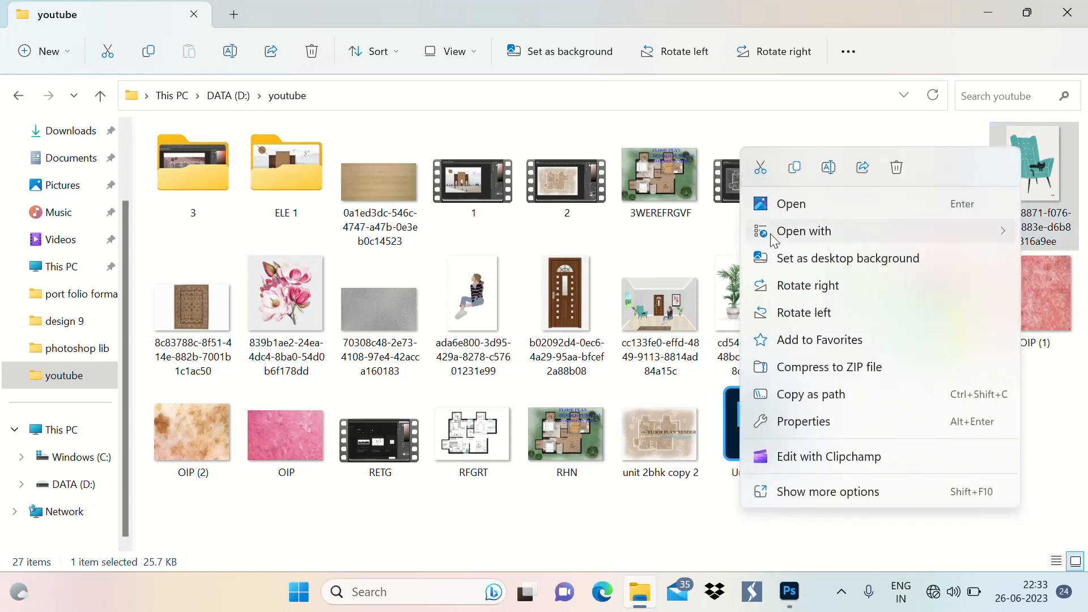
mouse_move(774, 241)
click(647, 258)
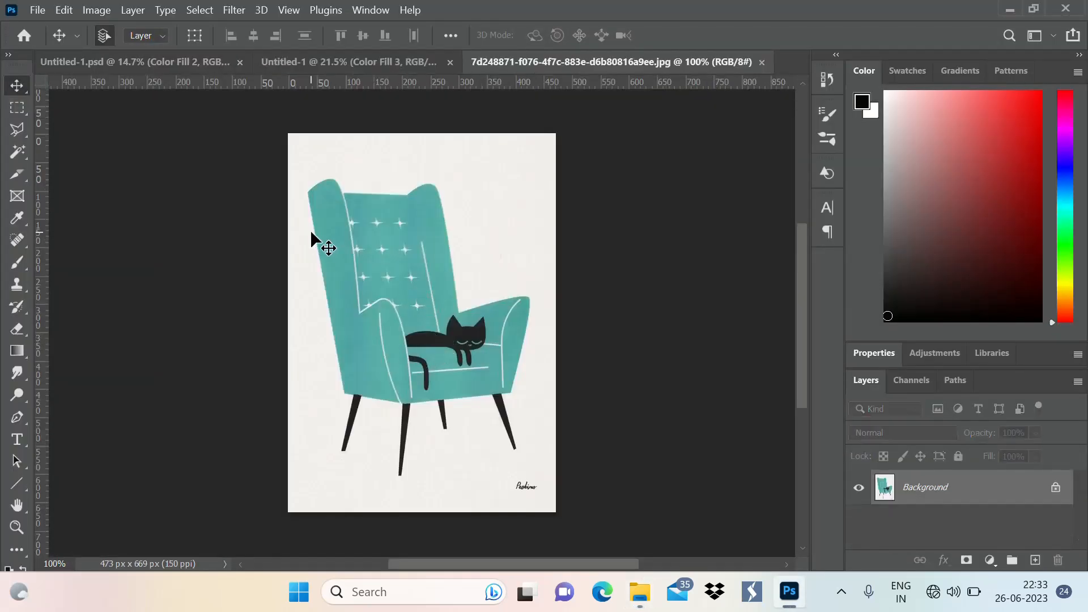
Select the light background around the armchair with the Magic Wand, include the signature in the selection, and invert it to isolate the chair.
key(w)
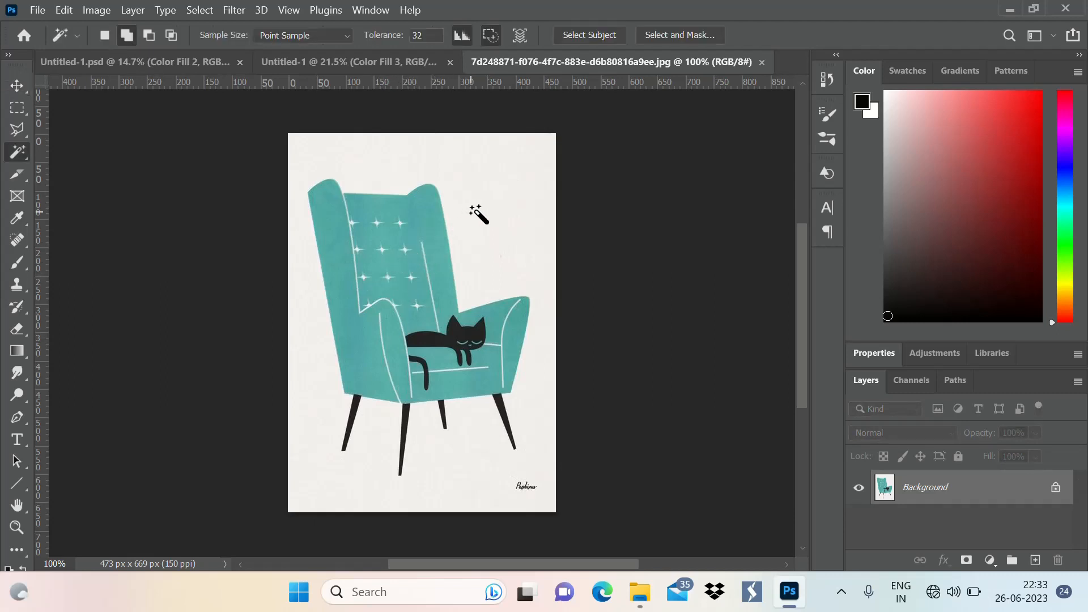
click(474, 211)
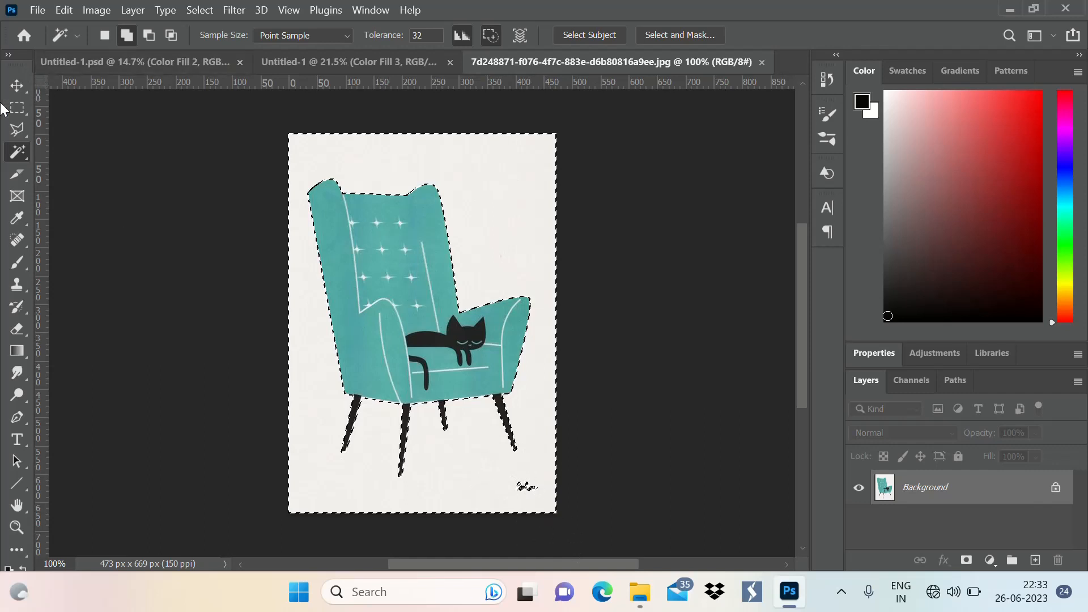
click(22, 107)
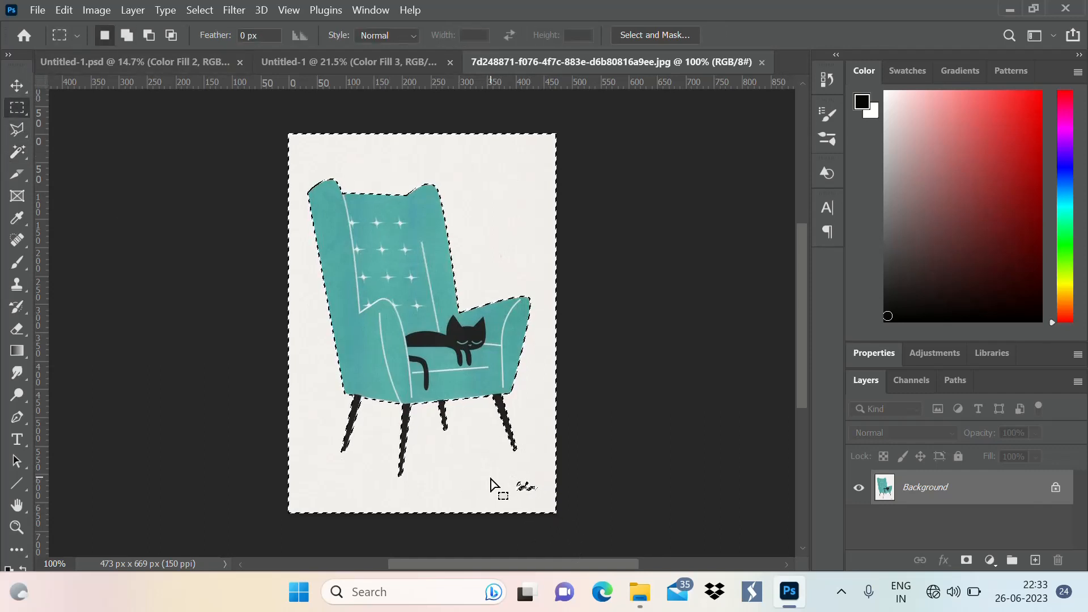
key(shift)
drag(486, 469, 602, 534)
right_click(427, 340)
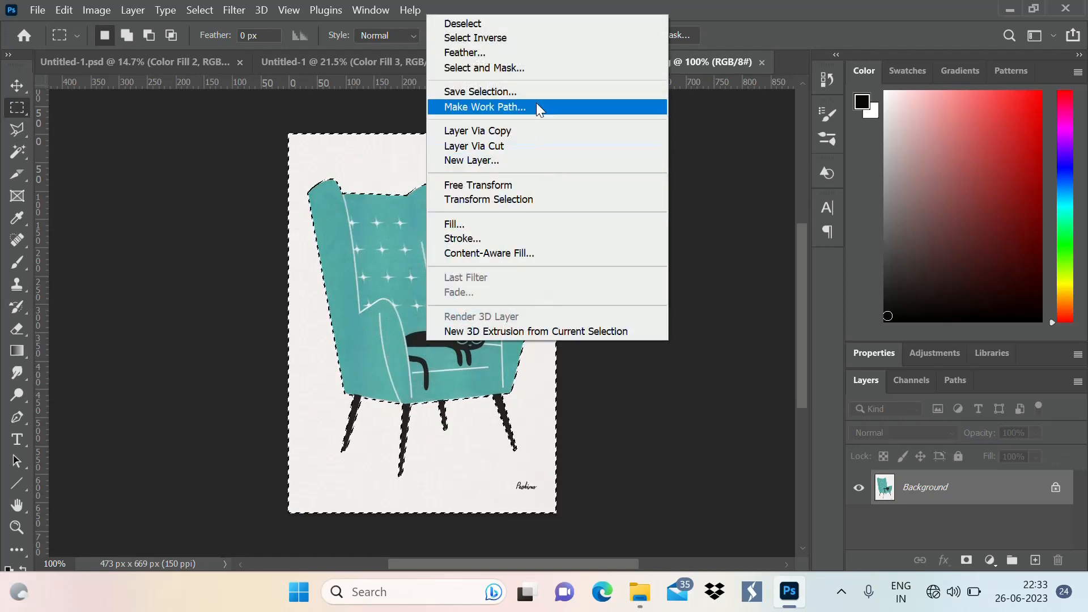
click(542, 37)
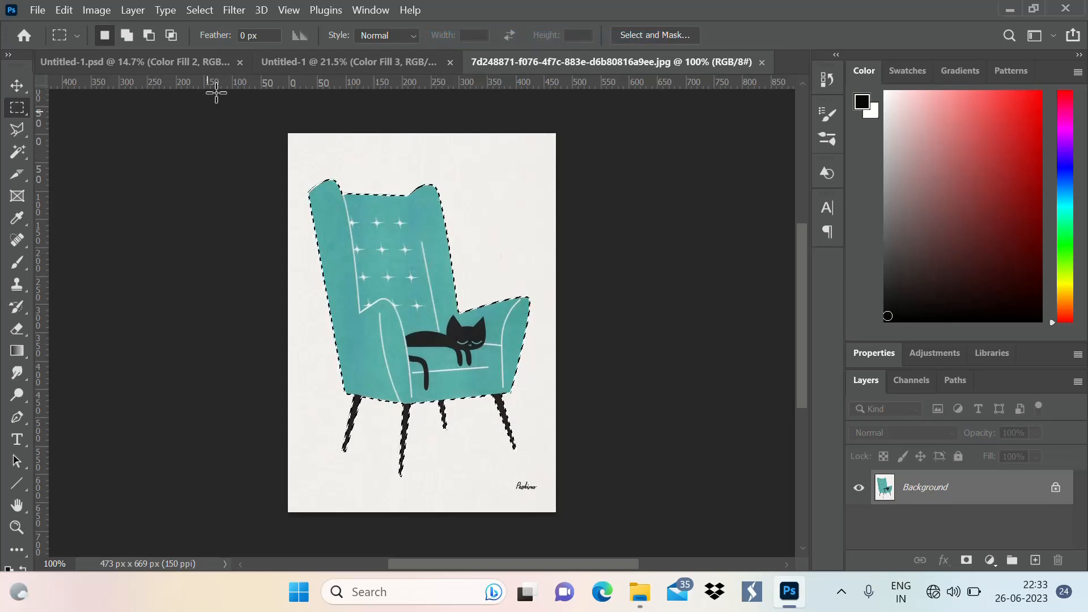
Paste the isolated armchair into the room document and move it to the floor near the back wall's left corner.
click(293, 59)
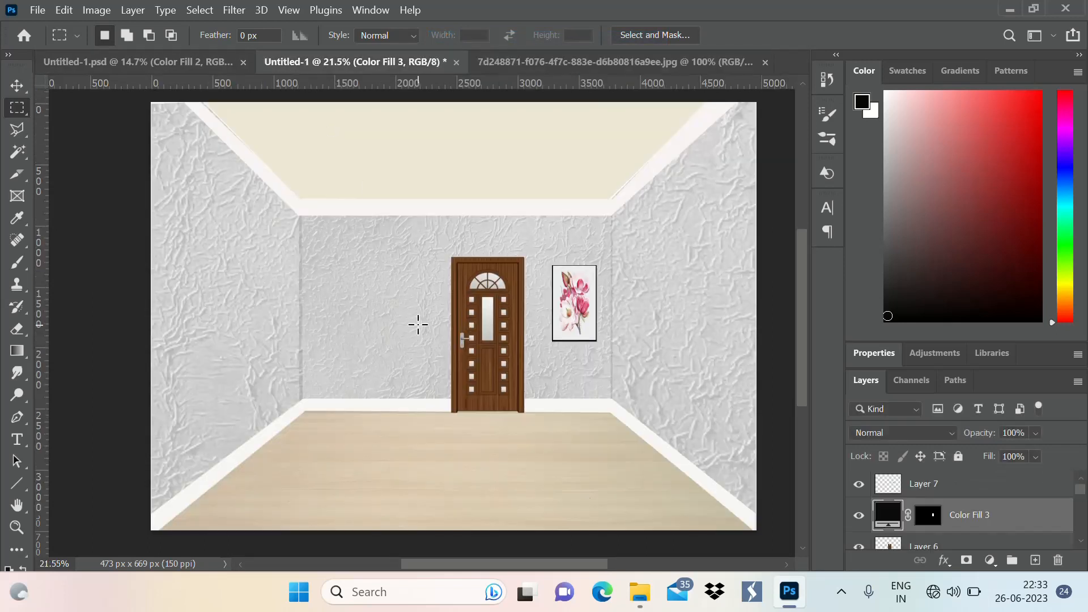
key(ctrl+v)
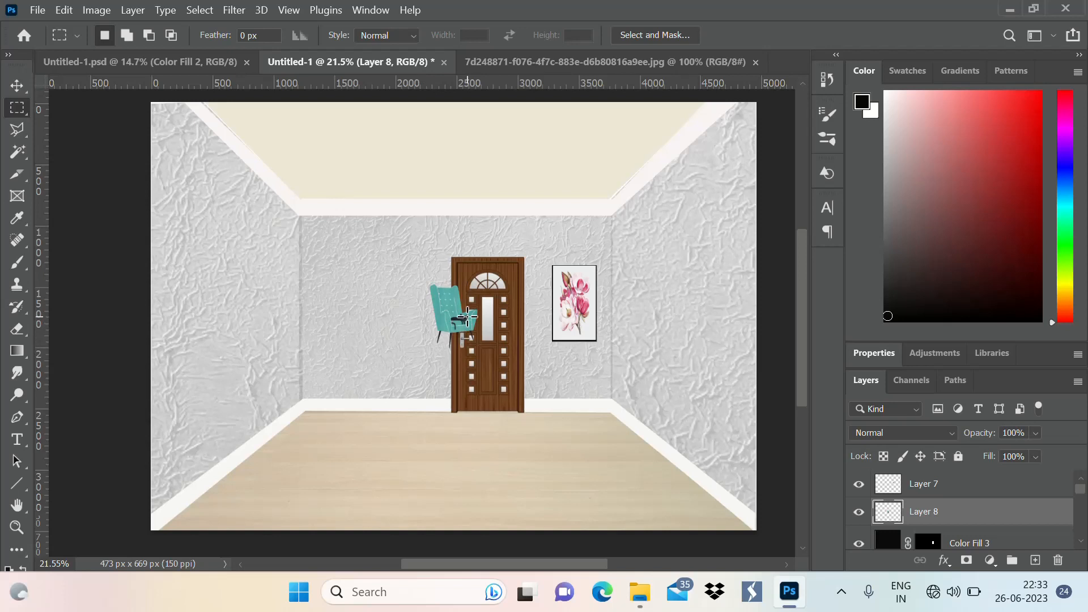
key(ctrl+t)
drag(453, 326, 350, 408)
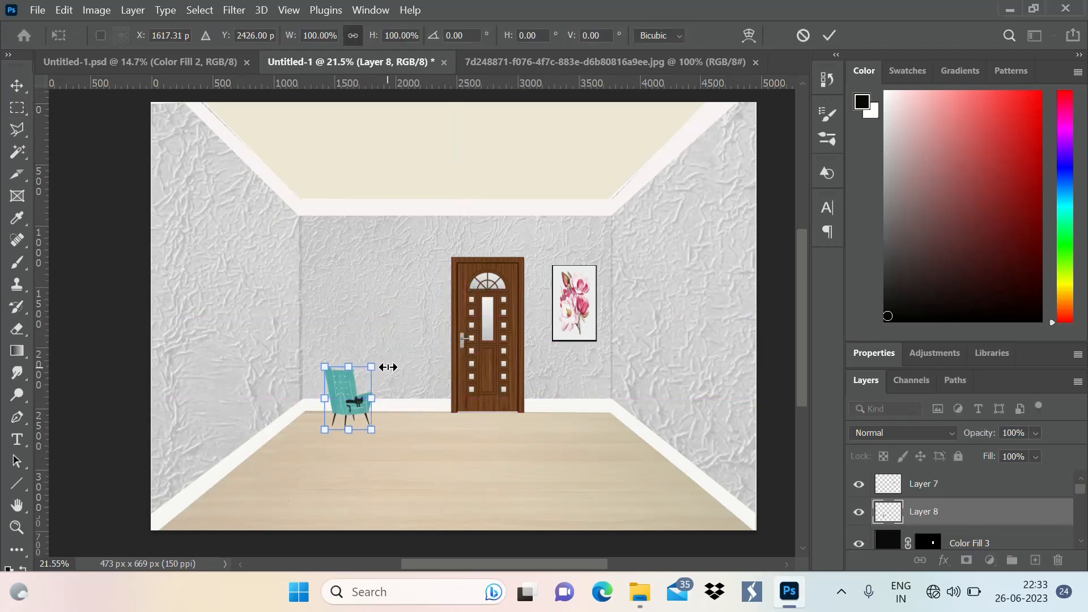
Enlarge the armchair to 174.97%, position it on the floor left of the door, and apply the transform.
drag(369, 362, 431, 336)
drag(395, 384, 386, 399)
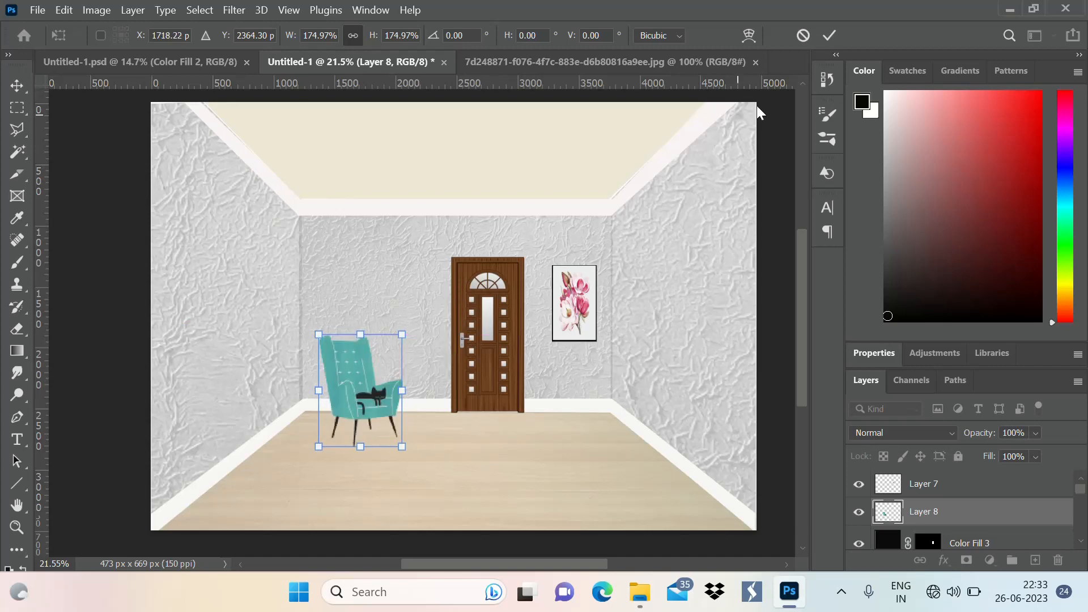
click(833, 35)
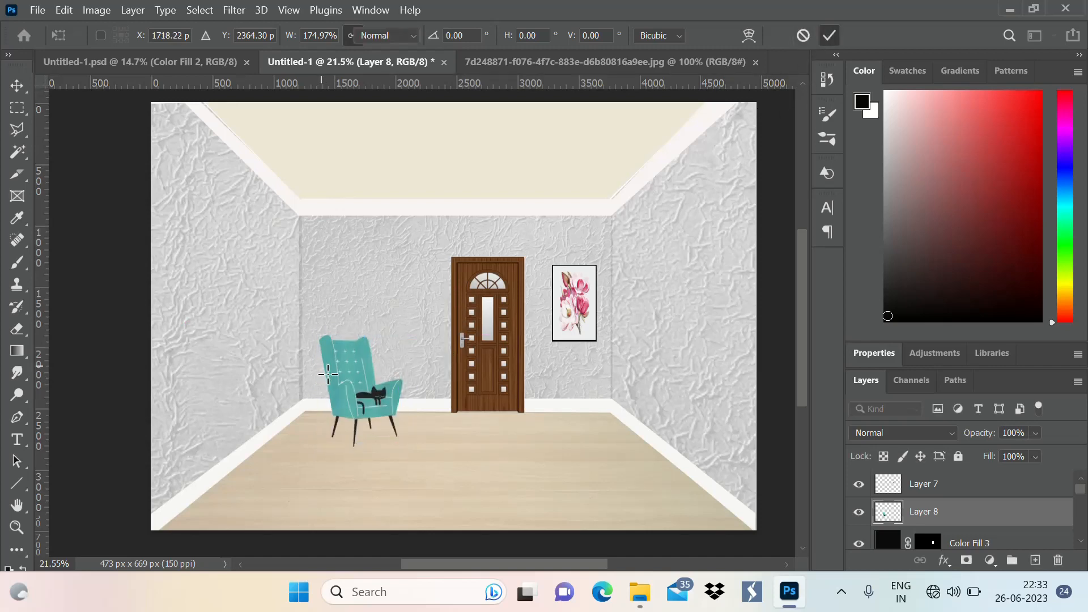
key(m)
scroll(402, 514, up, 3)
scroll(402, 514, up, 2)
scroll(389, 291, down, 3)
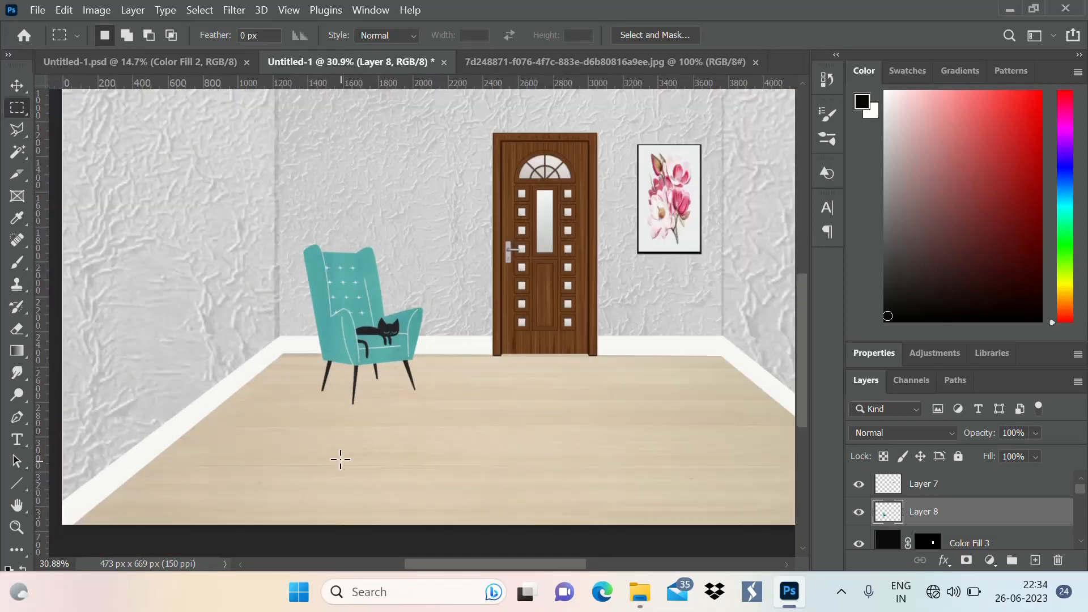
scroll(339, 459, down, 3)
click(14, 95)
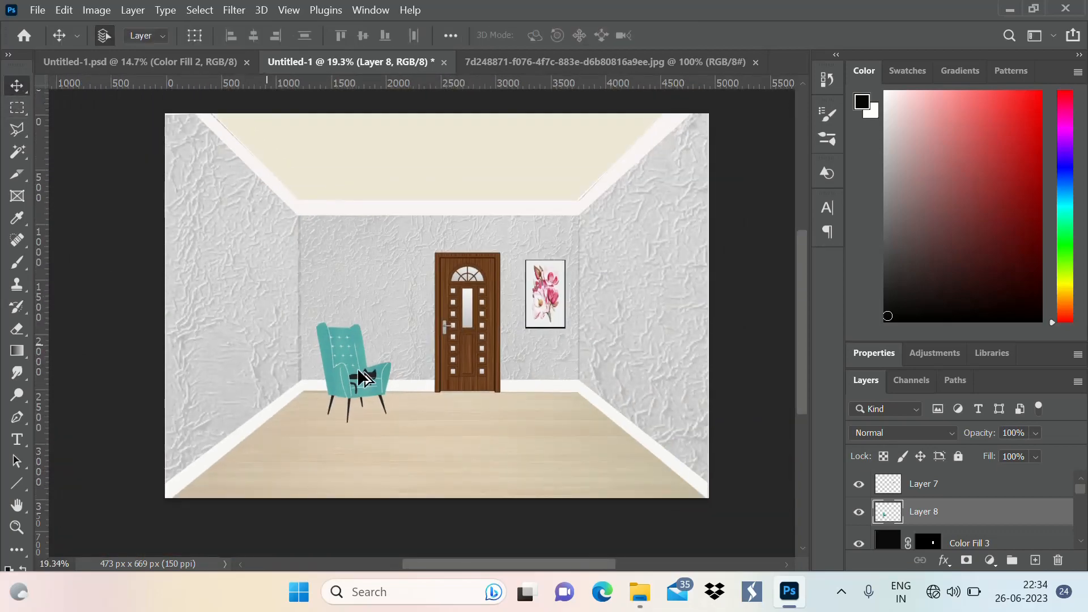
Place a horizontal guide level with the top of the armchair and shift the chair slightly towards the door.
scroll(360, 375, up, 3)
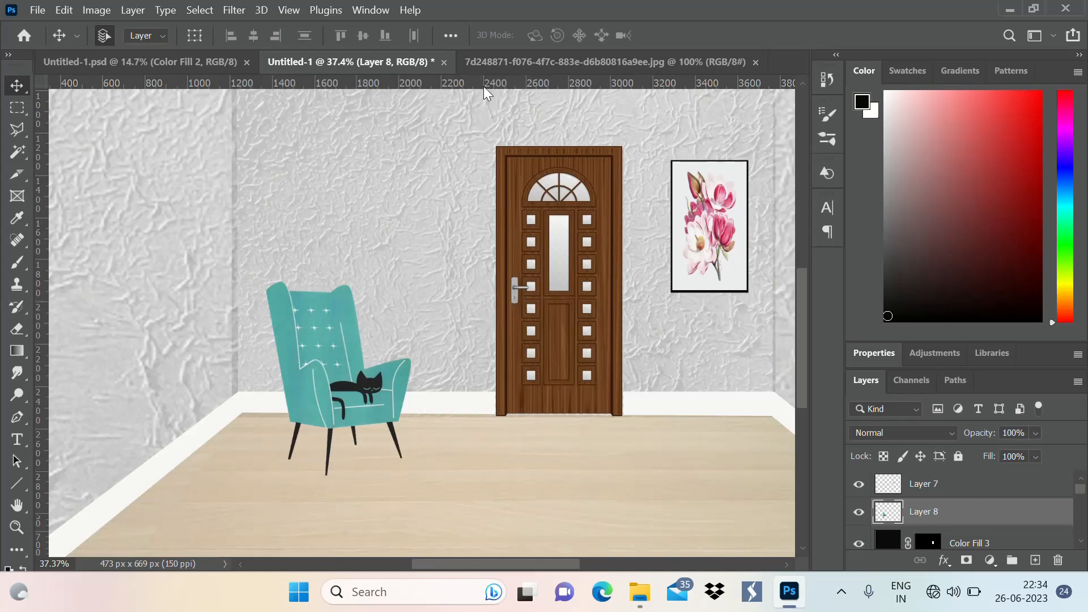
drag(484, 86, 517, 281)
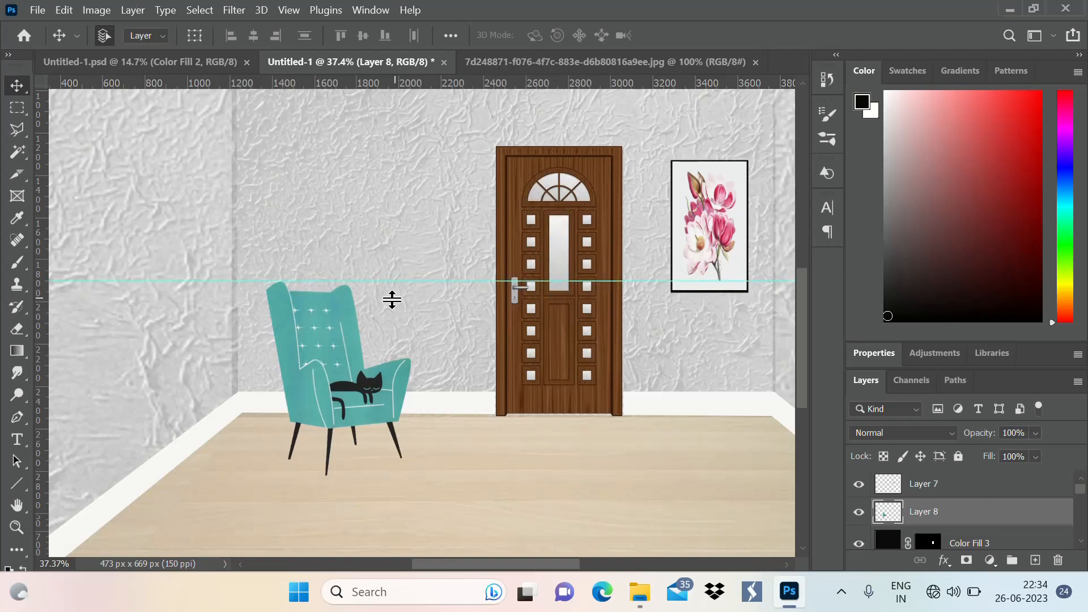
scroll(449, 291, down, 3)
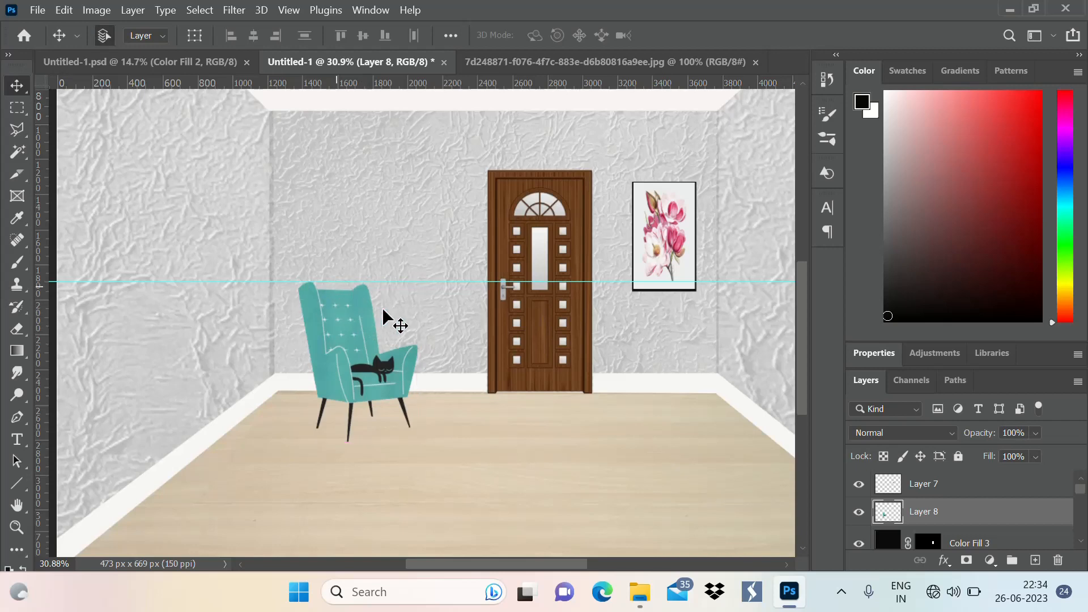
drag(364, 375, 381, 359)
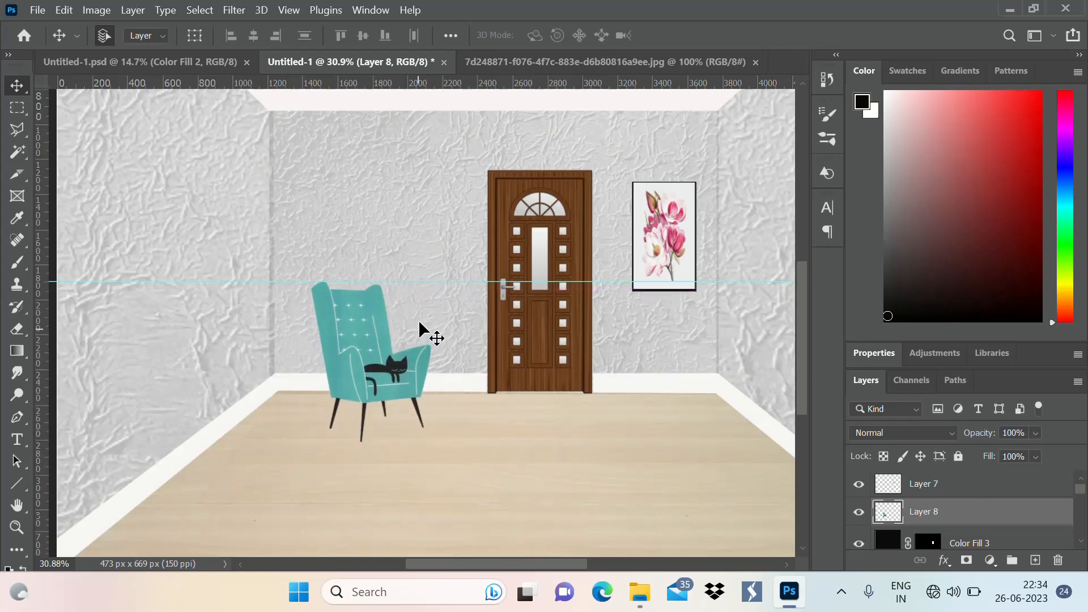
Remove the horizontal guide from the room document.
scroll(419, 321, down, 1)
scroll(404, 372, down, 6)
scroll(503, 357, up, 2)
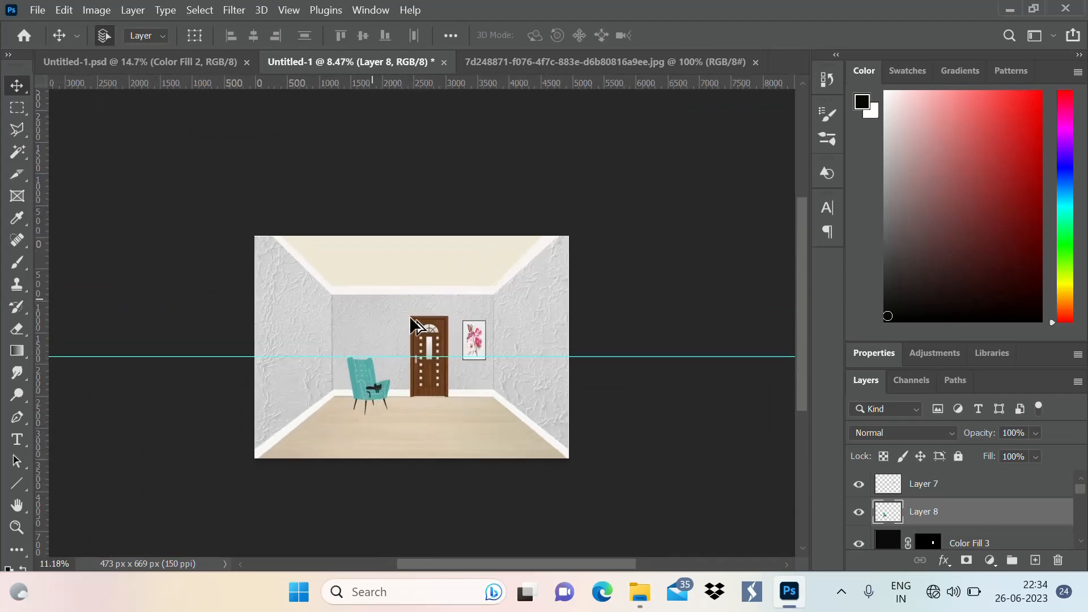
drag(657, 362, 625, 85)
scroll(501, 377, down, 1)
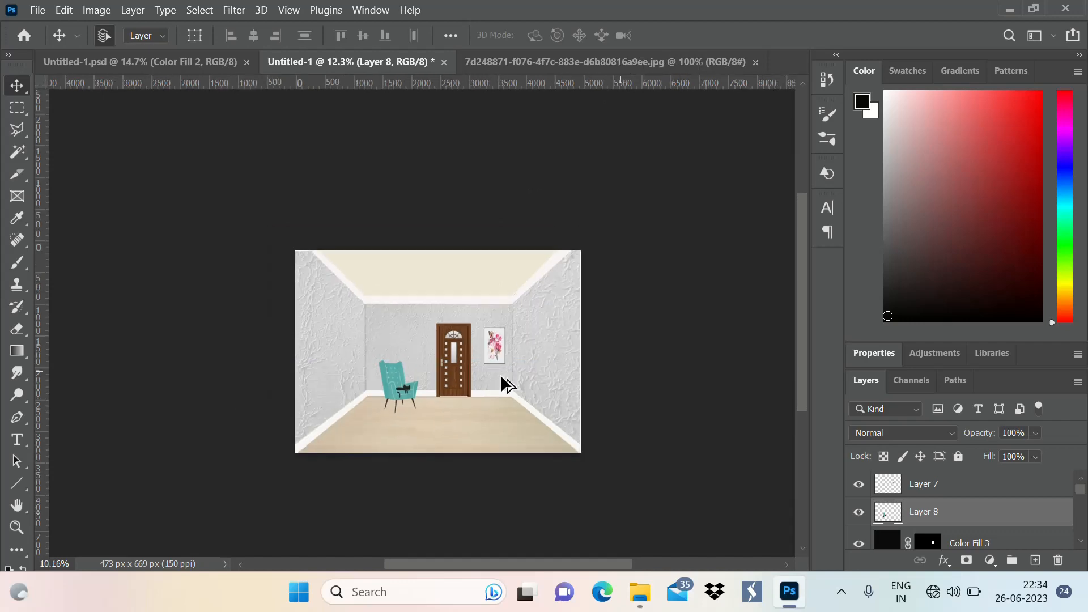
Move the armchair slightly away from the door, towards the back wall's left corner.
scroll(454, 380, up, 4)
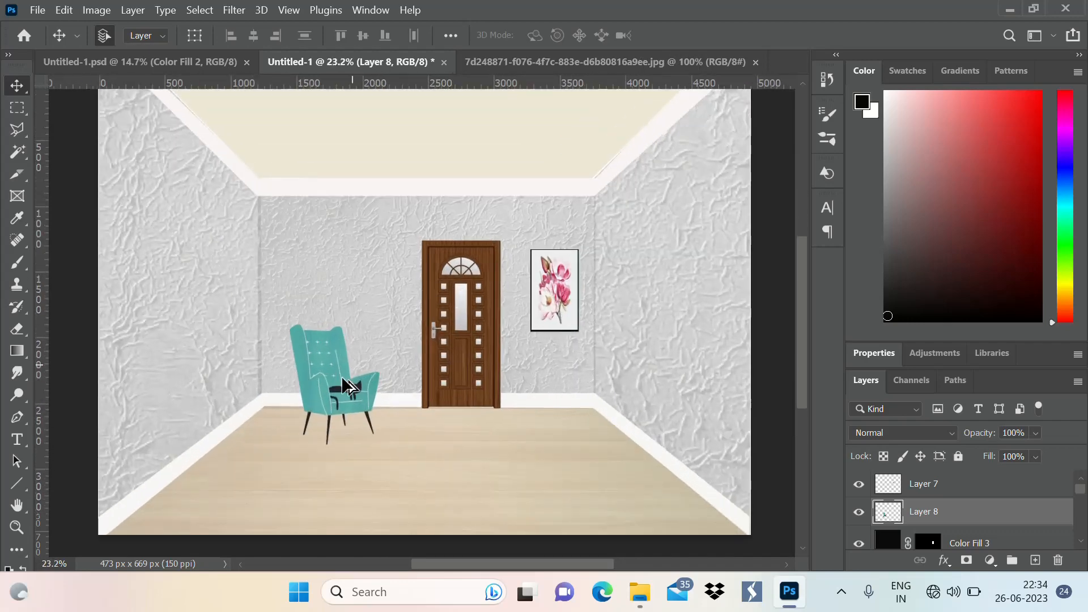
drag(342, 393, 328, 396)
scroll(411, 367, down, 2)
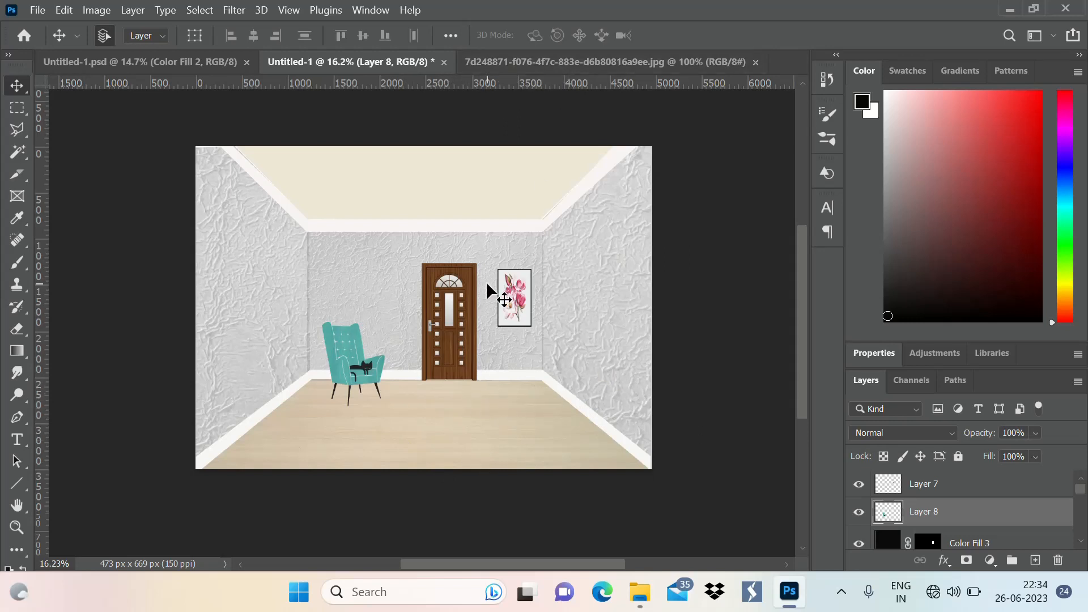
scroll(409, 237, up, 3)
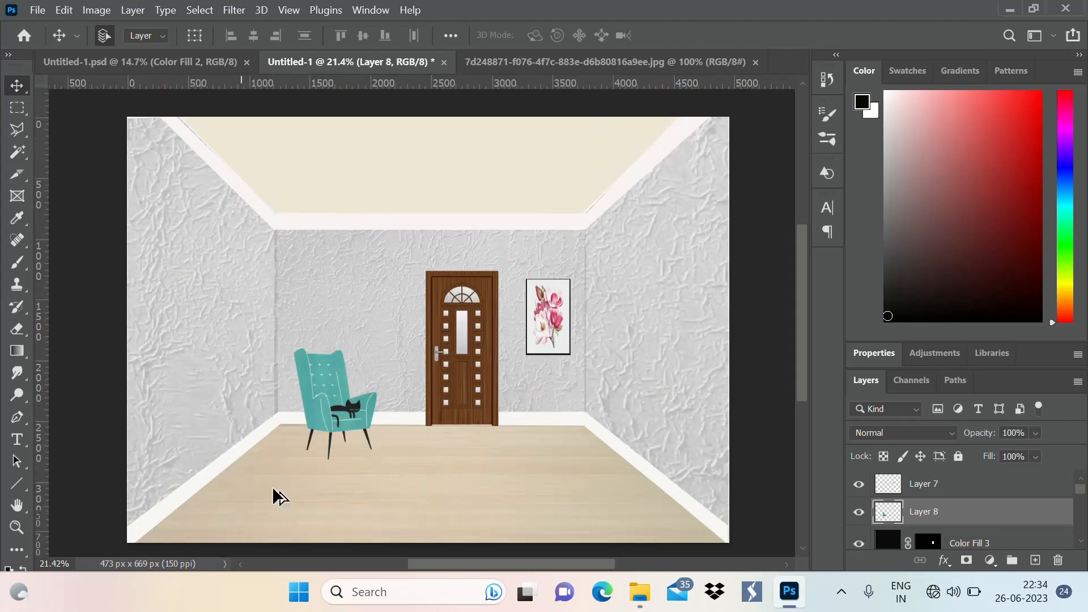
scroll(471, 381, down, 4)
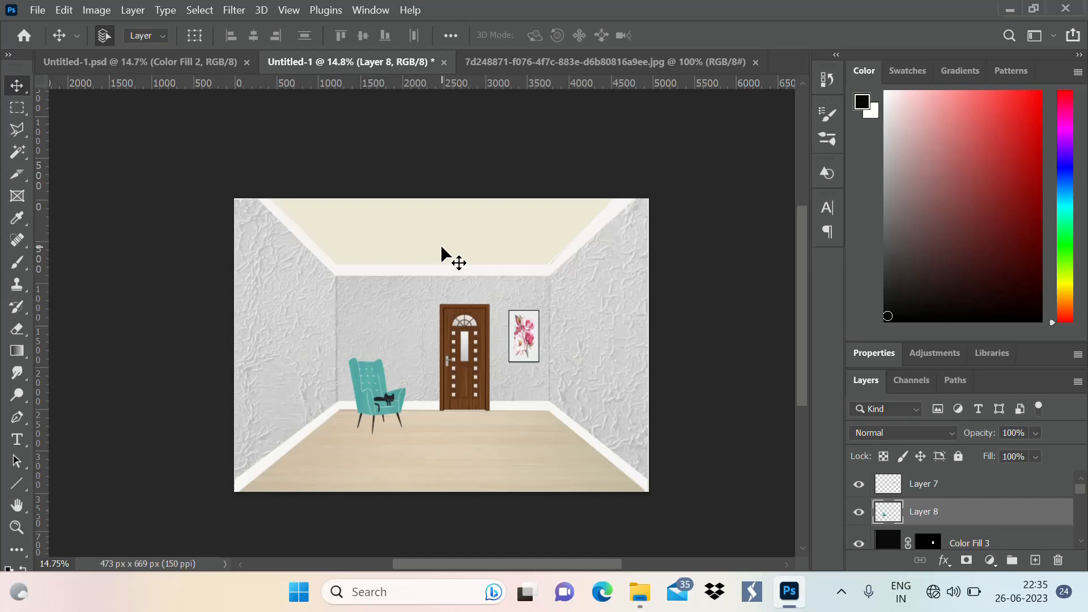
Open the seated-woman image from the youtube folder in Photoshop.
click(633, 604)
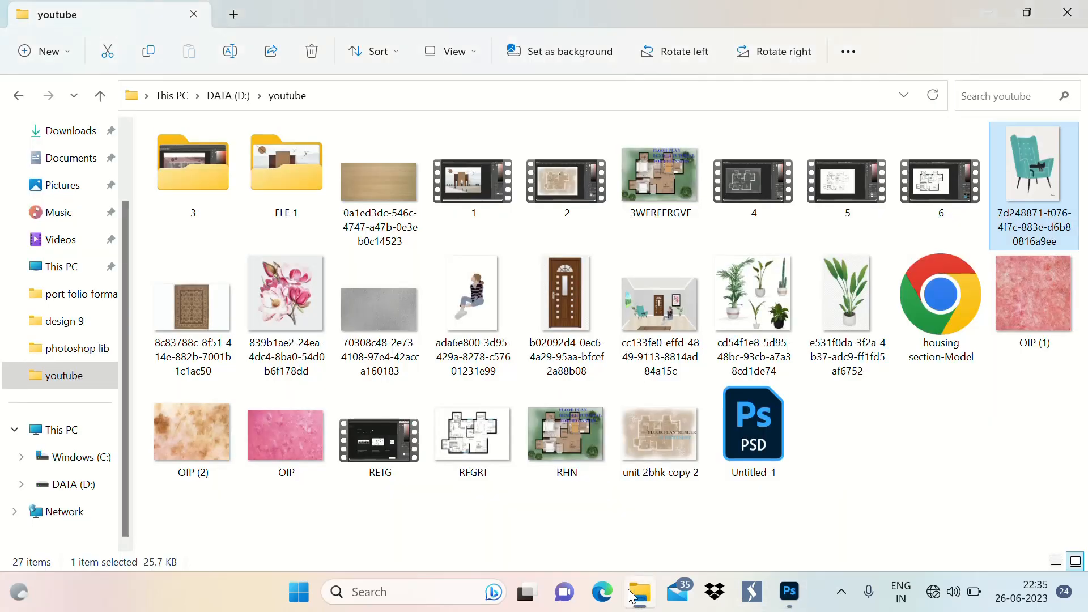
click(485, 315)
right_click(485, 315)
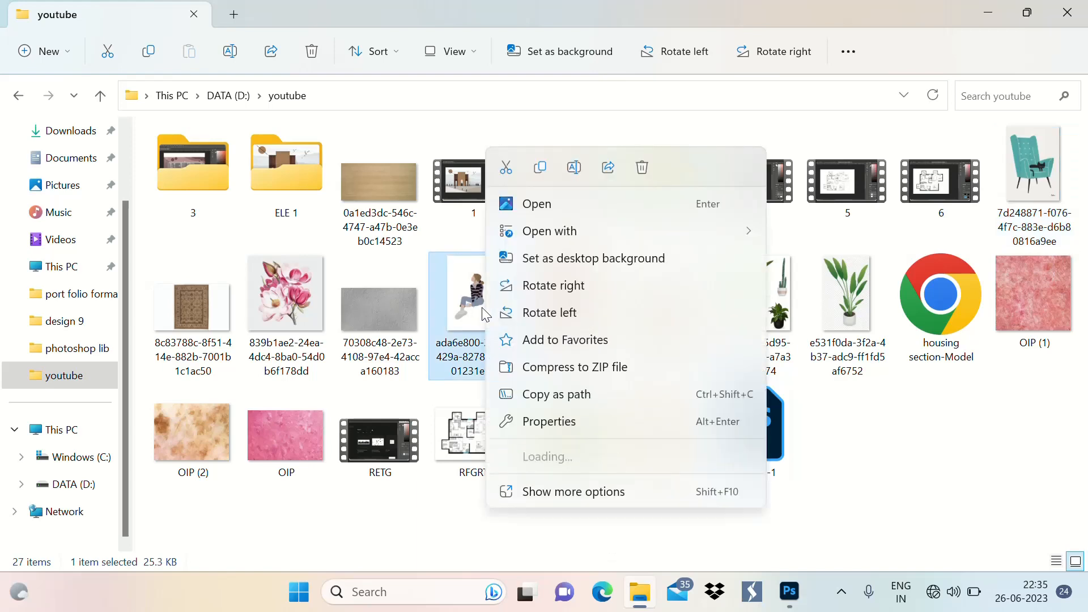
mouse_move(589, 235)
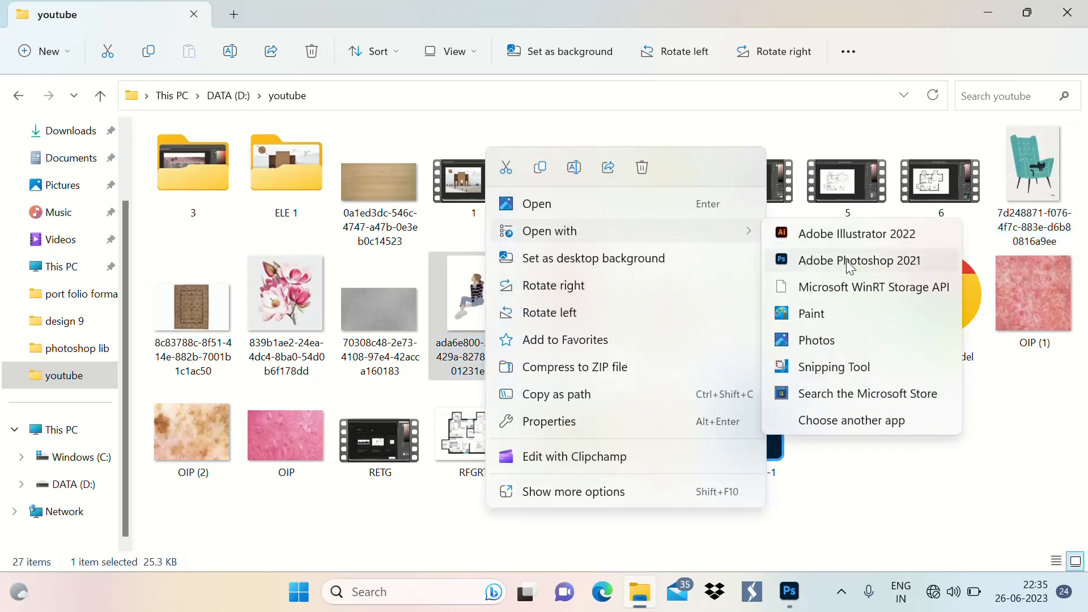
click(845, 261)
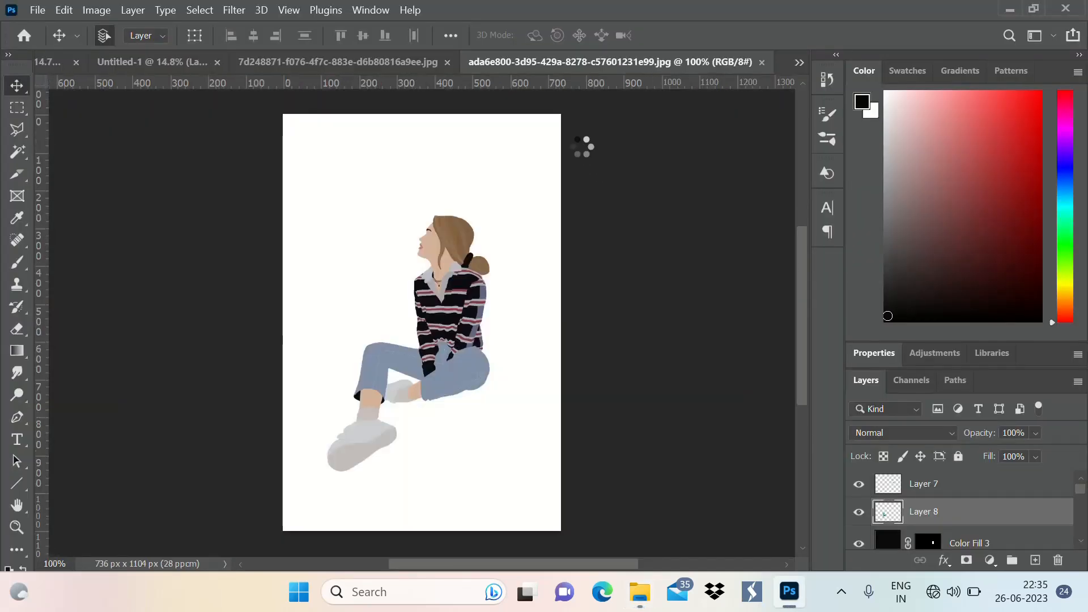
Select the white background around the seated woman with the Magic Wand and invert the selection to isolate her.
key(w)
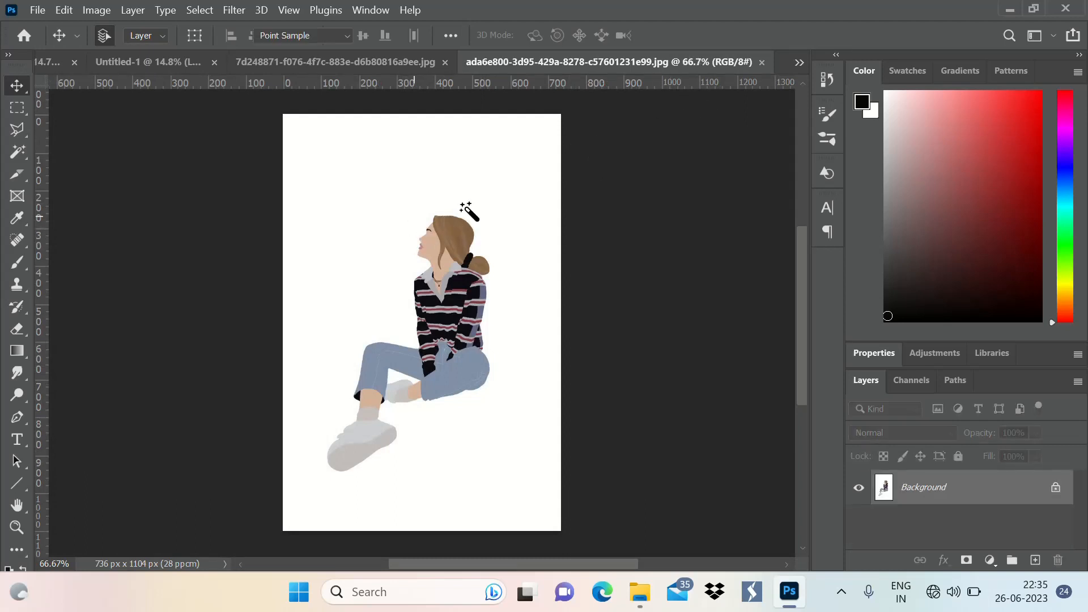
click(488, 204)
right_click(421, 311)
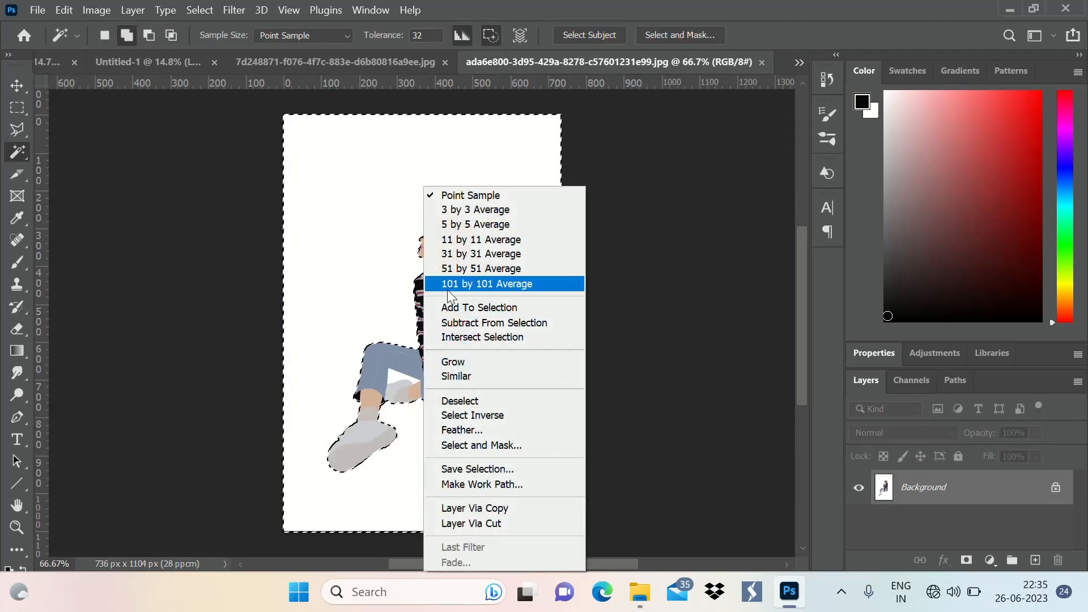
click(470, 415)
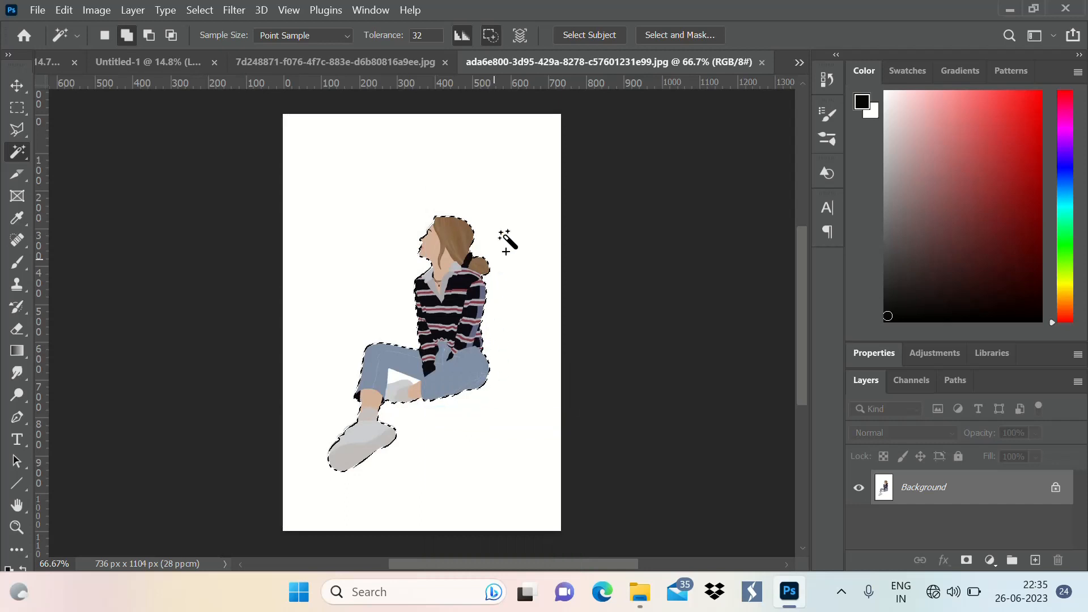
Paste the isolated woman into the Untitled-1 room document as a new layer.
click(155, 60)
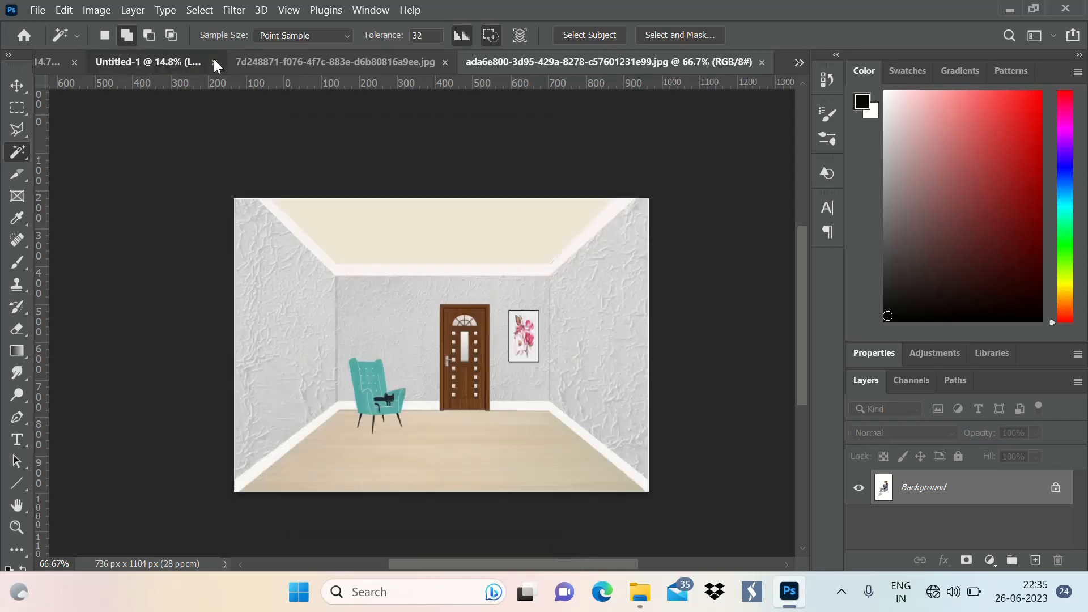
key(ctrl+v)
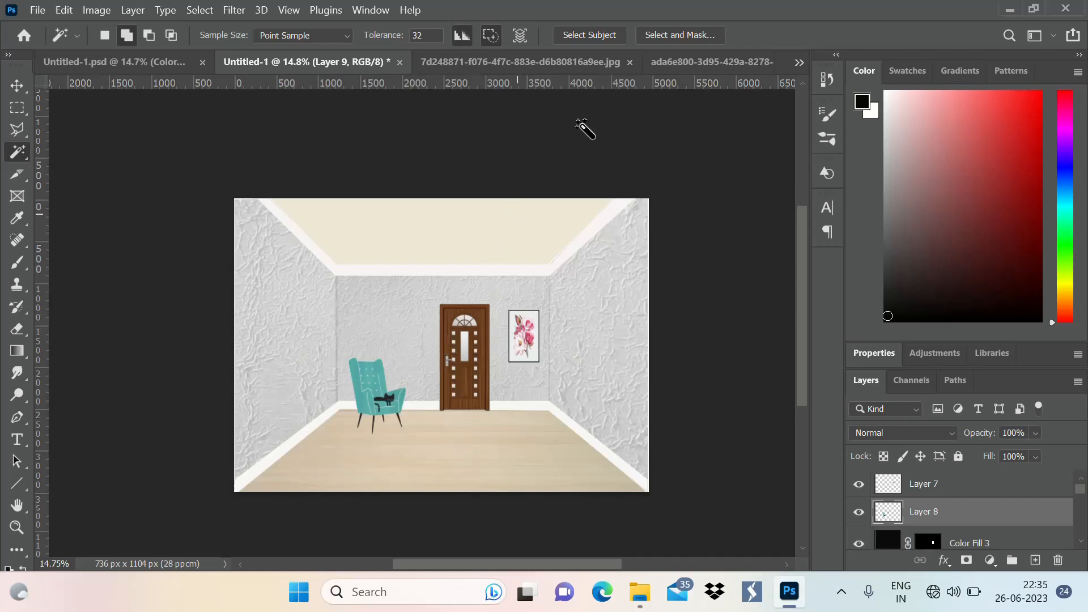
click(674, 60)
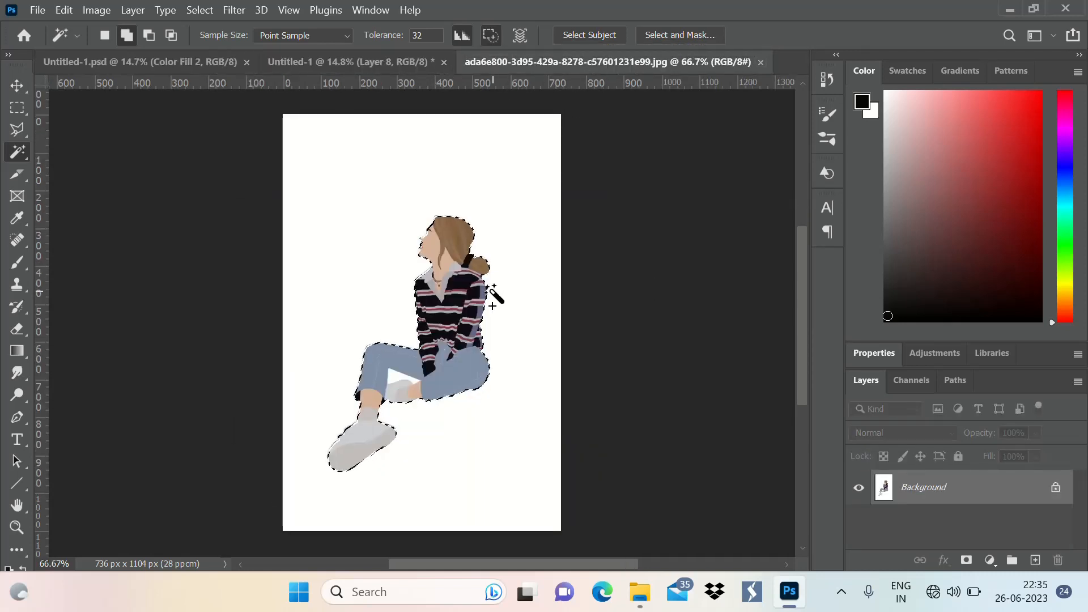
click(183, 60)
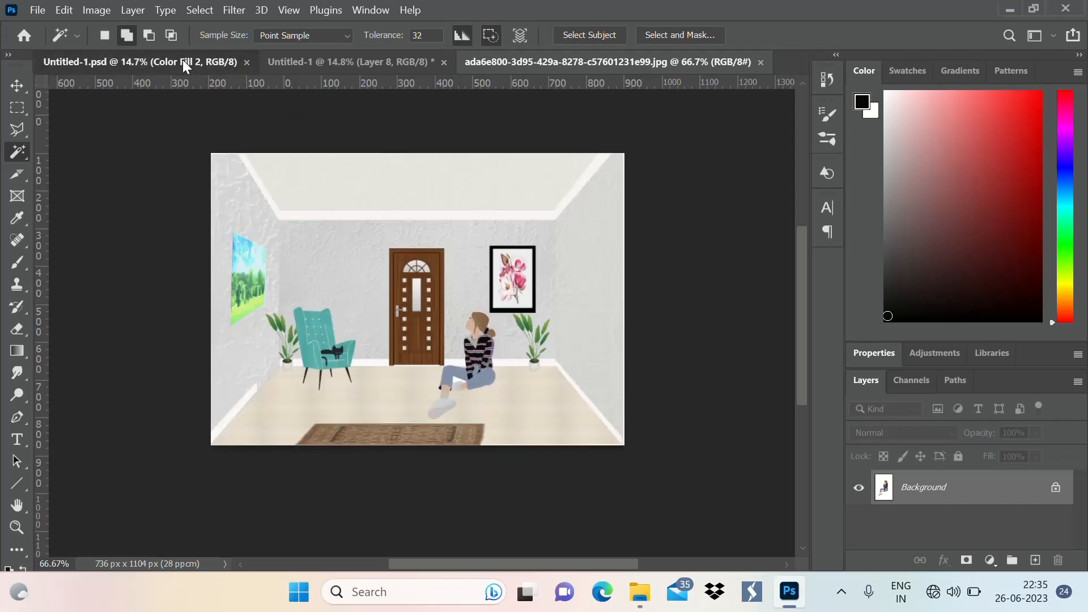
click(363, 63)
key(ctrl+v)
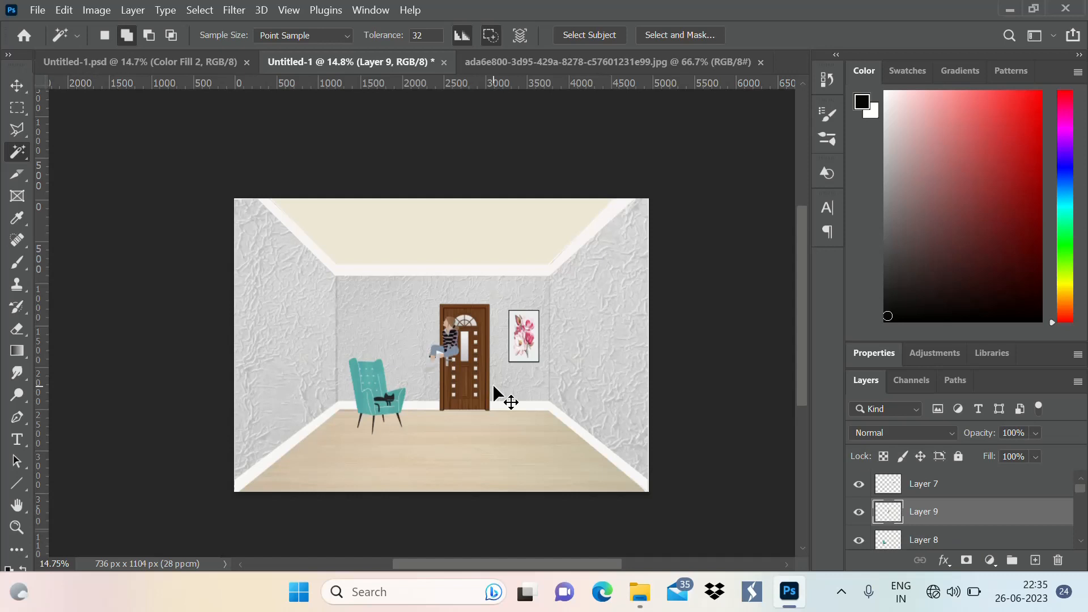
Enlarge the pasted woman to 135.36%, place her on the floor below the flower picture, and apply the transform.
key(ctrl+t)
drag(443, 350, 510, 422)
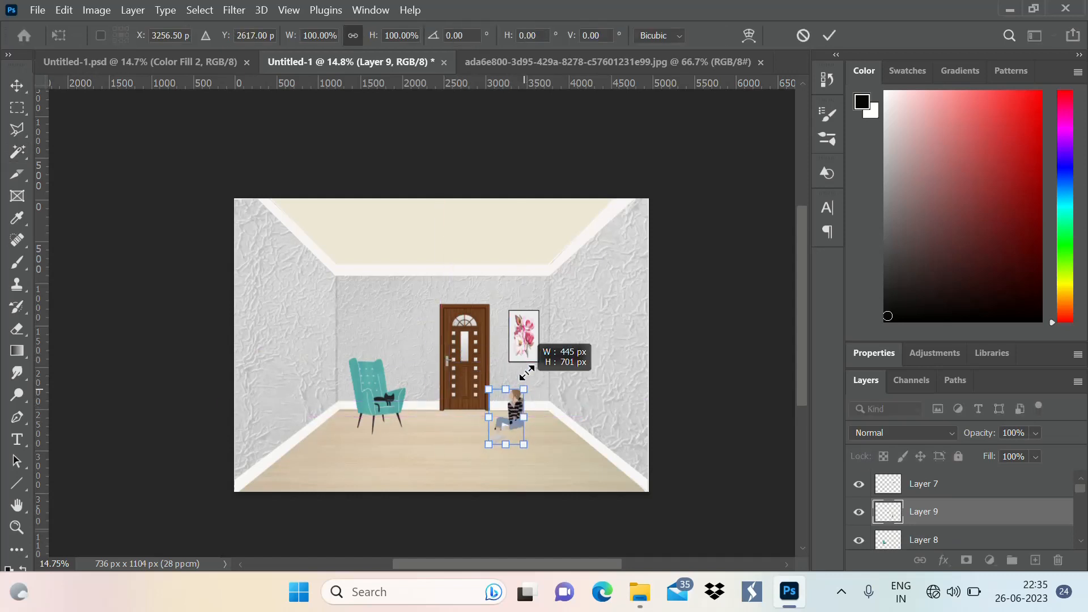
drag(527, 373, 533, 363)
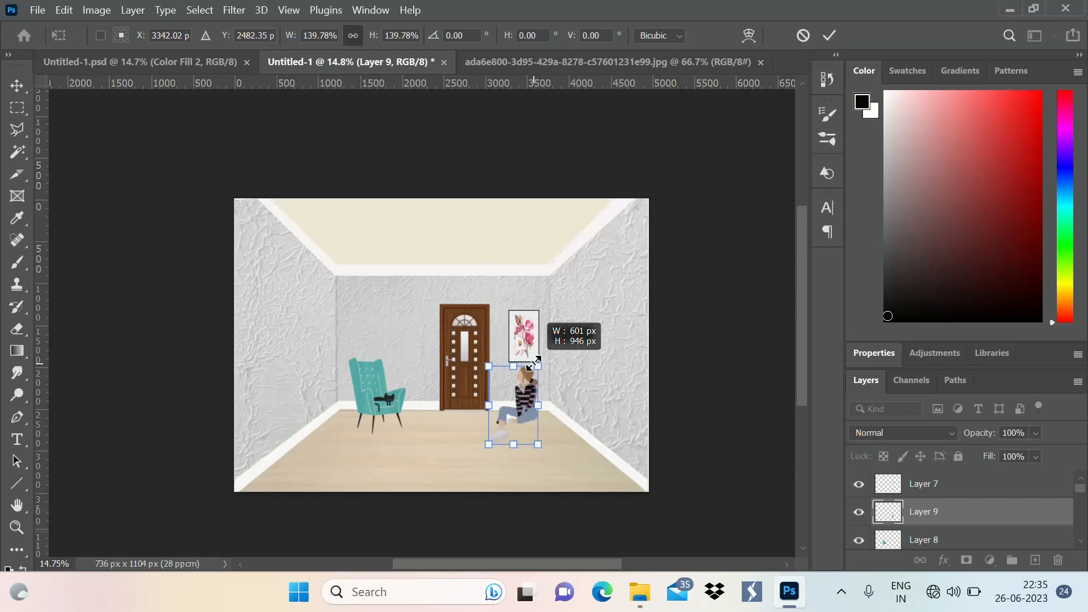
drag(533, 363, 543, 372)
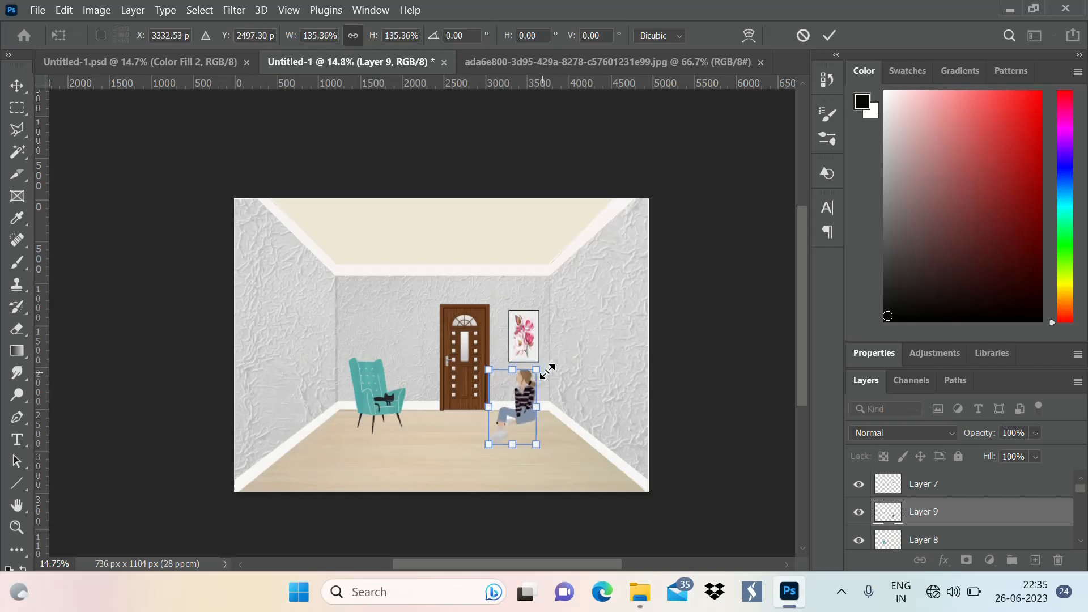
click(831, 36)
scroll(567, 485, up, 5)
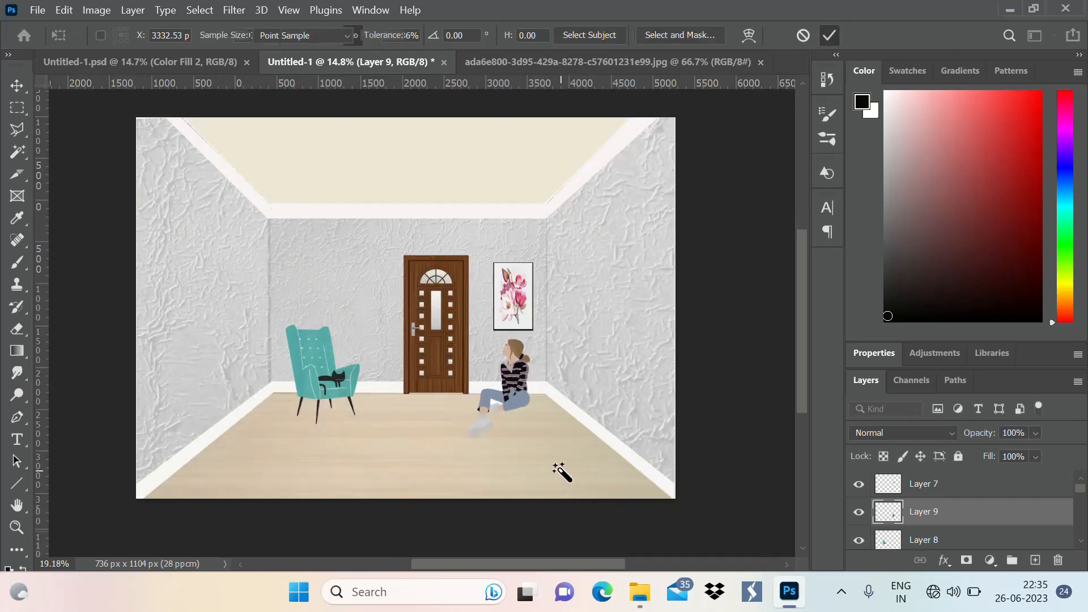
Return to the seated-woman image and clear its existing selection.
click(607, 60)
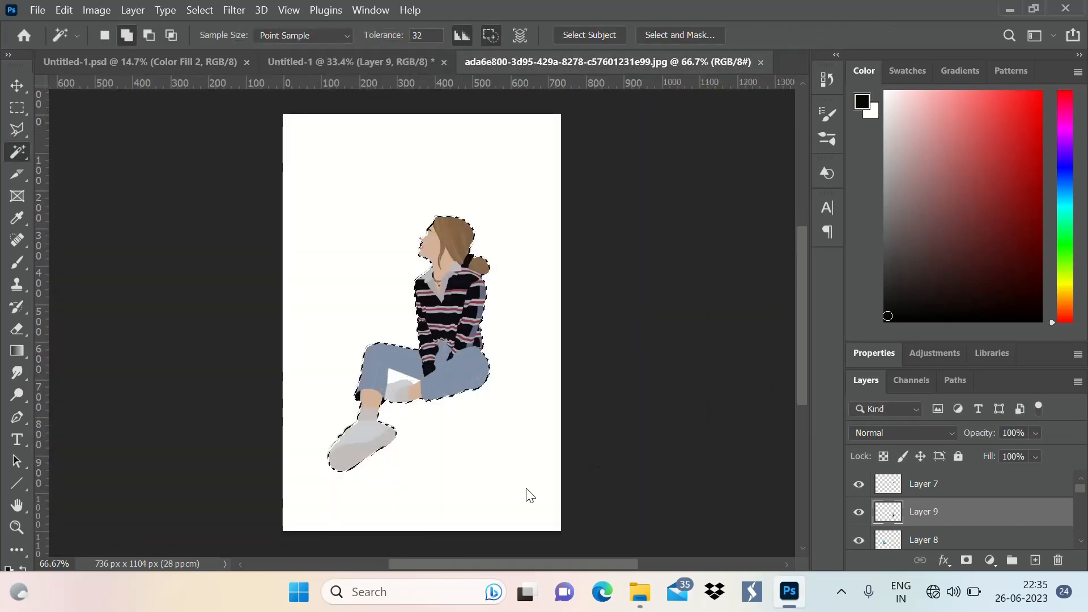
scroll(385, 392, up, 3)
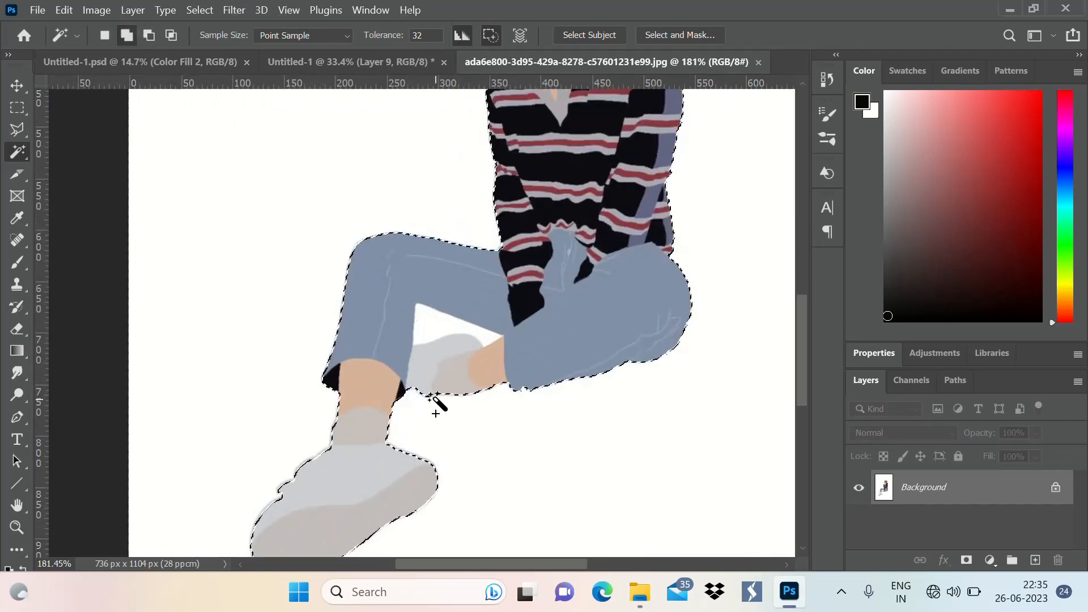
scroll(436, 413, down, 3)
key(ctrl+d)
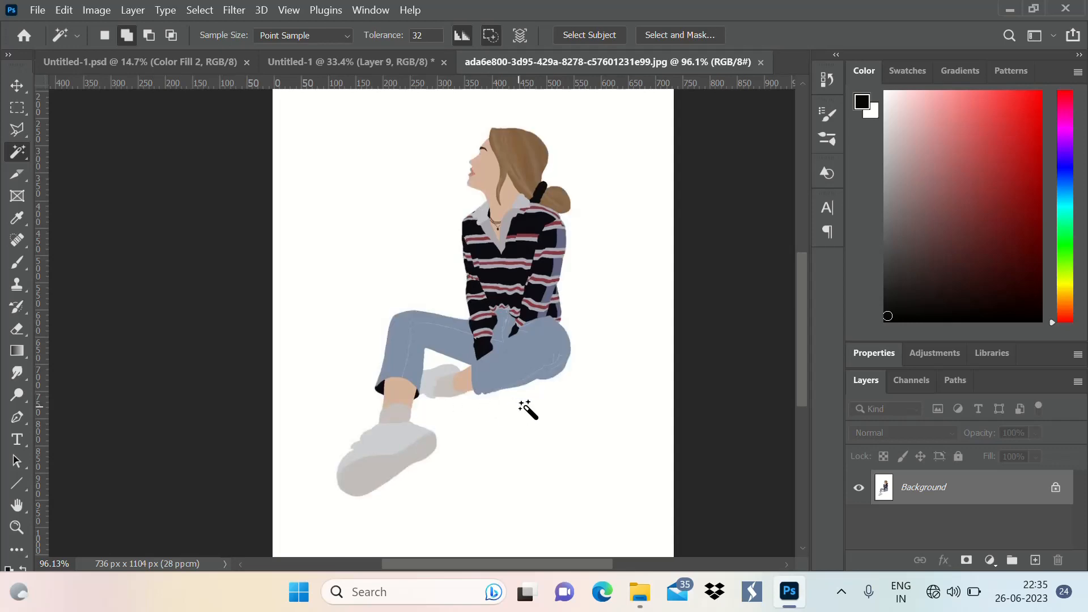
Select the white background plus the gap between the woman's legs with the Magic Wand, and invert the selection.
click(548, 431)
scroll(422, 352, up, 4)
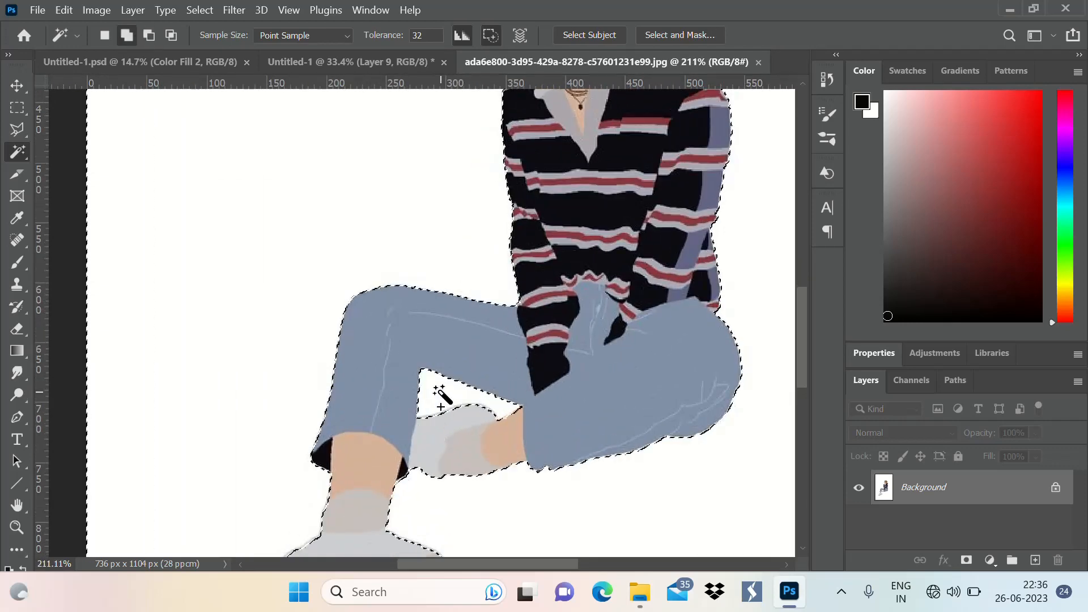
scroll(493, 407, down, 3)
scroll(493, 407, down, 3)
right_click(516, 356)
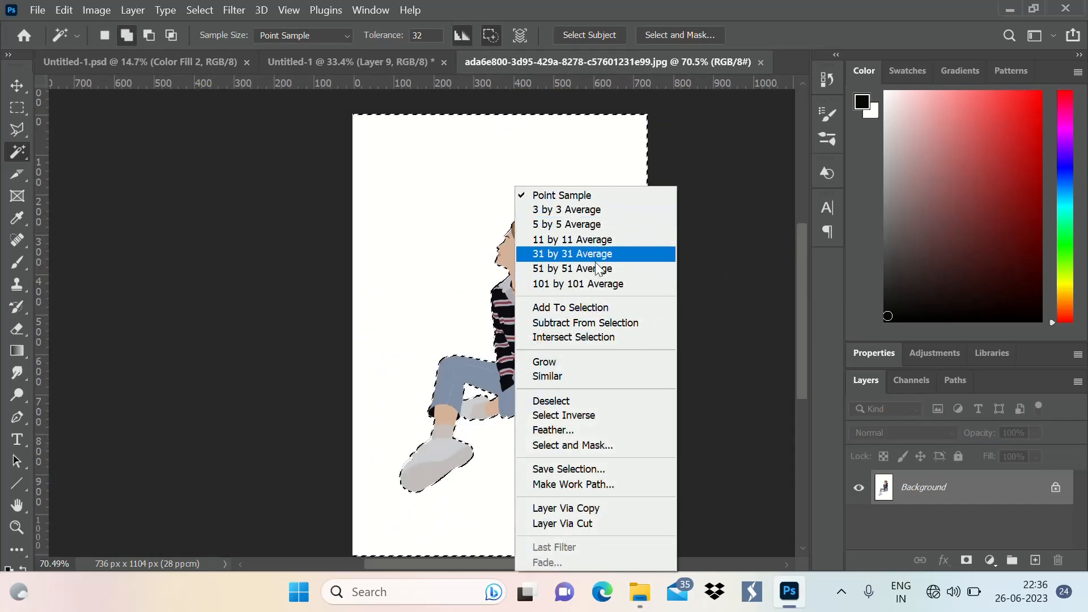
click(589, 416)
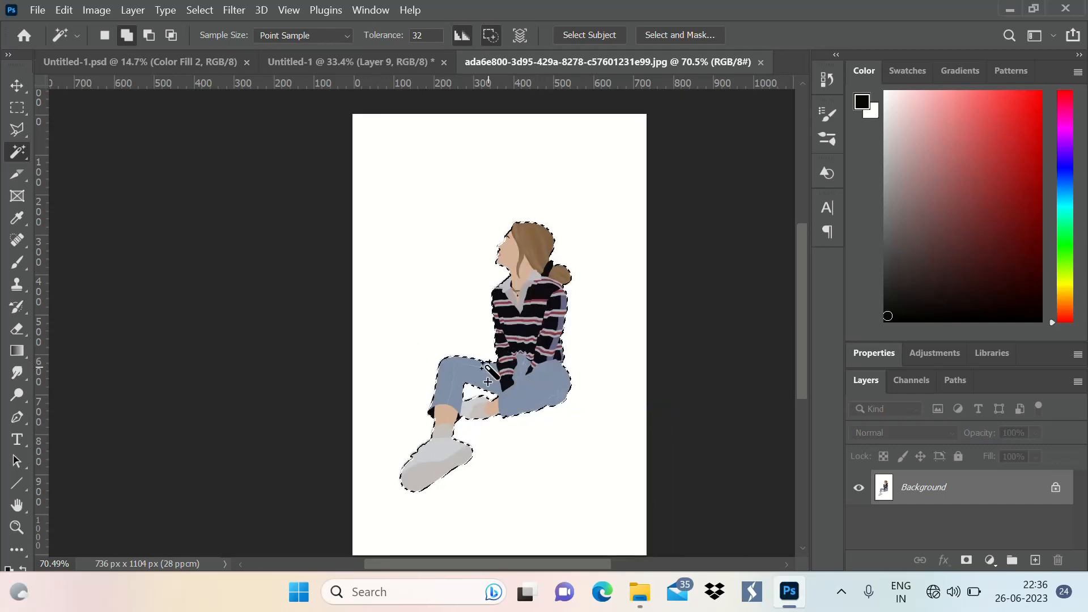
Delete the previously pasted woman layer from the room document.
click(305, 63)
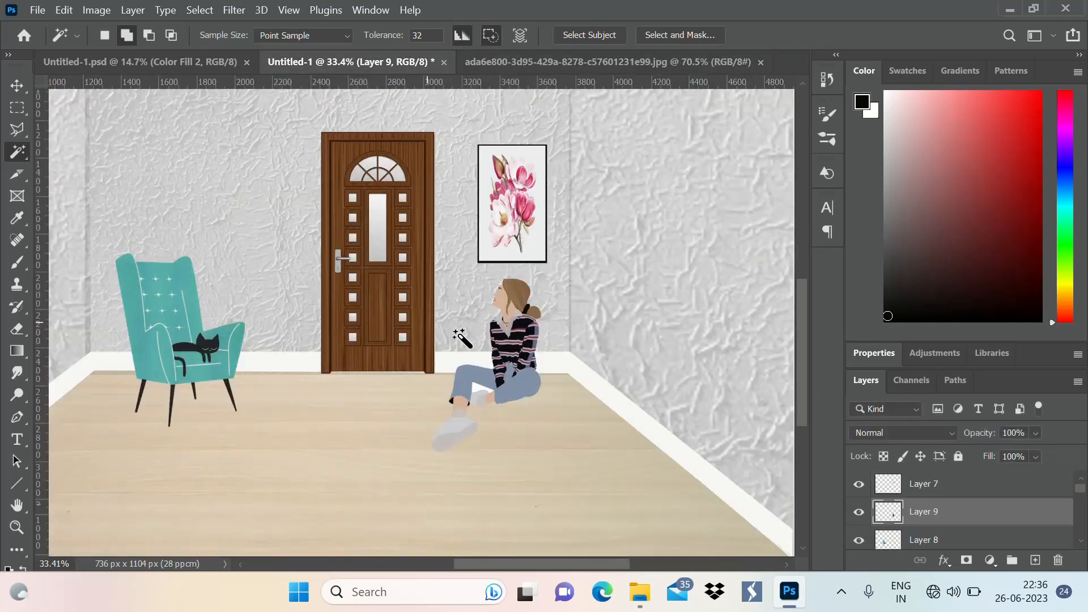
click(15, 89)
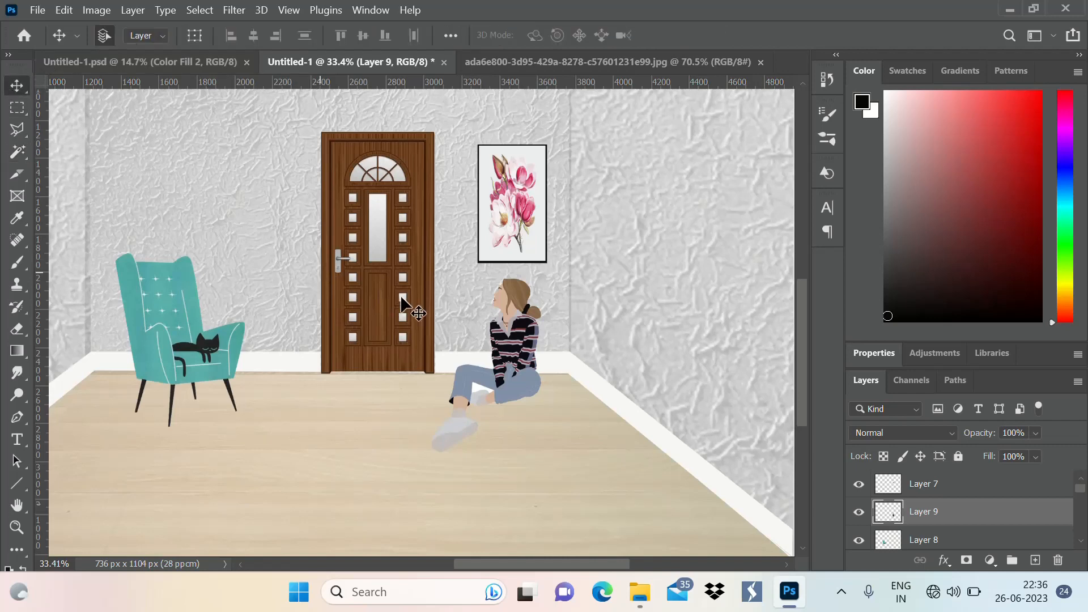
key(Delete)
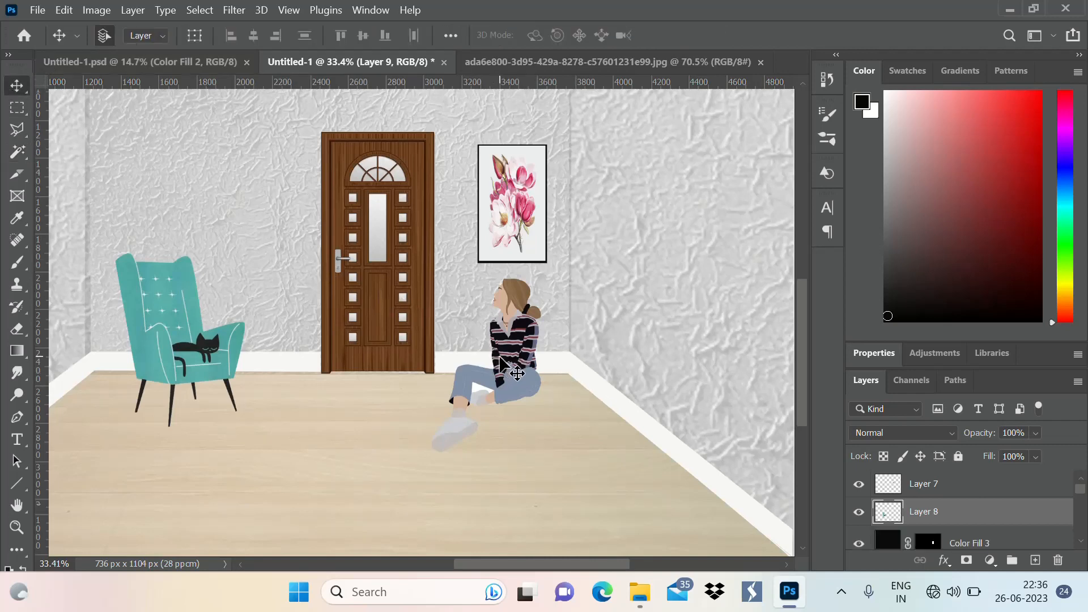
Paste the cut-out woman into the room, place her on the floor beside the door, and enlarge her to 130.12%.
scroll(509, 365, down, 3)
scroll(518, 340, up, 3)
scroll(483, 283, up, 2)
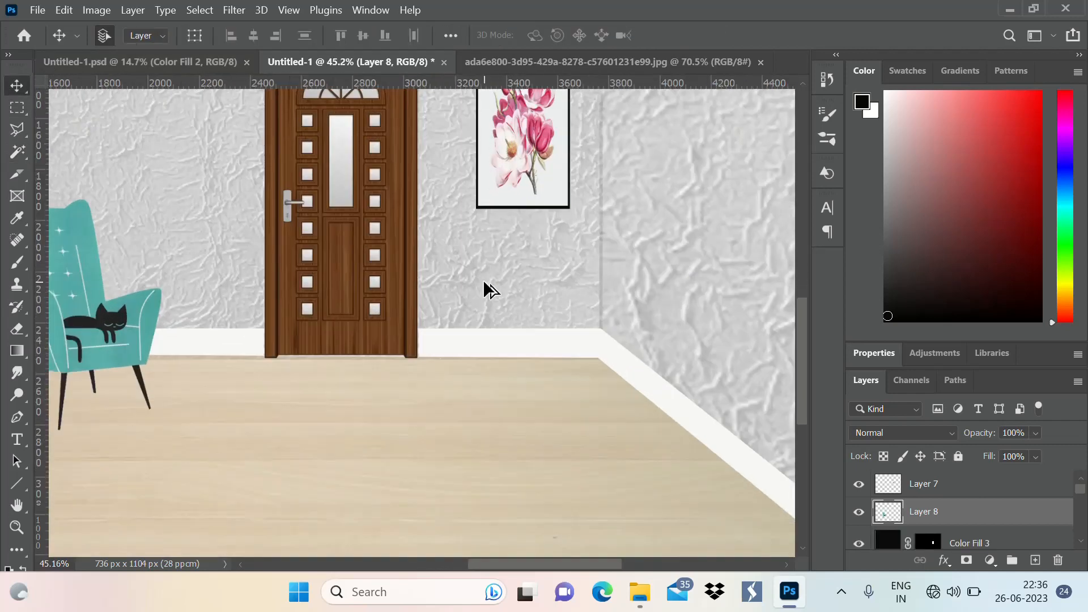
key(ctrl+z)
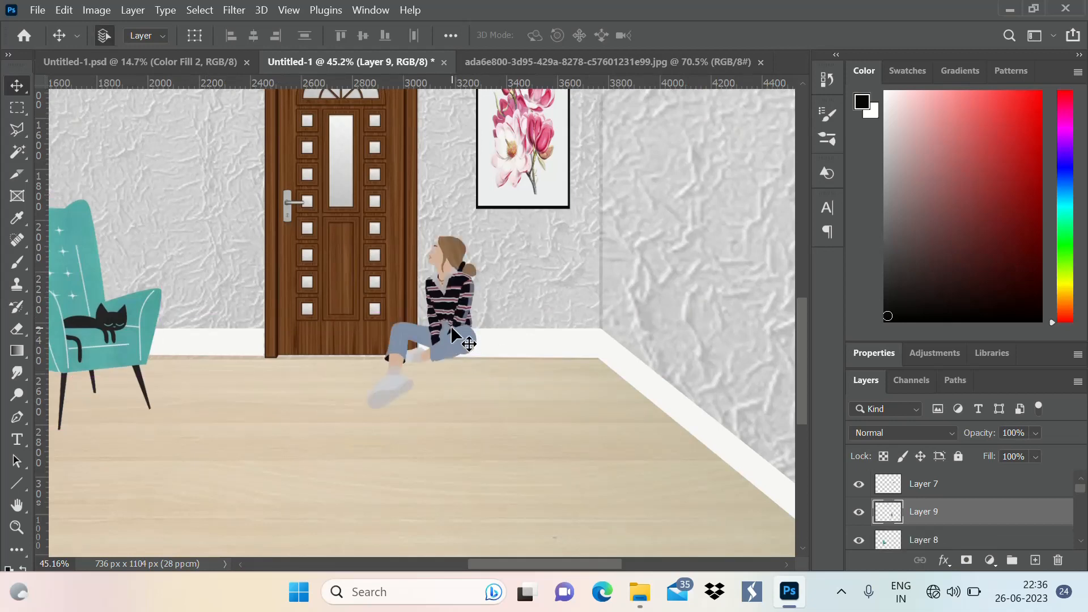
drag(450, 326, 478, 360)
key(ctrl+t)
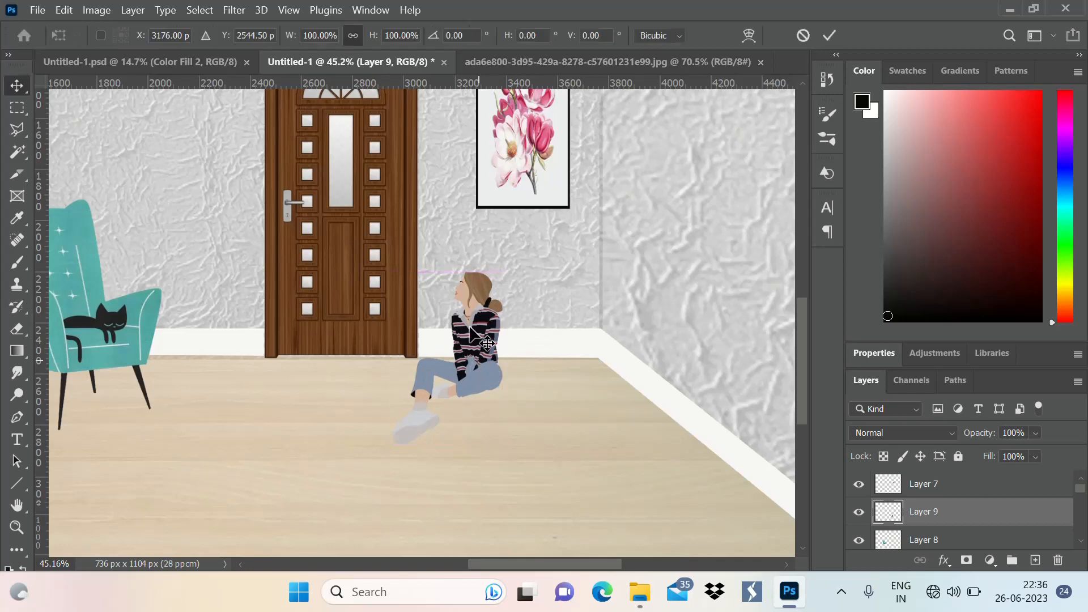
drag(389, 272, 357, 221)
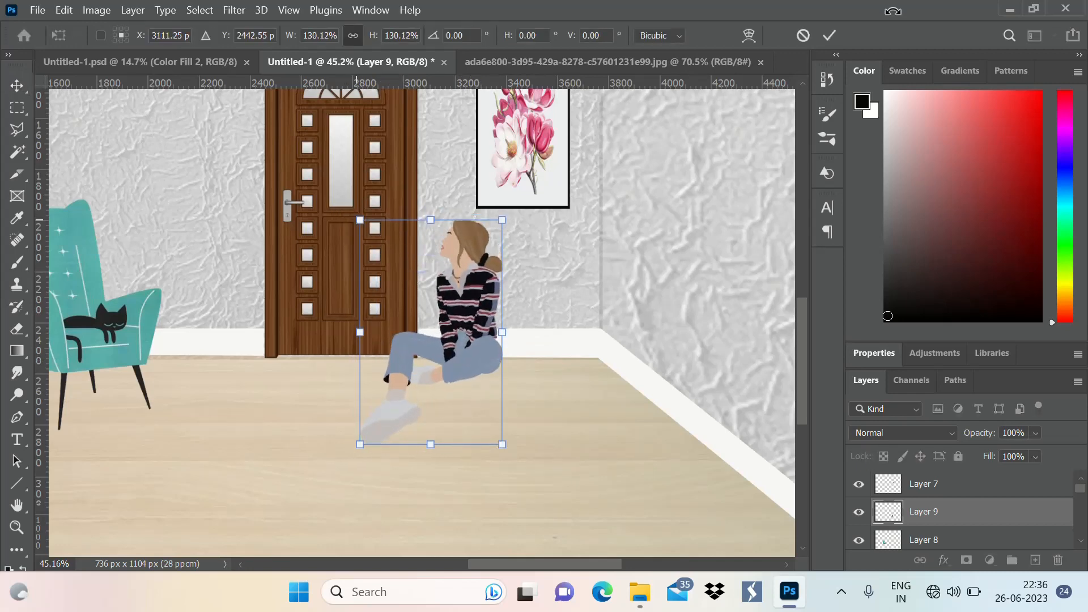
click(832, 36)
Shift the enlarged woman slightly away from the door so she sits below the flower picture.
scroll(577, 304, down, 3)
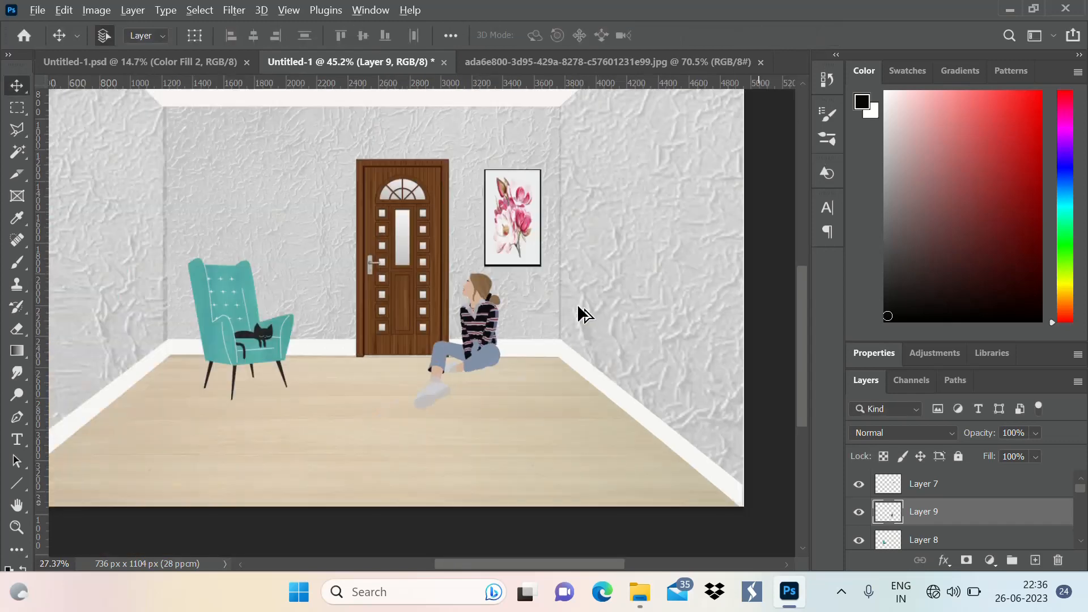
scroll(533, 317, up, 1)
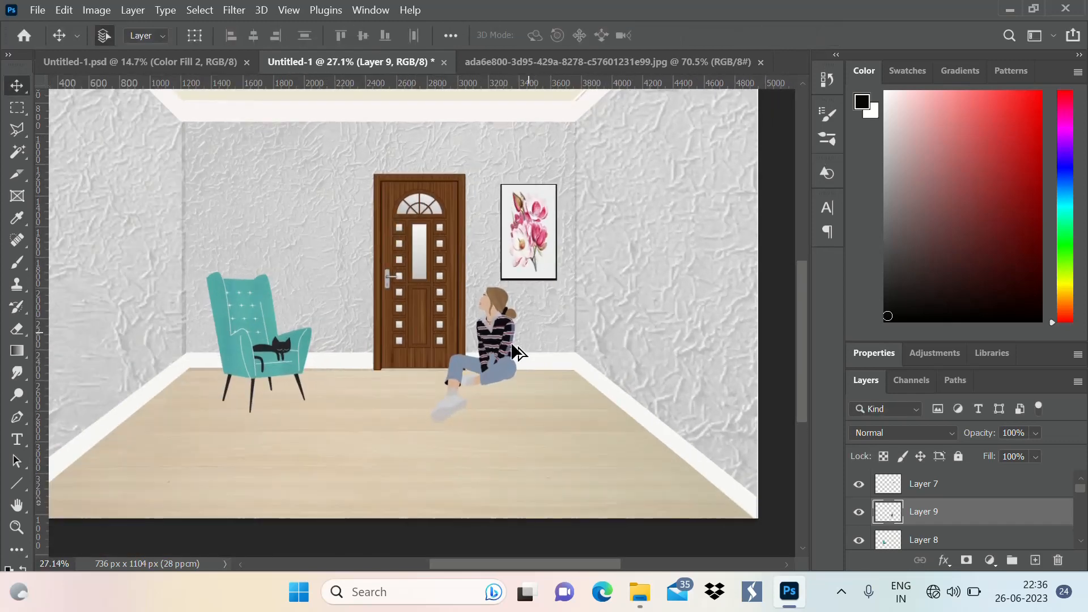
scroll(506, 358, up, 2)
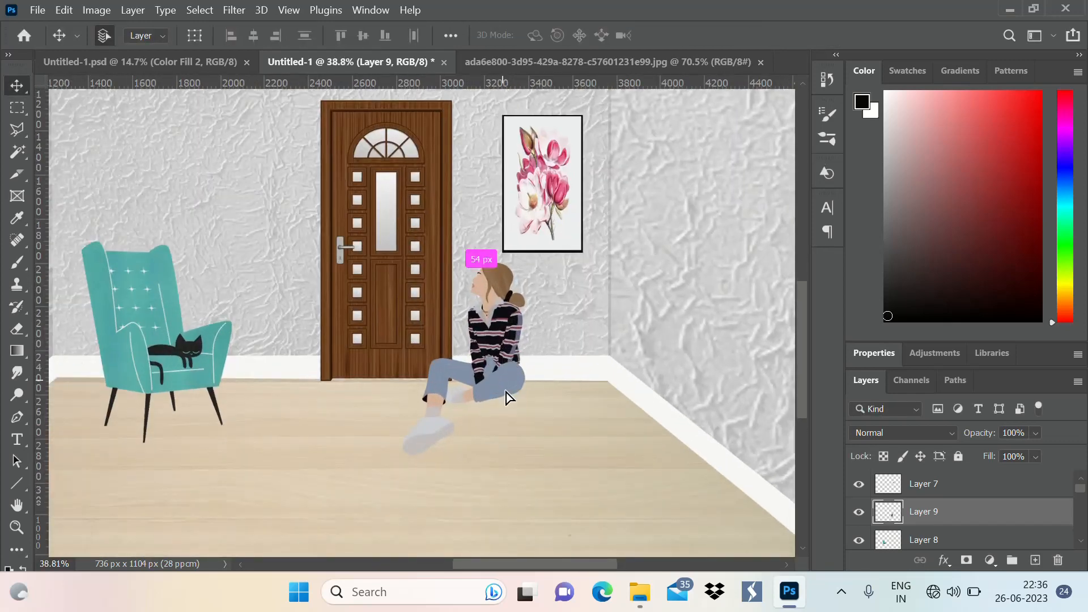
drag(506, 391, 512, 397)
scroll(491, 251, down, 2)
scroll(437, 275, up, 1)
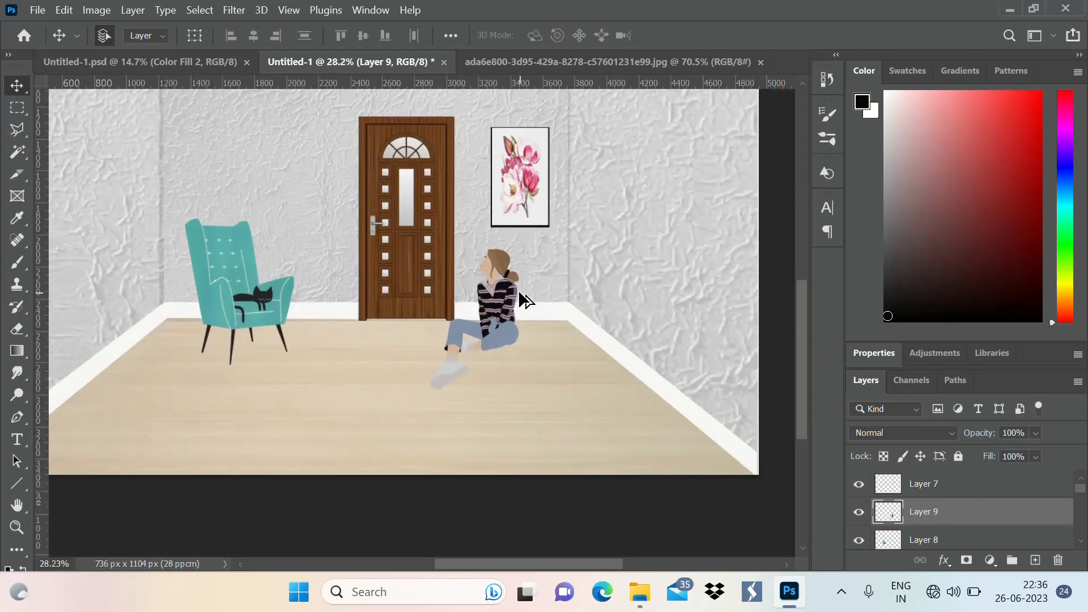
scroll(518, 290, down, 1)
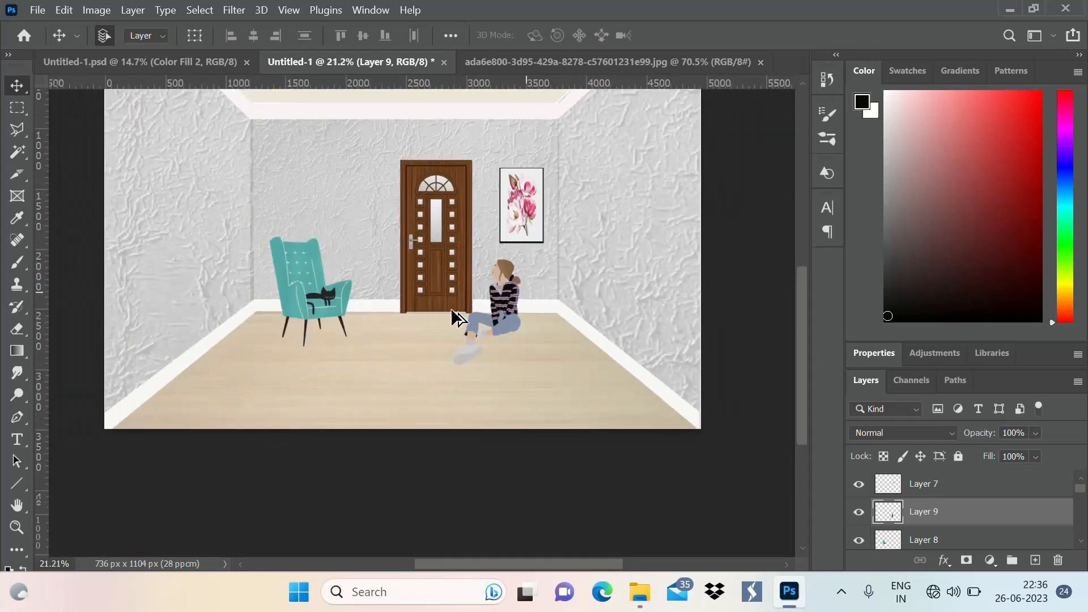
Close the seated-woman image and open the potted-plants image cd54f1e8-5d95-48bc-93cb-a7a38cd1de74 from the youtube folder in Photoshop.
click(760, 62)
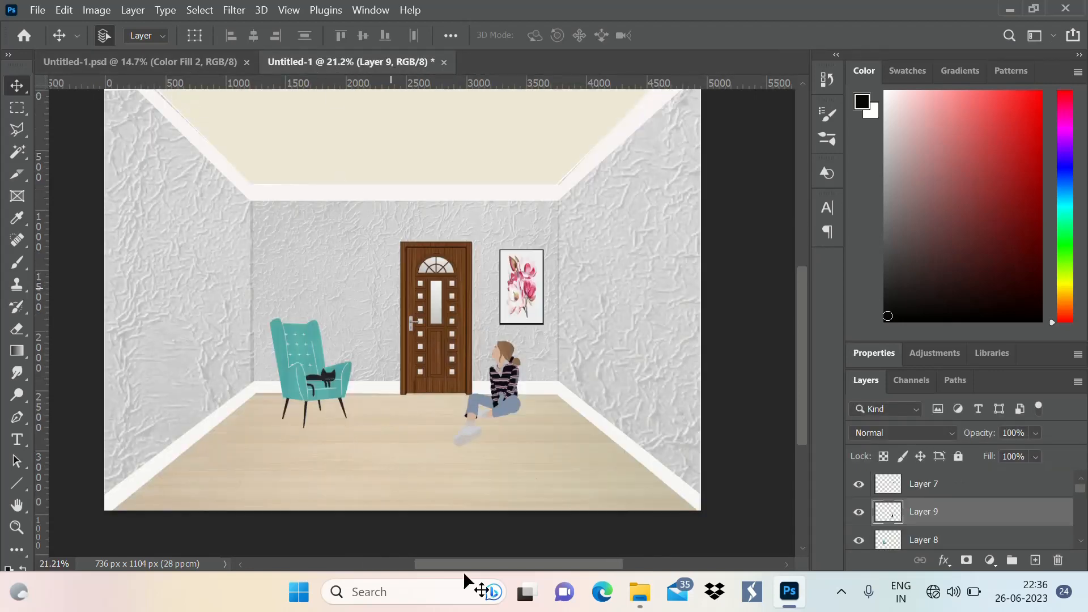
click(636, 594)
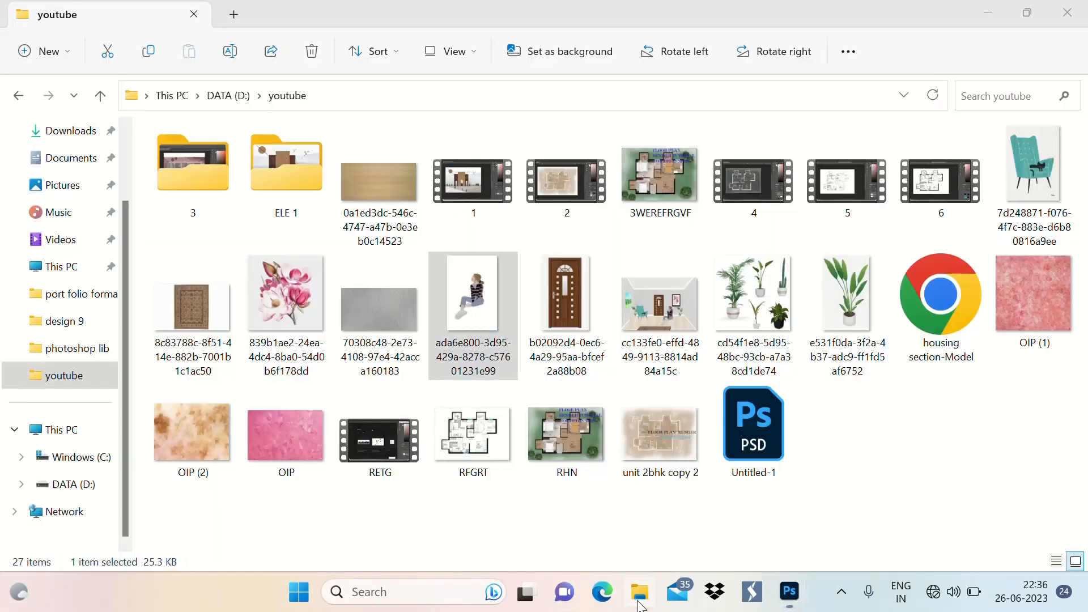
click(776, 318)
right_click(777, 318)
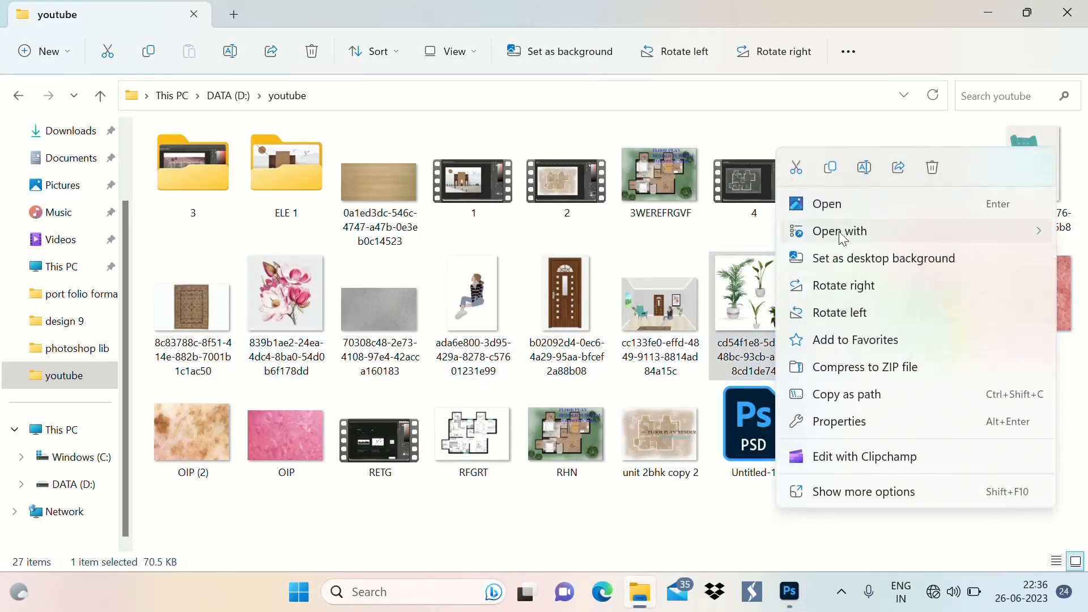
mouse_move(850, 231)
click(643, 268)
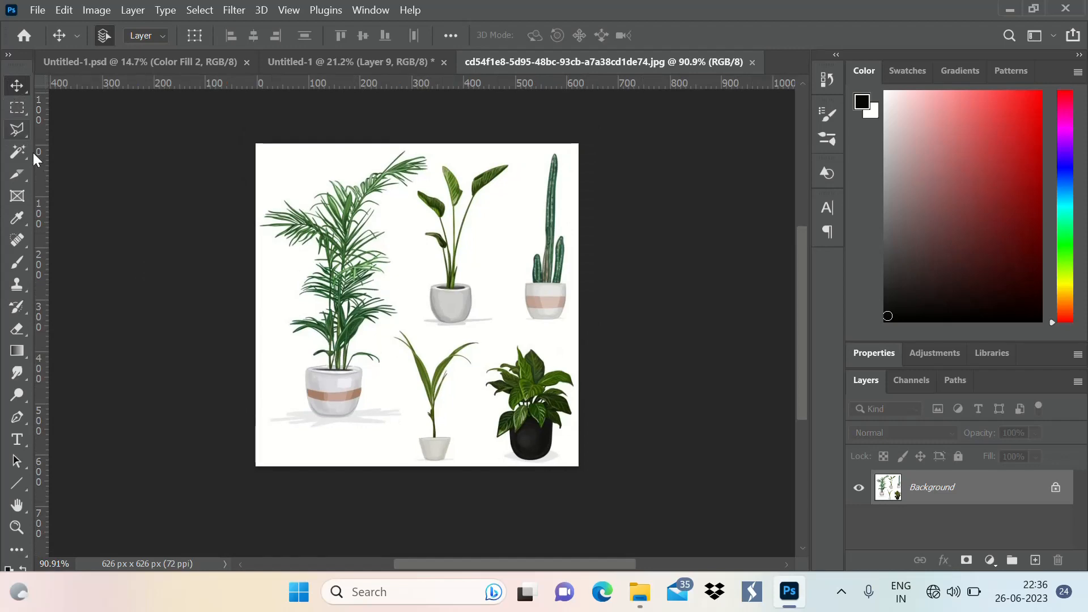
Select the white background around the potted plants with the Magic Wand at tolerance 32, and invert the selection.
key(w)
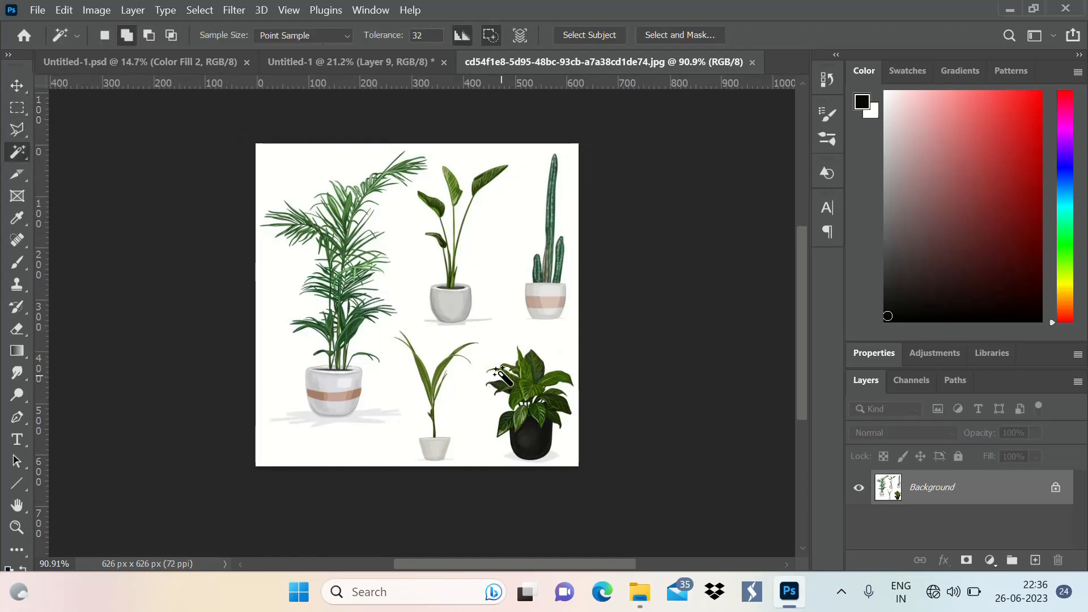
click(510, 342)
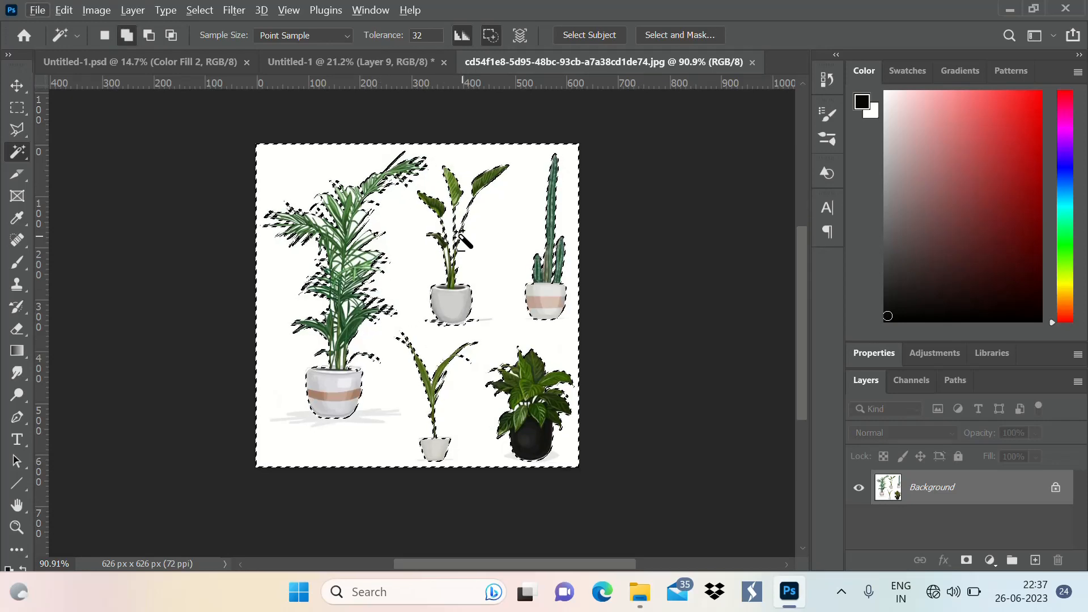
scroll(573, 405, down, 2)
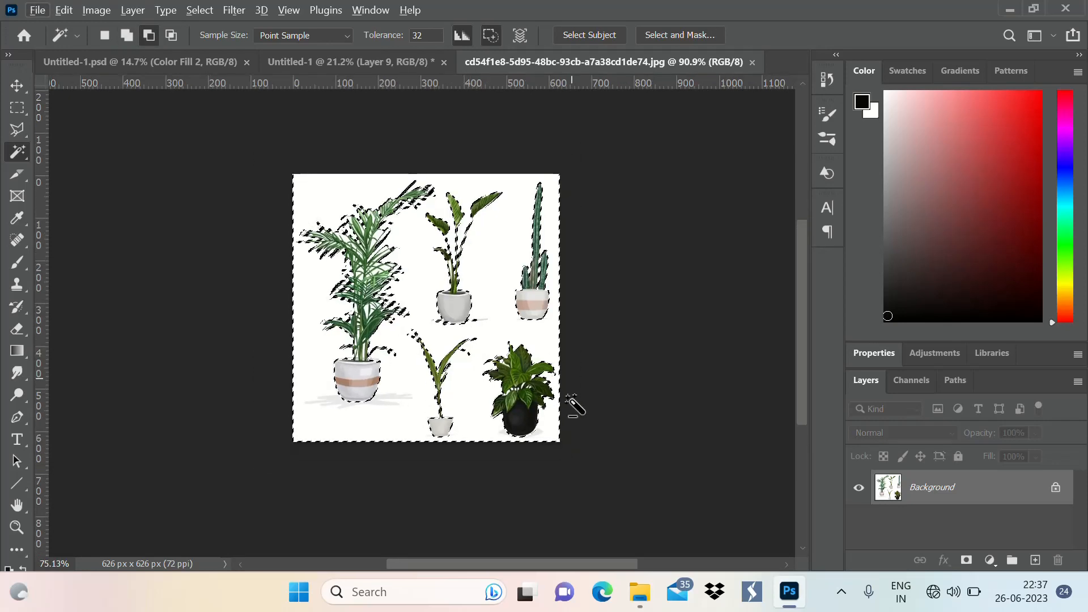
scroll(573, 405, up, 2)
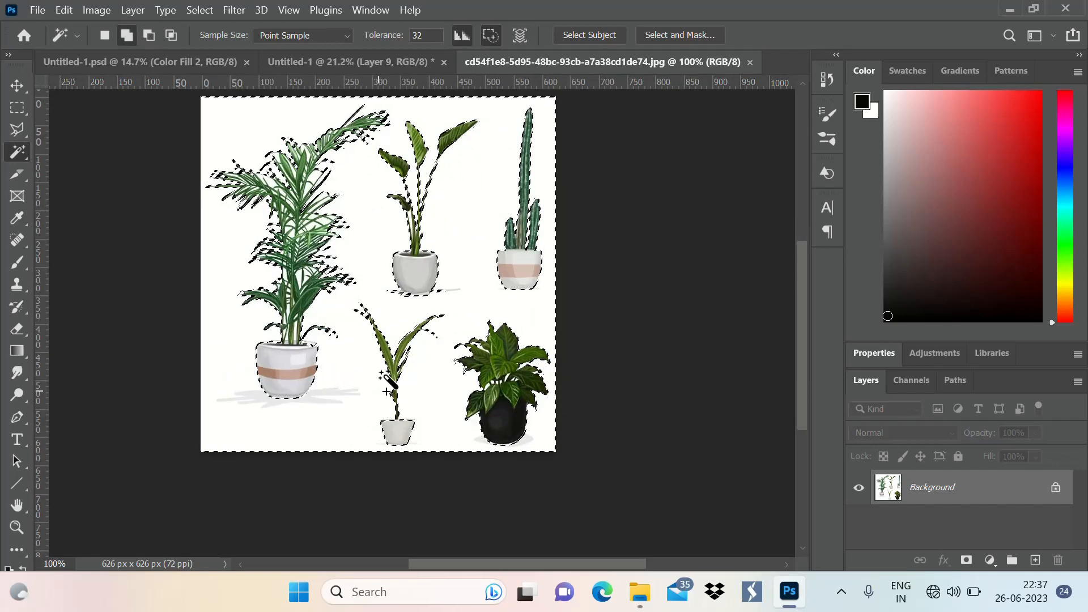
click(17, 107)
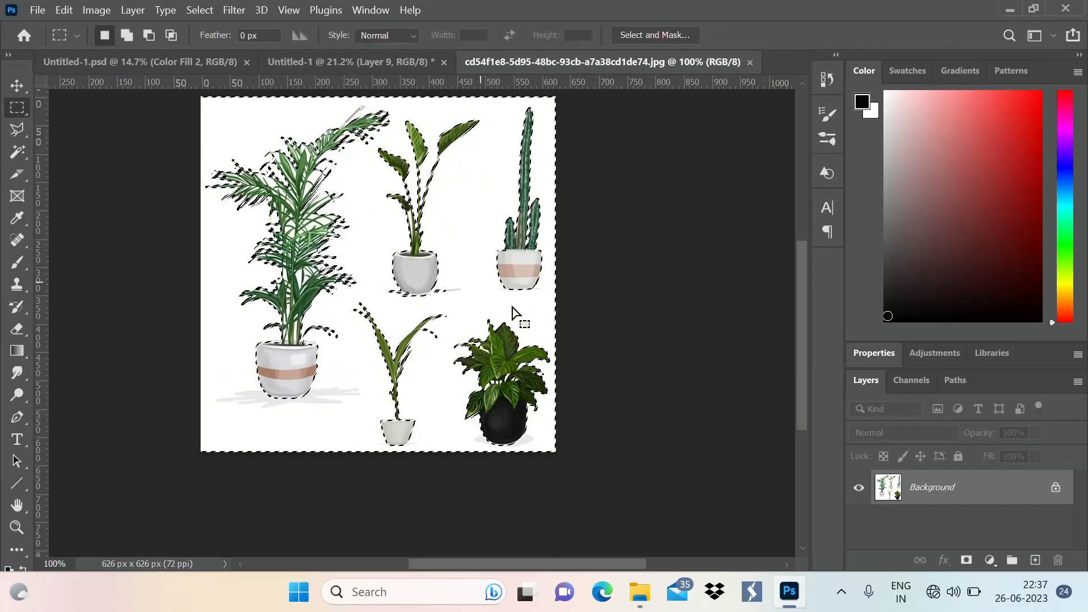
scroll(549, 358, down, 1)
scroll(408, 303, up, 2)
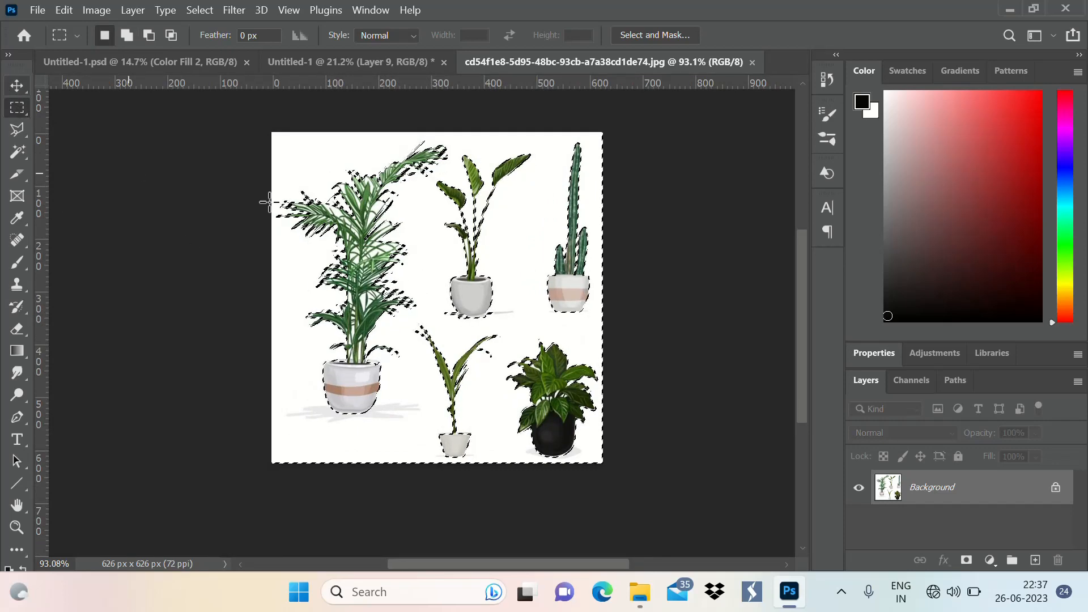
right_click(409, 224)
click(490, 247)
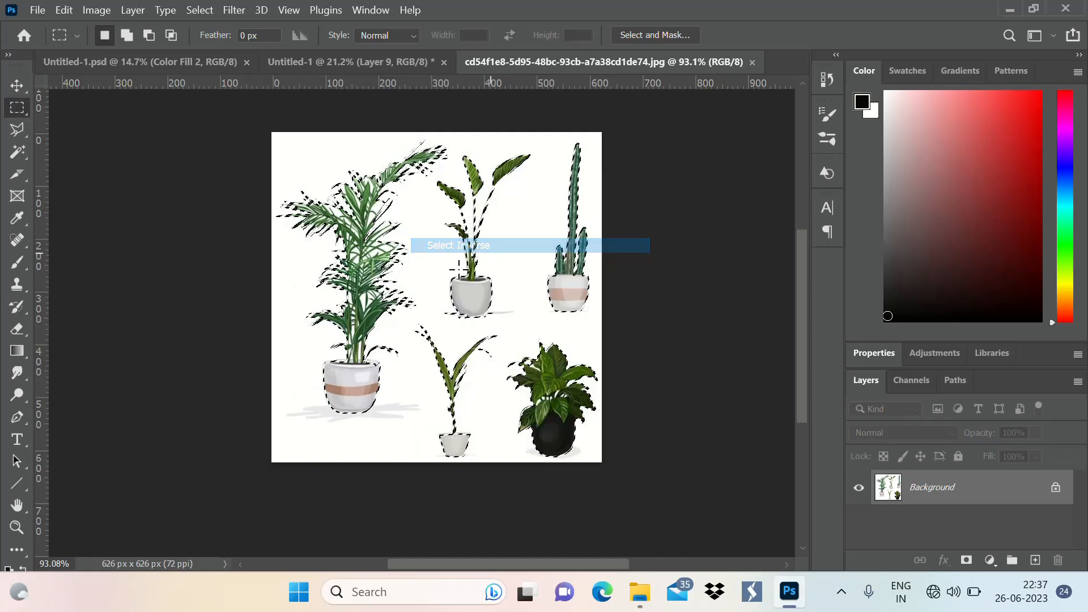
Subtract the cactus, the black-potted plant and the small white-potted plant below from the selection with the Rectangular Marquee.
scroll(344, 317, down, 2)
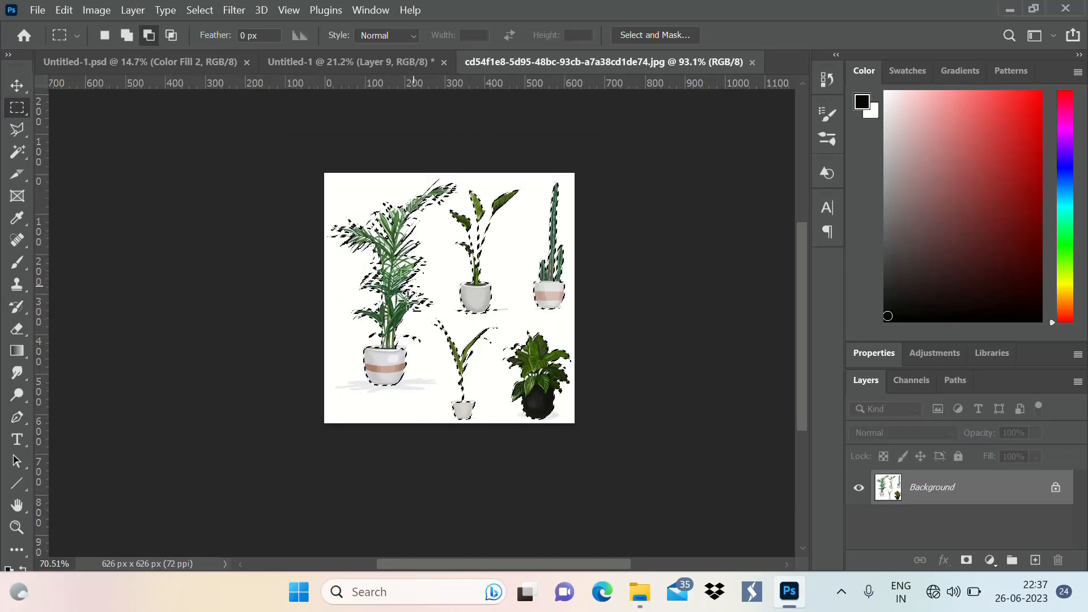
scroll(406, 299, up, 3)
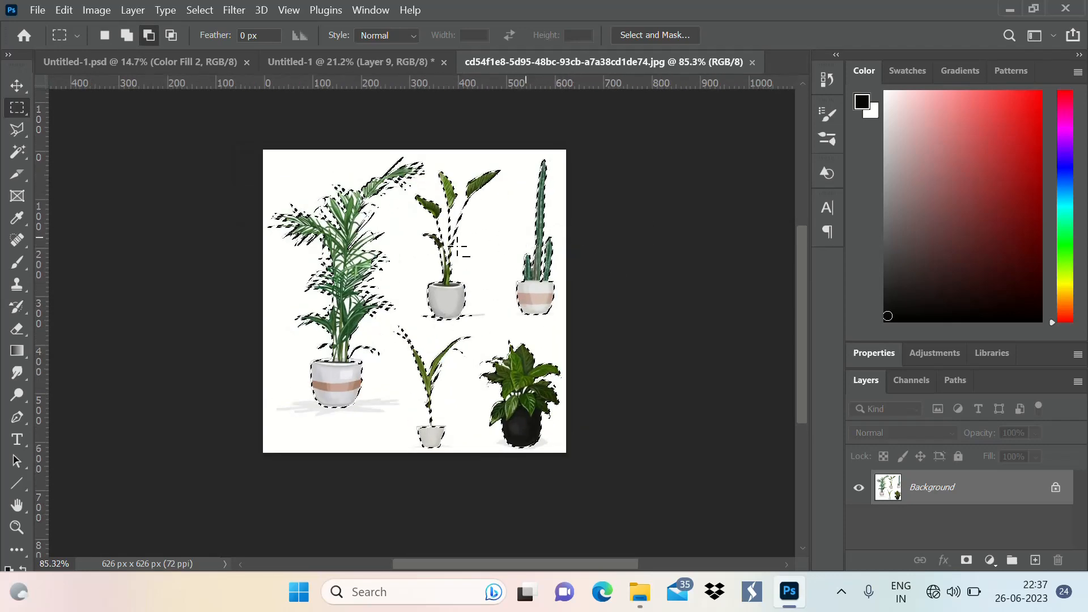
scroll(453, 246, up, 1)
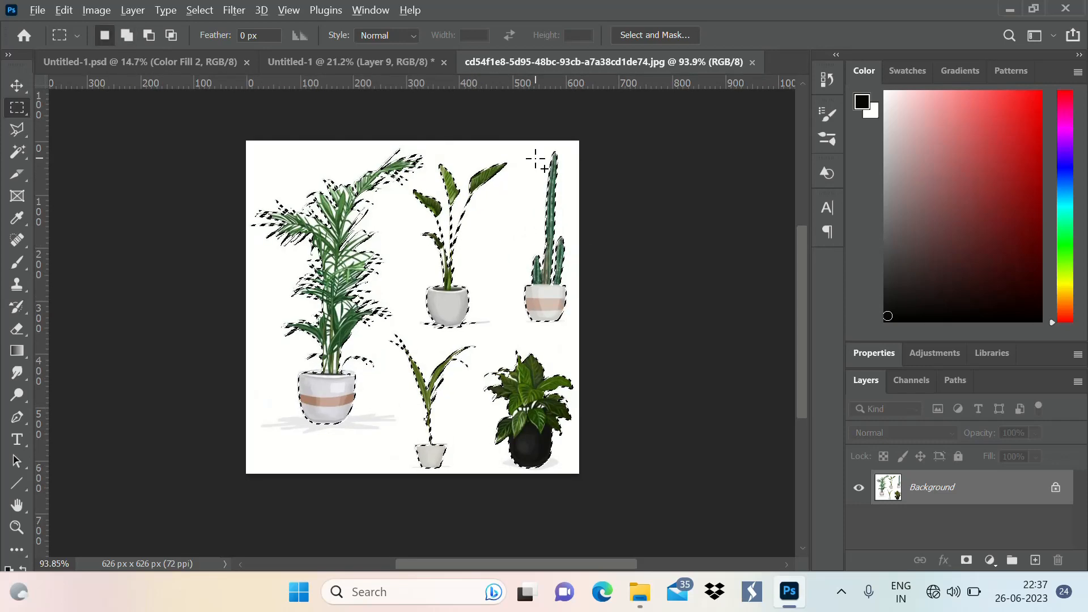
drag(525, 146, 611, 338)
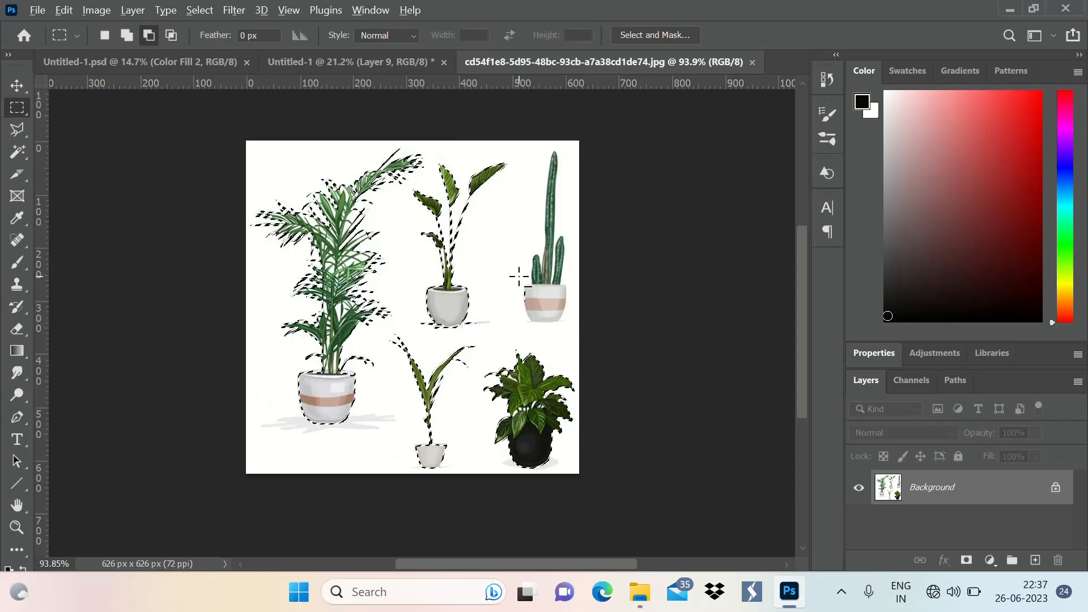
drag(519, 278, 553, 319)
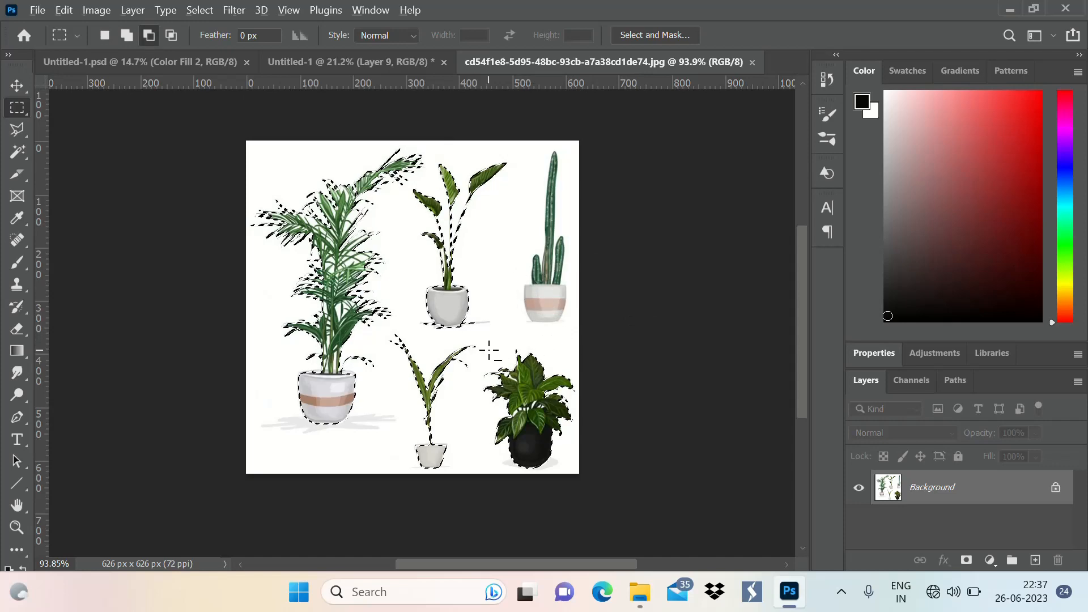
drag(482, 352, 617, 490)
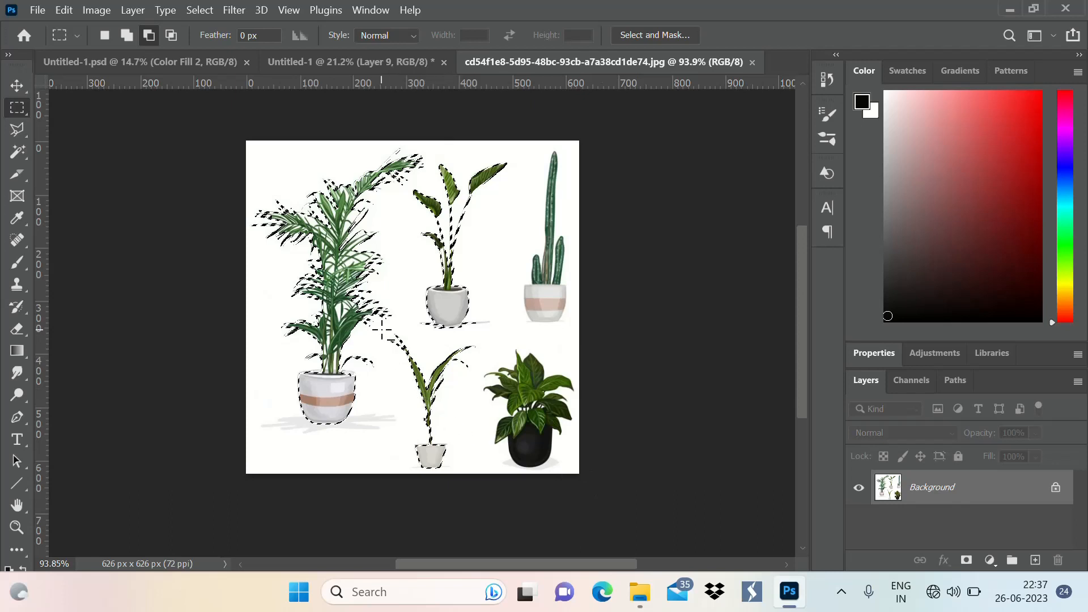
drag(383, 329, 494, 486)
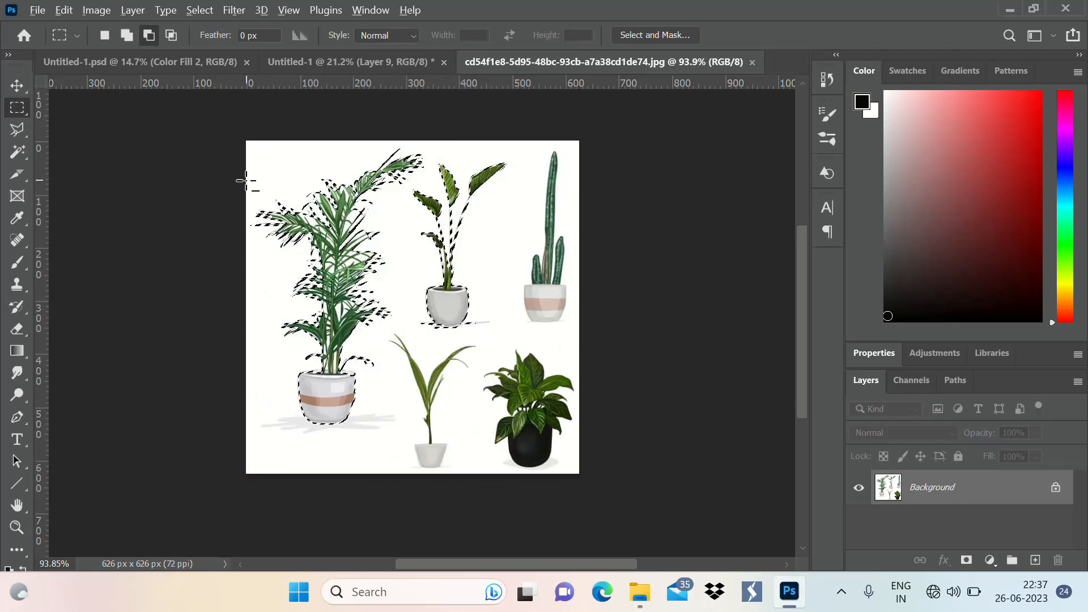
Subtract the large palm and its stray leaf tips from the selection, keeping only the upper-middle plant selected.
drag(246, 180, 375, 482)
drag(342, 128, 397, 199)
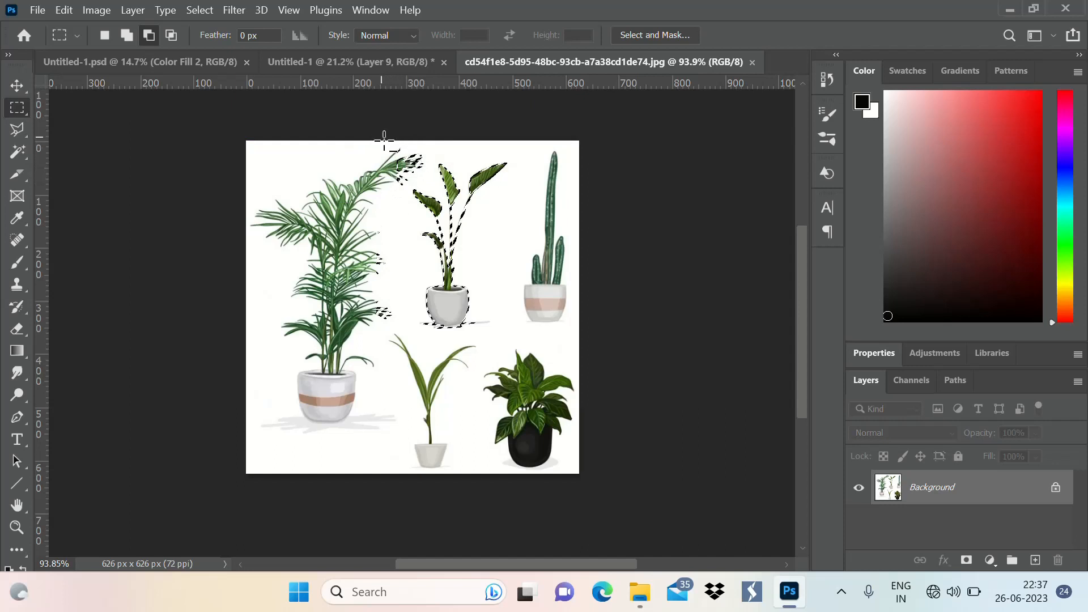
drag(383, 141, 408, 230)
key(alt)
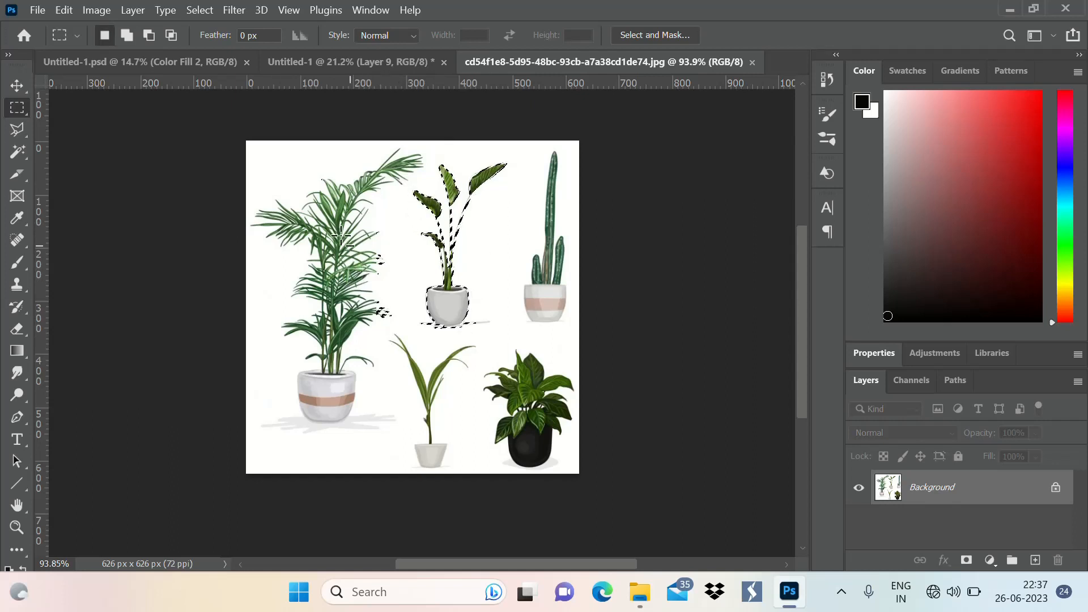
key(alt)
drag(341, 227, 410, 316)
Paste the selected plant into the room document and move it to the floor between the armchair and the door.
click(287, 61)
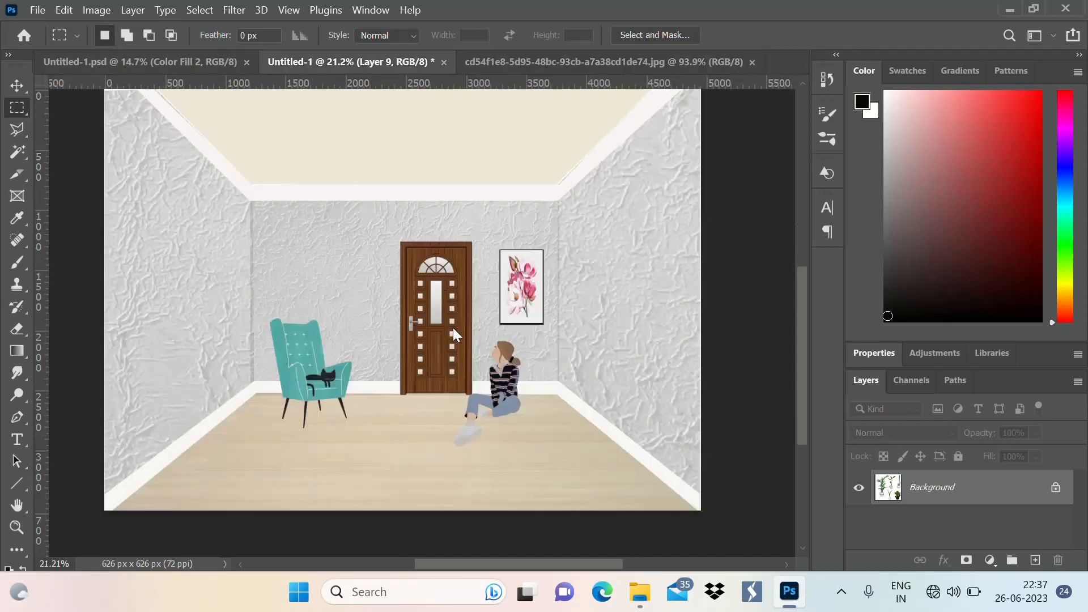
key(ctrl+v)
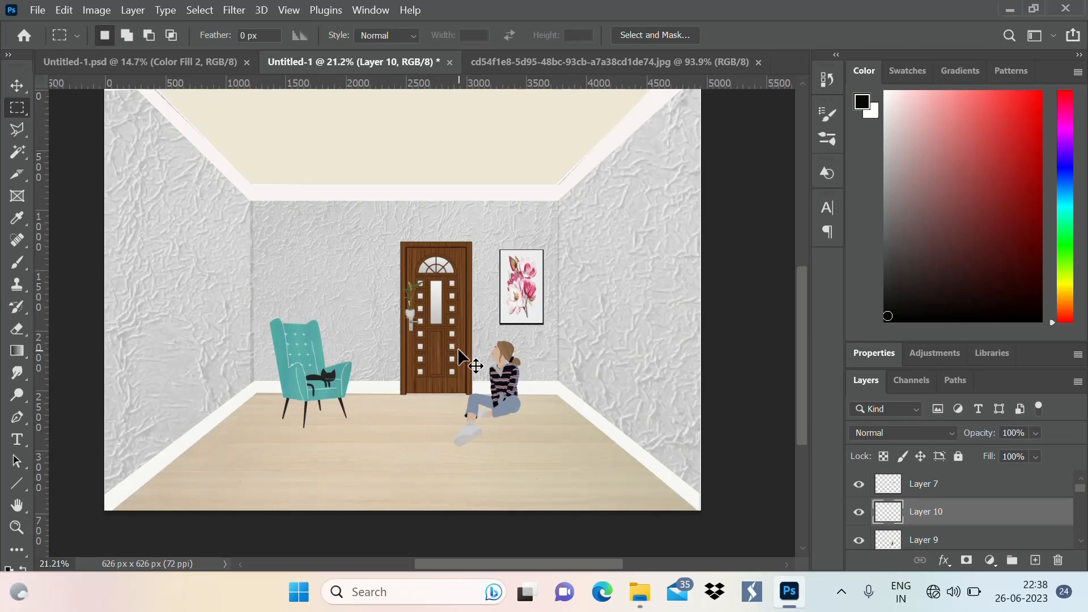
key(ctrl+t)
drag(412, 309, 391, 383)
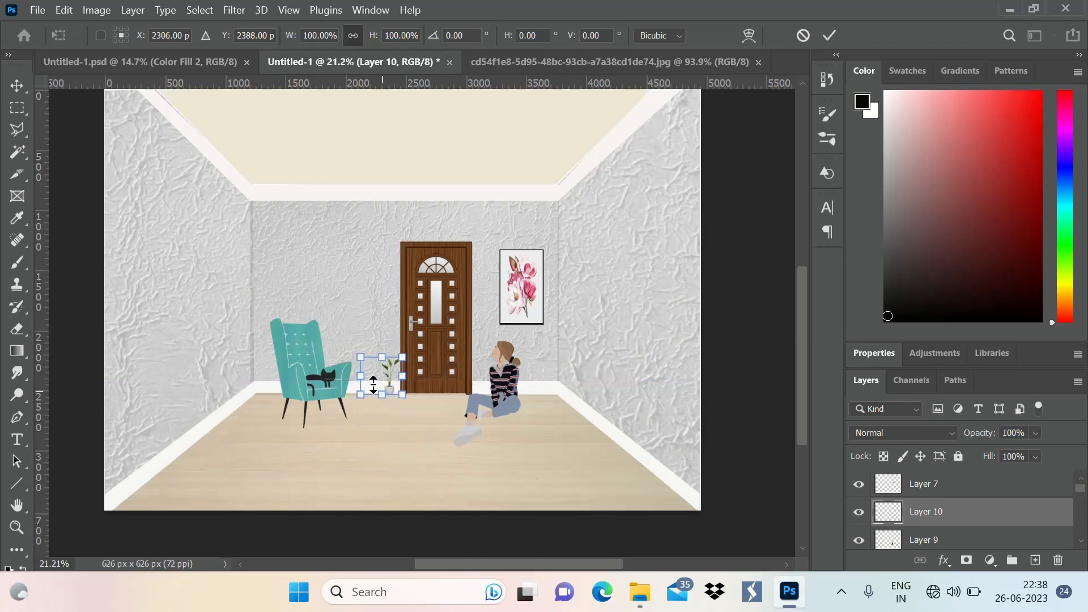
Enlarge the pasted plant to 141.04%, set its pot on the floor beside the door, and apply the transform.
scroll(381, 374, up, 5)
scroll(405, 363, up, 4)
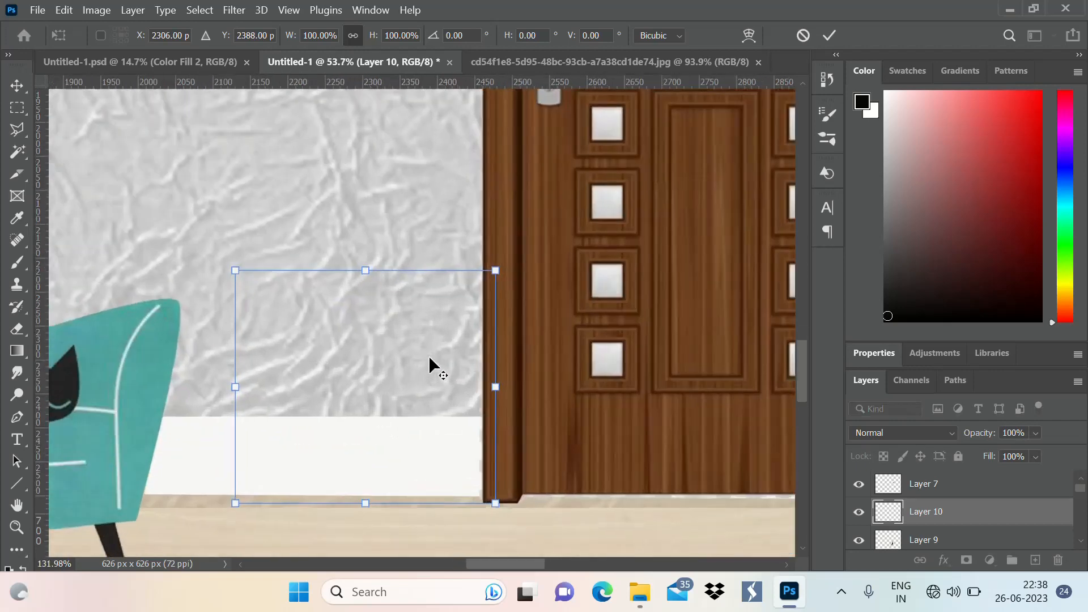
drag(415, 483, 397, 498)
drag(217, 278, 133, 164)
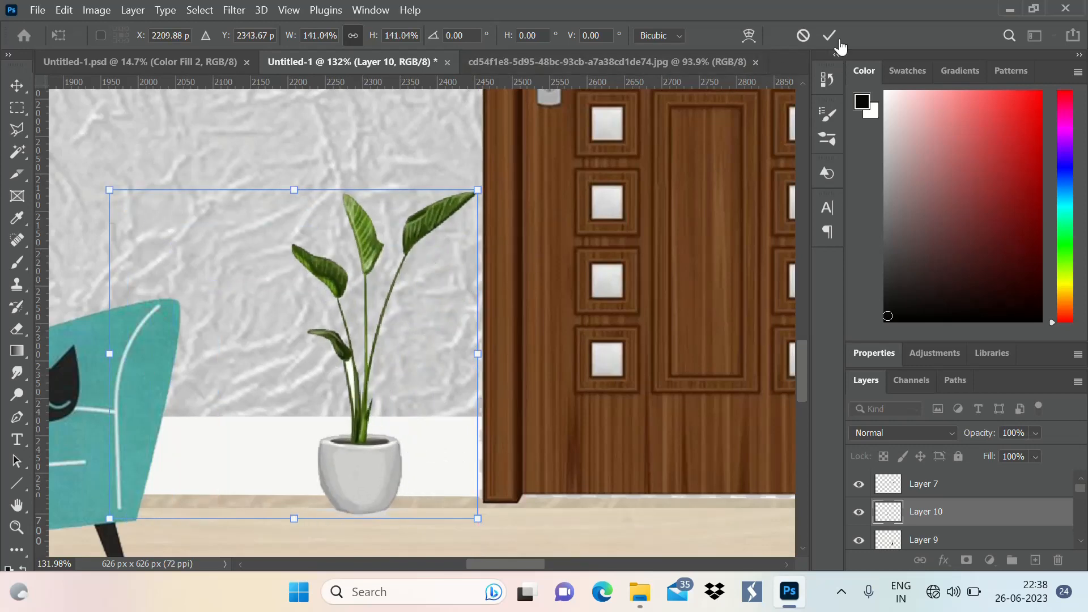
click(828, 36)
scroll(448, 288, down, 7)
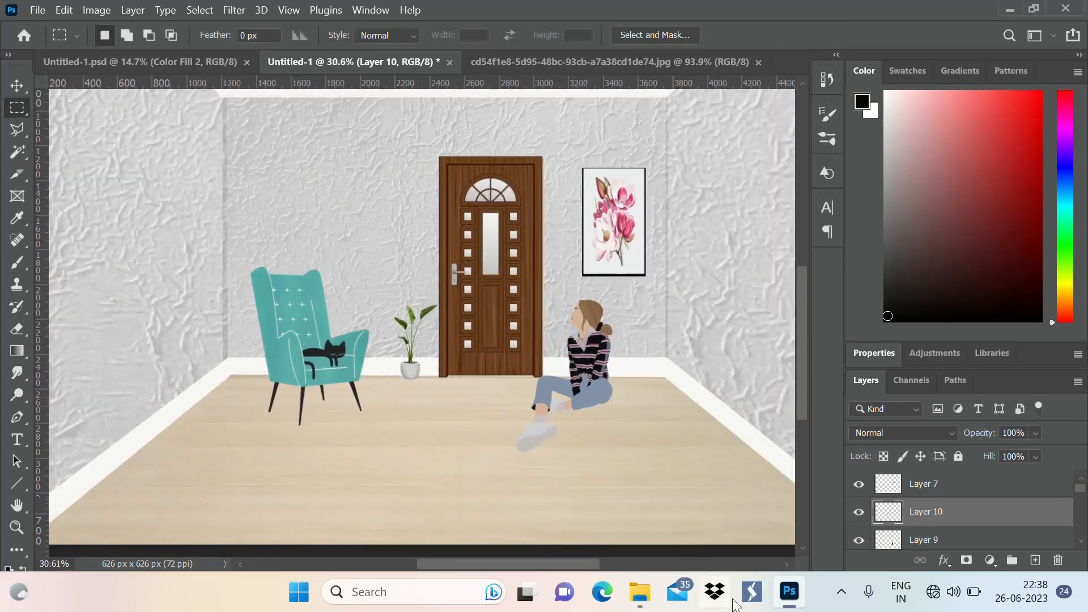
In the plants image, clear the old selection, select the white background with the Magic Wand, and invert it to select all plants.
click(549, 60)
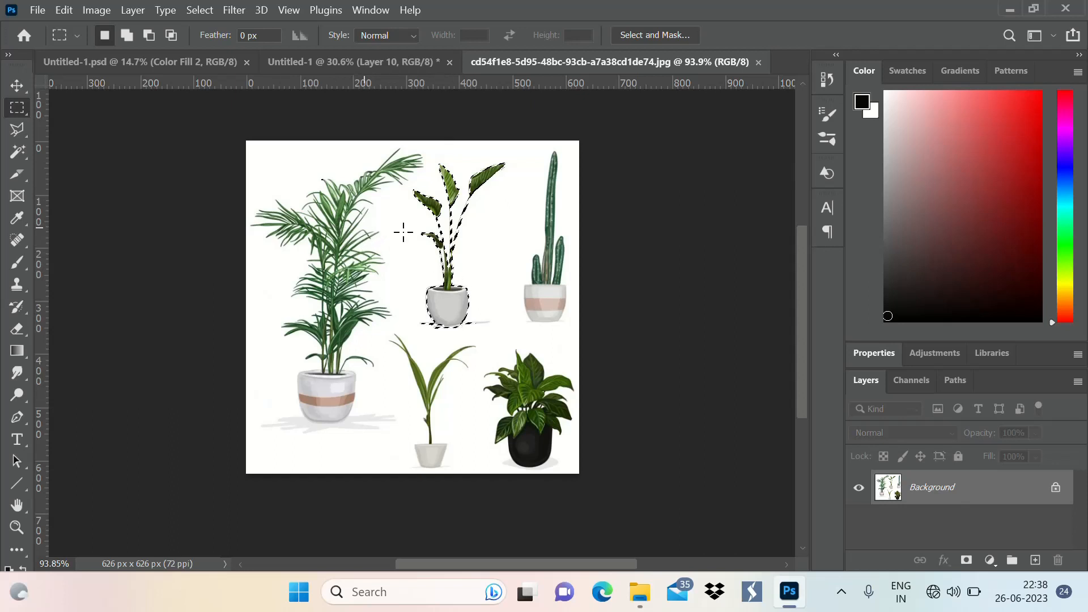
click(408, 259)
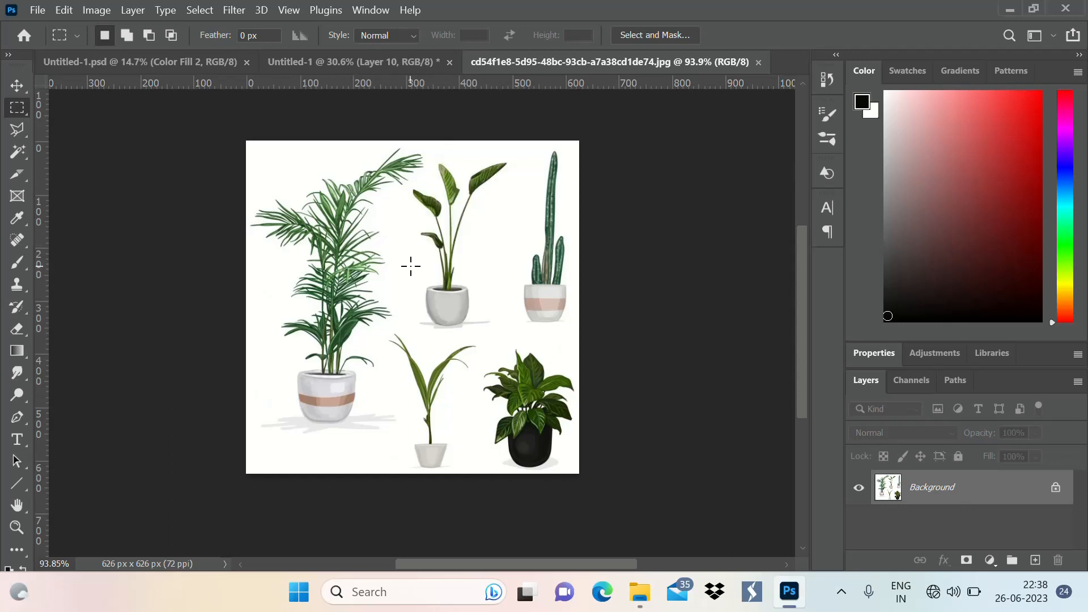
key(w)
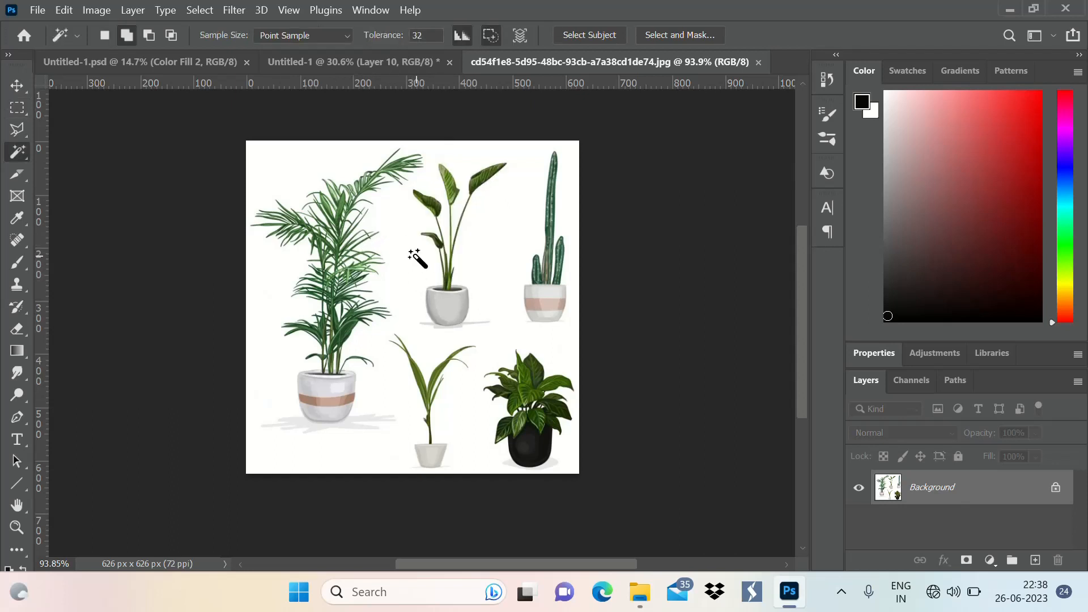
click(416, 256)
right_click(416, 256)
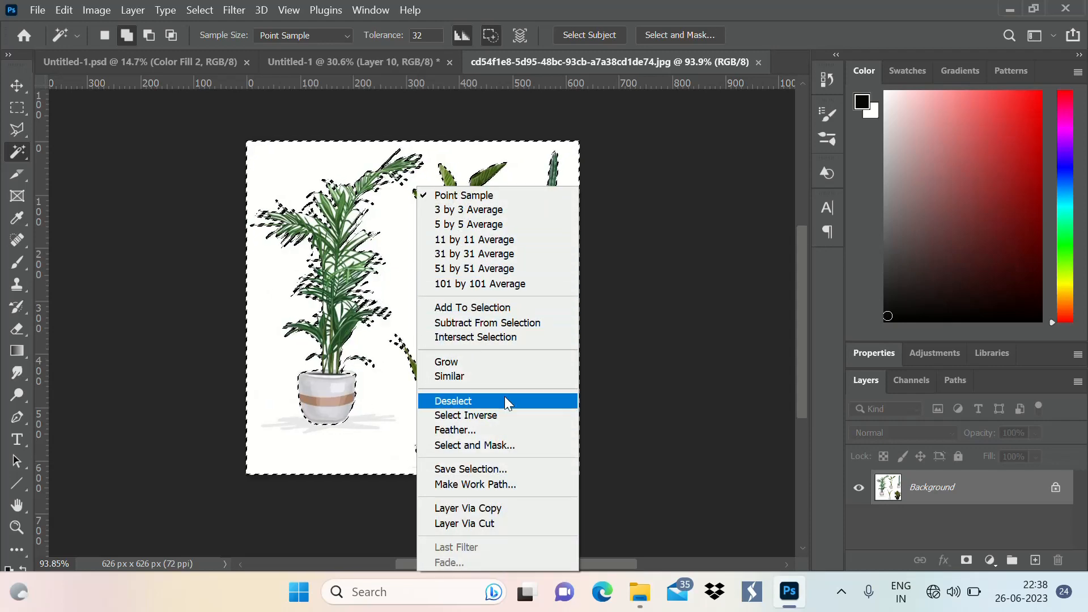
click(507, 417)
scroll(506, 417, down, 2)
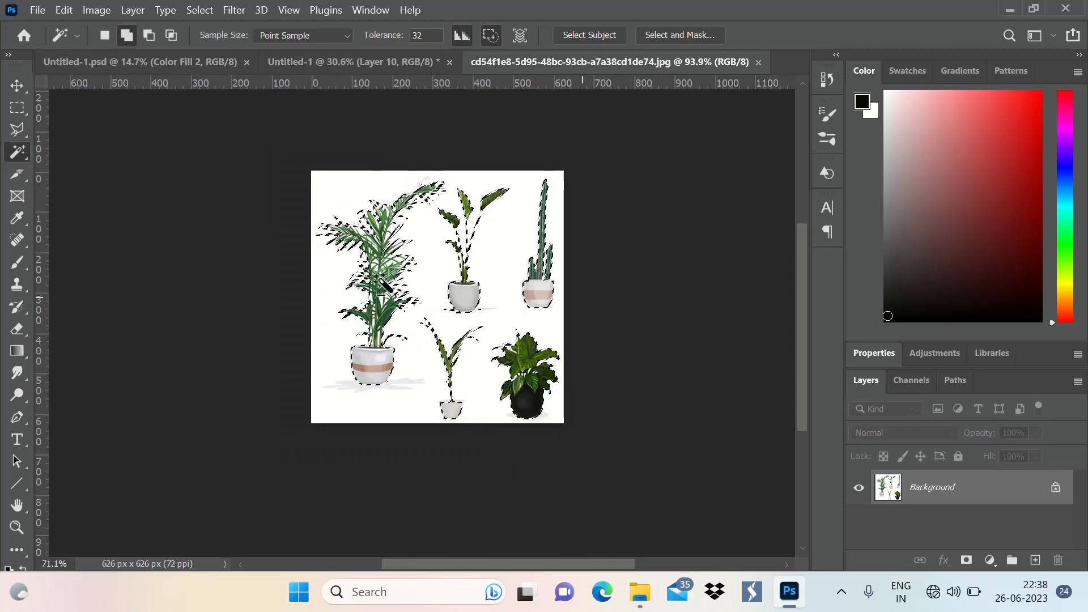
scroll(384, 283, up, 2)
Subtract the cactus, the black-potted plant and both small white-potted plants with the Rectangular Marquee, keeping only the large palm selected.
click(17, 107)
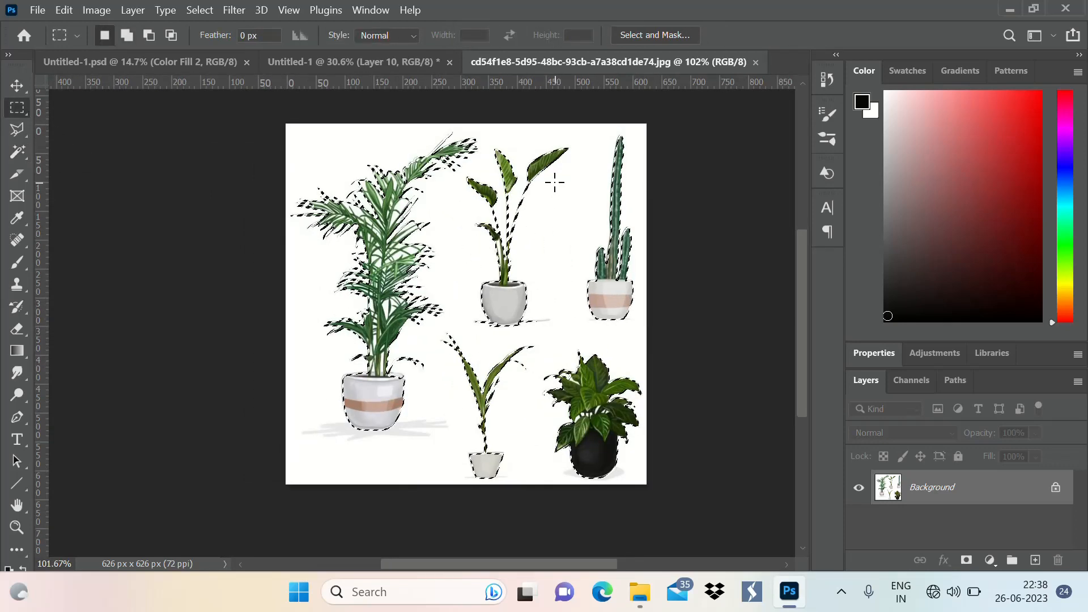
drag(587, 130, 717, 386)
drag(530, 313, 652, 492)
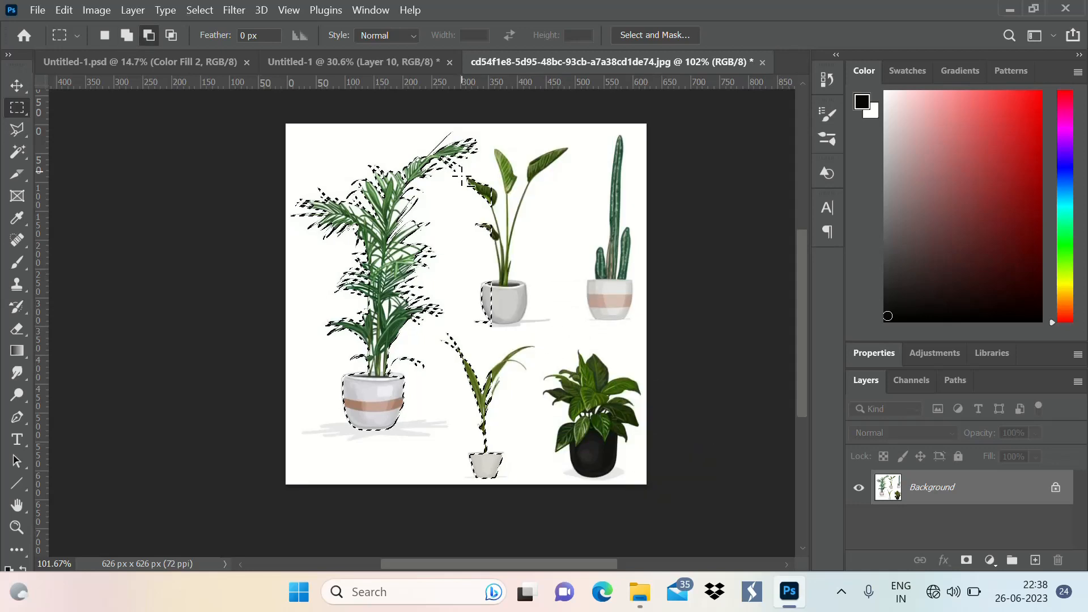
drag(461, 170, 593, 390)
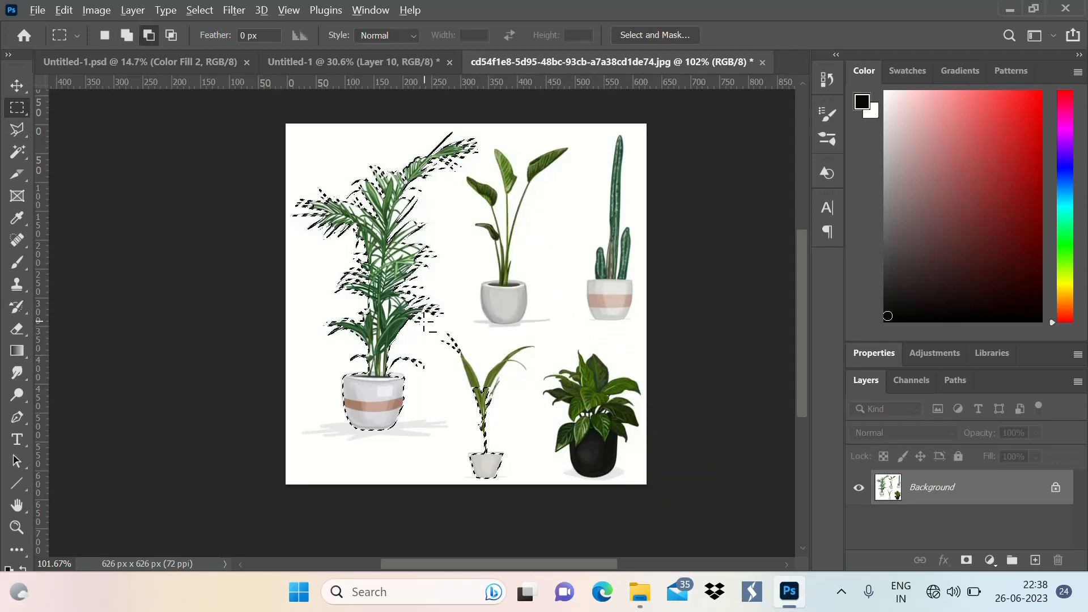
drag(426, 325, 565, 485)
scroll(506, 450, down, 2)
scroll(449, 396, up, 2)
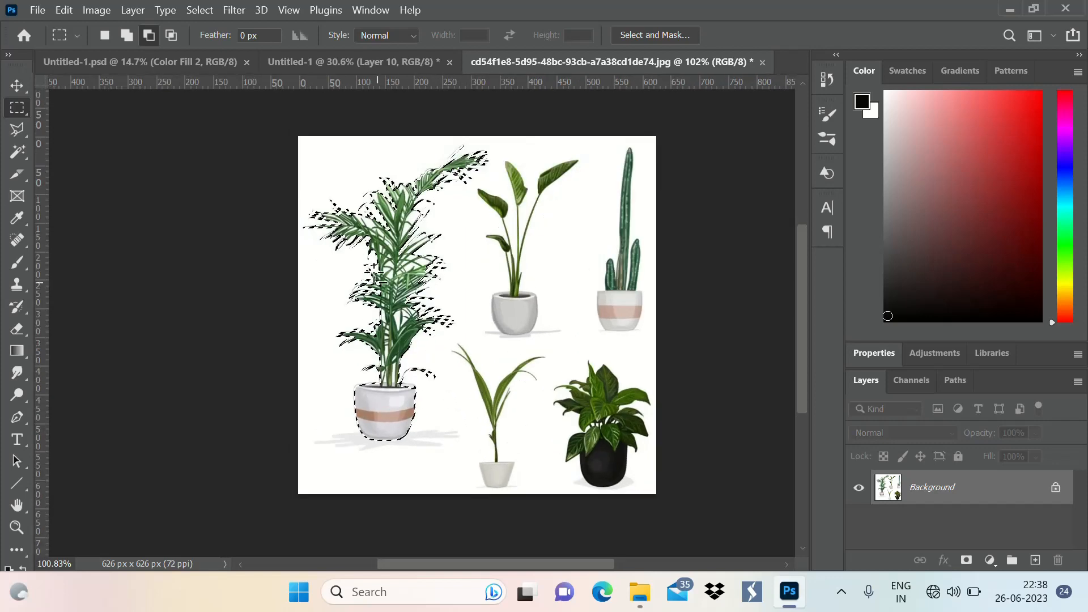
scroll(398, 261, up, 1)
key(w)
Paste the palm into the room document, enlarge it to 202.13%, set it on the floor beside the armchair, and apply the transform.
click(331, 62)
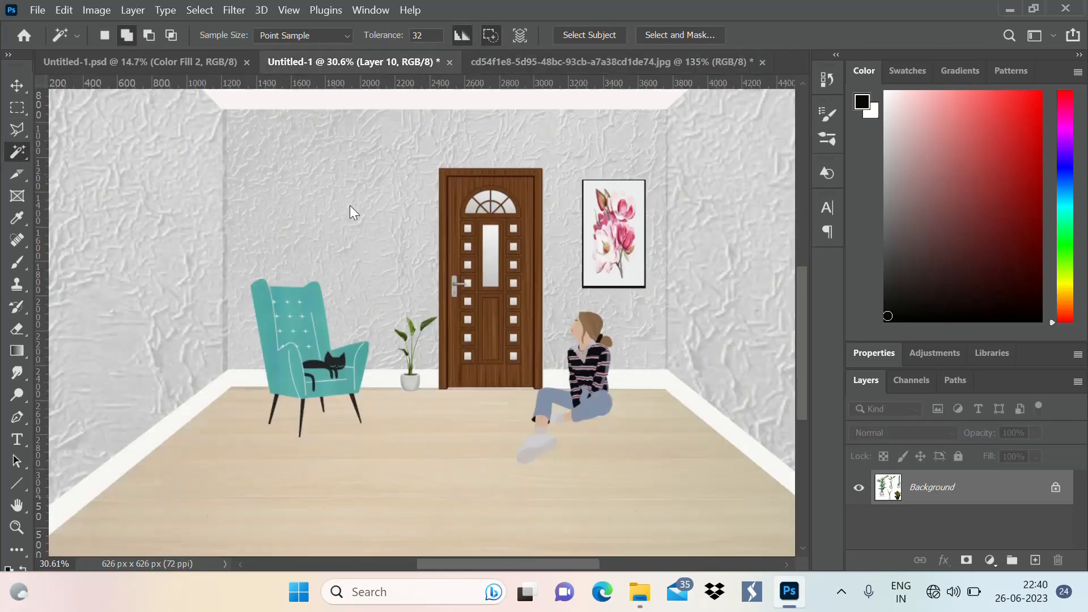
key(ctrl+v)
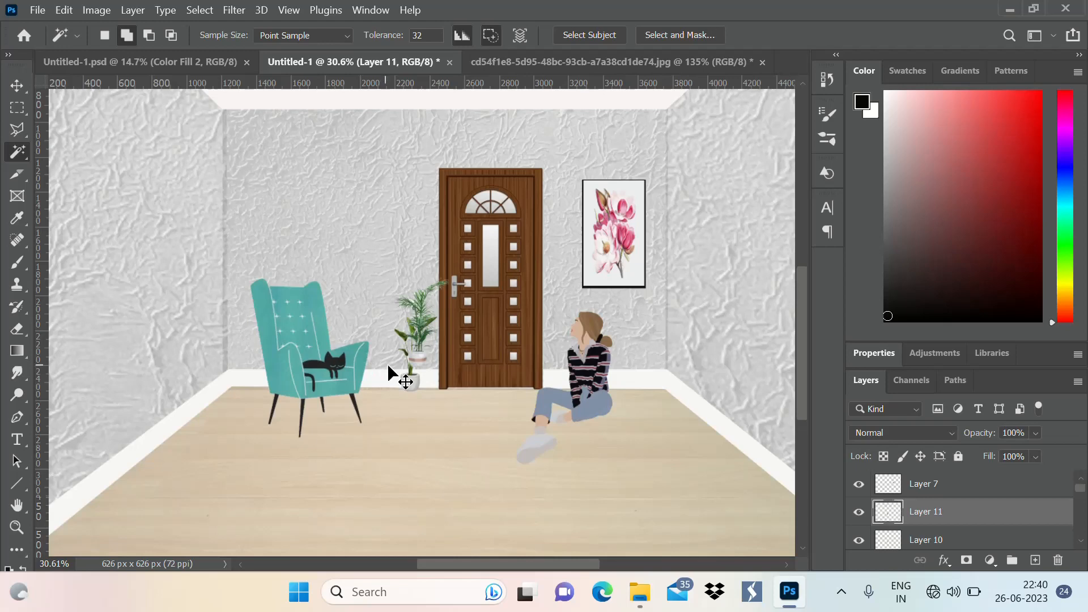
key(ctrl+t)
drag(430, 364, 251, 382)
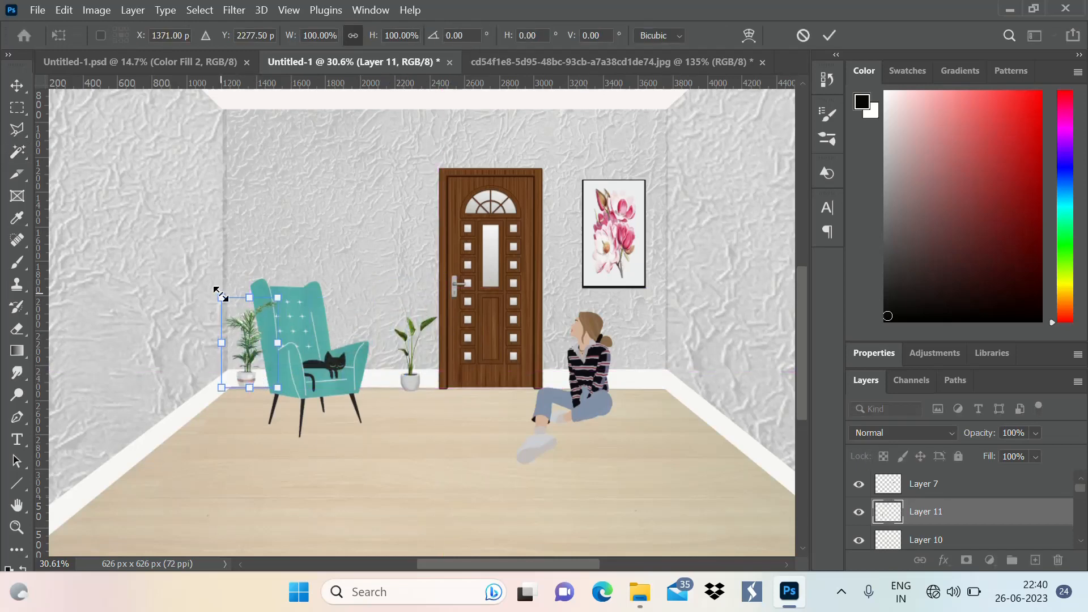
drag(217, 292, 163, 204)
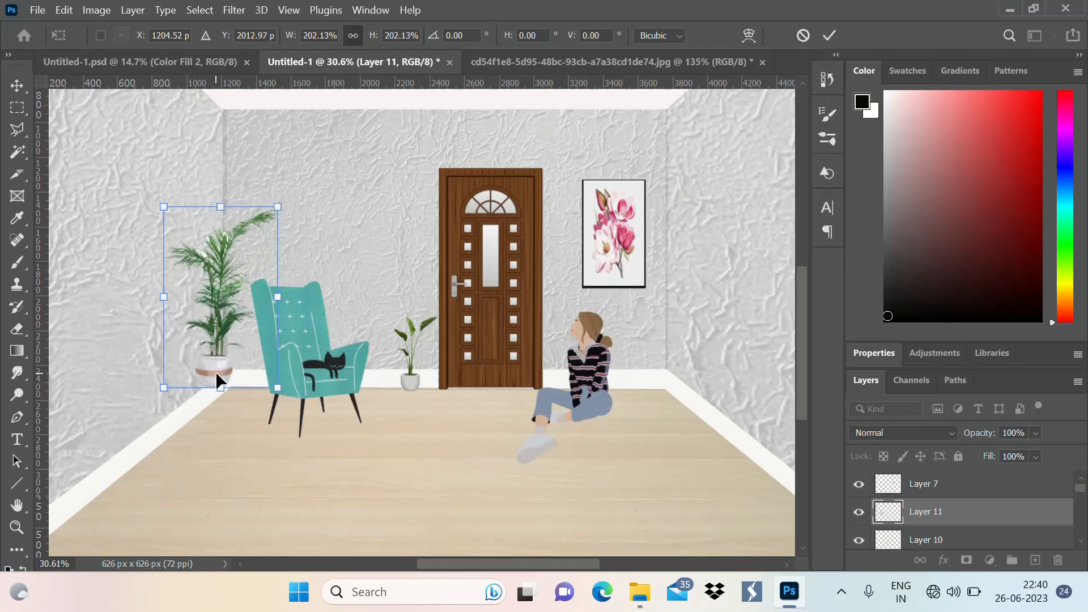
drag(216, 375, 249, 387)
click(830, 35)
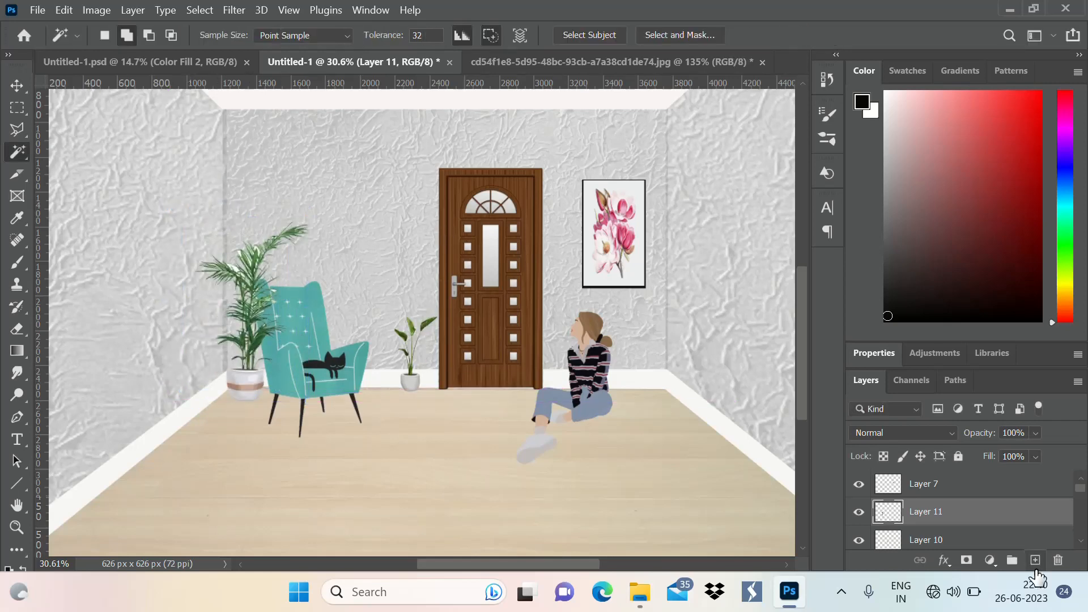
Move the armchair's layer above Layer 7 so that the armchair stands in front of the palm.
drag(1008, 519, 979, 533)
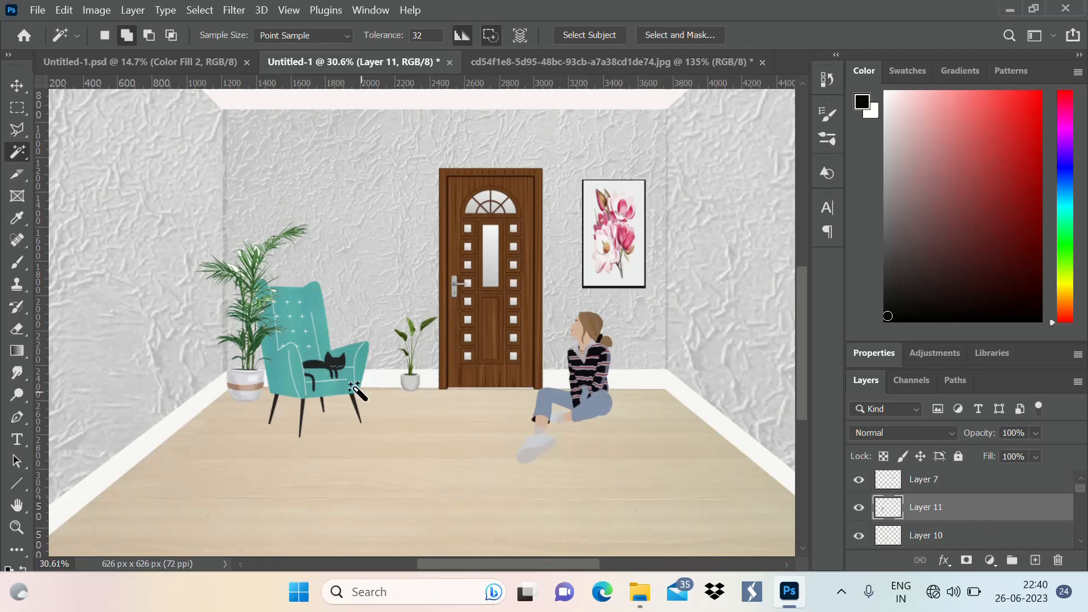
click(23, 86)
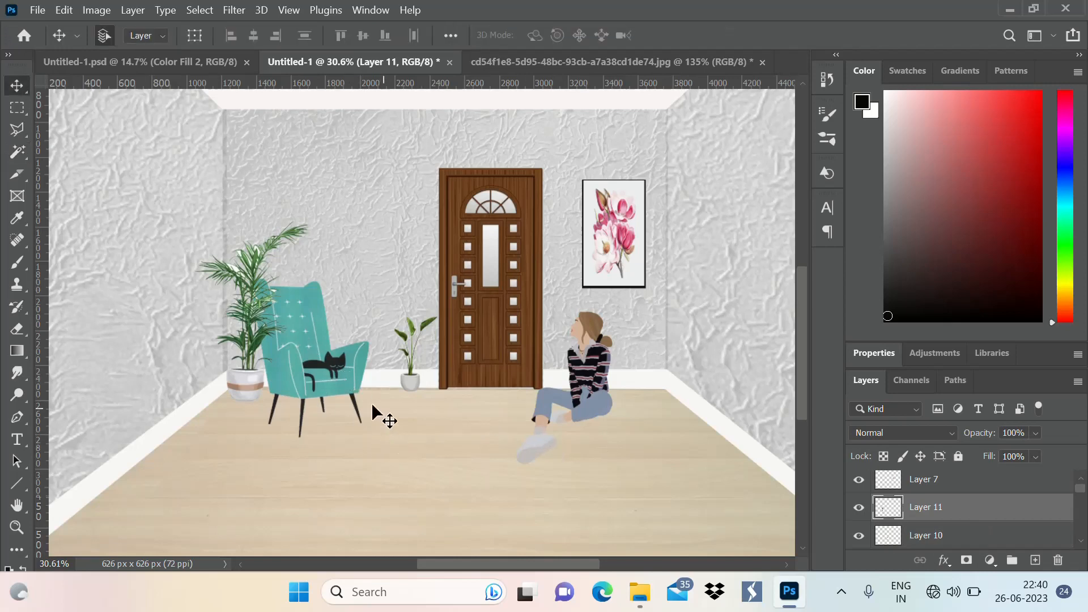
click(344, 364)
drag(1006, 541, 997, 483)
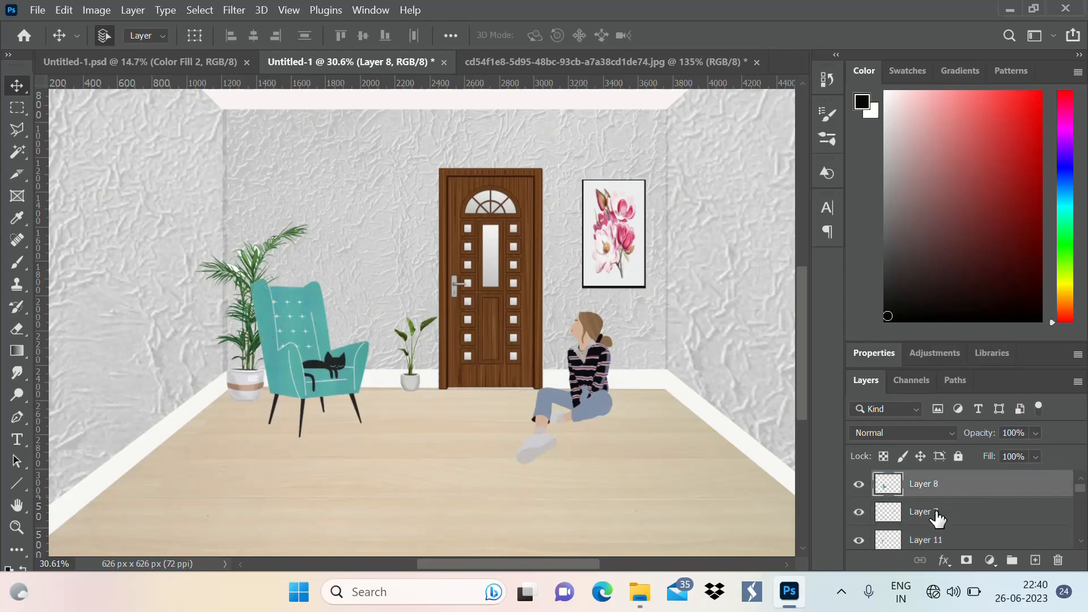
scroll(376, 377, down, 1)
scroll(266, 356, up, 6)
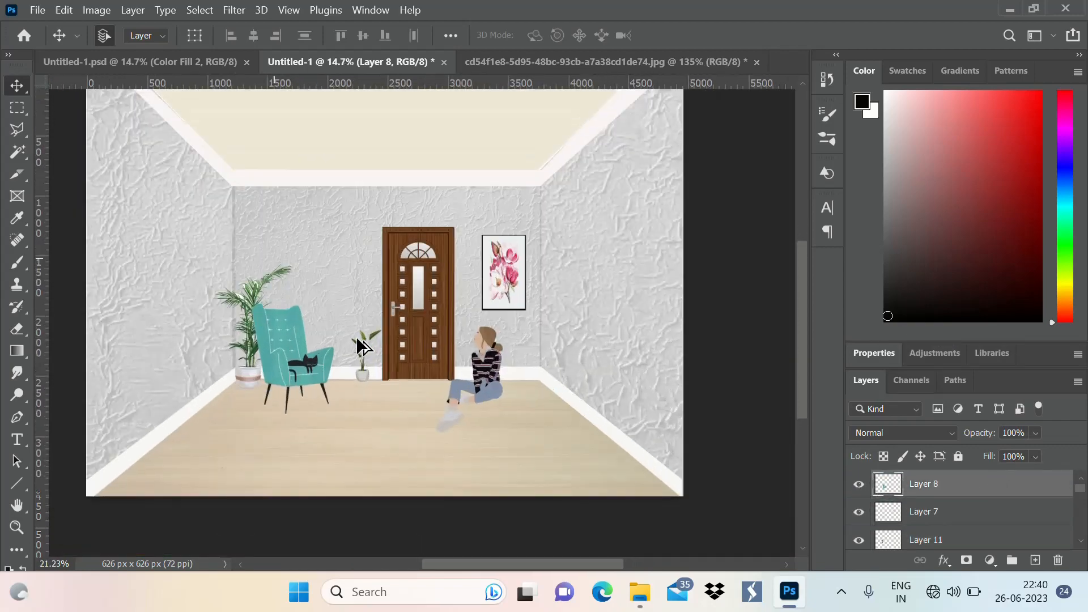
drag(192, 417, 193, 420)
scroll(193, 419, down, 5)
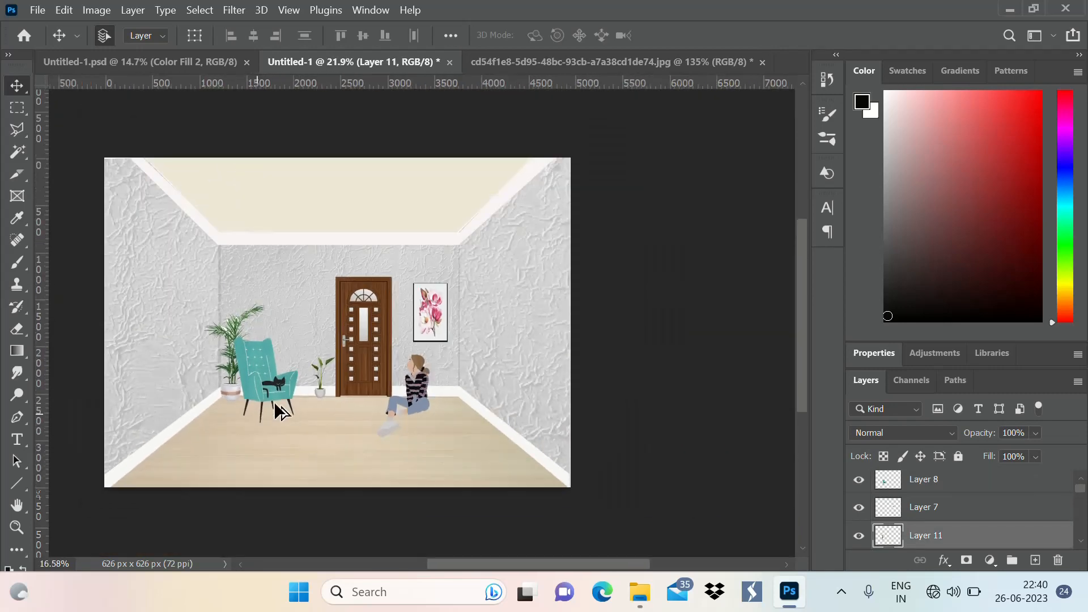
scroll(277, 411, up, 2)
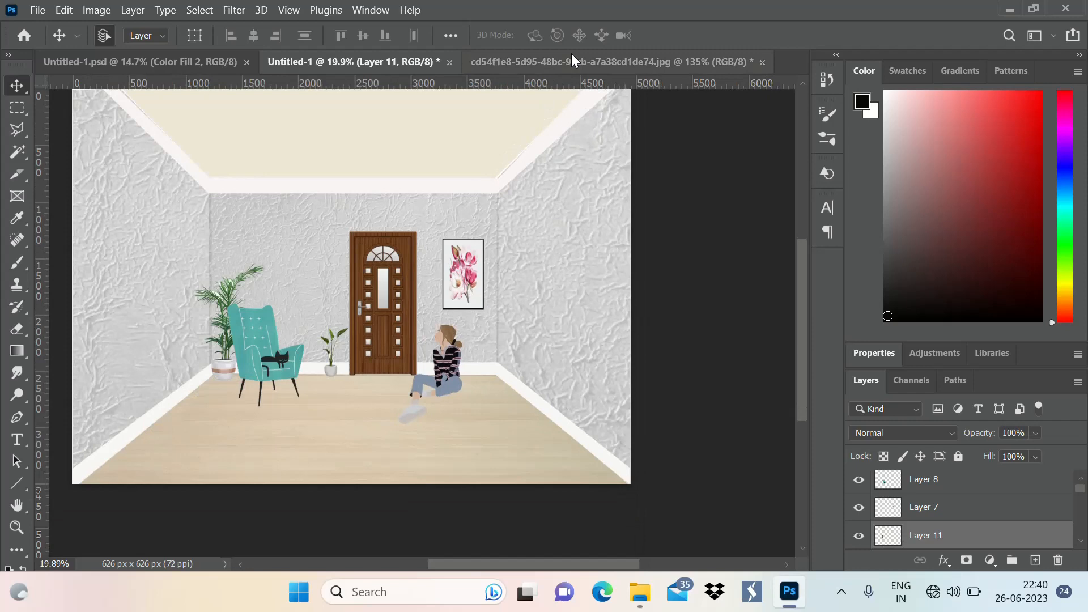
Examine the room composition, including the plants placed beside the seated woman, at different magnifications.
scroll(584, 393, down, 3)
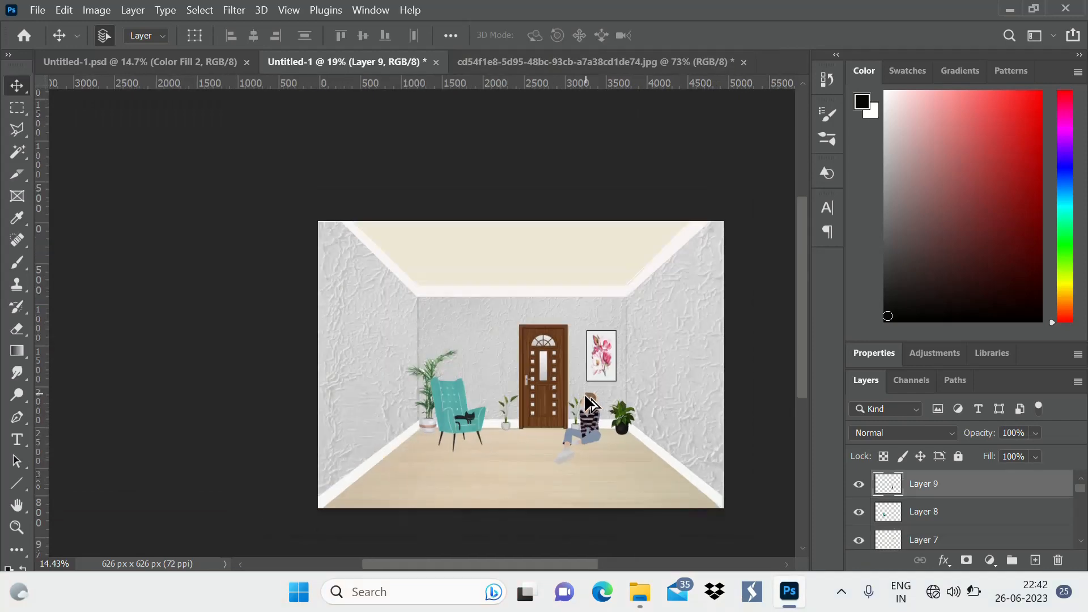
scroll(583, 387, up, 2)
scroll(590, 371, down, 2)
scroll(257, 434, up, 2)
scroll(311, 339, down, 2)
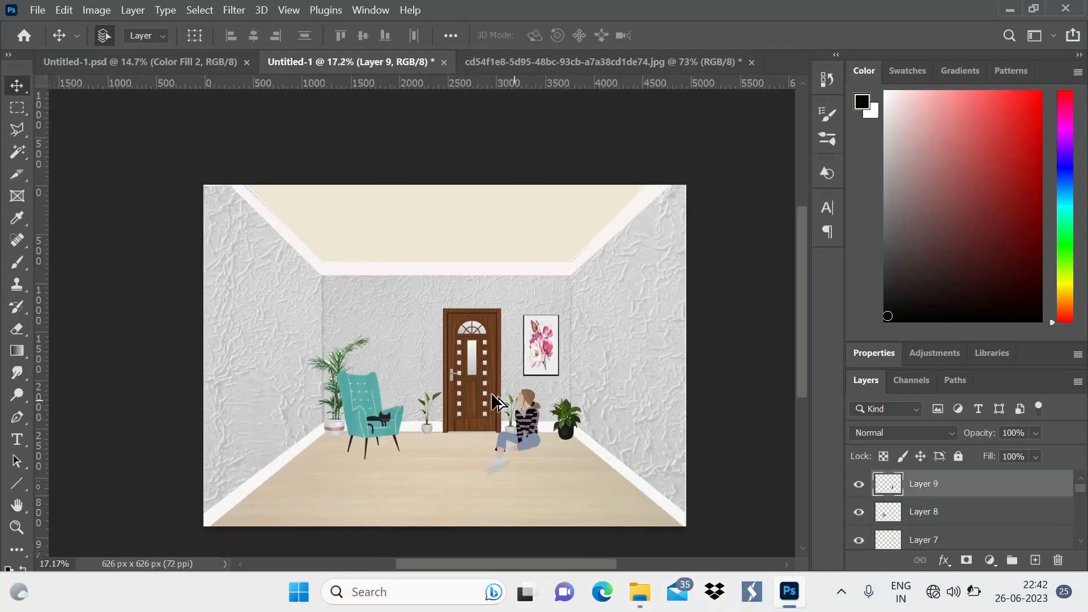
scroll(365, 250, up, 2)
scroll(391, 360, down, 1)
scroll(391, 360, up, 1)
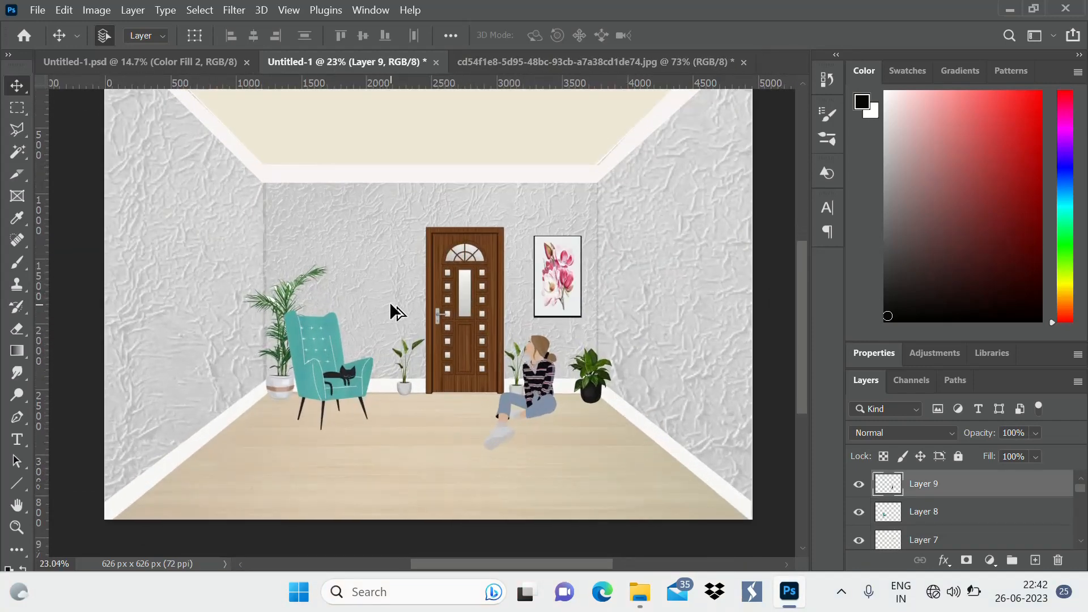
scroll(402, 343, down, 1)
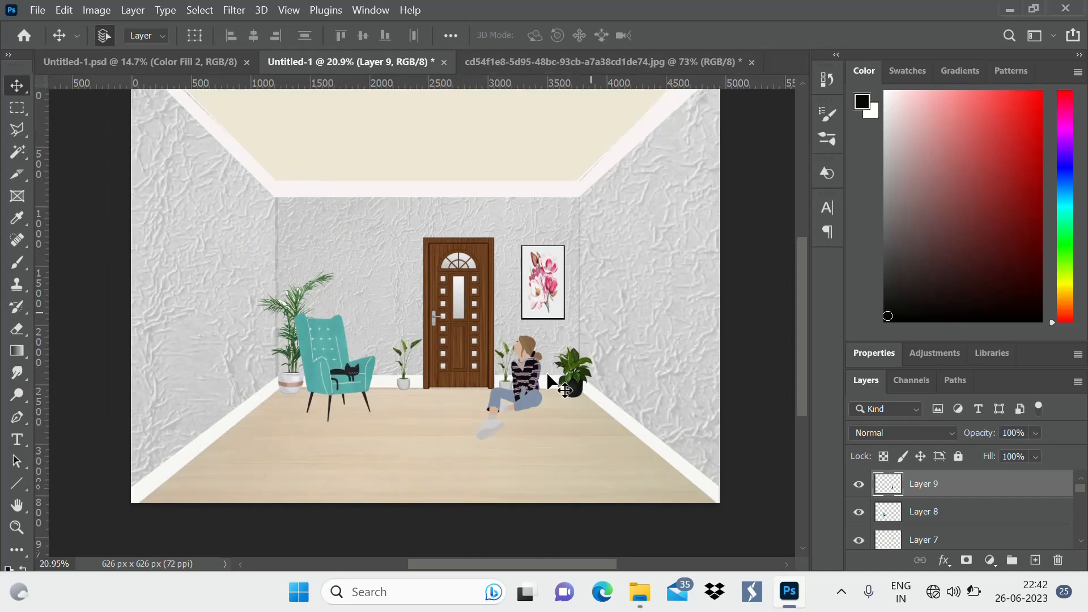
Open the brown patterned rug image from the youtube folder in Adobe Photoshop 2021.
click(647, 599)
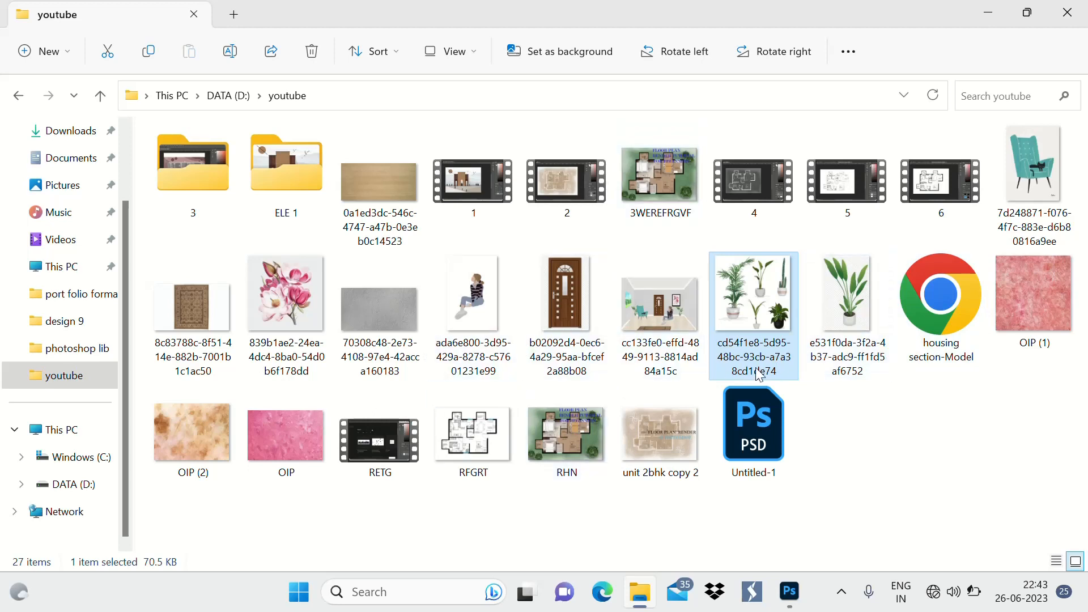
click(192, 311)
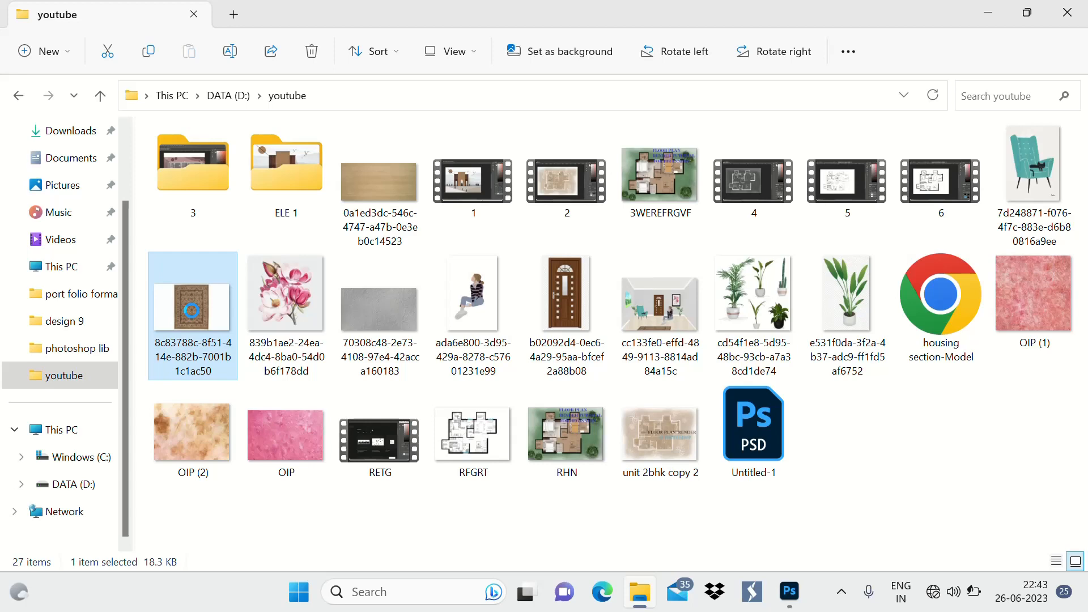
right_click(191, 310)
mouse_move(274, 231)
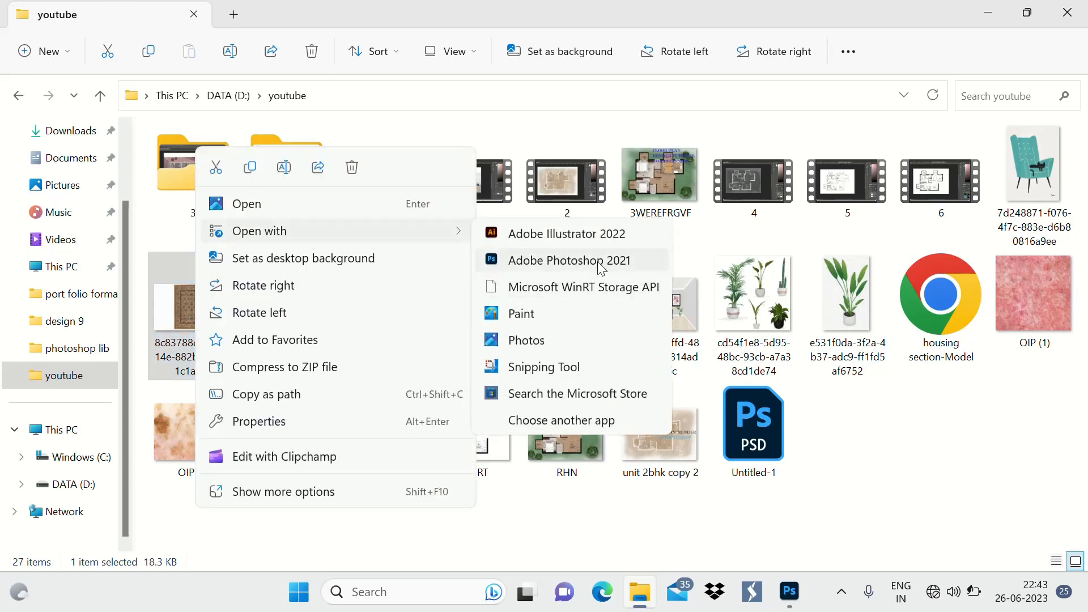
click(569, 260)
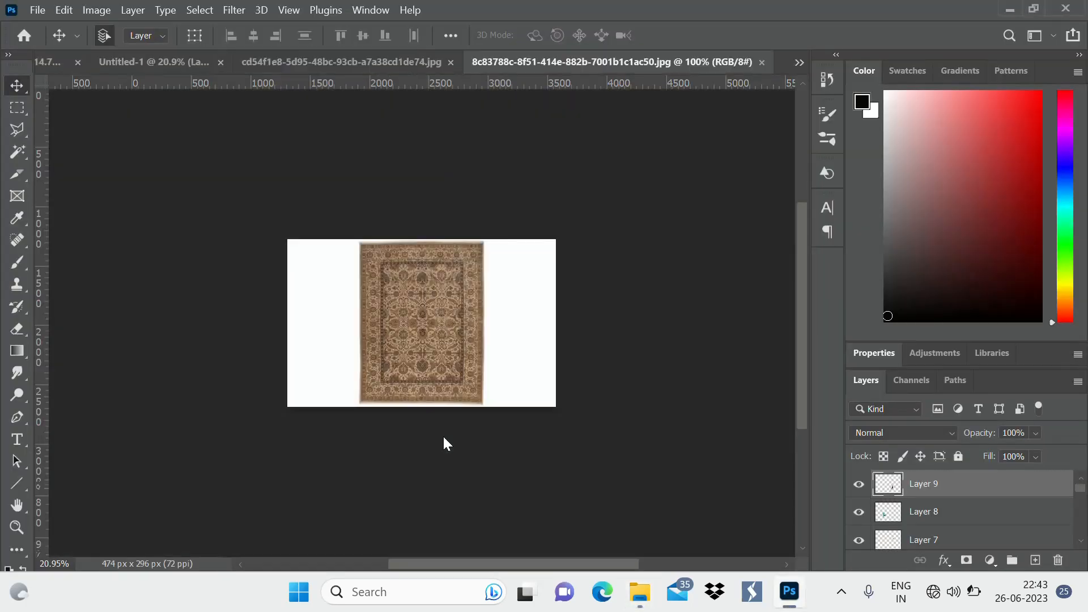
Select the rug by picking its white background with the Magic Wand and inverting the selection.
key(w)
click(515, 340)
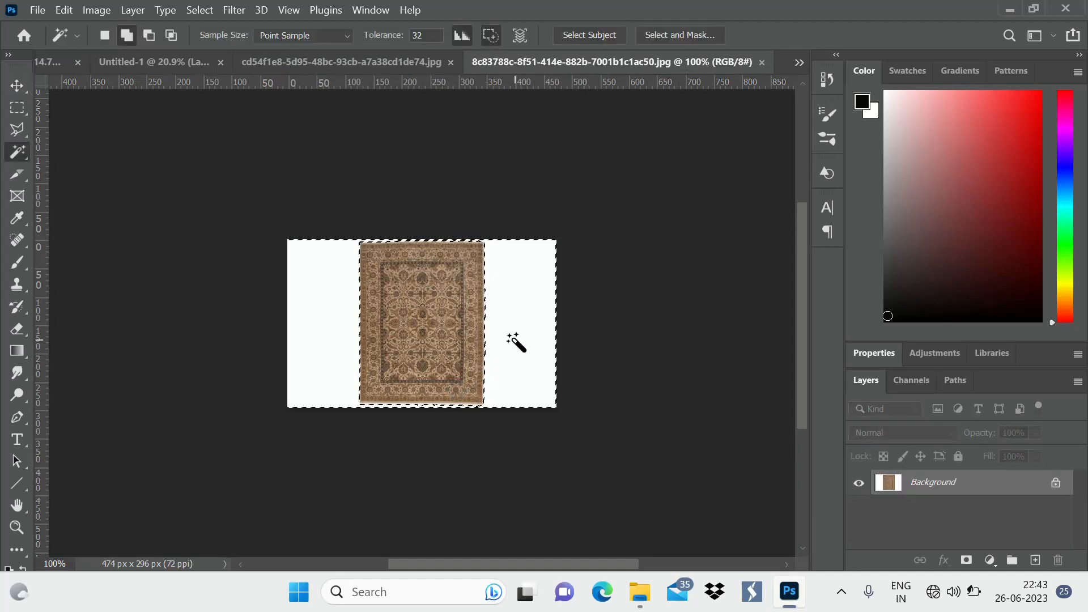
right_click(515, 340)
click(566, 415)
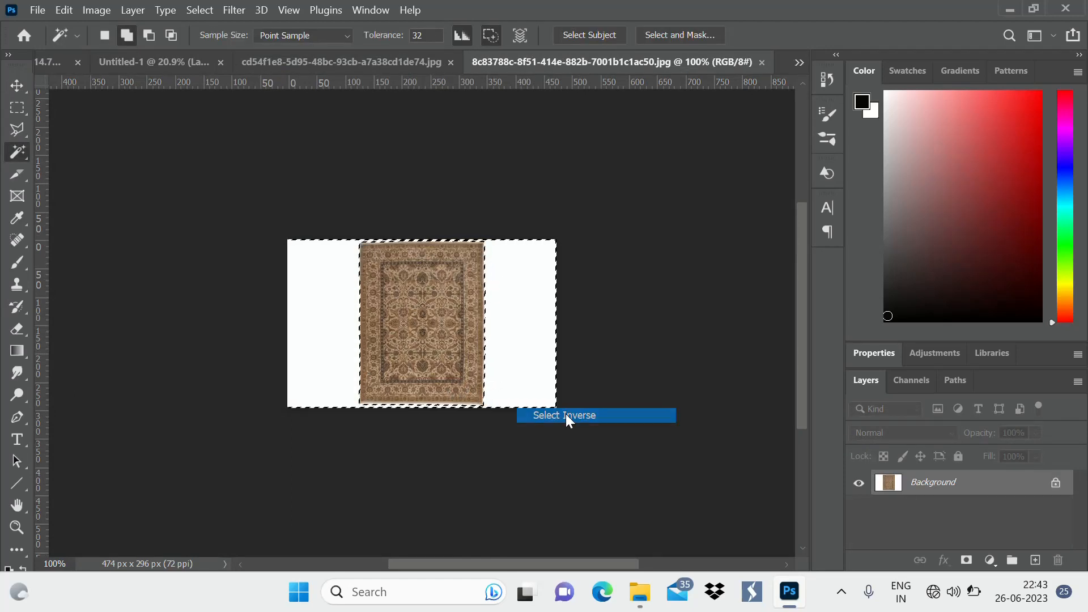
Paste the rug into the room document and move it with Free Transform onto the floor in front of the door.
drag(171, 54, 468, 417)
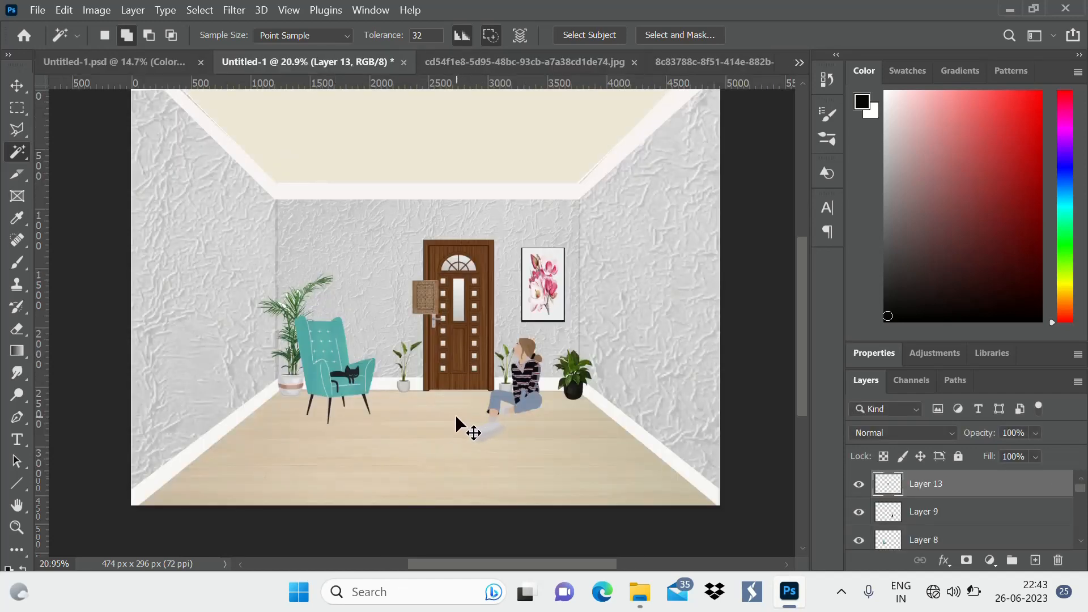
key(ctrl+t)
drag(422, 297, 418, 466)
scroll(560, 326, down, 4)
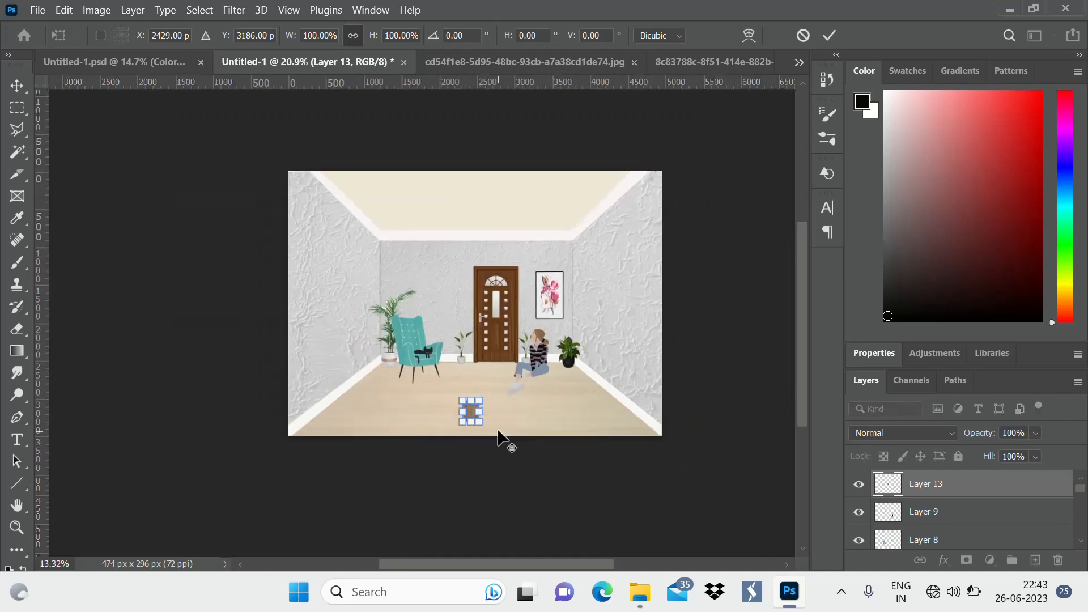
scroll(497, 435, up, 4)
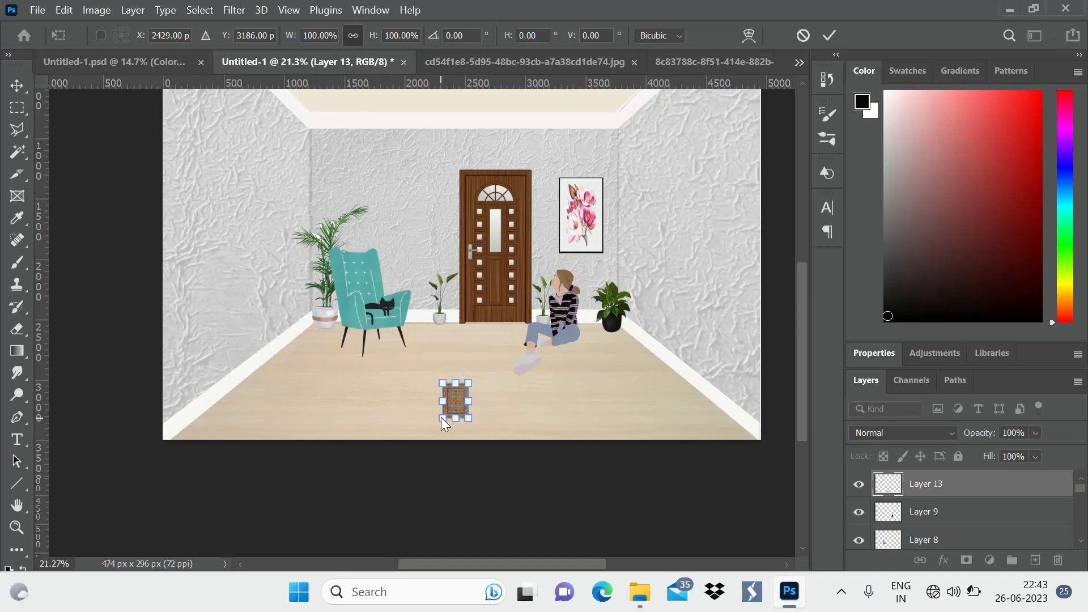
Distort the rug in perspective by spreading its four corners across the front of the floor between both side walls.
drag(442, 418, 280, 471)
drag(470, 420, 607, 493)
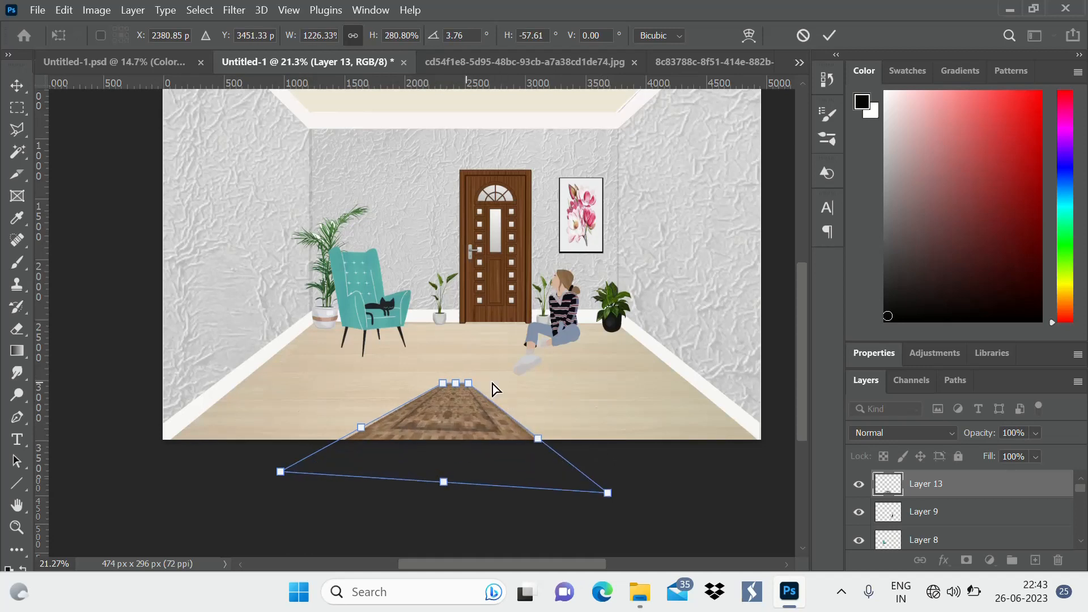
drag(468, 383, 545, 379)
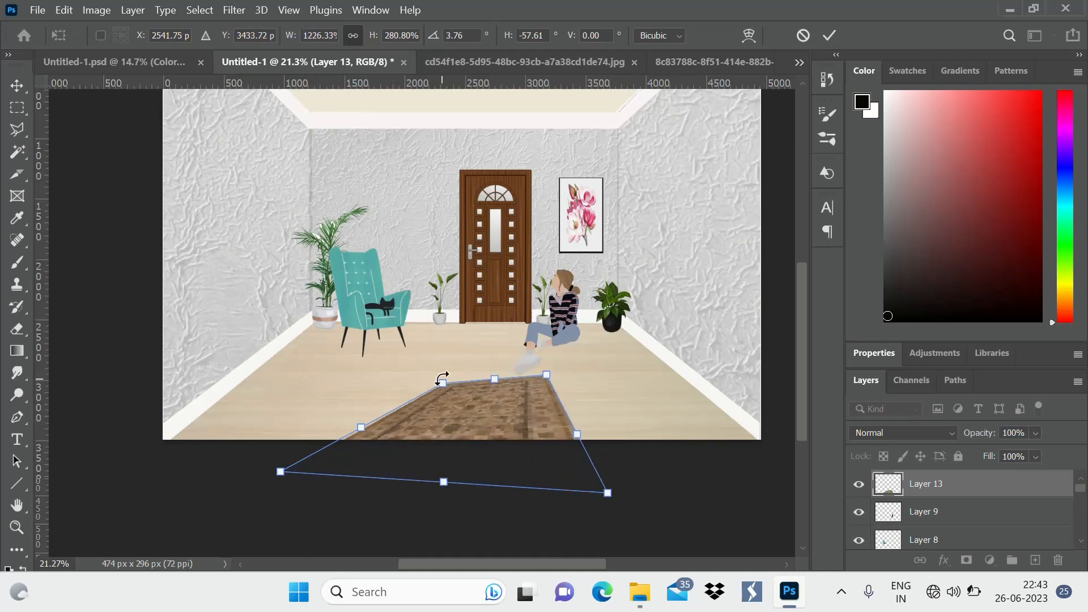
drag(441, 385, 241, 374)
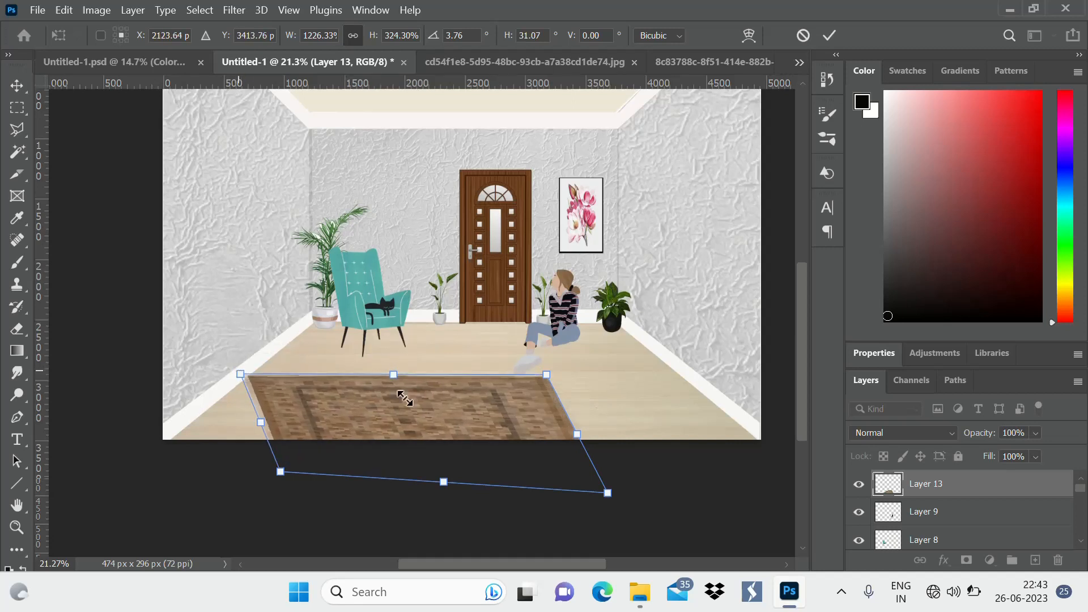
drag(548, 375, 698, 387)
drag(703, 426, 702, 426)
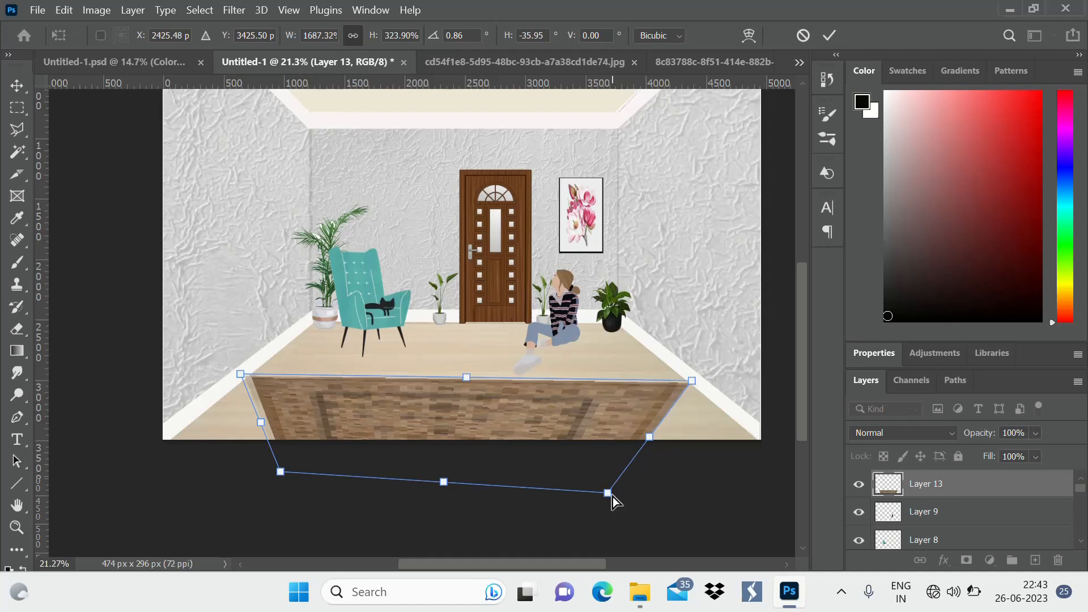
drag(280, 471, 161, 443)
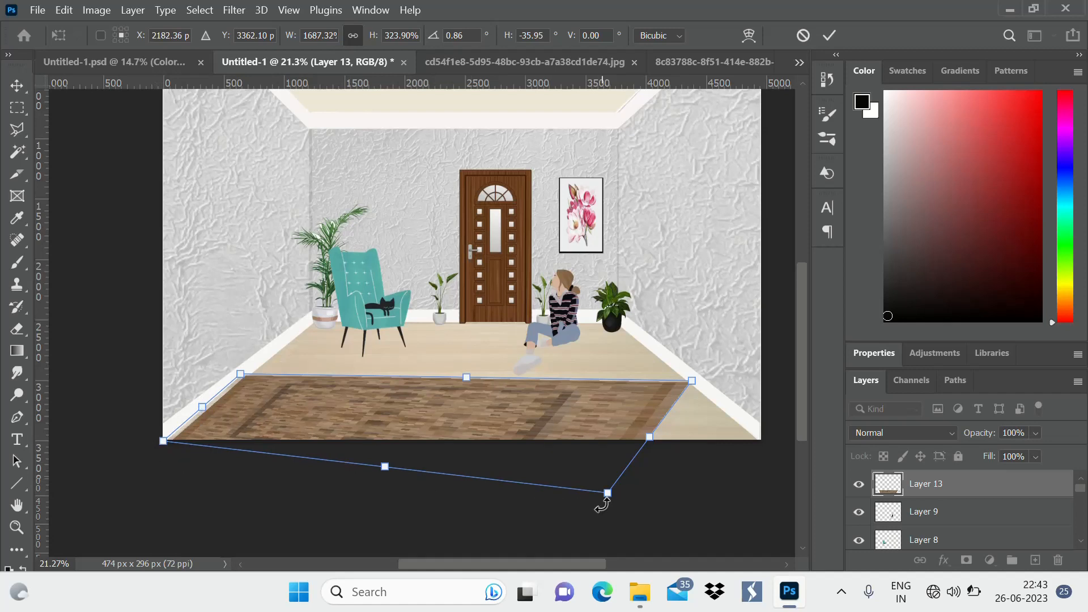
drag(604, 502, 760, 453)
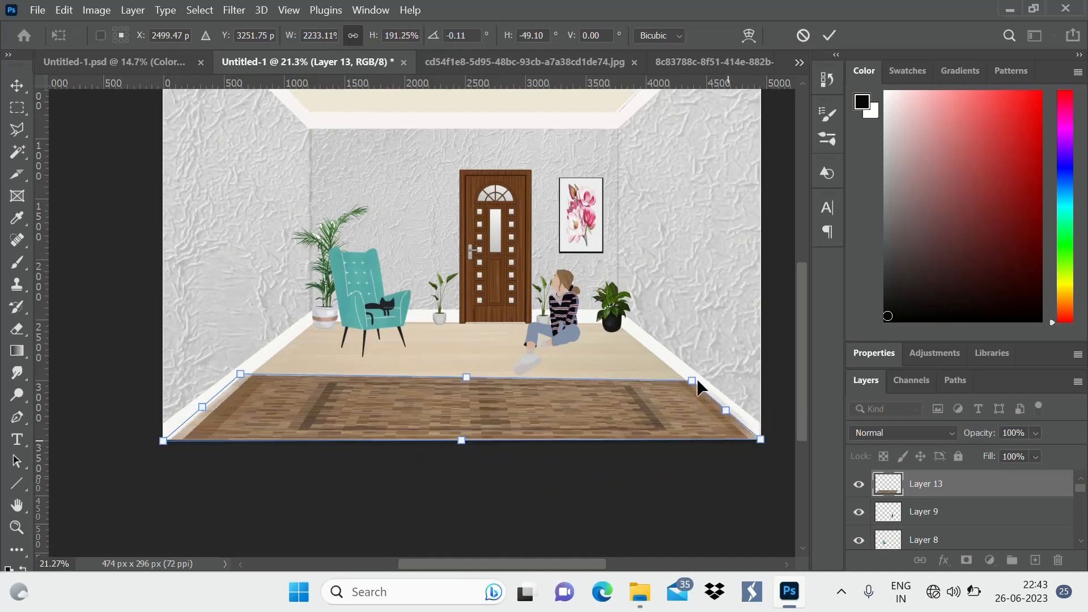
Narrow the distorted rug so bare floor shows on both sides, and apply the transform.
drag(691, 374, 620, 383)
drag(484, 434, 522, 432)
scroll(447, 467, down, 3)
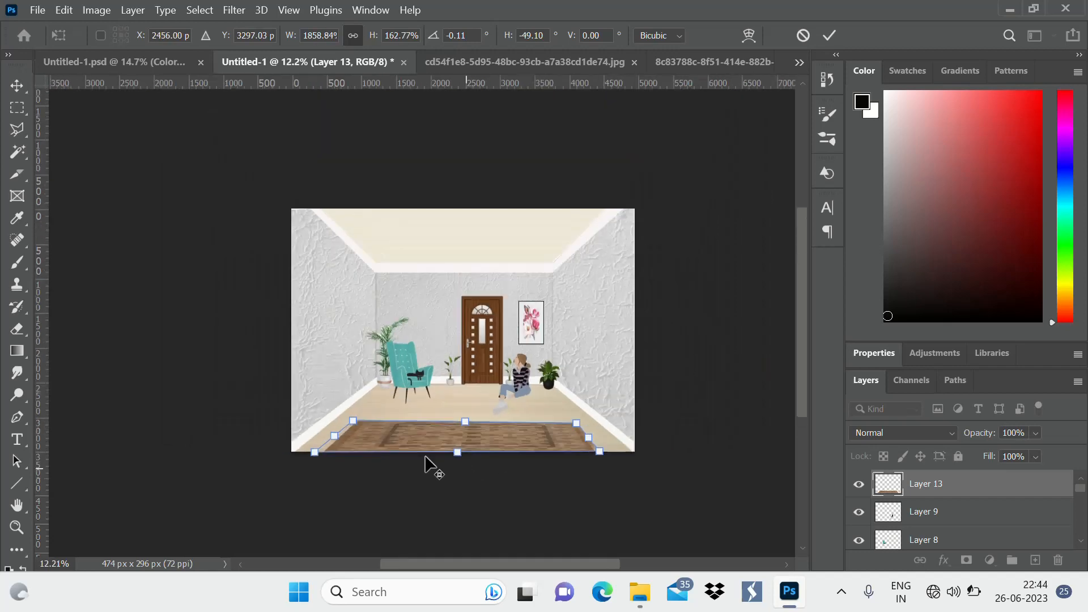
click(828, 36)
key(w)
scroll(546, 364, down, 1)
scroll(481, 439, up, 1)
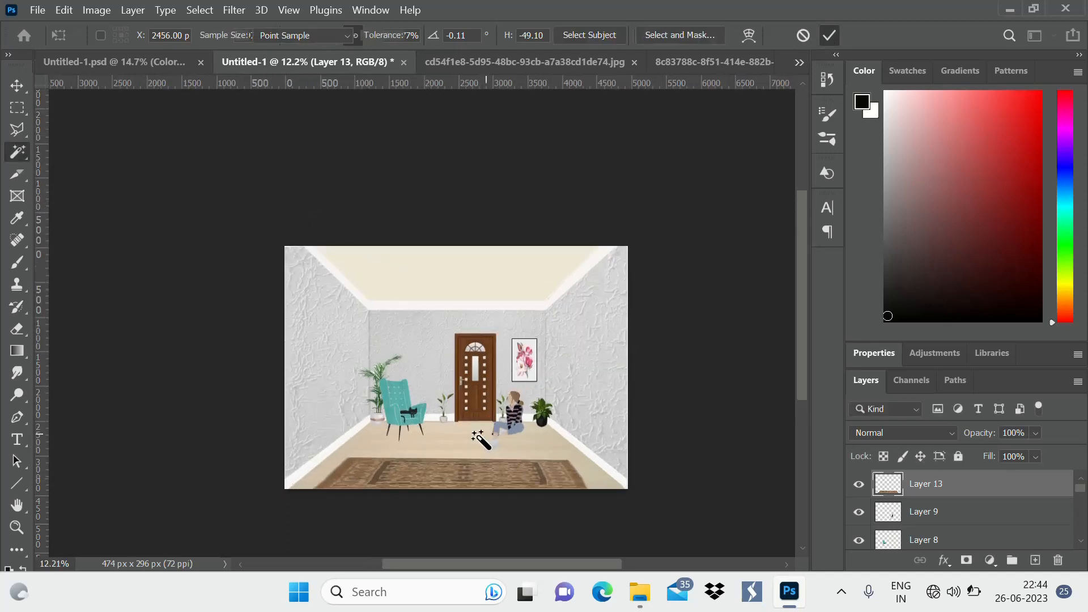
Scale the rug down slightly with Free Transform to a height of 93.40% and recentre it on the front floor.
key(ctrl+t)
drag(591, 458, 573, 460)
drag(544, 473, 559, 473)
click(830, 36)
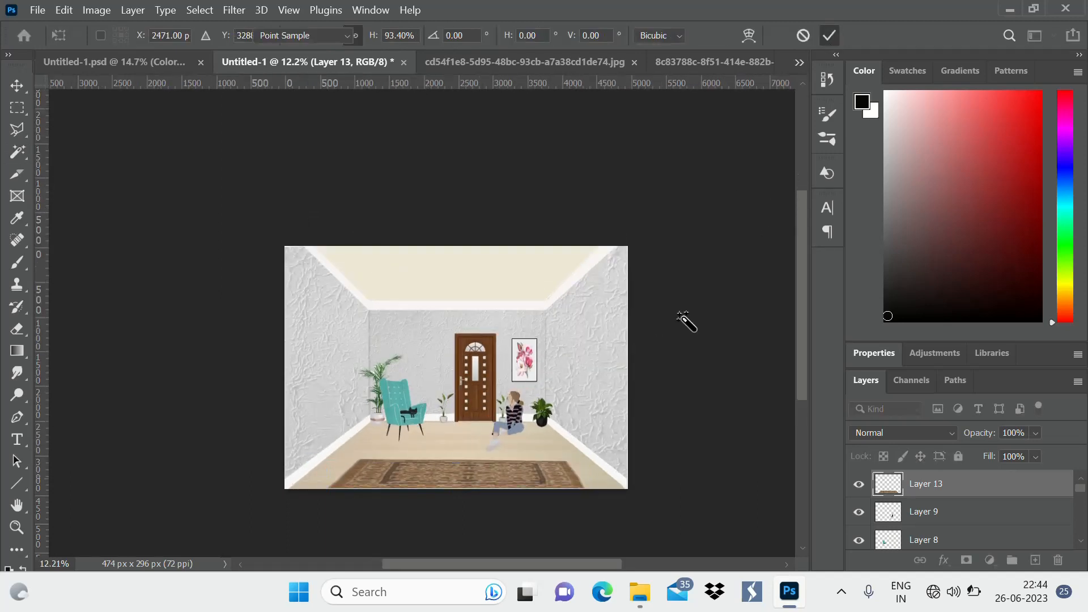
Compare the room and its placed rug with the finished reference document Untitled-1.psd.
scroll(491, 442, down, 2)
scroll(419, 334, up, 3)
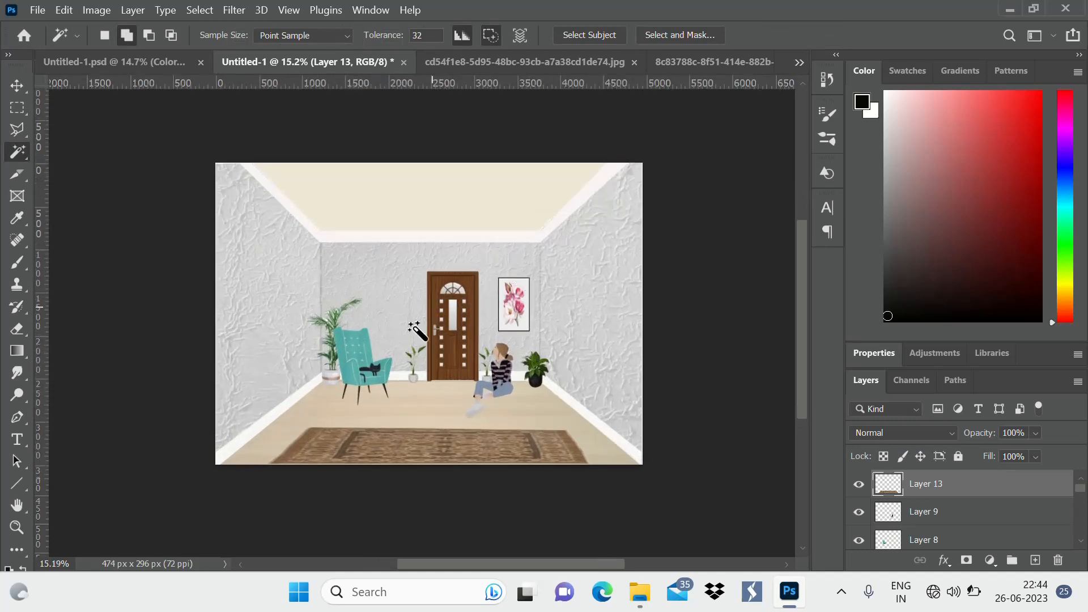
scroll(431, 369, down, 2)
scroll(396, 334, up, 2)
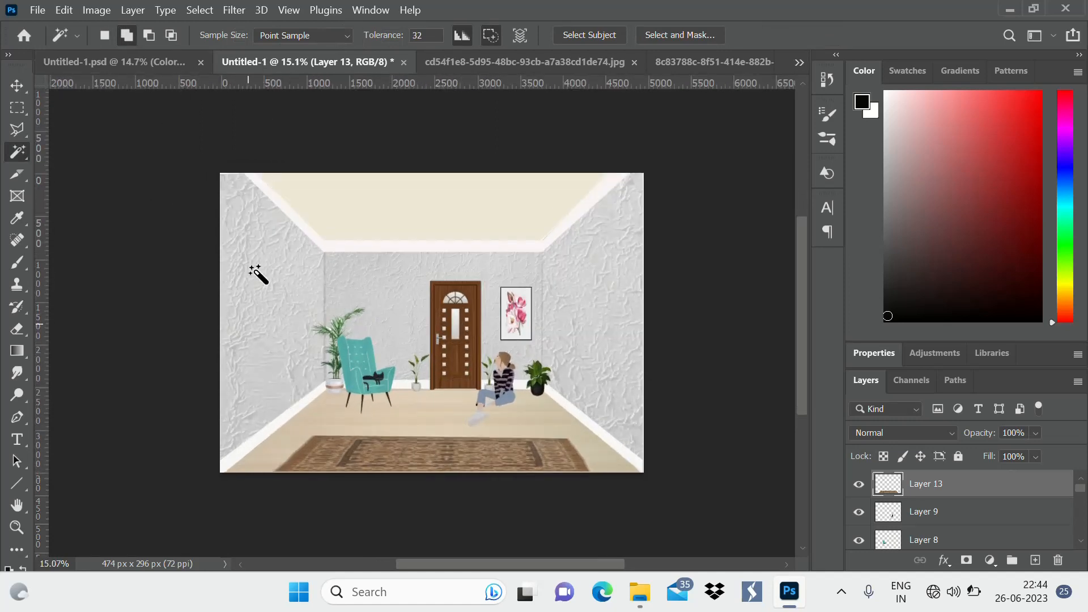
click(152, 64)
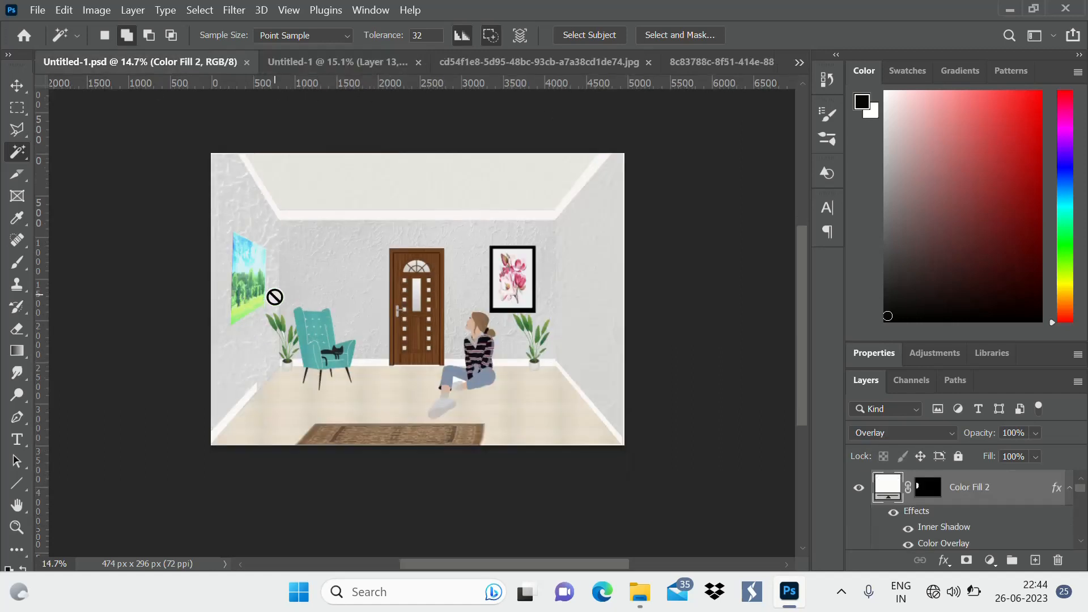
click(362, 63)
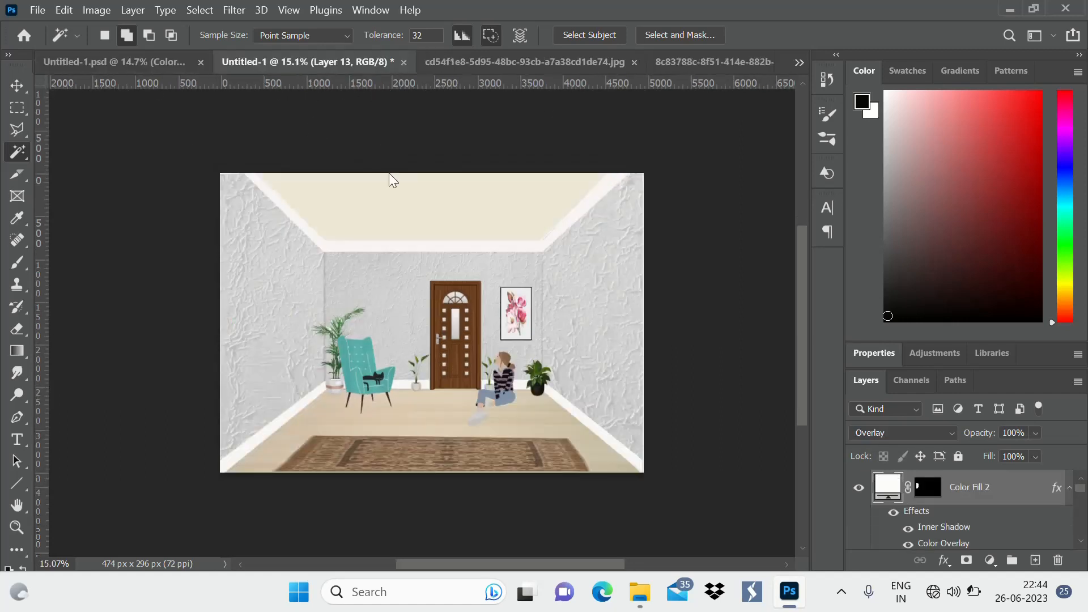
scroll(356, 320, up, 2)
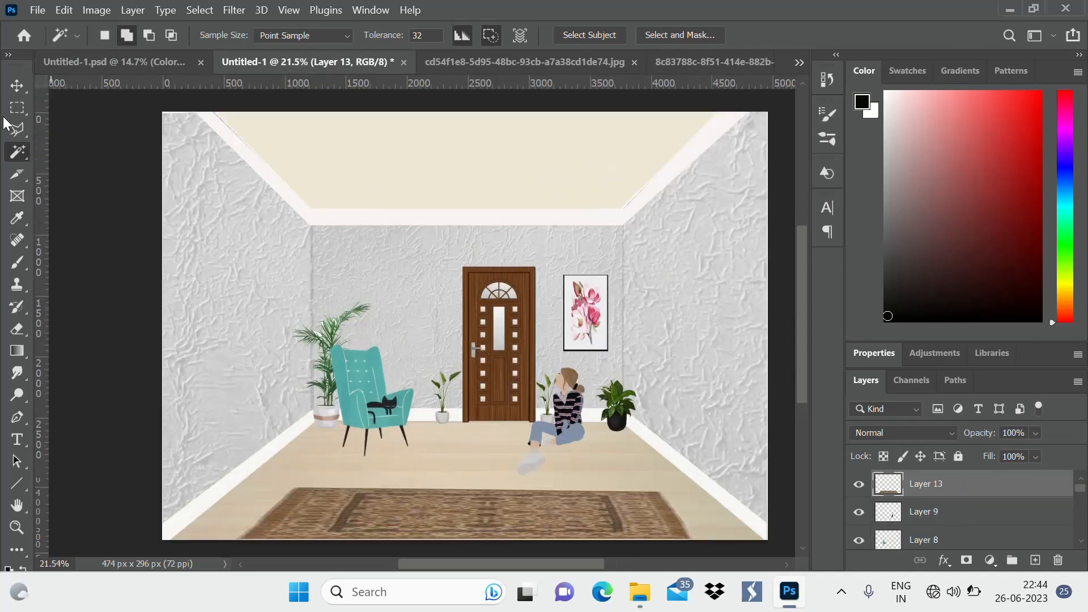
Select the left wall's texture layer and outline a four-sided perspective panel on that wall with the Polygonal Lasso.
click(17, 85)
click(253, 266)
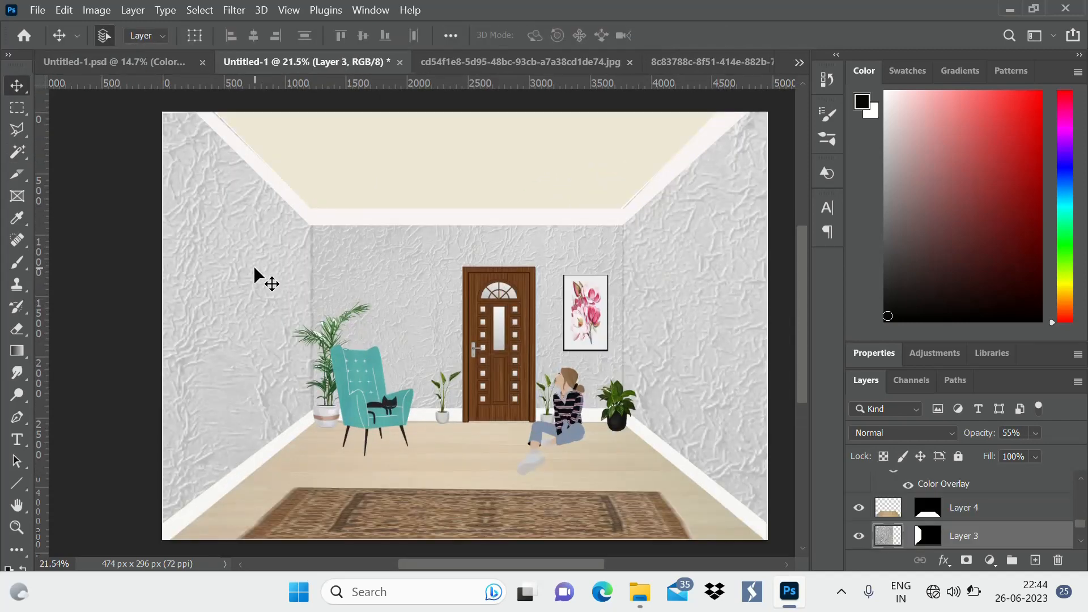
right_click(1021, 539)
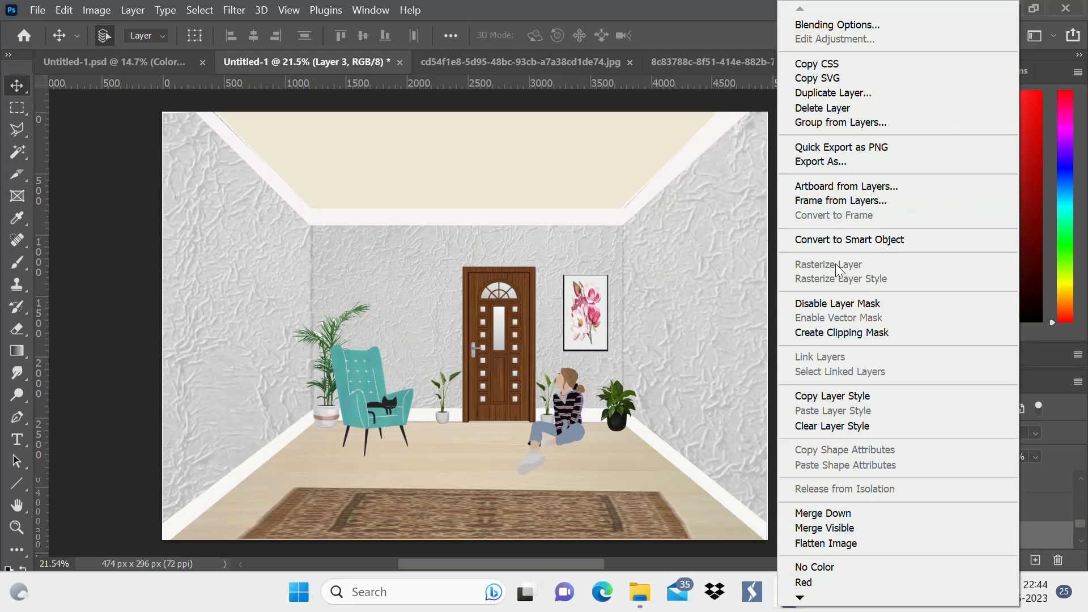
click(665, 302)
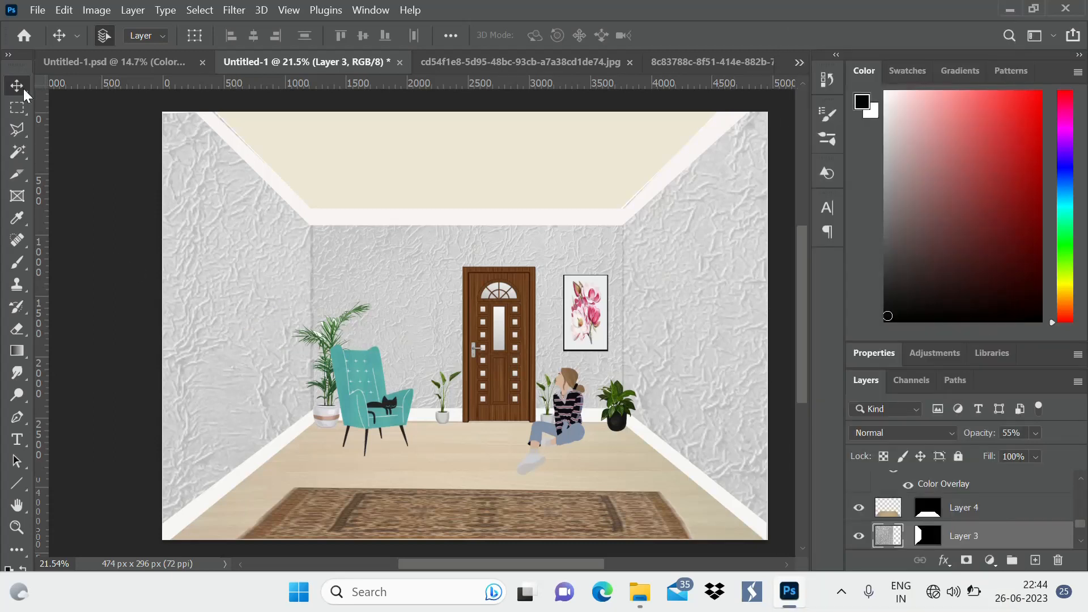
click(23, 110)
click(17, 130)
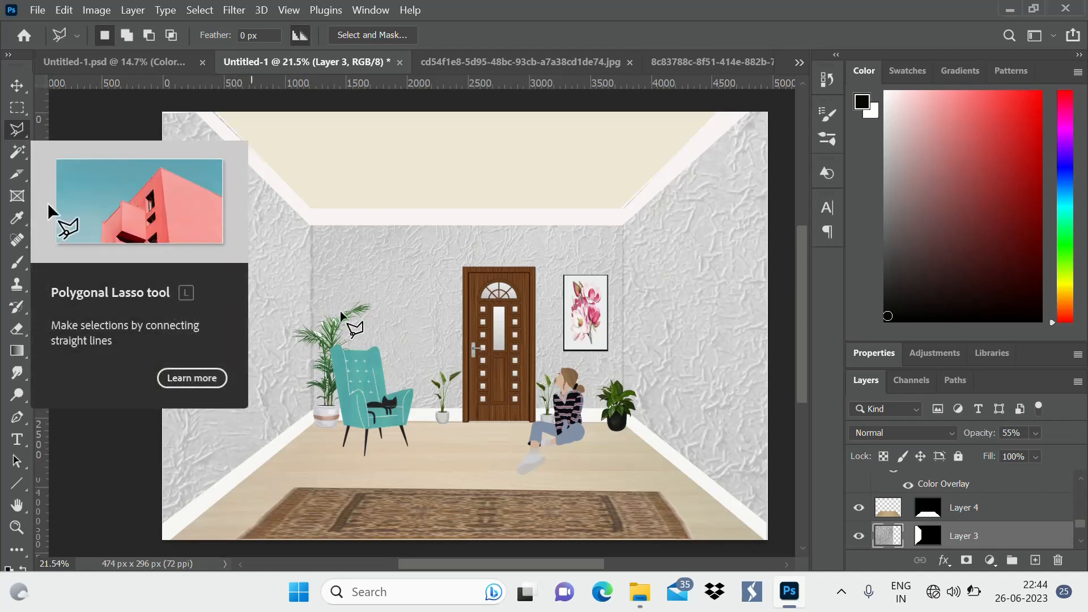
click(203, 259)
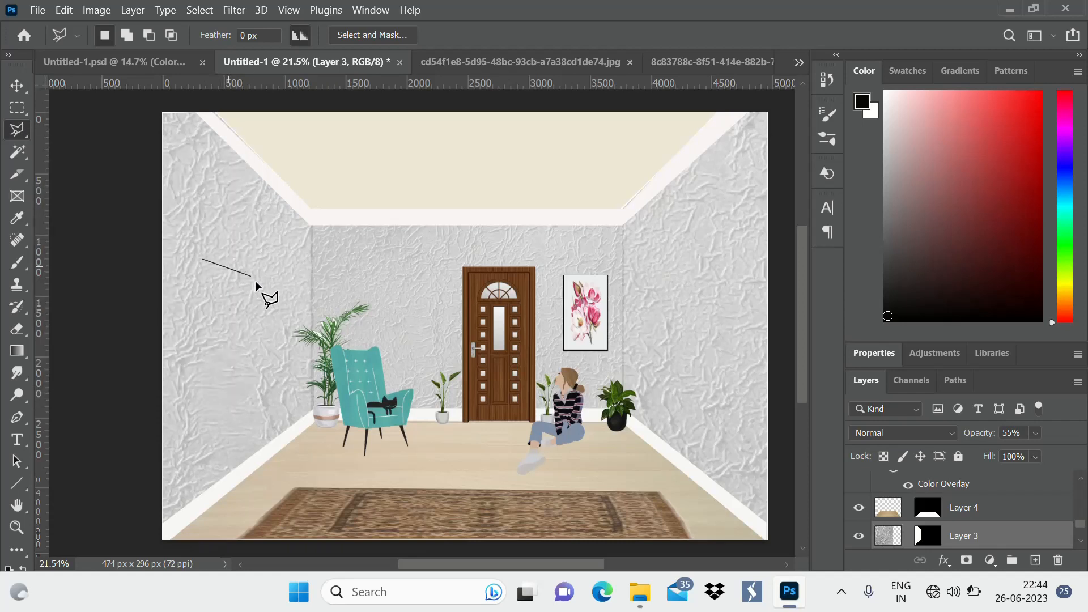
click(277, 282)
click(207, 435)
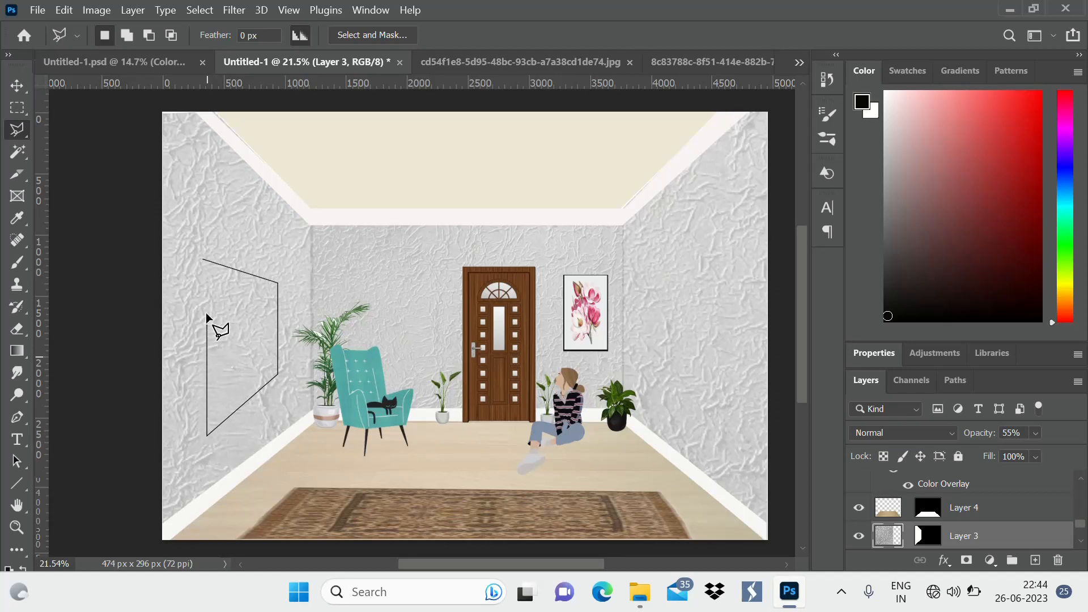
click(205, 264)
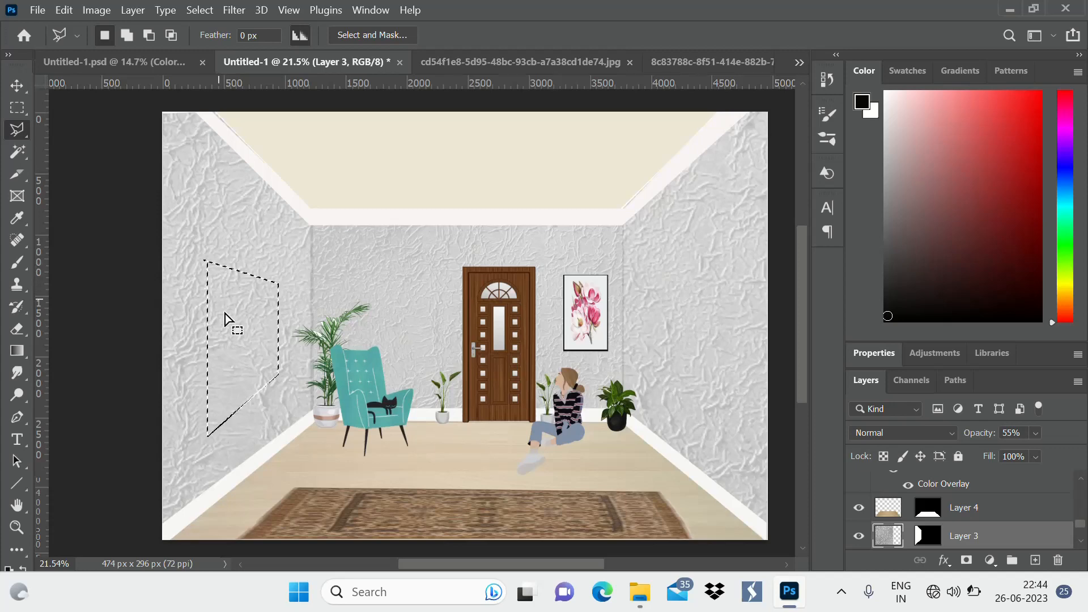
Fill the selected panel on the left wall's texture layer with the white background color.
scroll(231, 303, down, 2)
scroll(277, 334, up, 2)
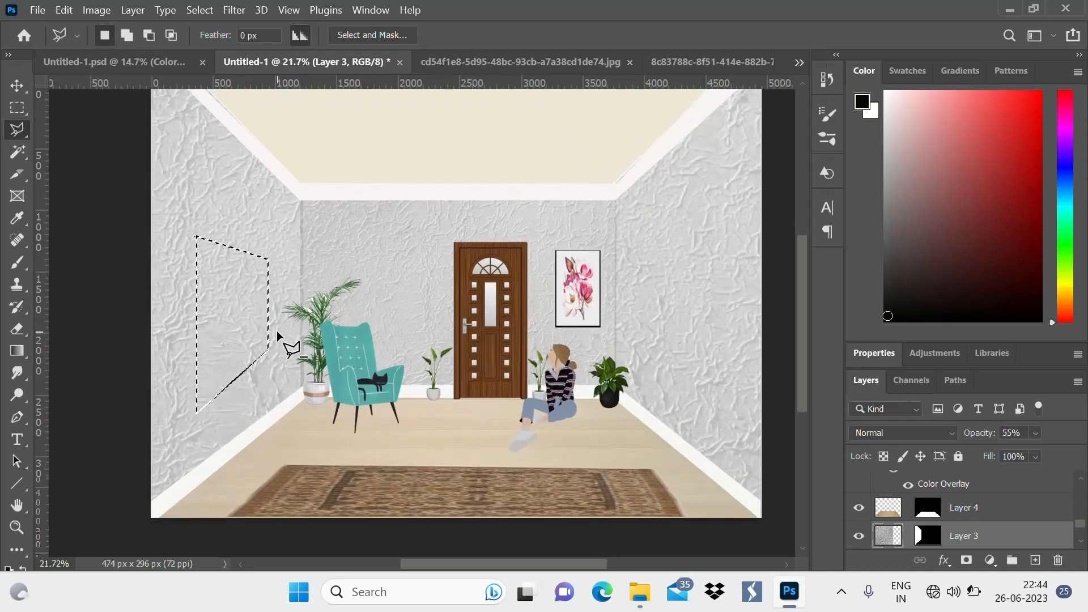
key(ctrl+BackSpace)
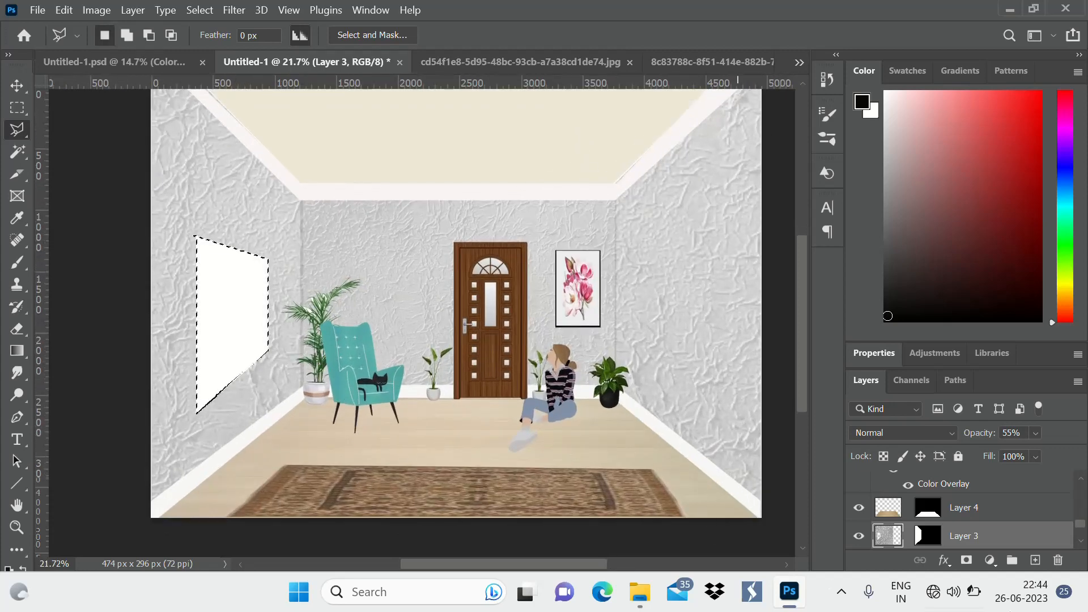
Add a Solid Color fill layer in light blue caefef over the selected panel on the left wall.
click(989, 560)
click(996, 258)
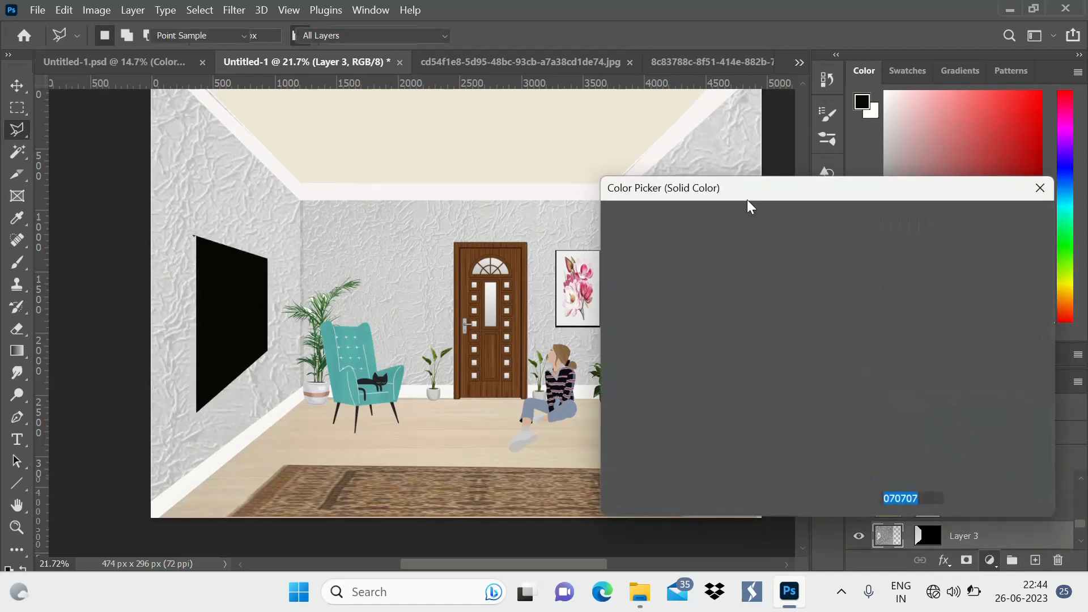
click(845, 335)
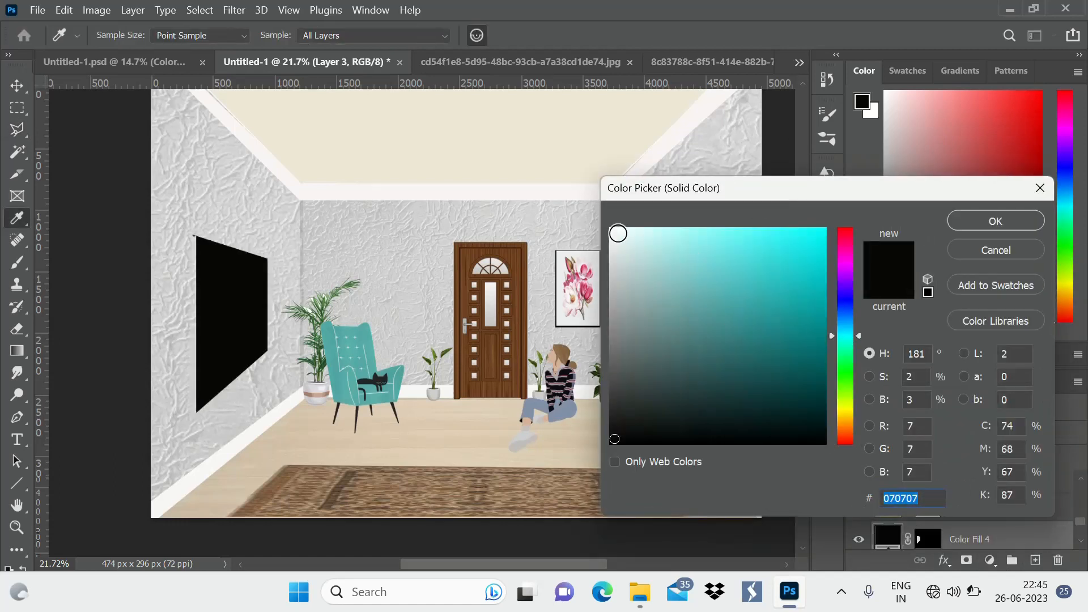
click(643, 240)
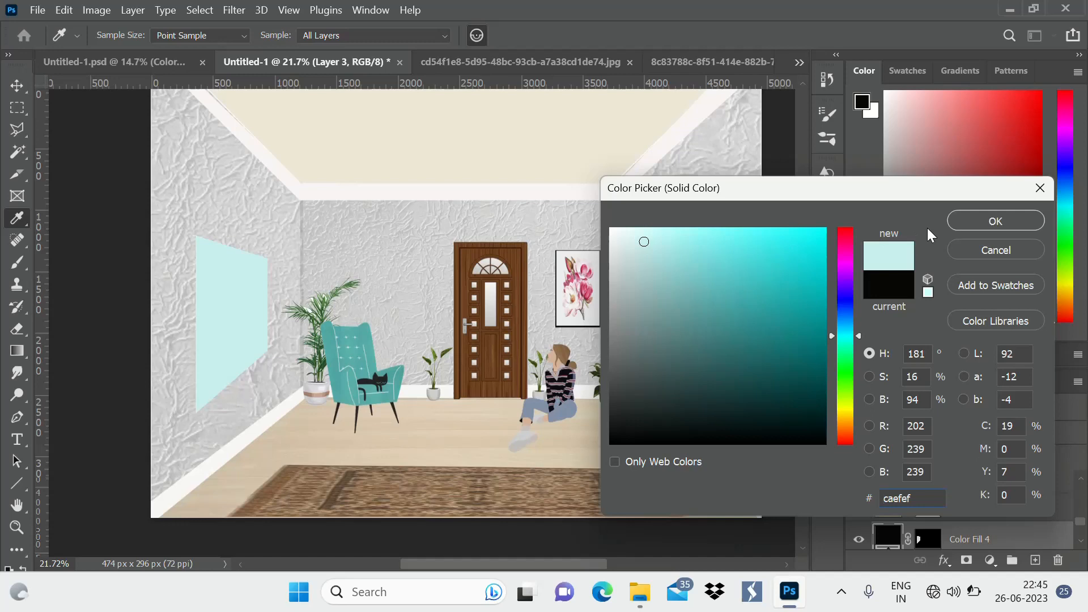
click(967, 218)
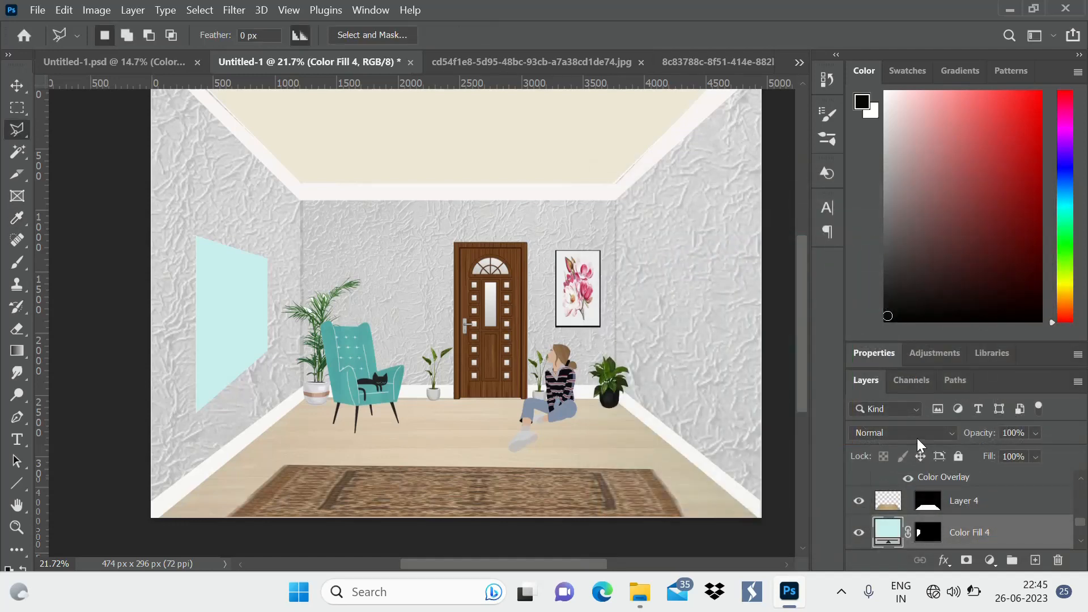
Add a Color Overlay layer style in off-white fcfbfa to the left wall panel's fill layer.
double_click(1007, 535)
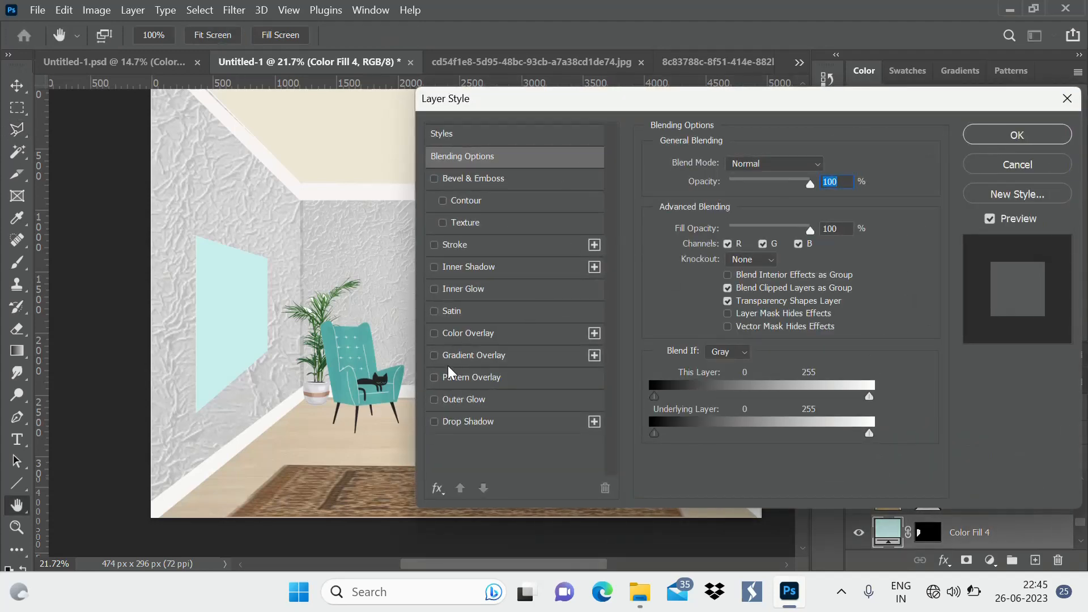
click(434, 333)
click(516, 335)
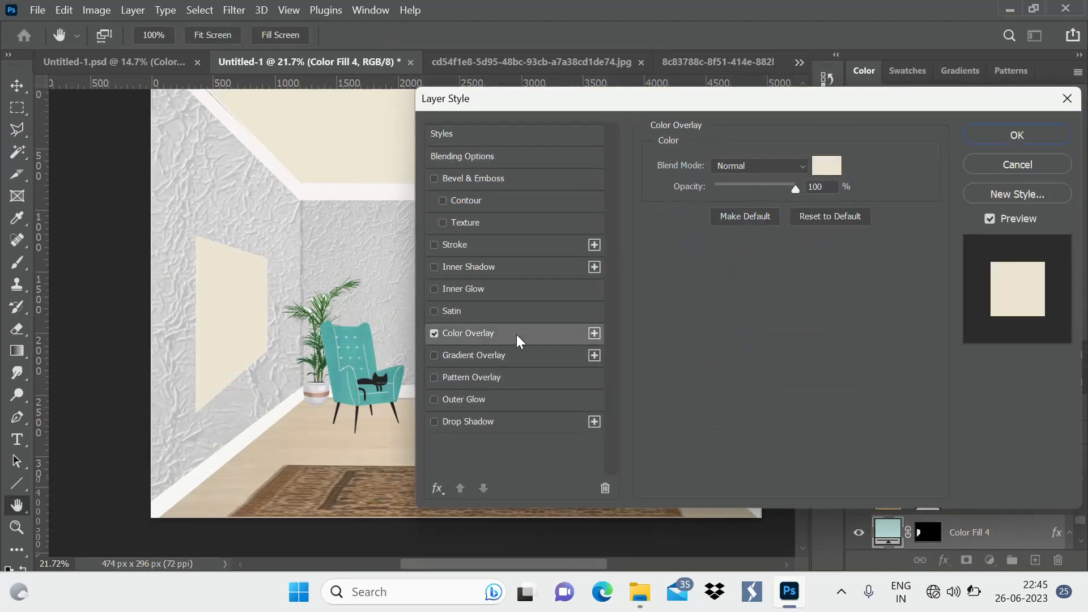
click(829, 167)
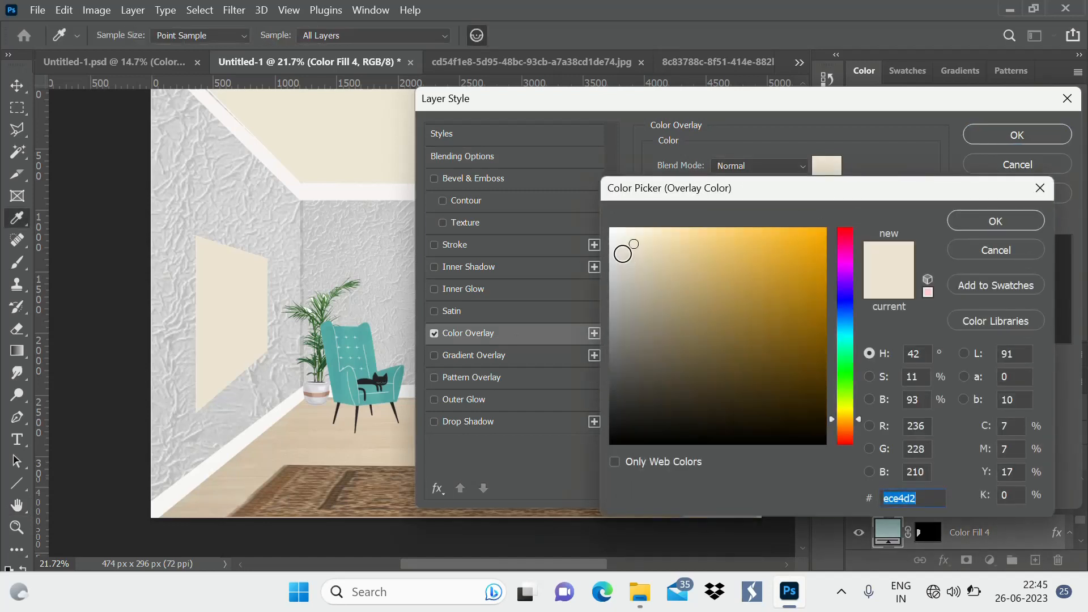
click(612, 230)
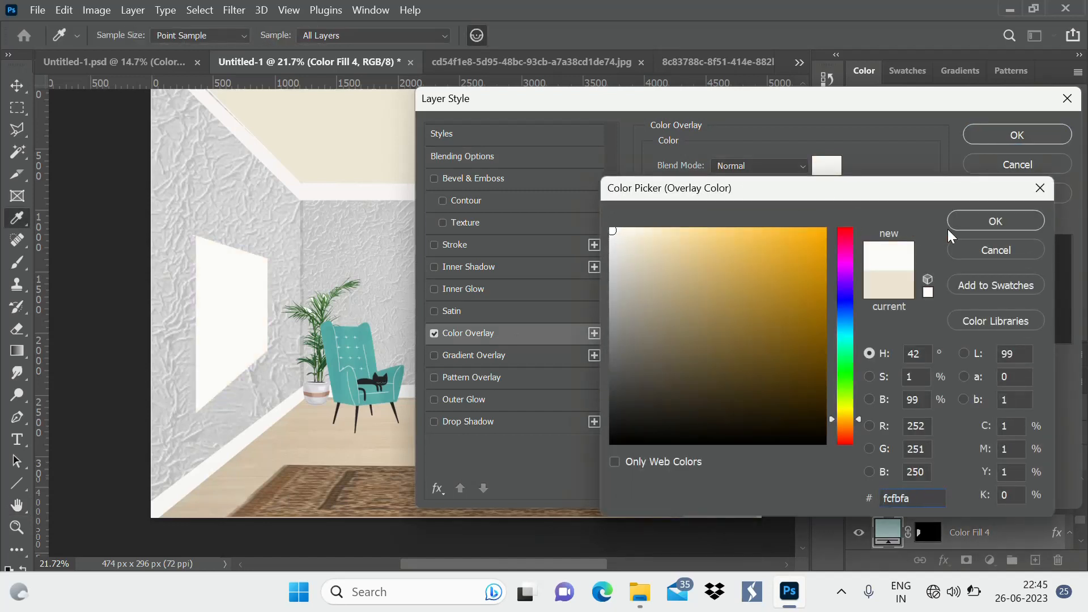
click(992, 226)
click(1008, 146)
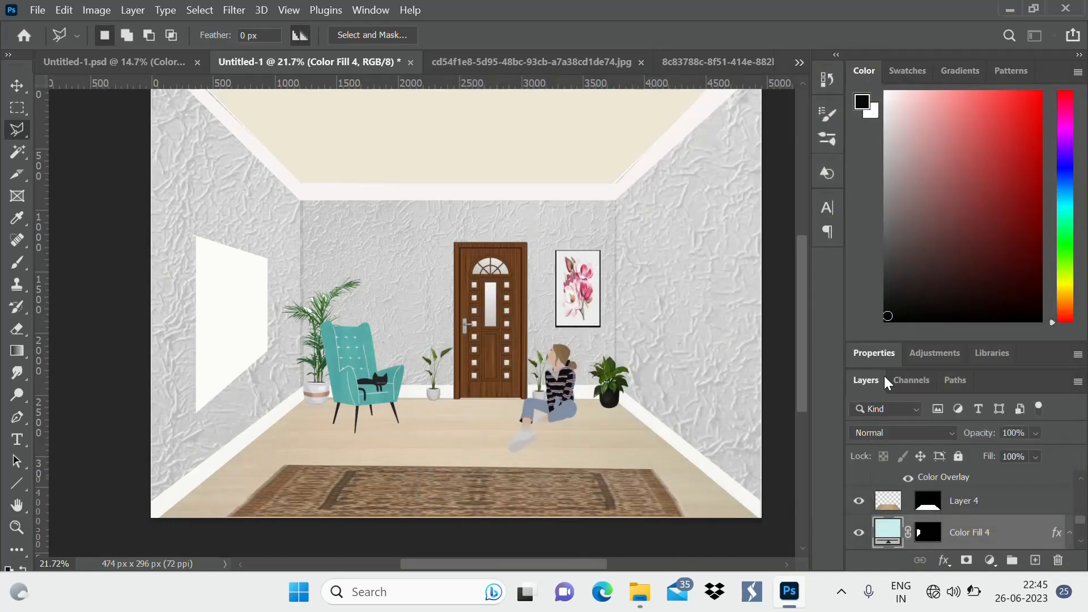
Set the panel fill layer's blend mode to Overlay and select the left wall's texture layer.
click(918, 437)
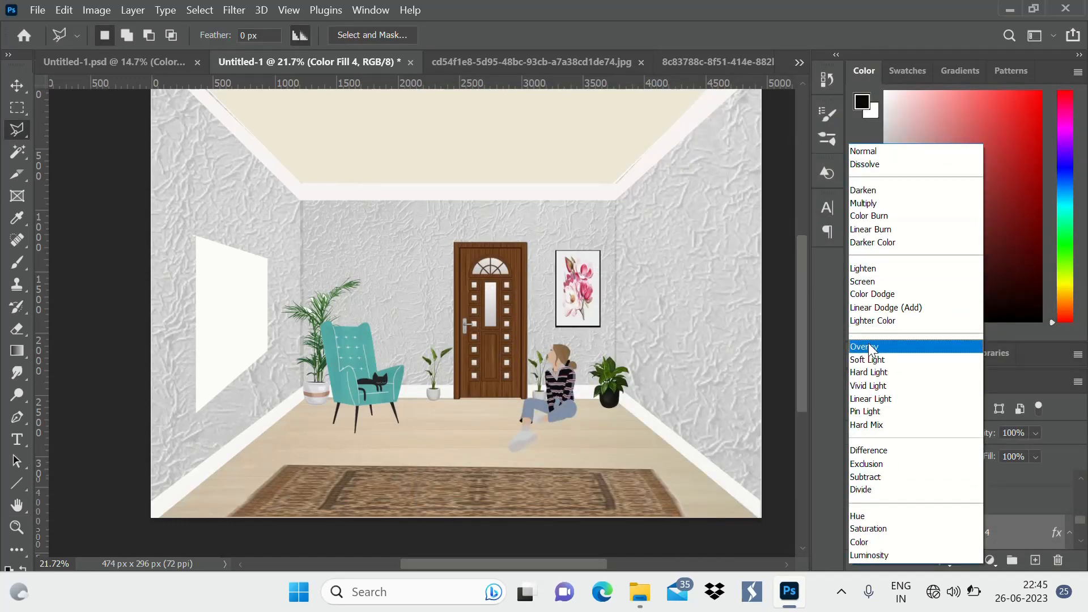
click(867, 346)
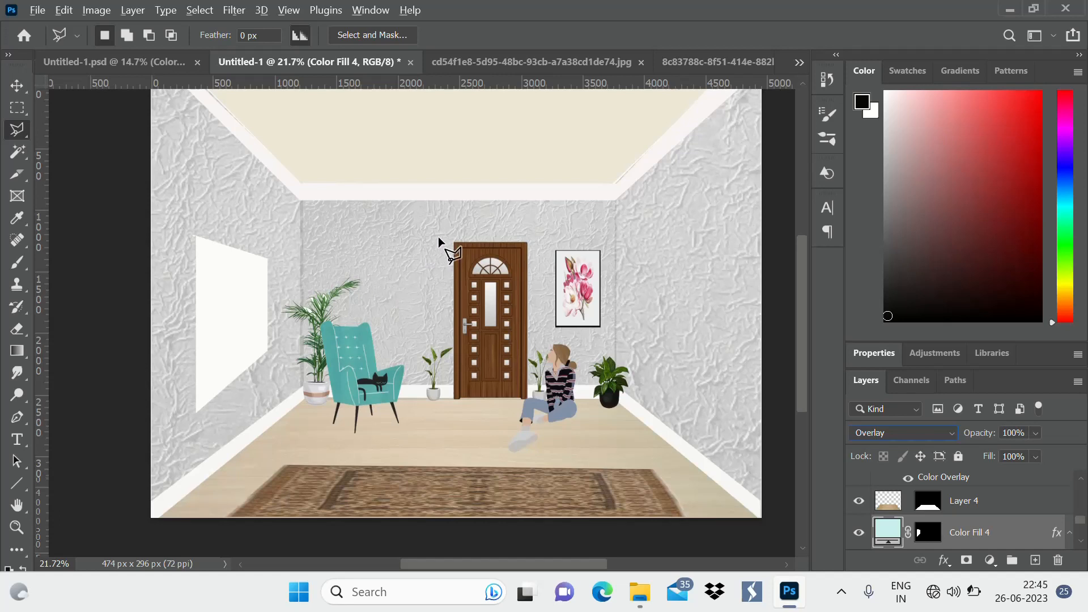
click(16, 85)
click(289, 222)
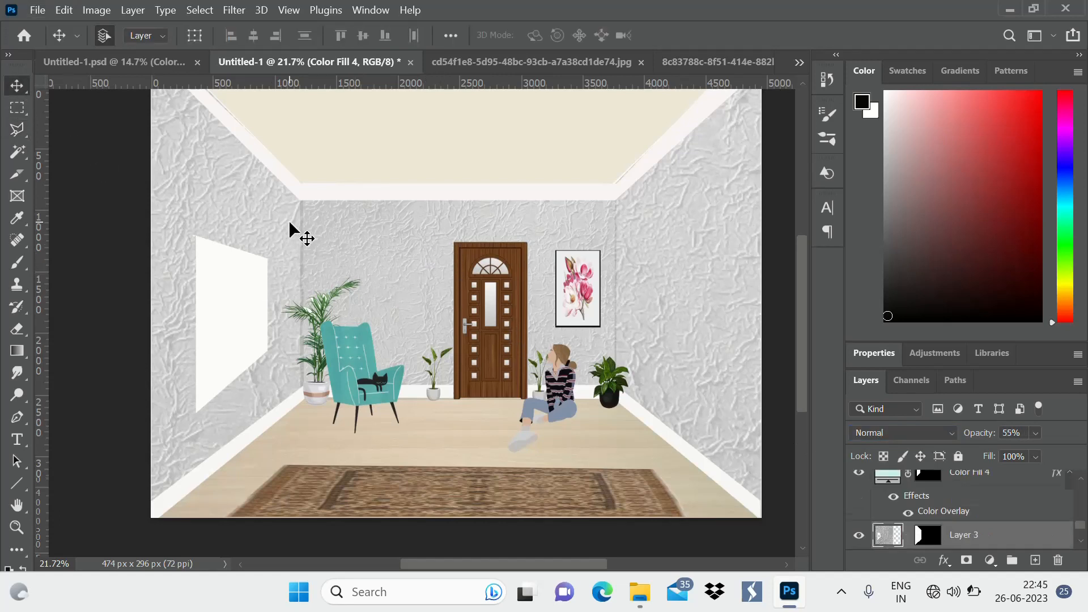
Copy the landscape picture layer JFliPLT from Untitled-1.psd into the working room document.
scroll(531, 295, down, 3)
scroll(396, 309, up, 5)
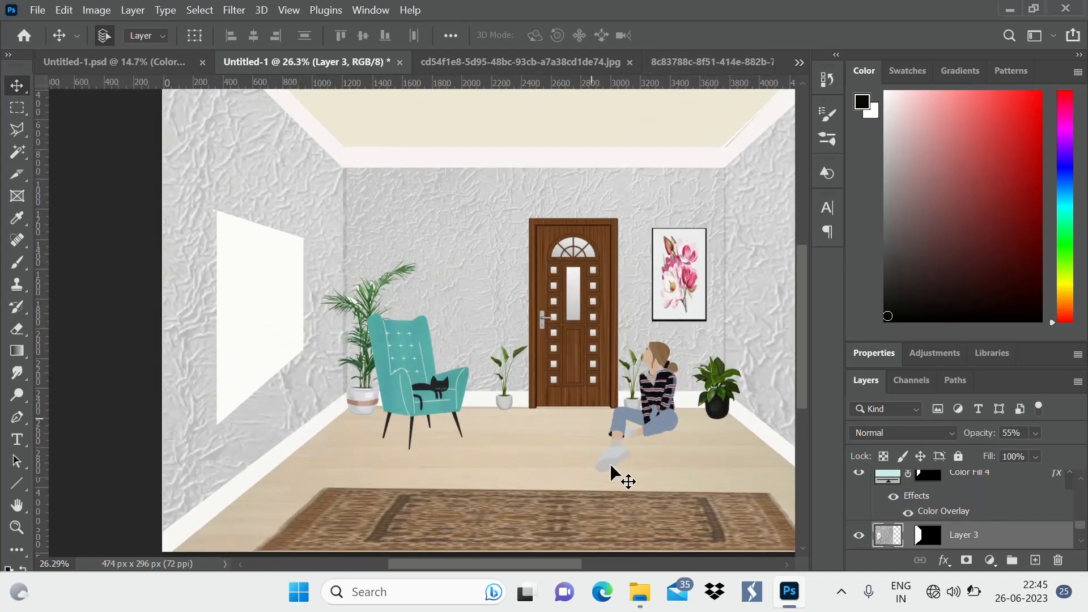
click(640, 591)
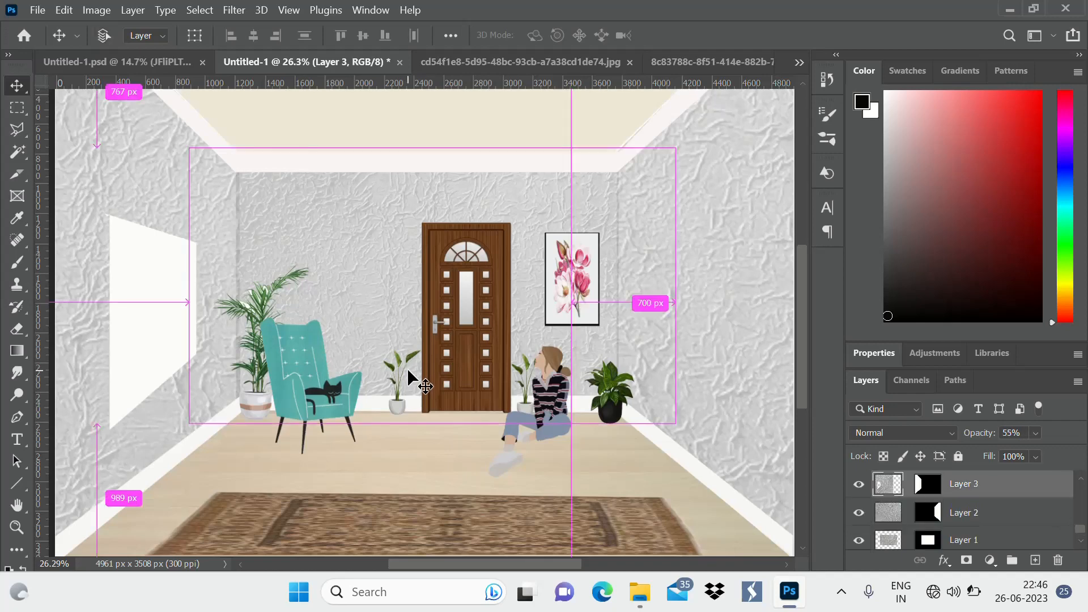
drag(408, 370, 407, 370)
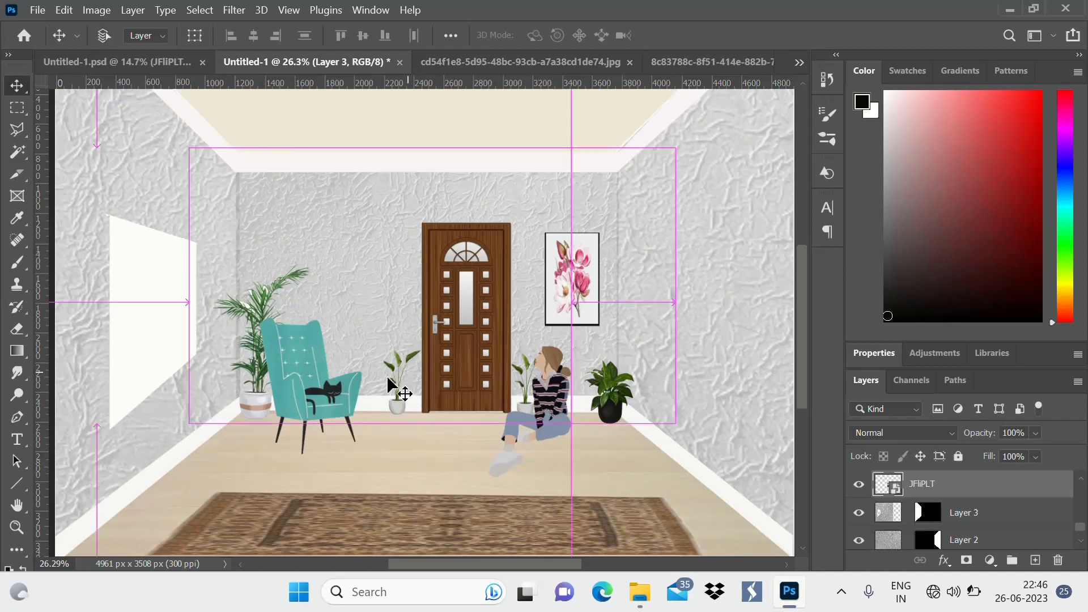
click(171, 60)
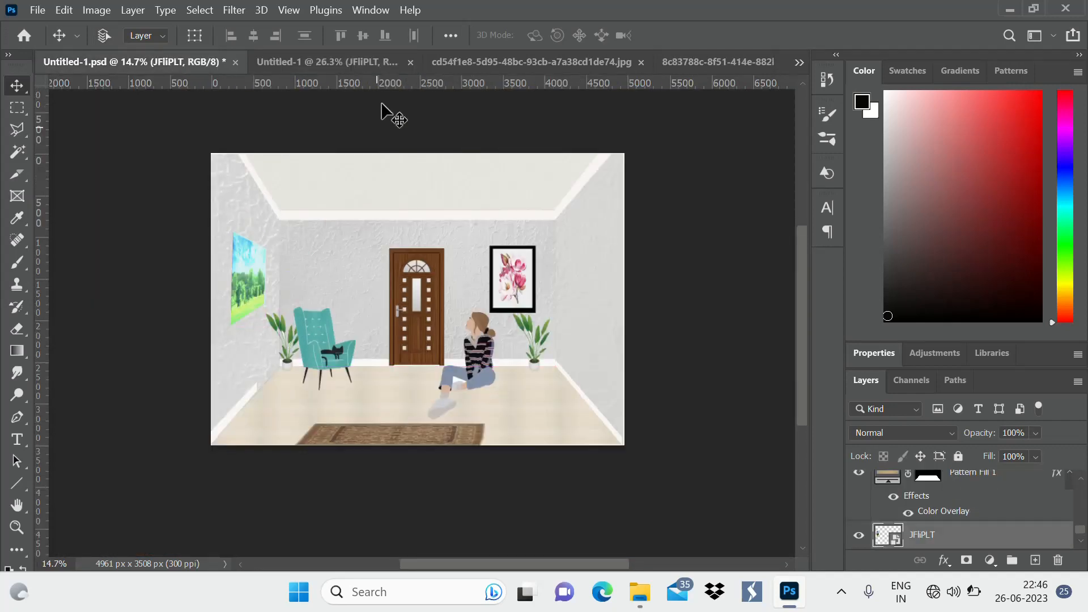
click(376, 60)
scroll(462, 248, down, 2)
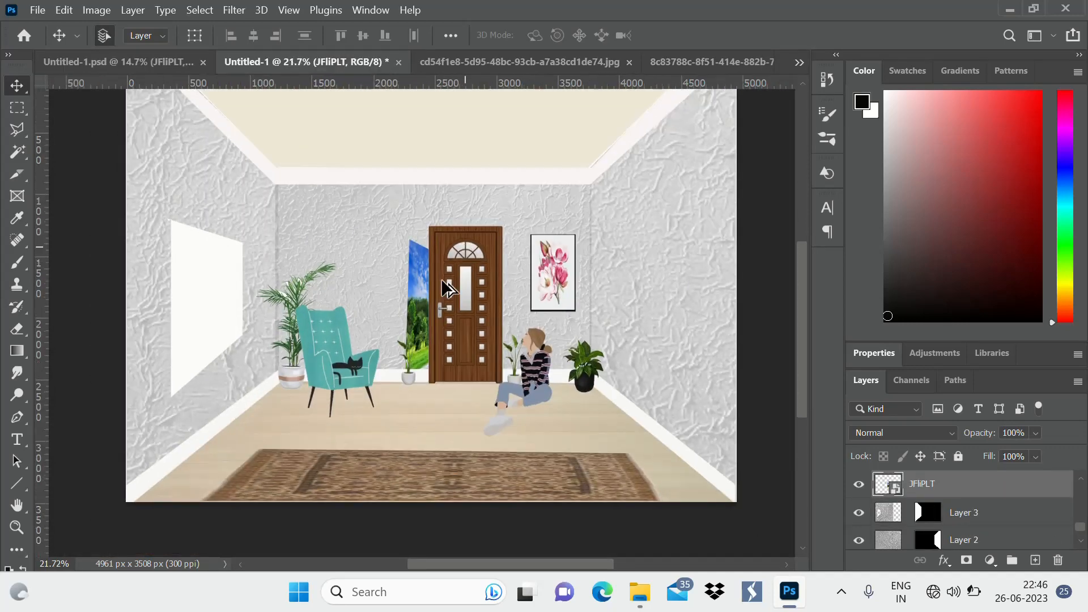
Move the landscape picture over the white panel on the left wall and bring its layer to the top of the layer stack.
scroll(441, 283, up, 4)
scroll(566, 271, down, 2)
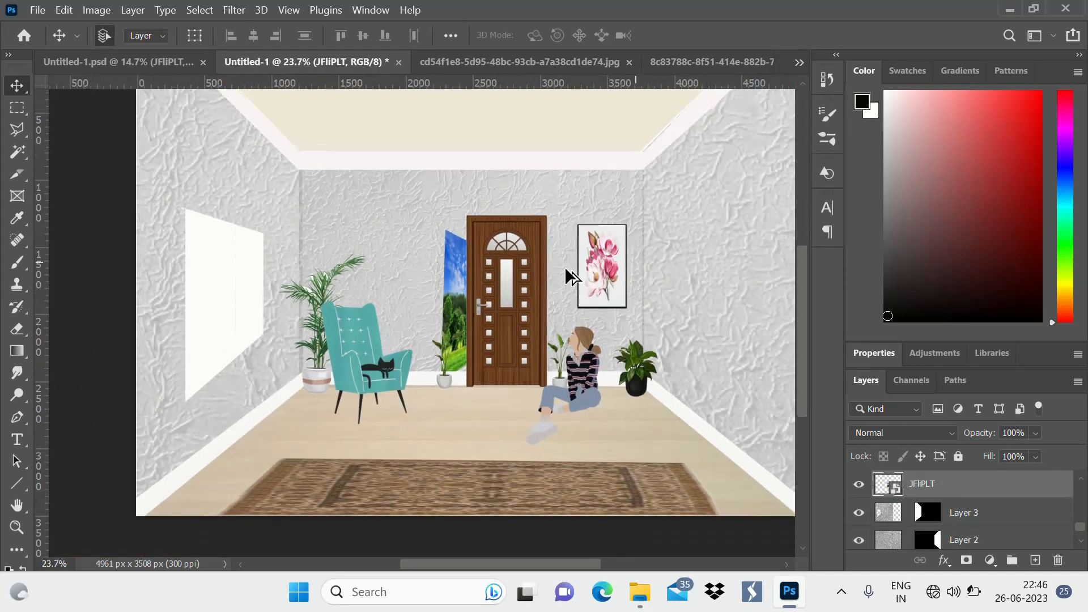
drag(451, 309, 206, 291)
drag(922, 483, 979, 479)
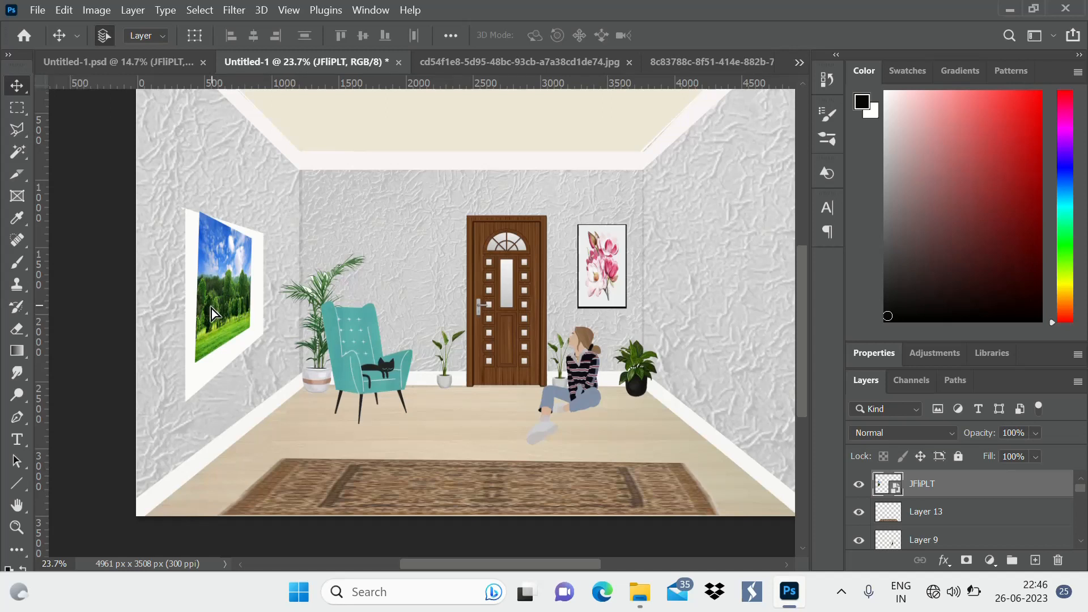
drag(212, 308, 212, 314)
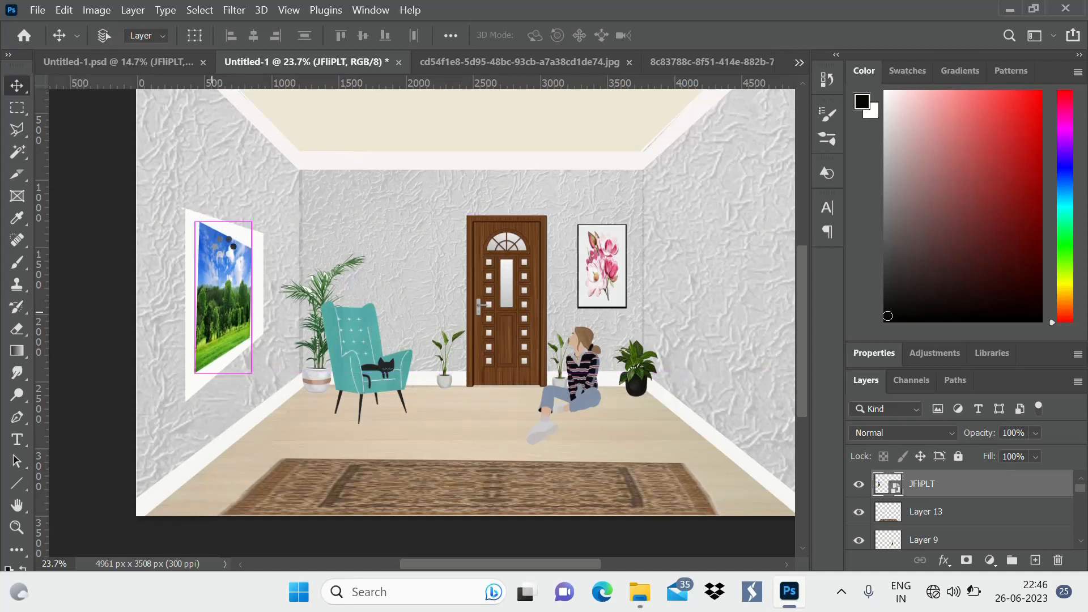
Distort the landscape picture with Free Transform so its corners cover the white panel on the left wall.
key(ctrl+t)
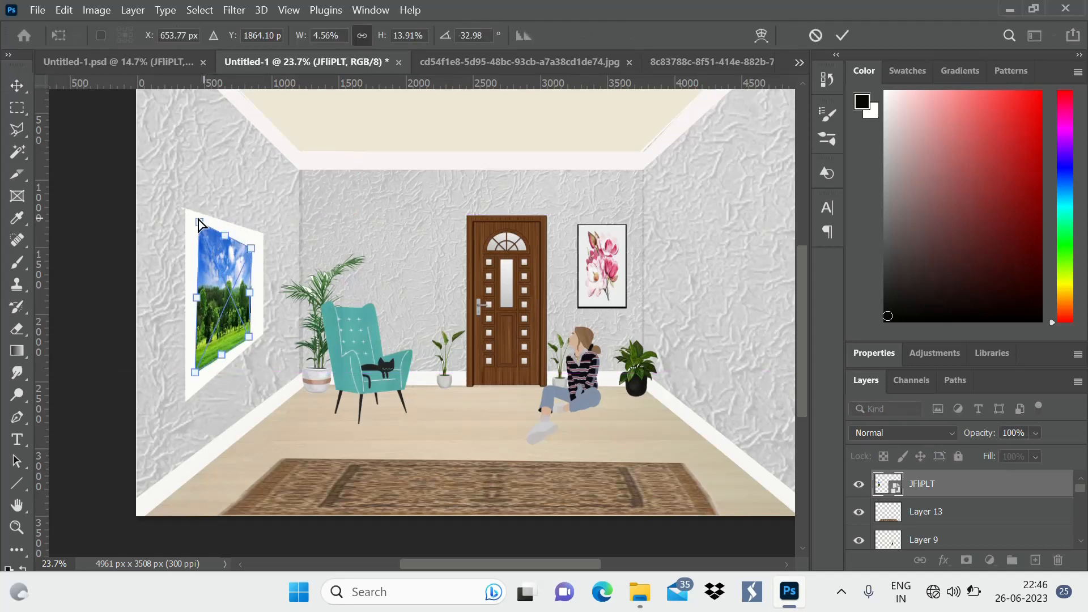
drag(199, 224, 190, 211)
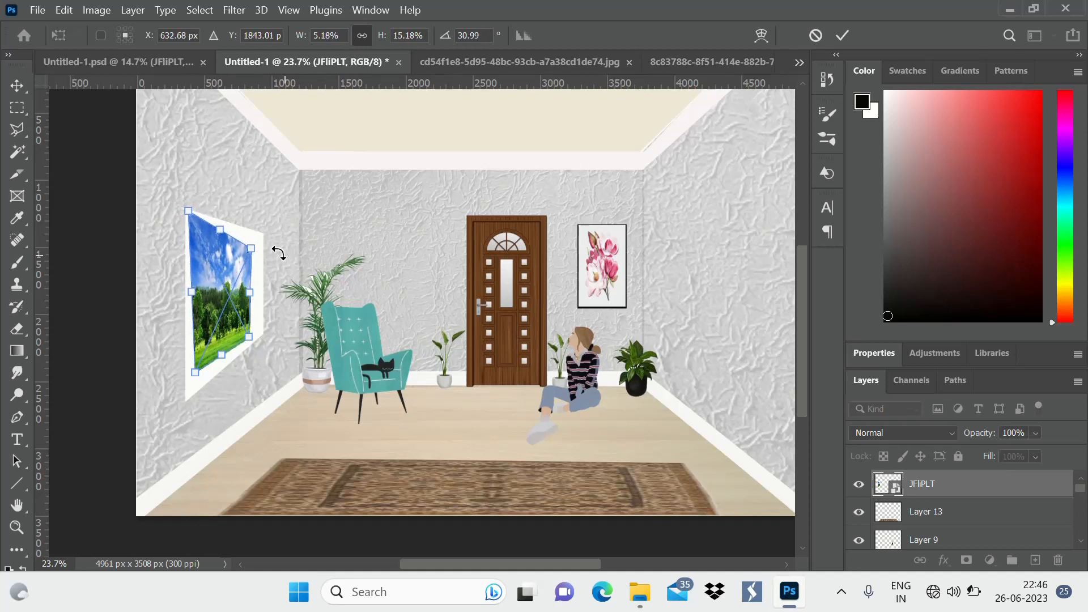
mouse_move(266, 238)
mouse_down()
mouse_move(273, 231)
mouse_move(263, 231)
mouse_up()
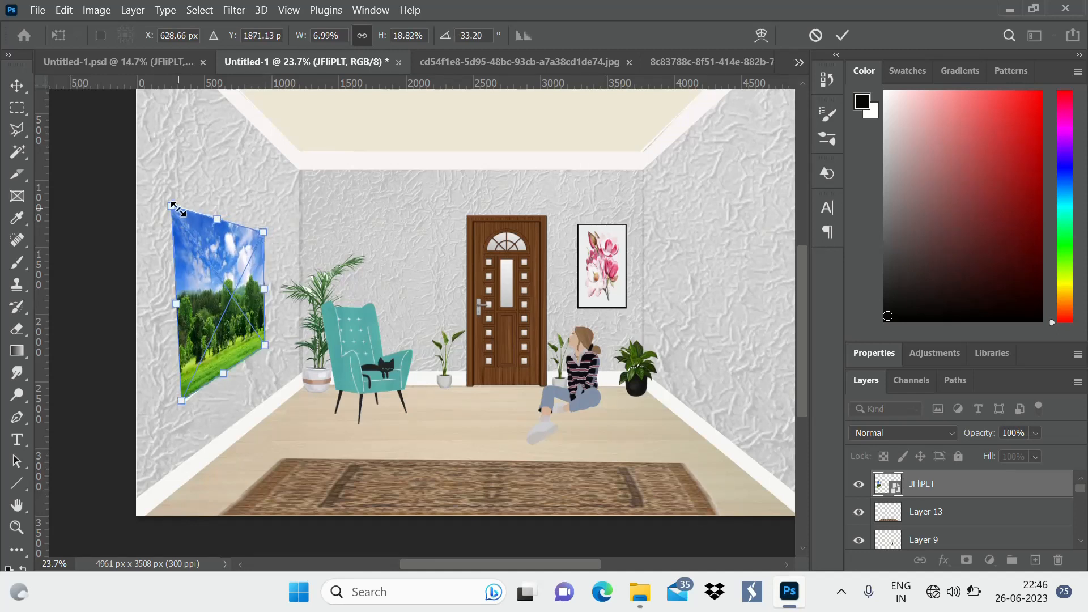
drag(172, 207, 172, 208)
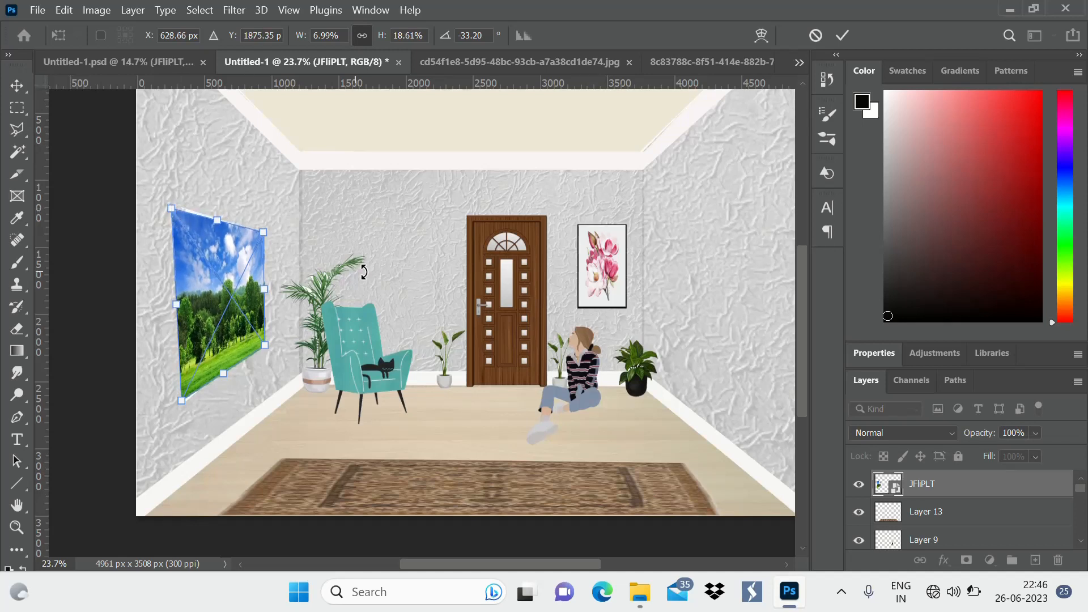
click(843, 35)
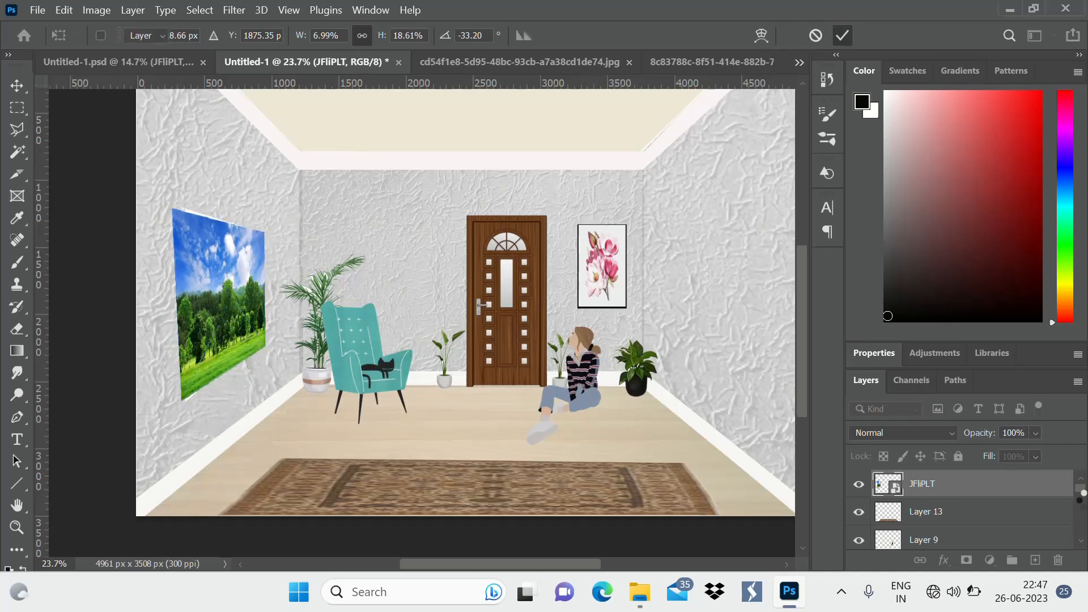
Delete the old color fill layer of the left wall panel and place the landscape picture back over the panel.
drag(212, 281, 225, 326)
click(229, 239)
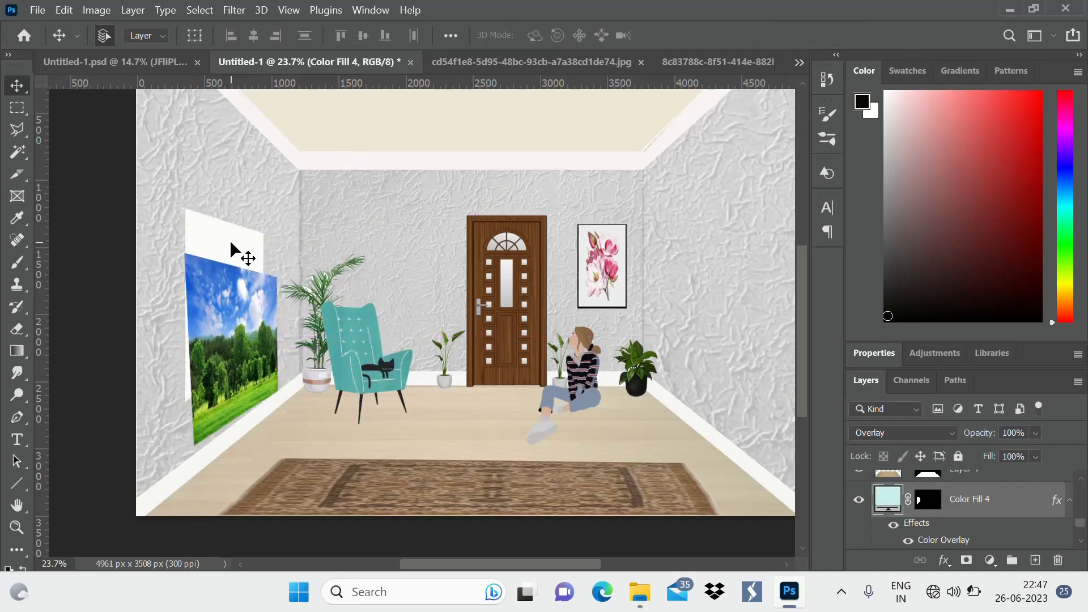
click(253, 295)
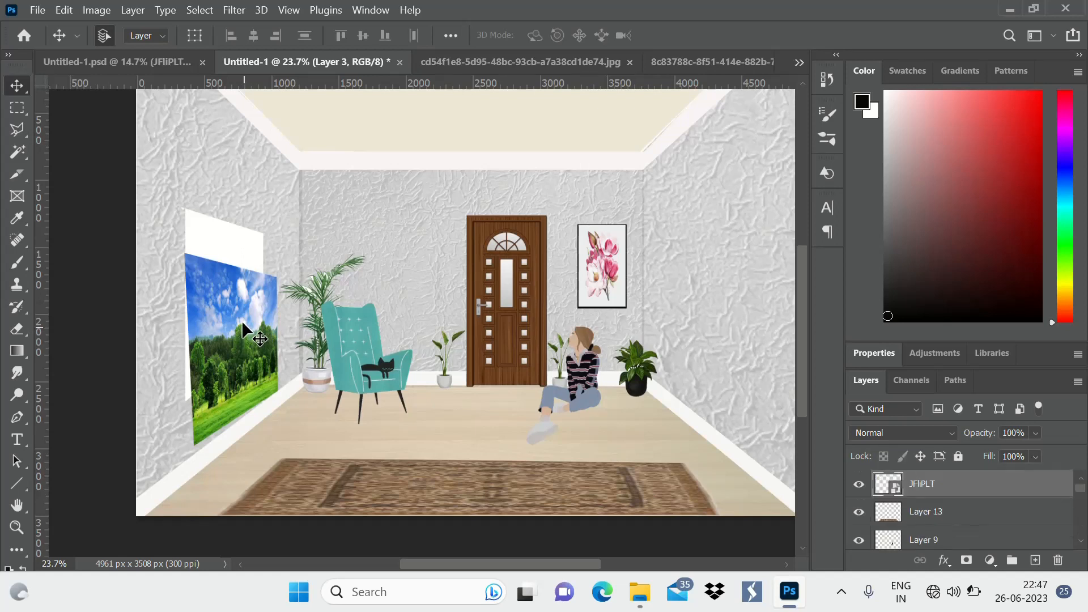
drag(243, 326, 233, 283)
click(146, 117)
click(18, 129)
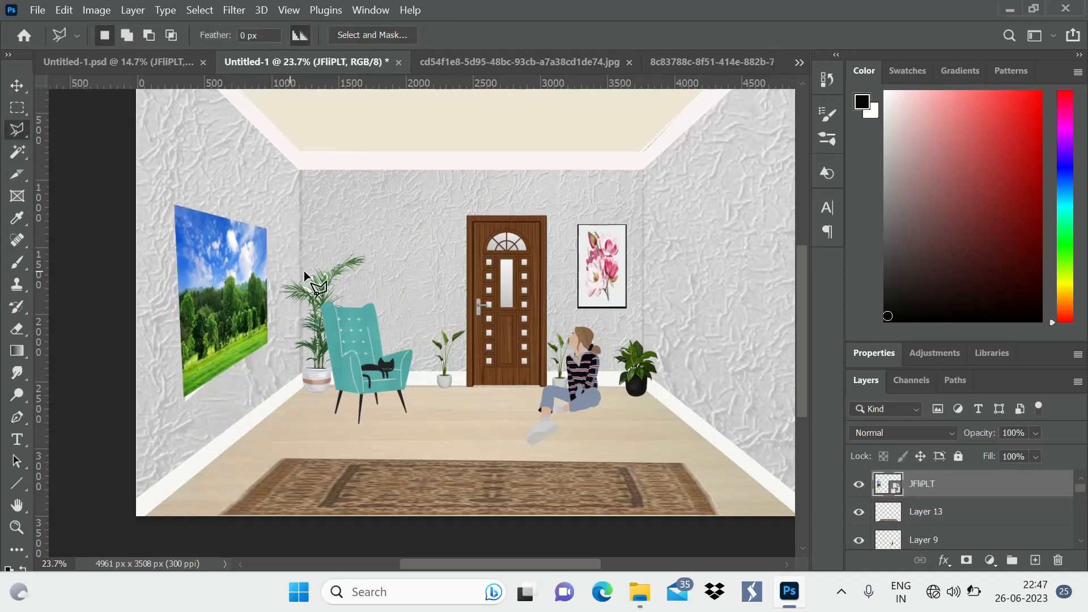
click(172, 203)
click(267, 229)
click(268, 342)
click(185, 400)
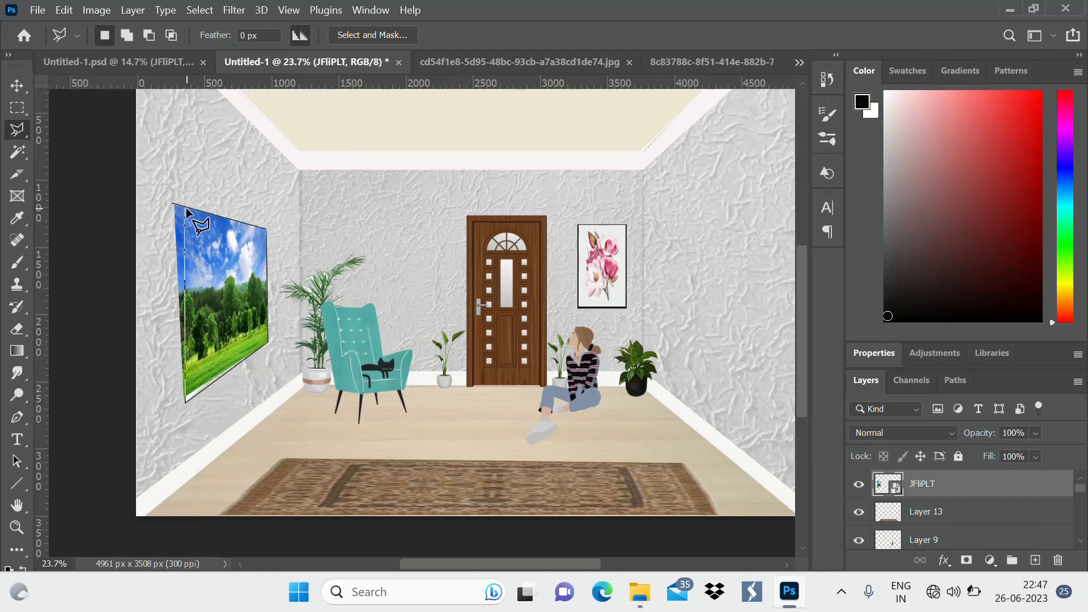
key(Escape)
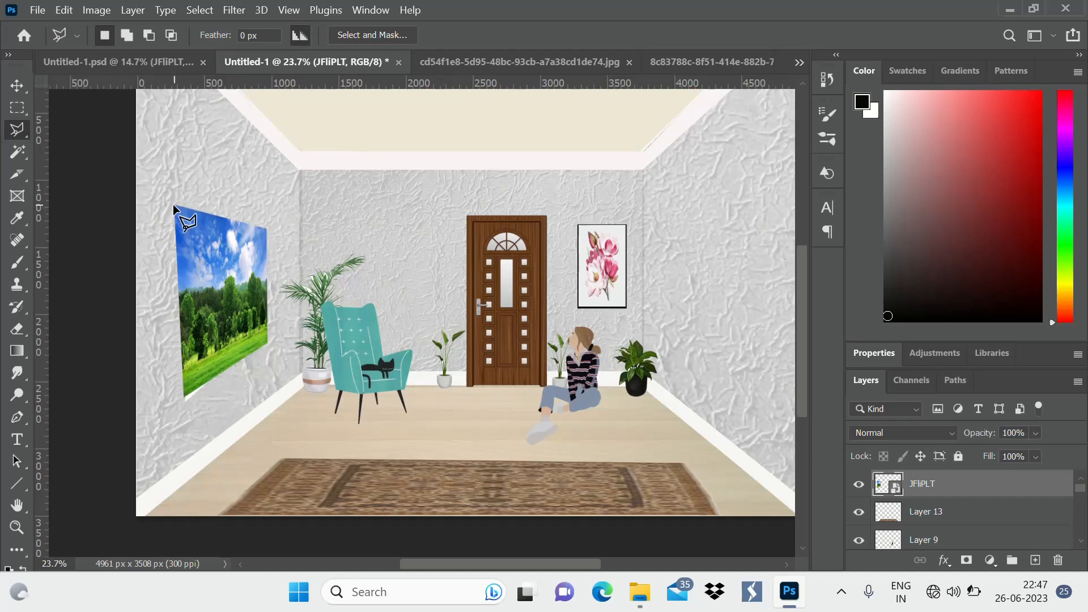
Select the landscape picture's area on the left wall with the Polygonal Lasso, corner by corner.
click(172, 204)
click(266, 341)
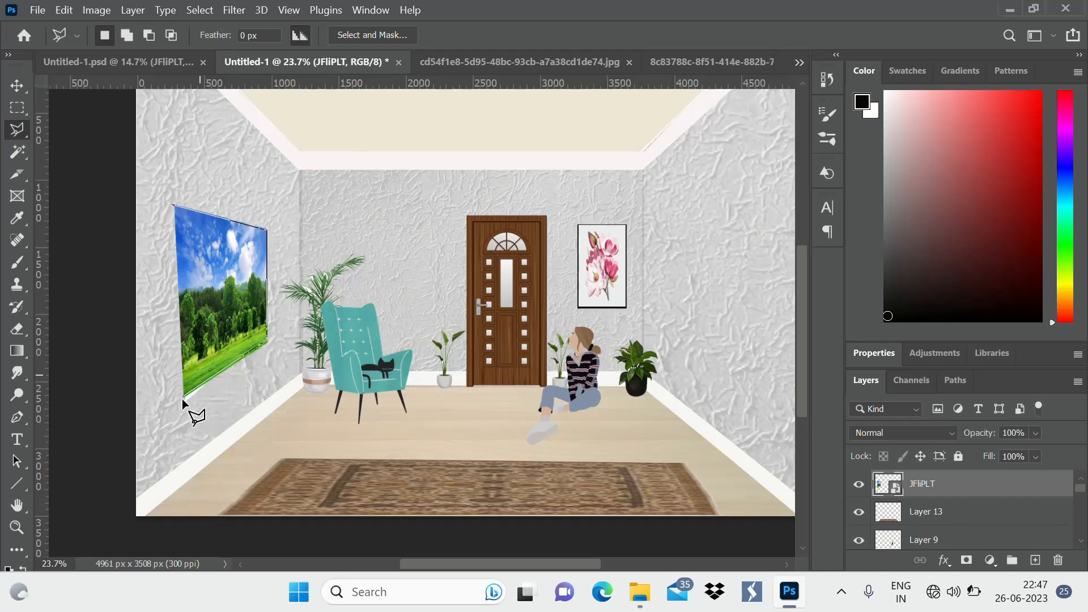
click(184, 399)
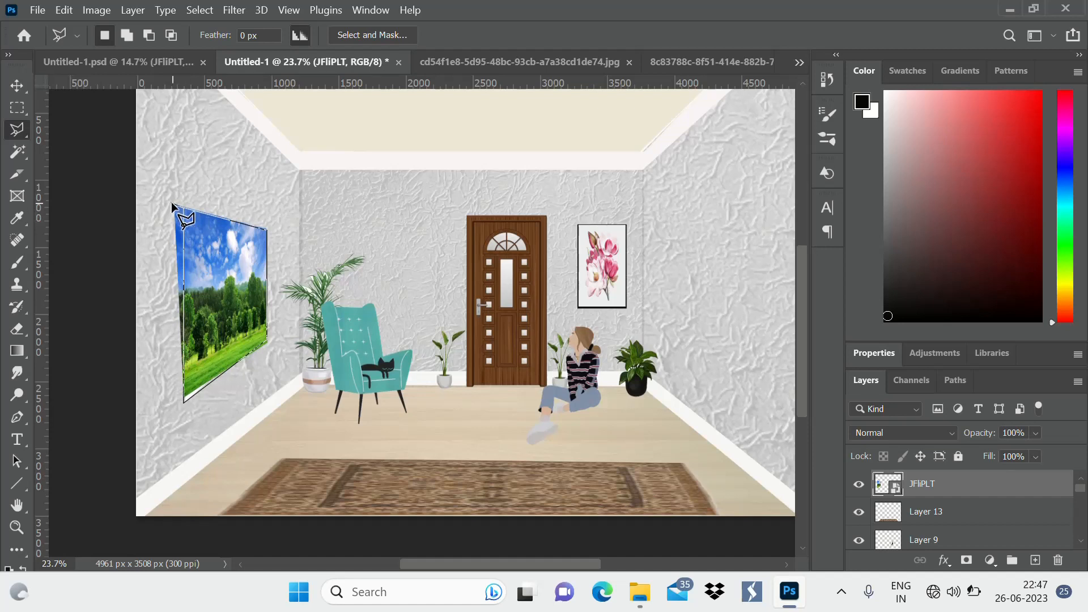
click(173, 206)
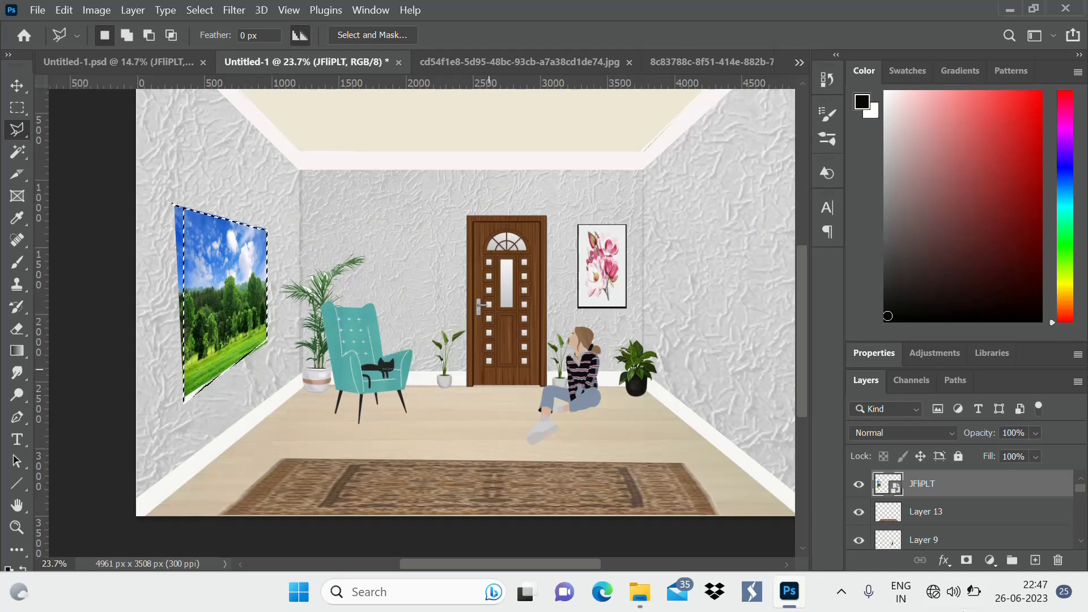
Add a Solid Color fill layer in off-white f9f6f6 over the selected landscape picture and set its blend mode to Overlay.
click(990, 560)
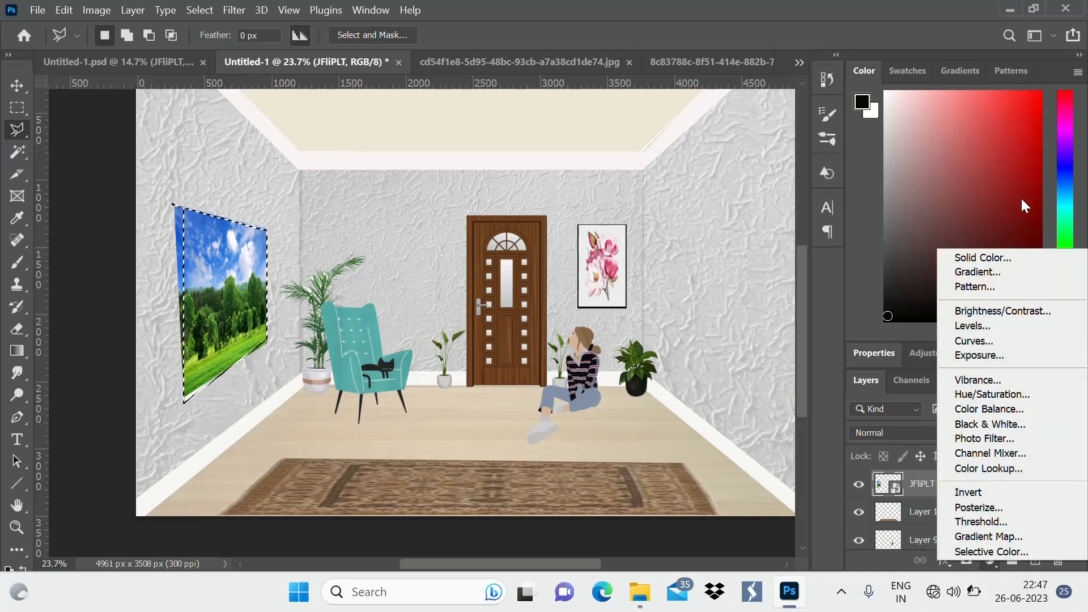
click(1011, 259)
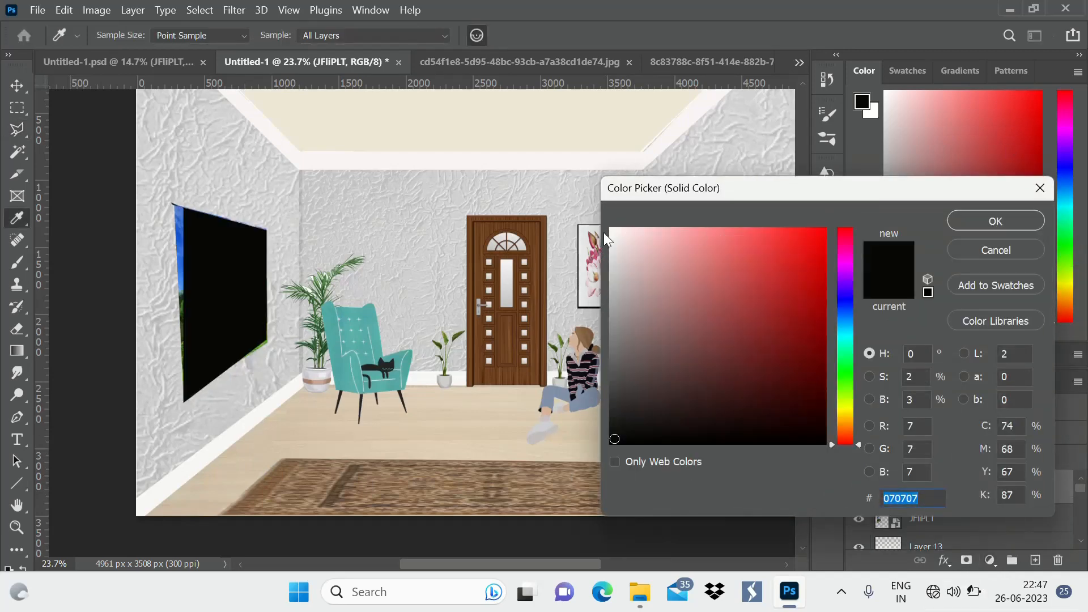
click(612, 232)
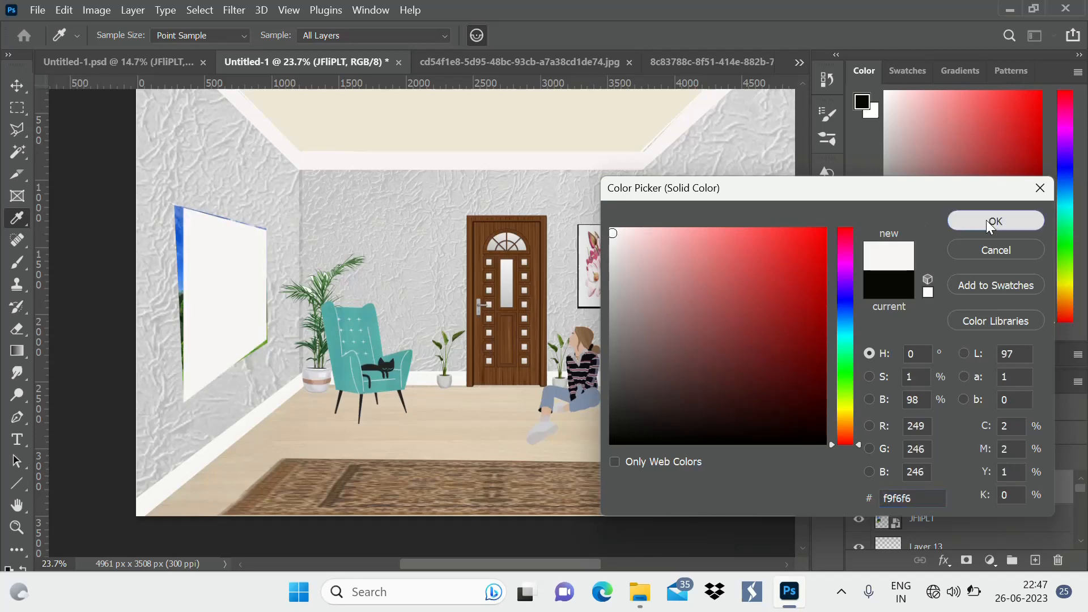
click(989, 220)
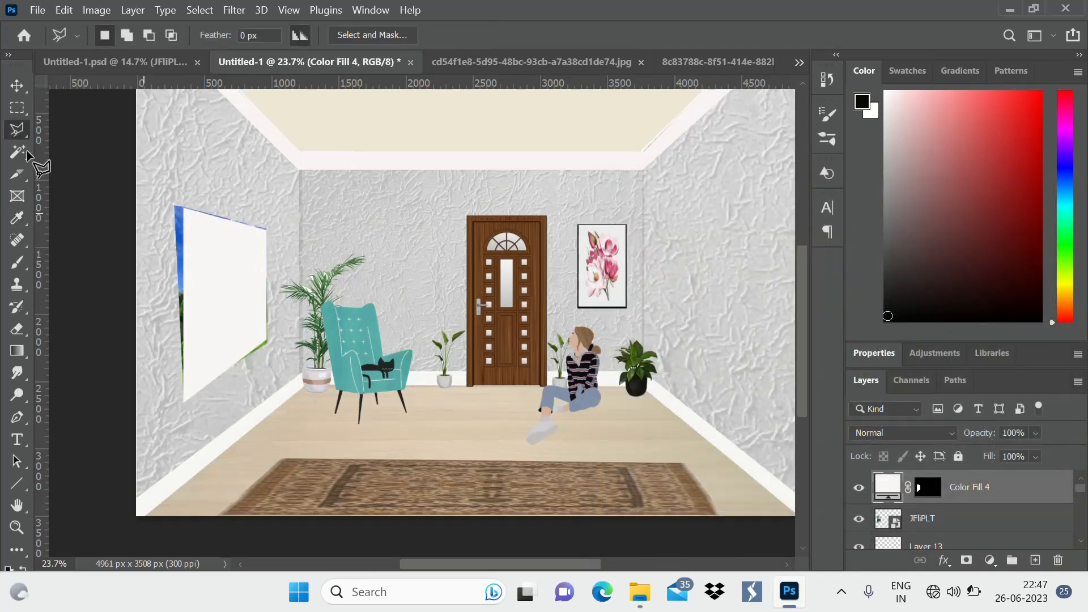
click(912, 433)
click(881, 342)
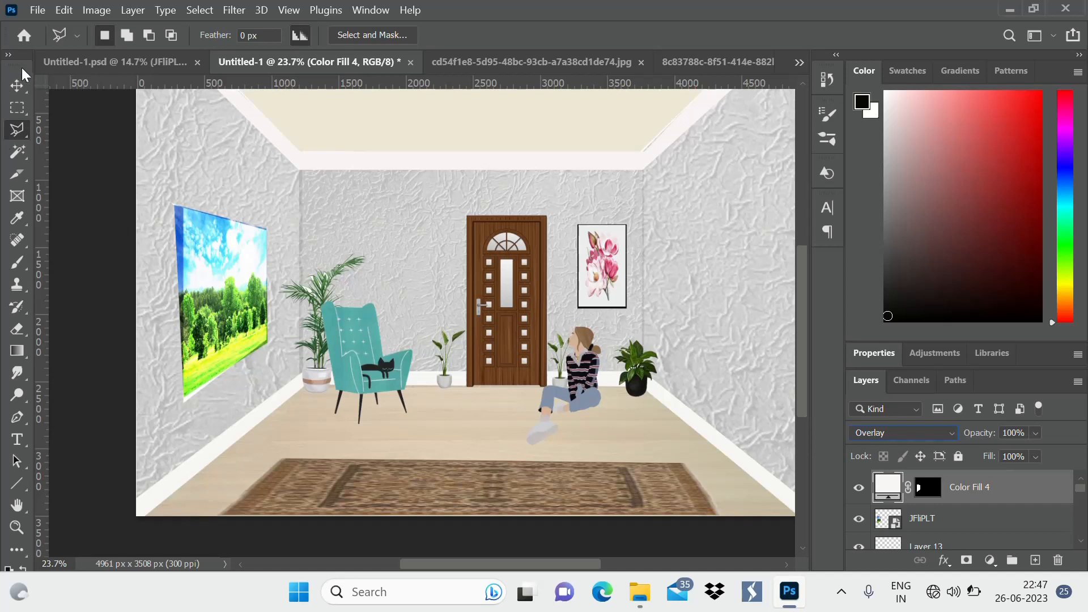
Distort the landscape picture's two outer corners with Free Transform so its outer edge is vertical and lines up with the overlay fill.
click(17, 86)
click(180, 232)
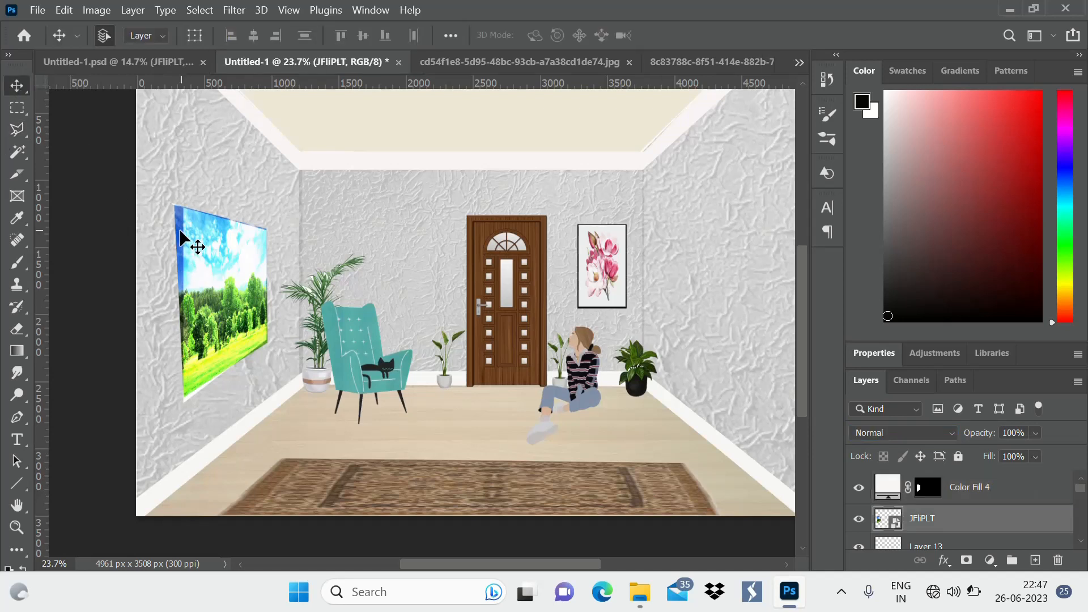
key(ctrl+t)
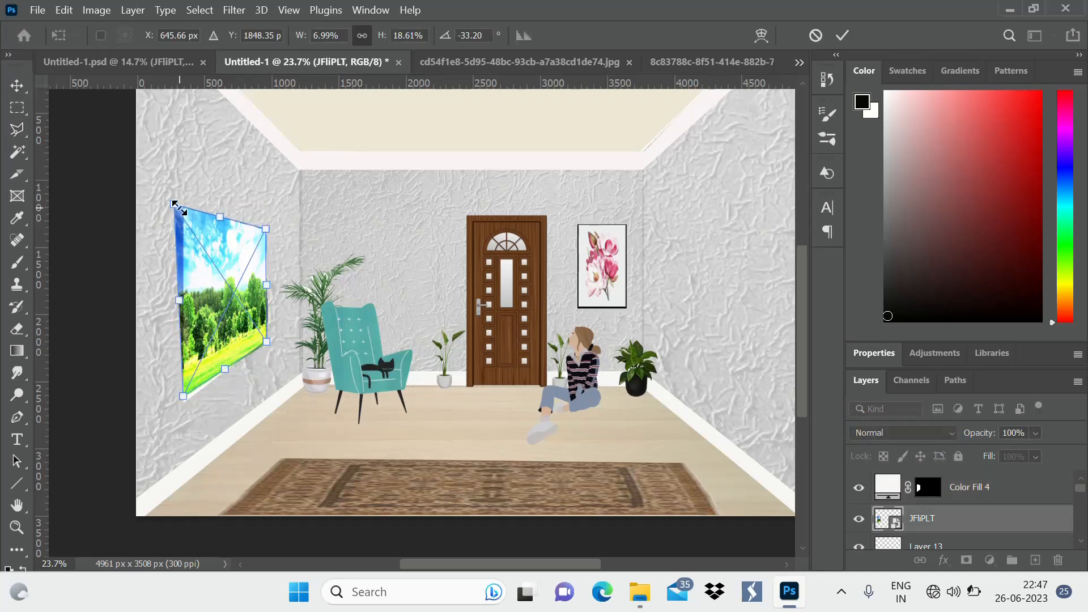
drag(180, 215, 188, 217)
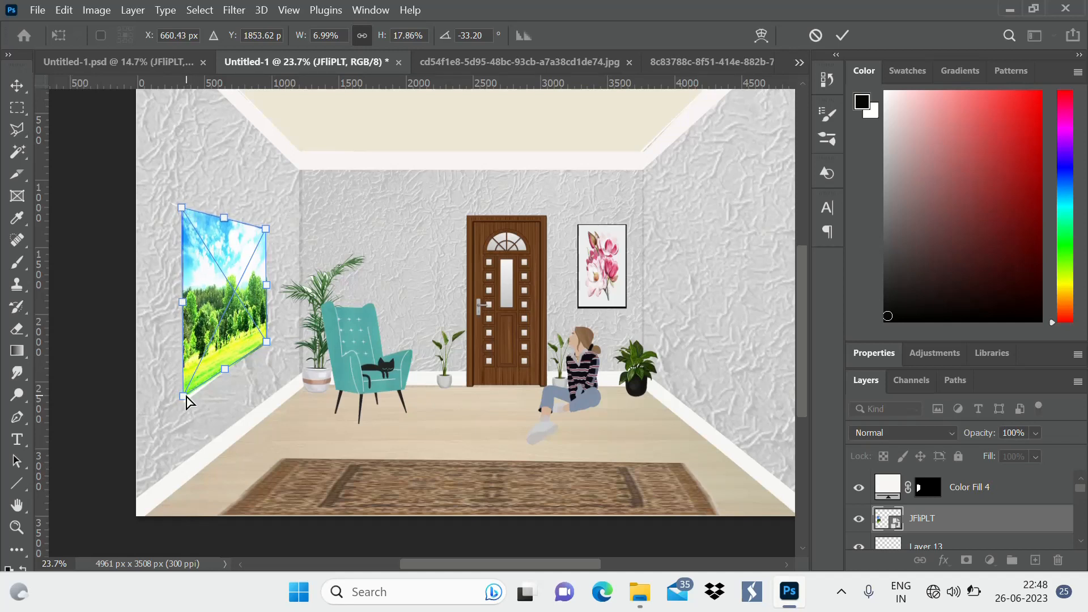
drag(186, 396, 184, 407)
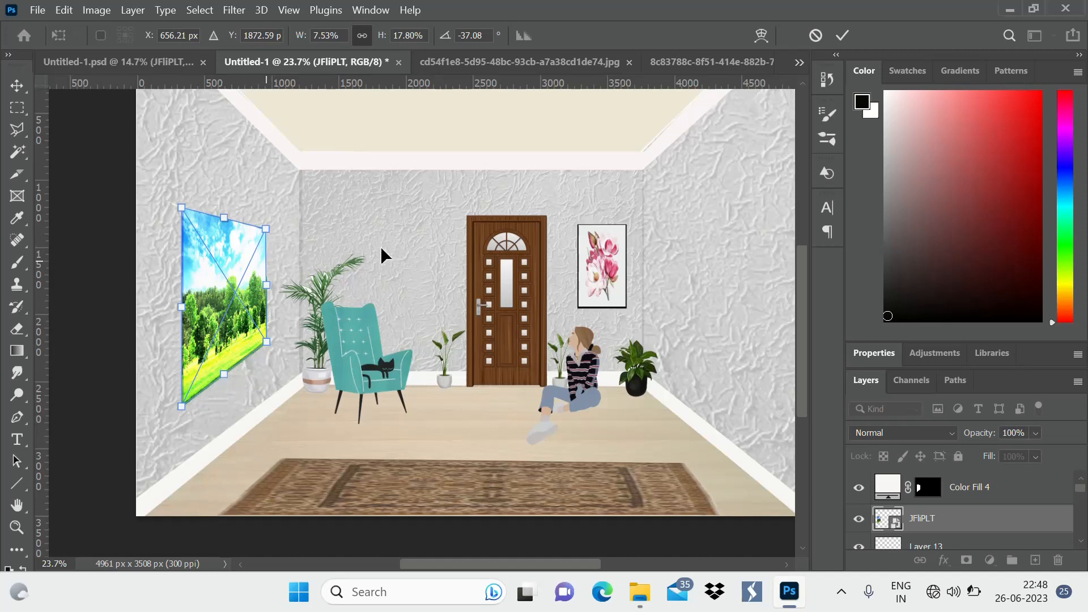
click(842, 36)
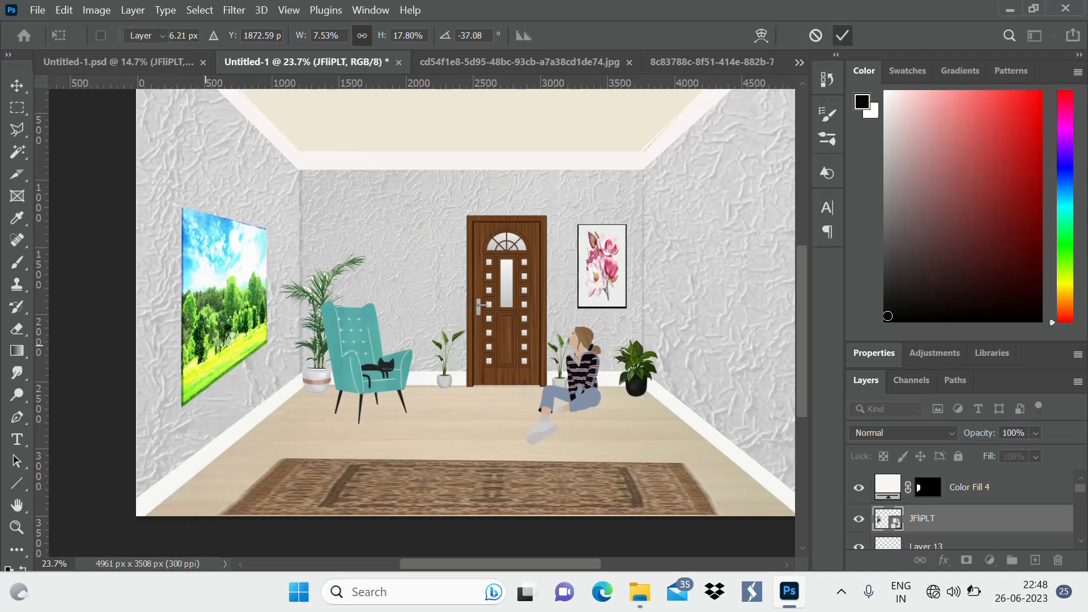
Distort the corners of the Color Fill 4 overlay slightly outward with Free Transform so it covers the landscape picture's edges.
click(226, 297)
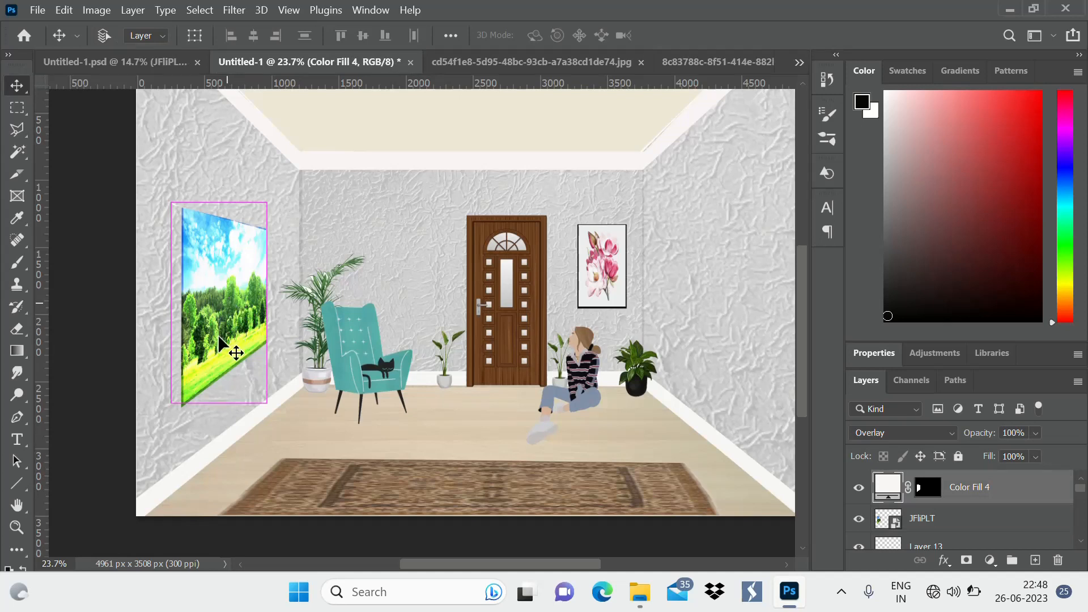
key(ctrl+t)
mouse_move(174, 407)
mouse_down()
mouse_move(177, 417)
mouse_move(166, 410)
mouse_up()
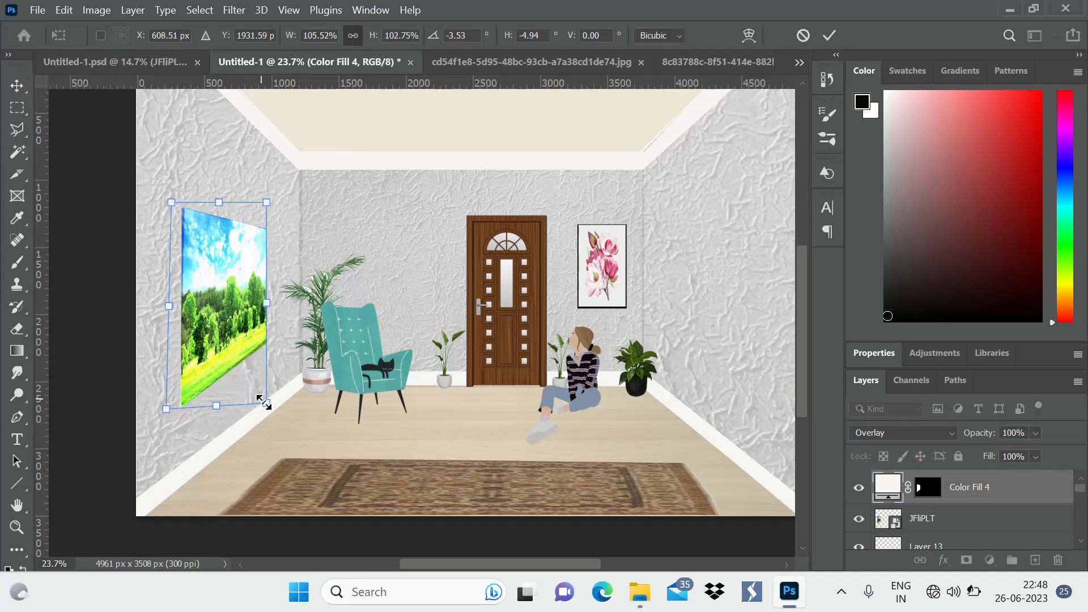
drag(266, 403, 267, 412)
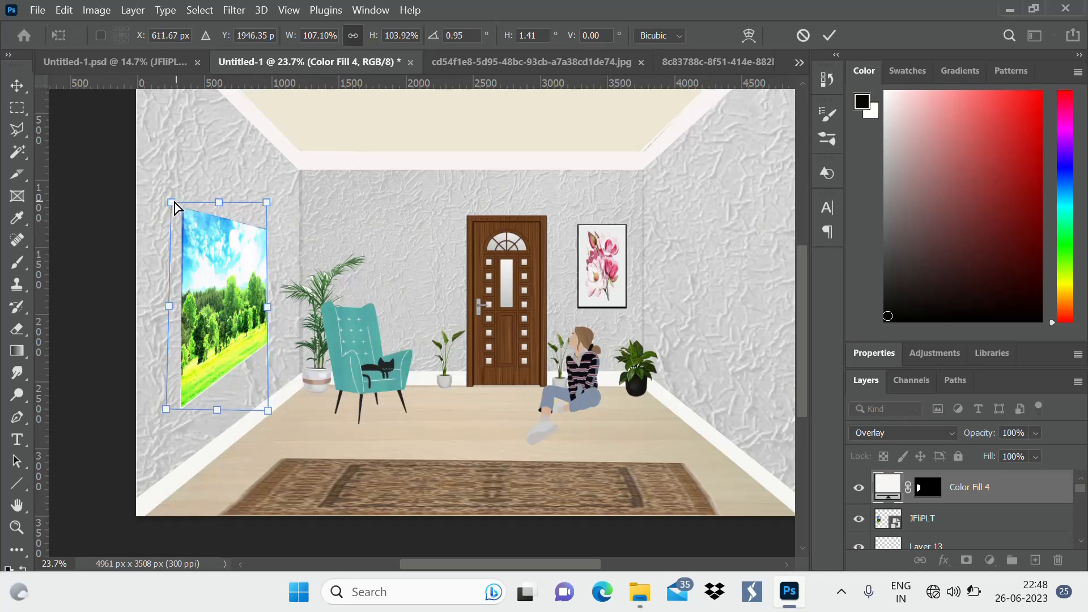
drag(174, 206, 172, 206)
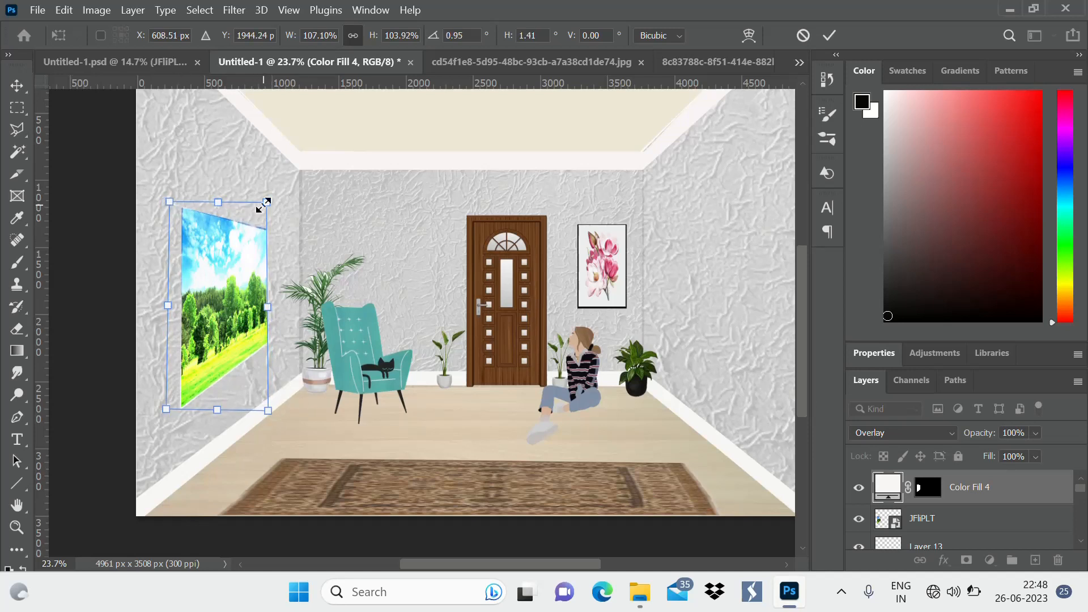
drag(265, 210, 264, 211)
click(829, 35)
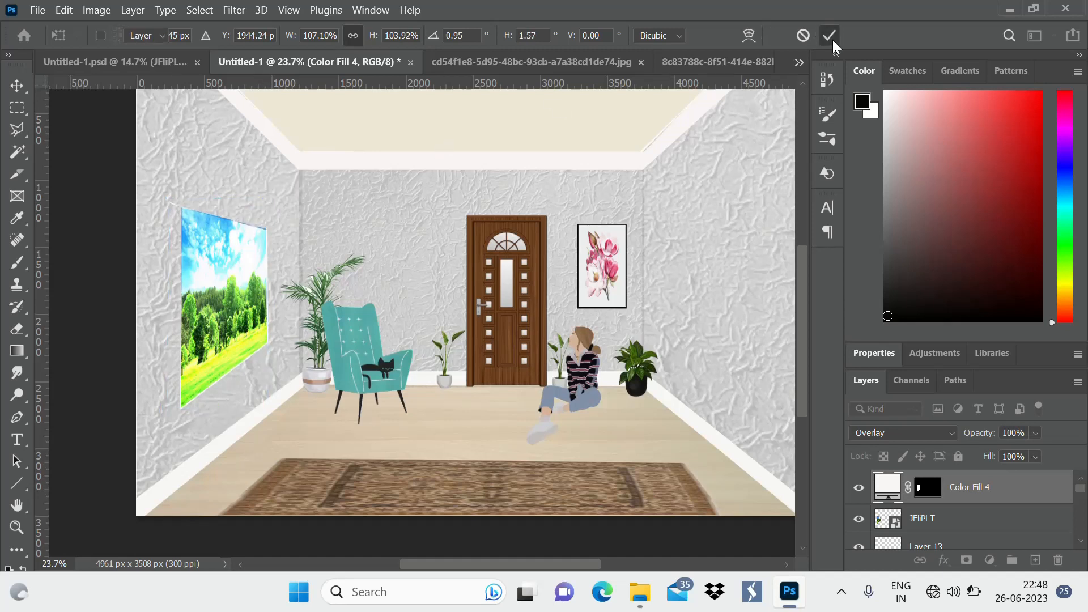
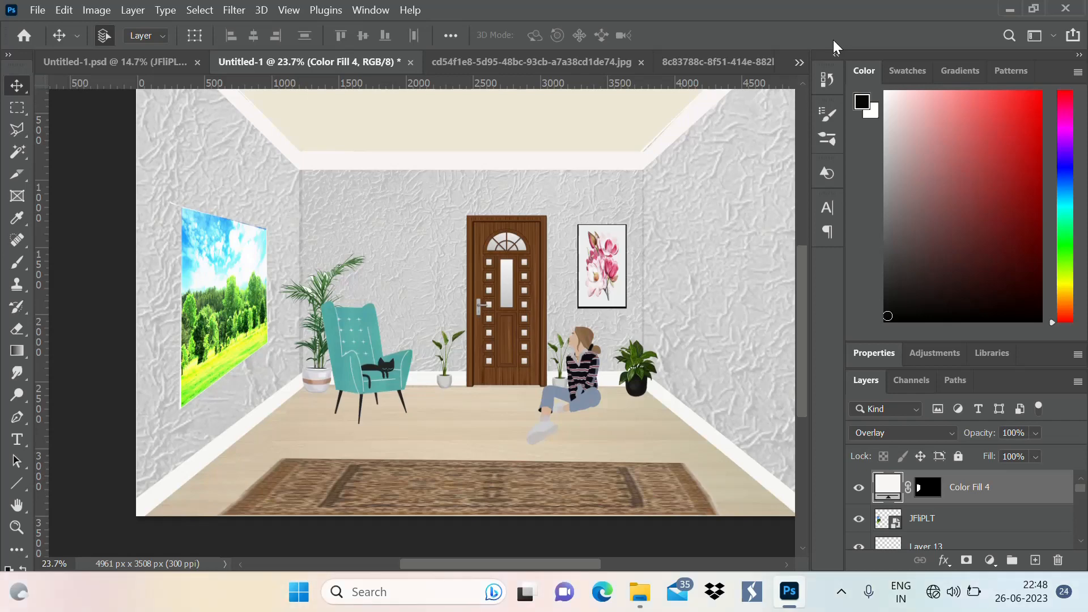
Add Inner Shadow and Color Overlay layer effects to the Color Fill 4 layer over the landscape picture.
scroll(346, 329, down, 1)
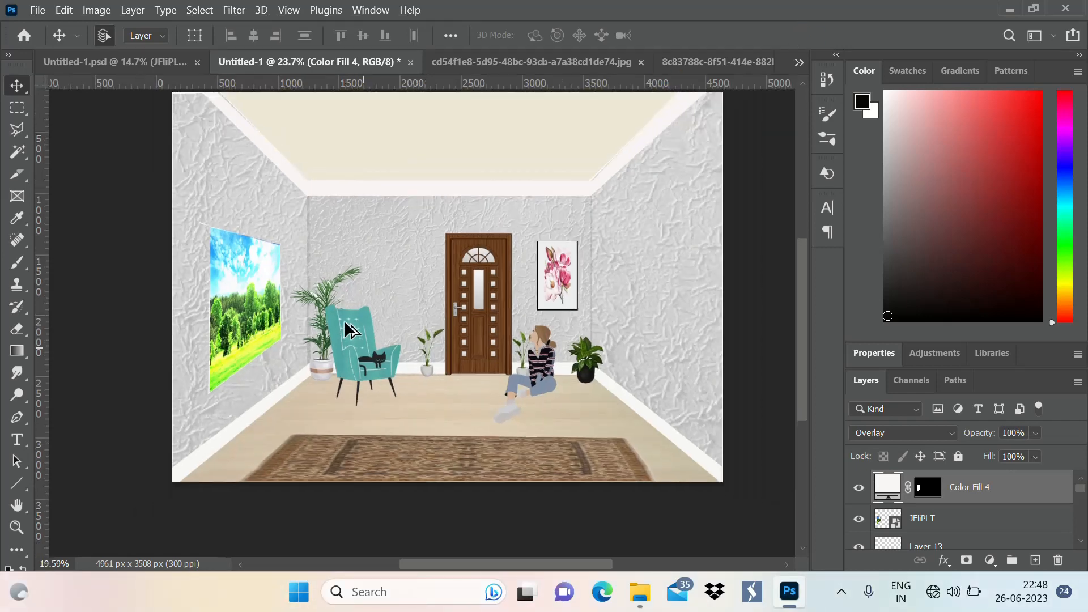
scroll(344, 321, down, 1)
scroll(278, 284, up, 3)
scroll(279, 281, down, 2)
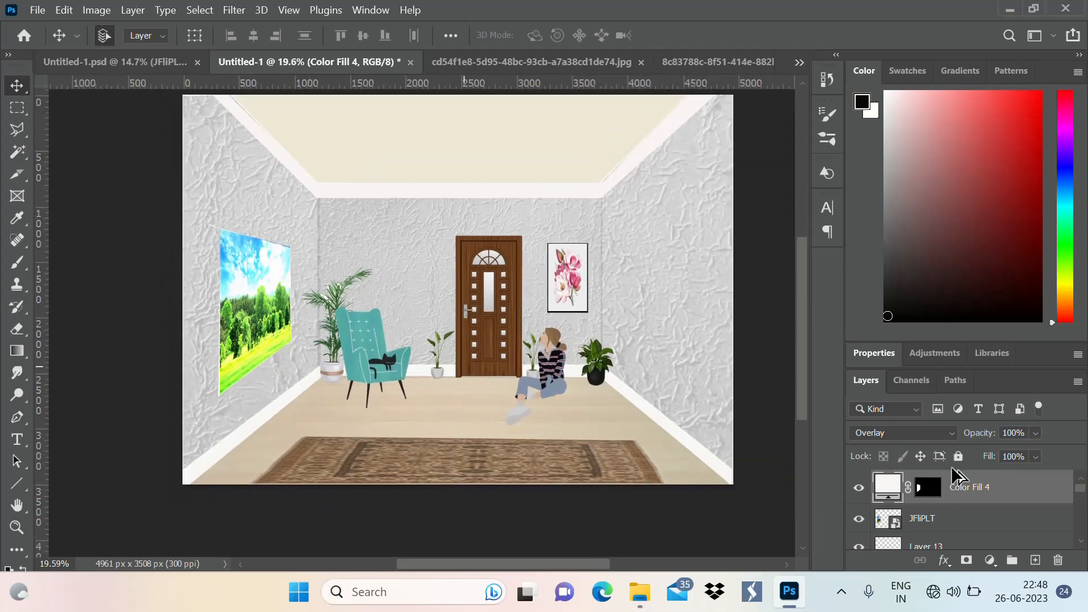
double_click(1026, 494)
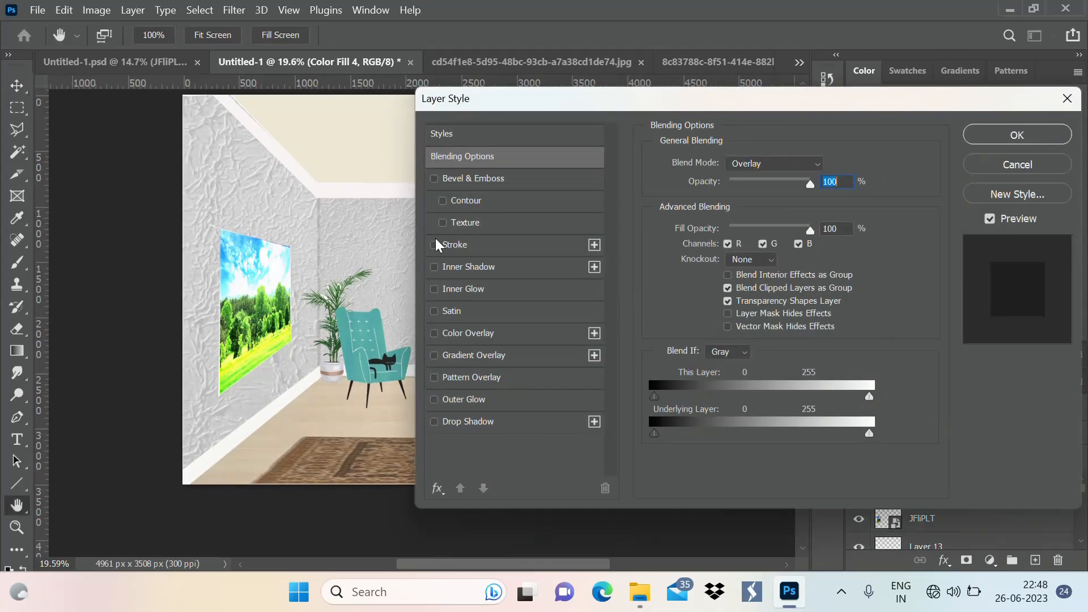
click(435, 268)
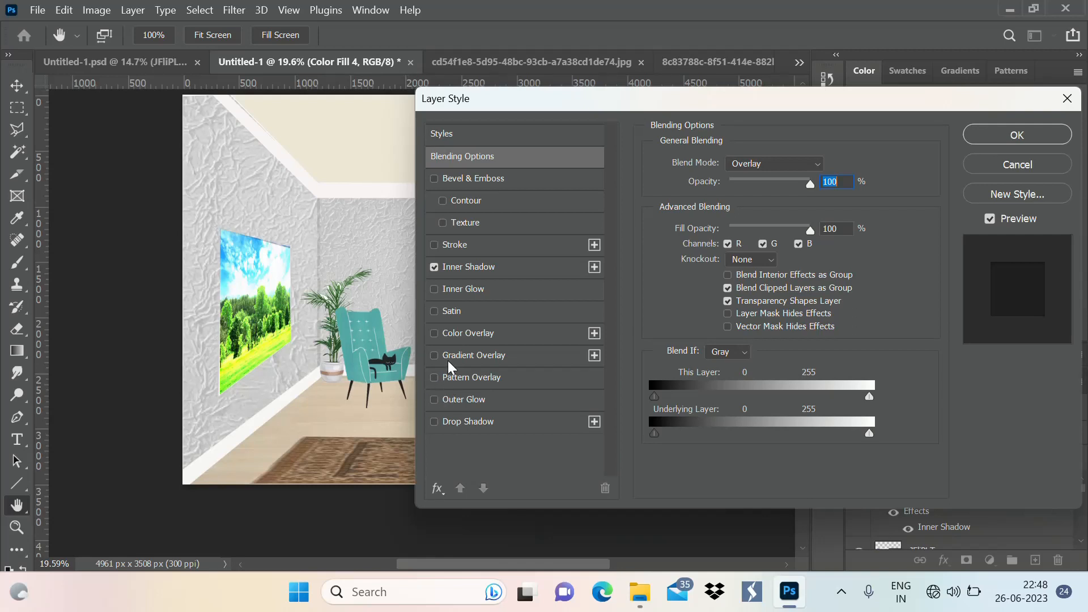
click(434, 333)
click(518, 339)
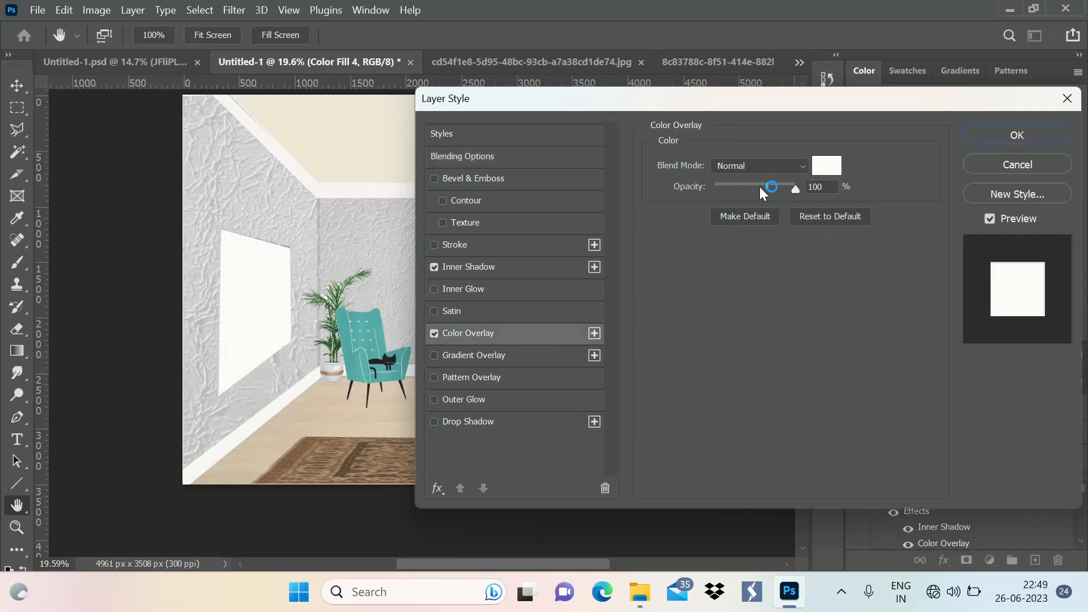
Set the Color Overlay of the Color Fill 4 layer to pale cyan e3f7f9 at 54% opacity and apply the layer style.
click(827, 166)
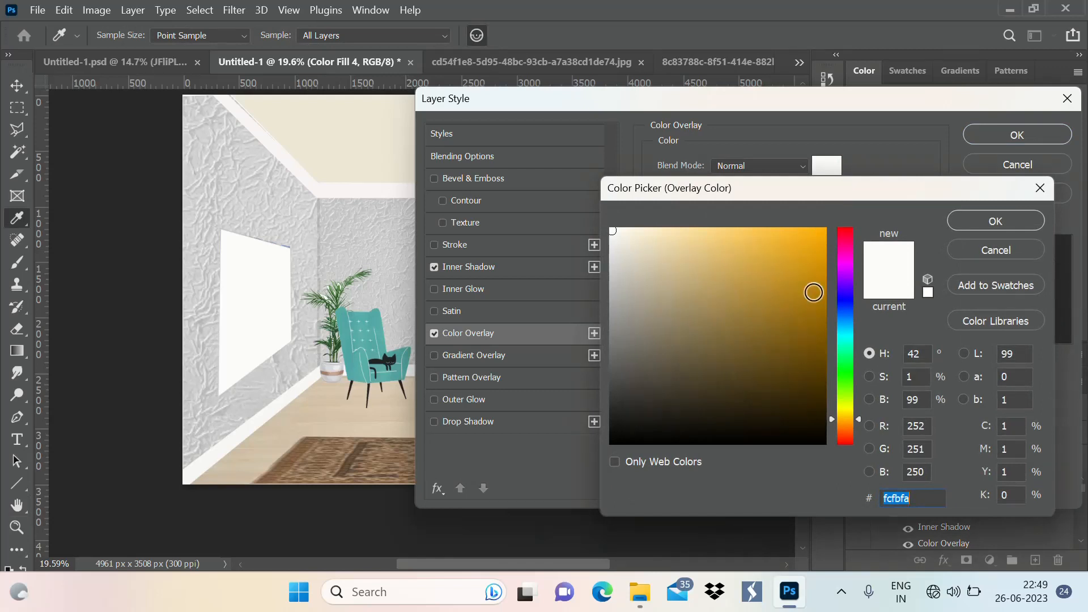
click(852, 333)
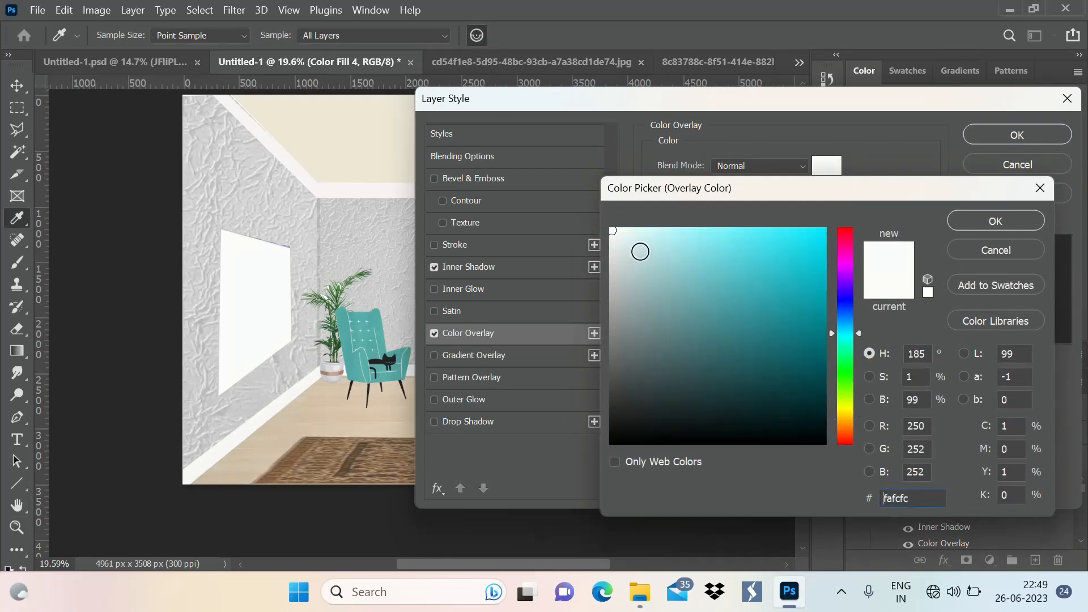
click(629, 233)
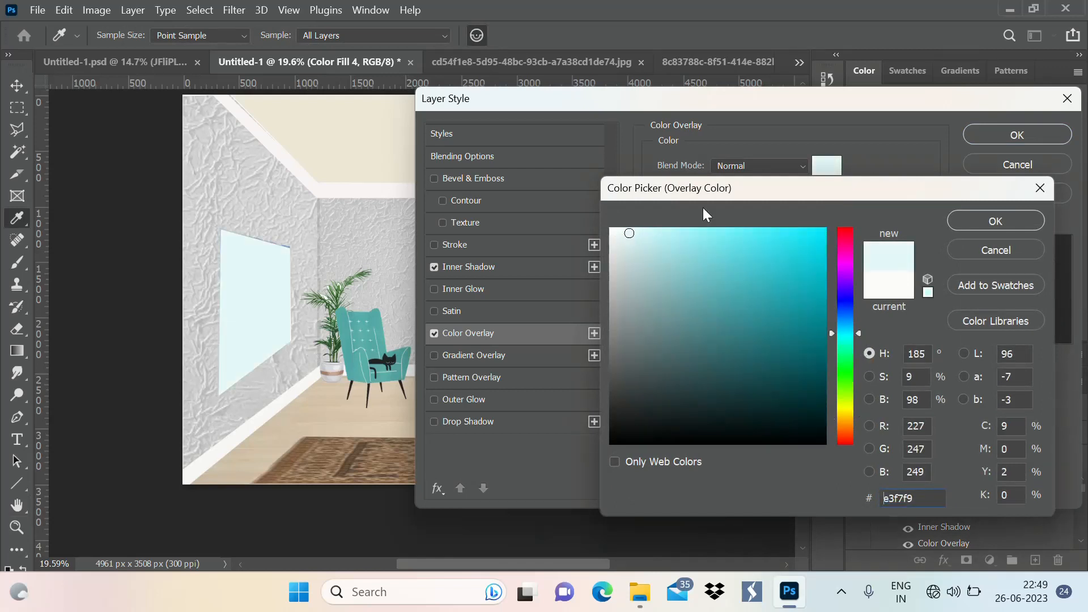
click(1004, 216)
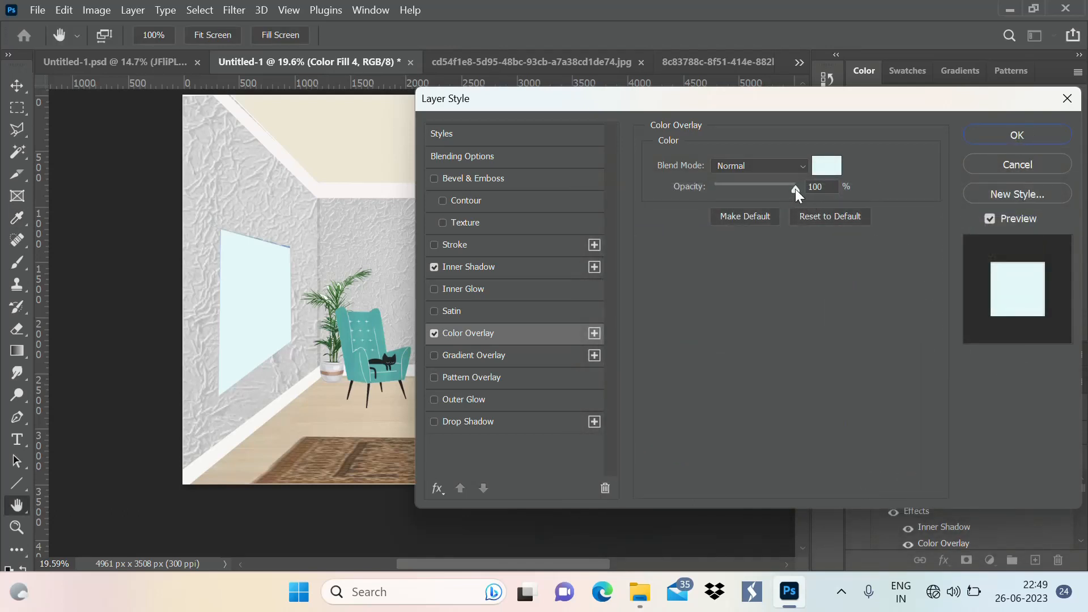
drag(795, 188, 755, 186)
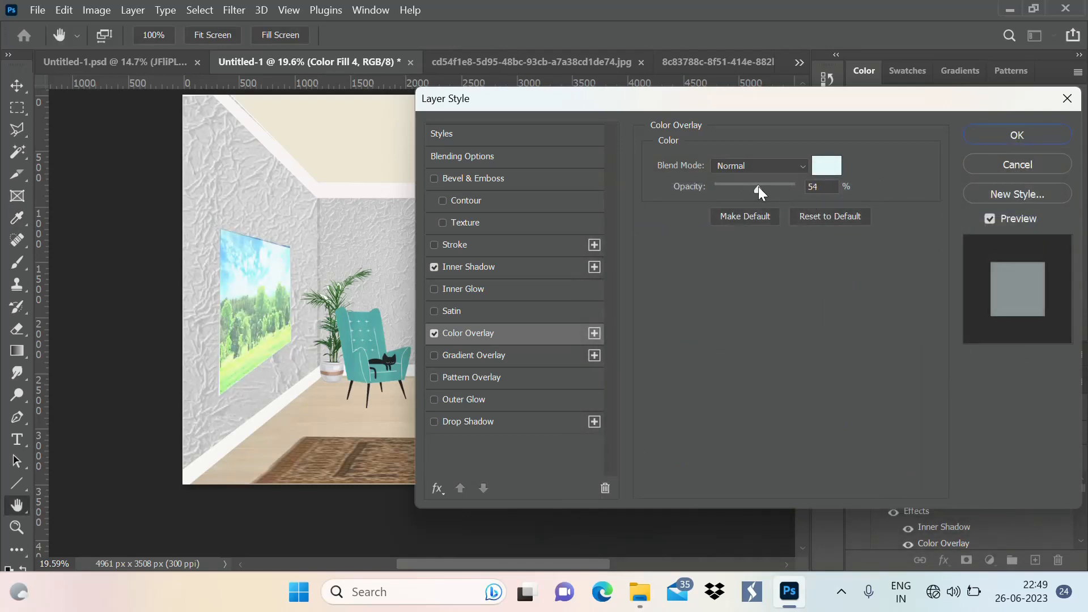
click(758, 188)
click(1007, 136)
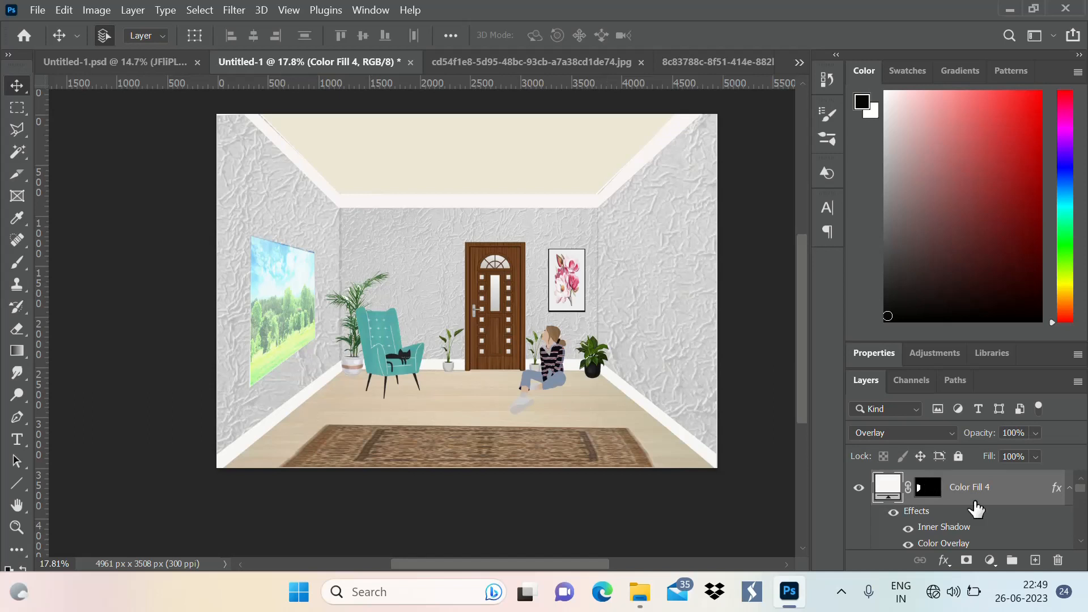
Set the opacity of the landscape picture layer JFliPLT to 70% in its blending options.
scroll(986, 513, down, 2)
scroll(1000, 515, up, 2)
scroll(983, 518, down, 2)
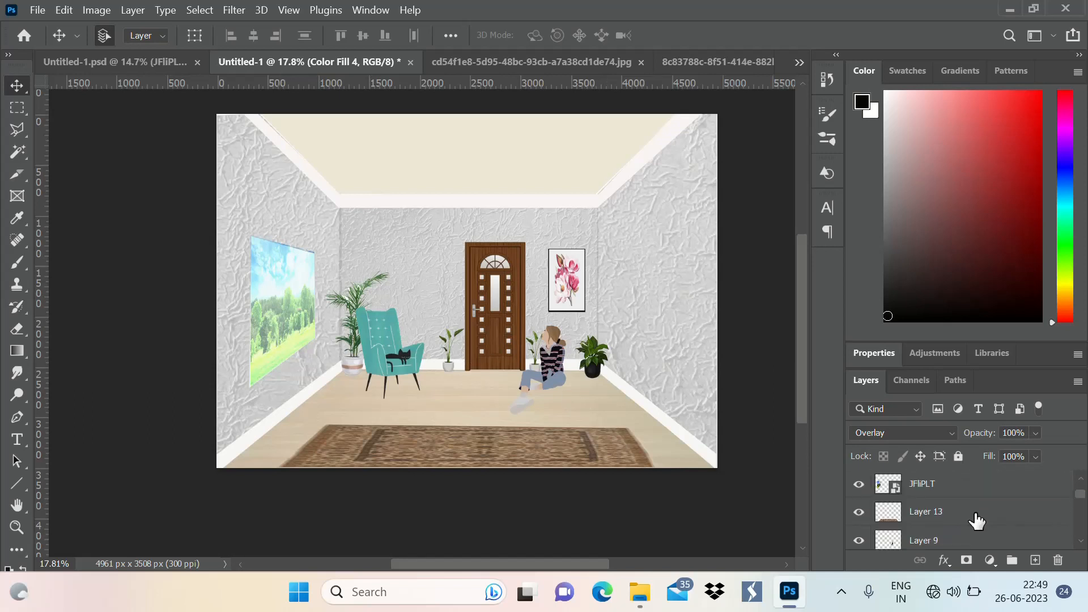
click(1010, 491)
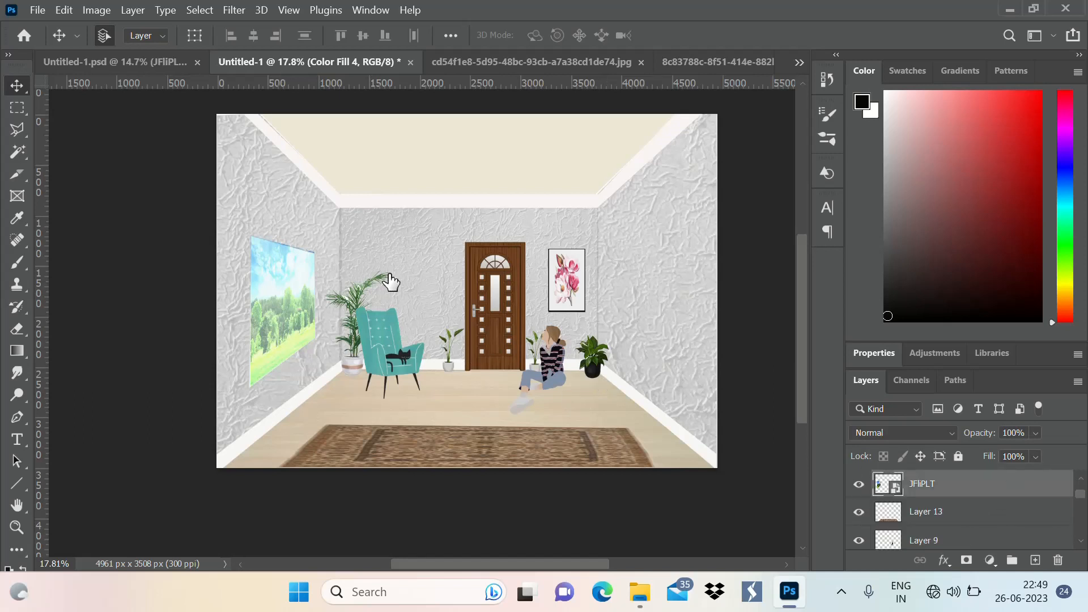
double_click(1010, 490)
text(50)
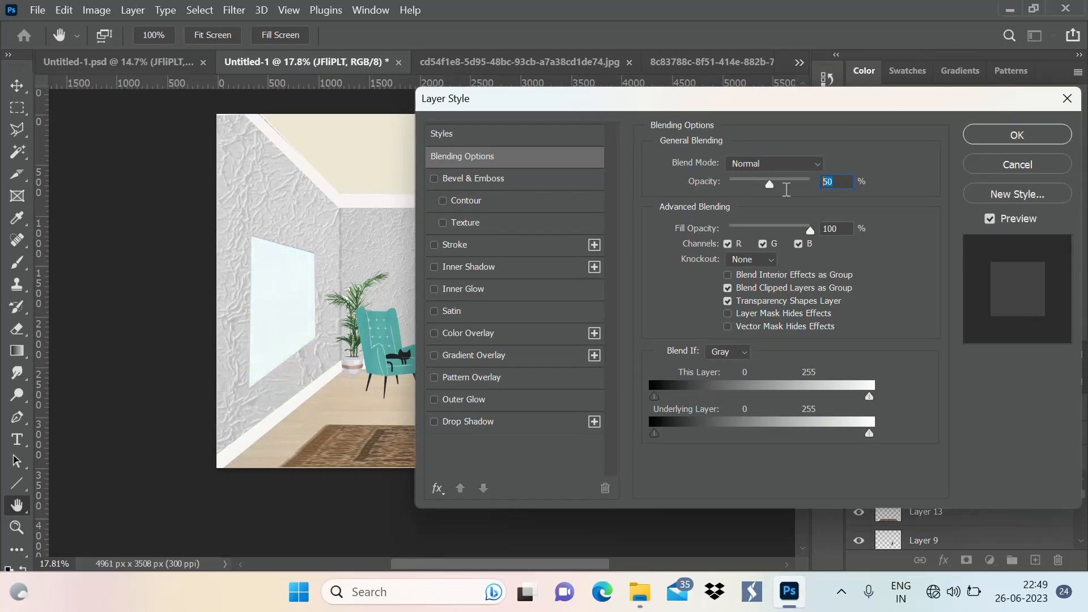
click(786, 189)
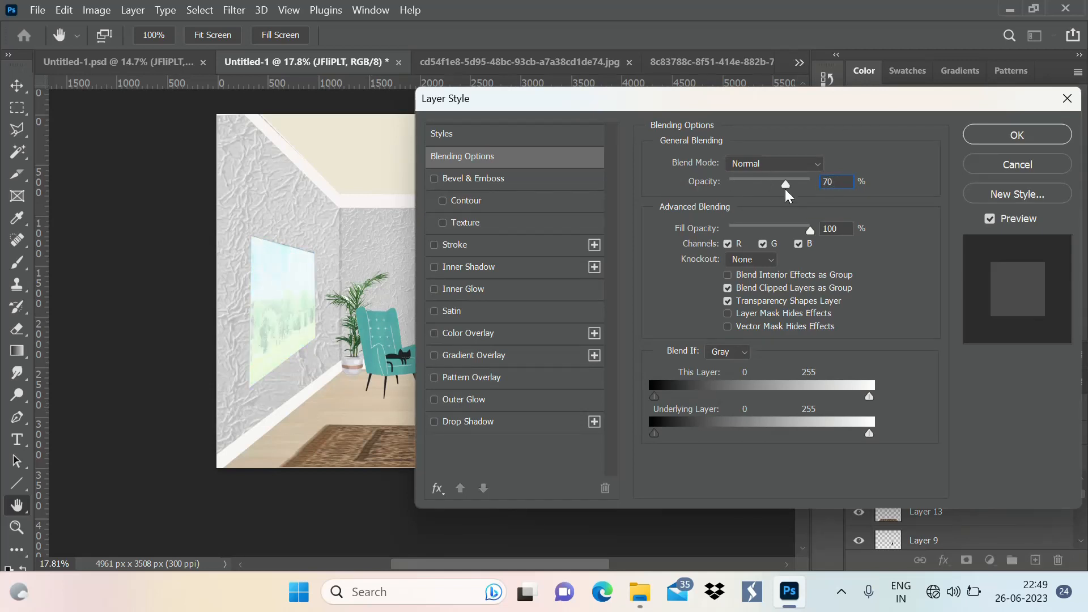
click(1019, 138)
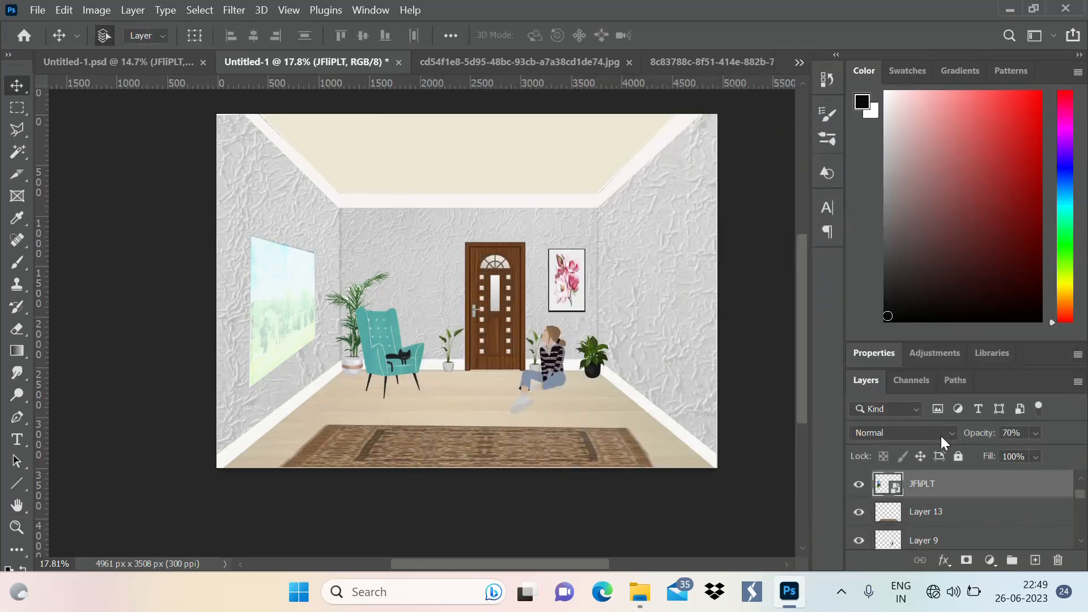
Select the faded landscape picture's area on the left wall with the Polygonal Lasso, following its four corners.
scroll(233, 277, up, 3)
scroll(409, 277, up, 5)
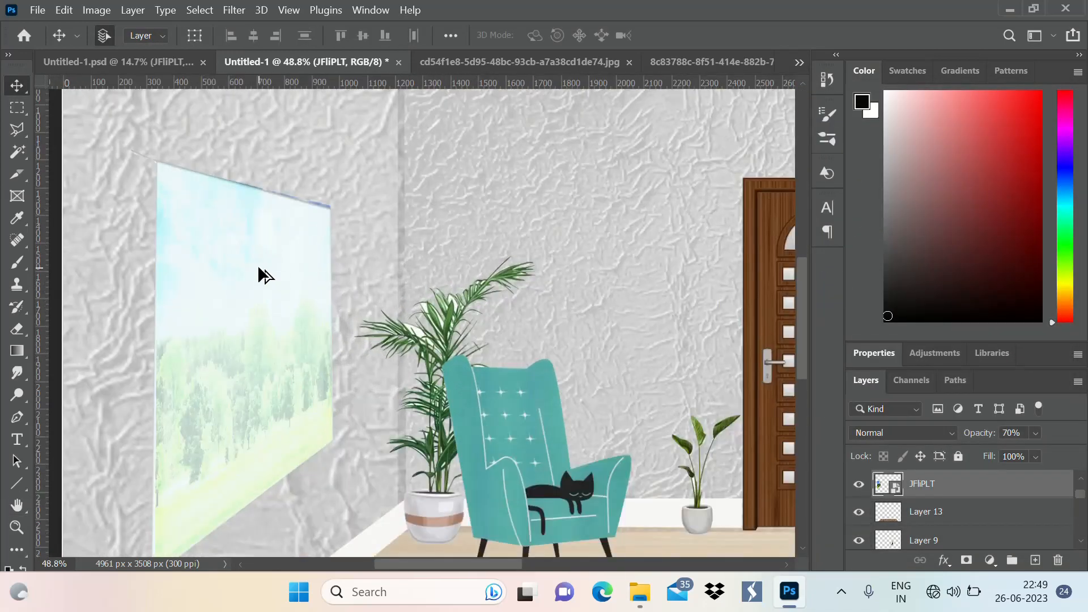
scroll(258, 264, down, 6)
scroll(266, 262, up, 2)
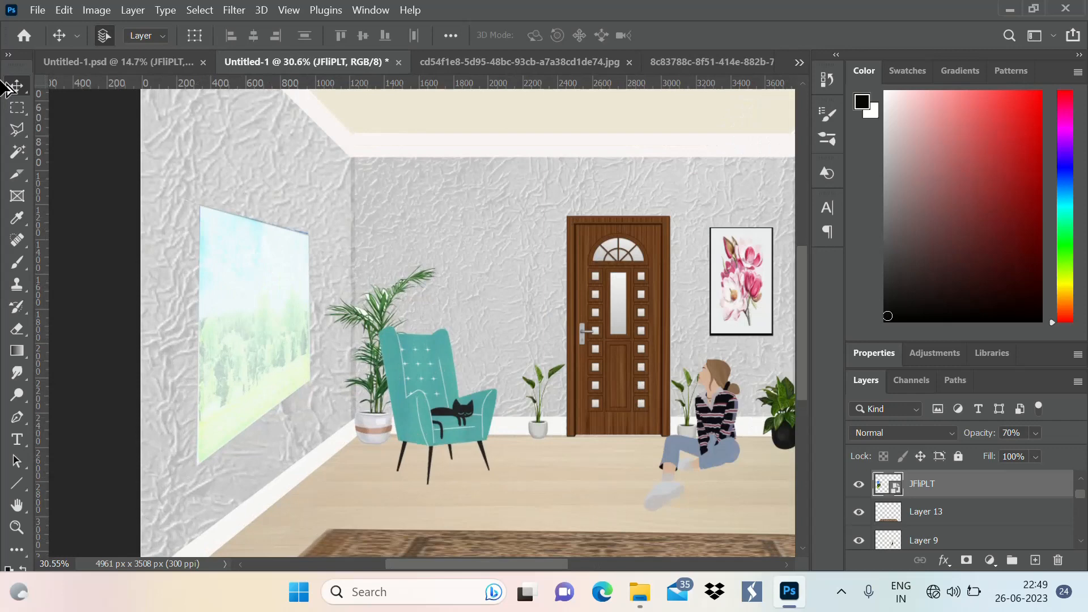
click(20, 129)
scroll(283, 253, up, 2)
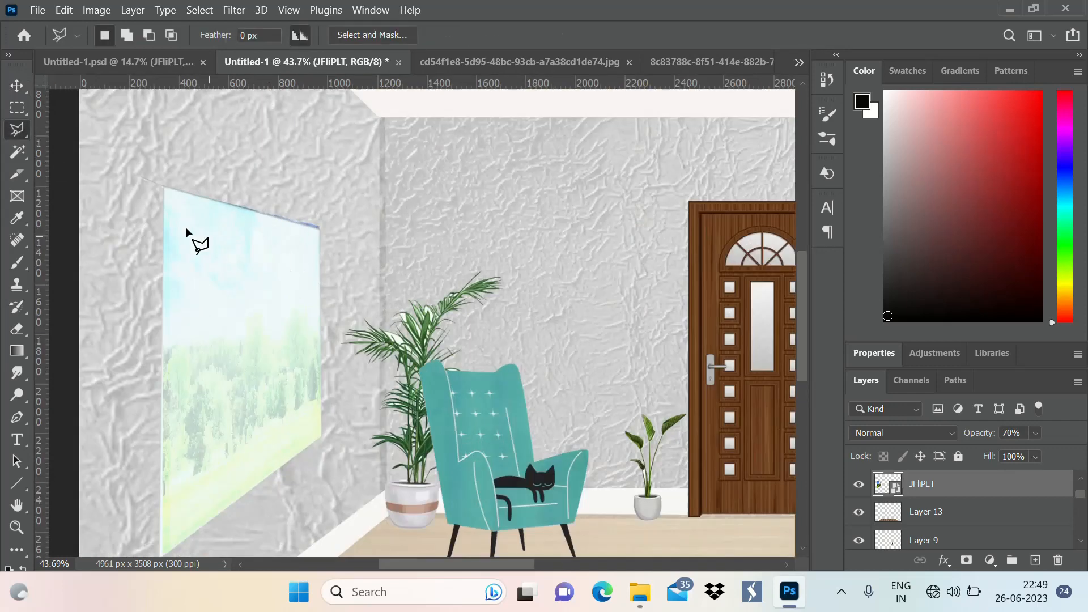
click(163, 185)
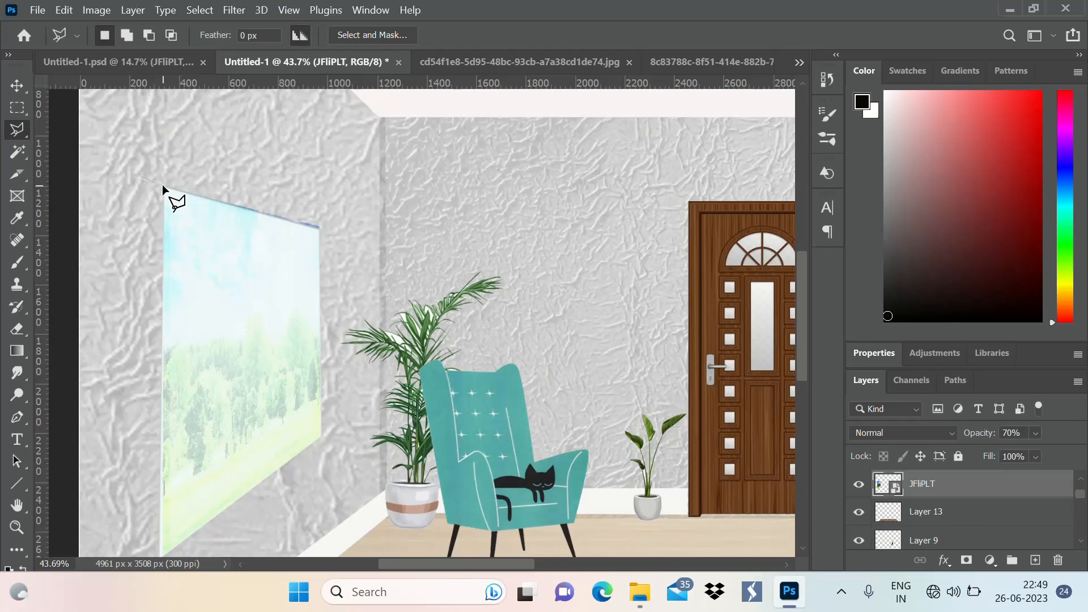
click(319, 229)
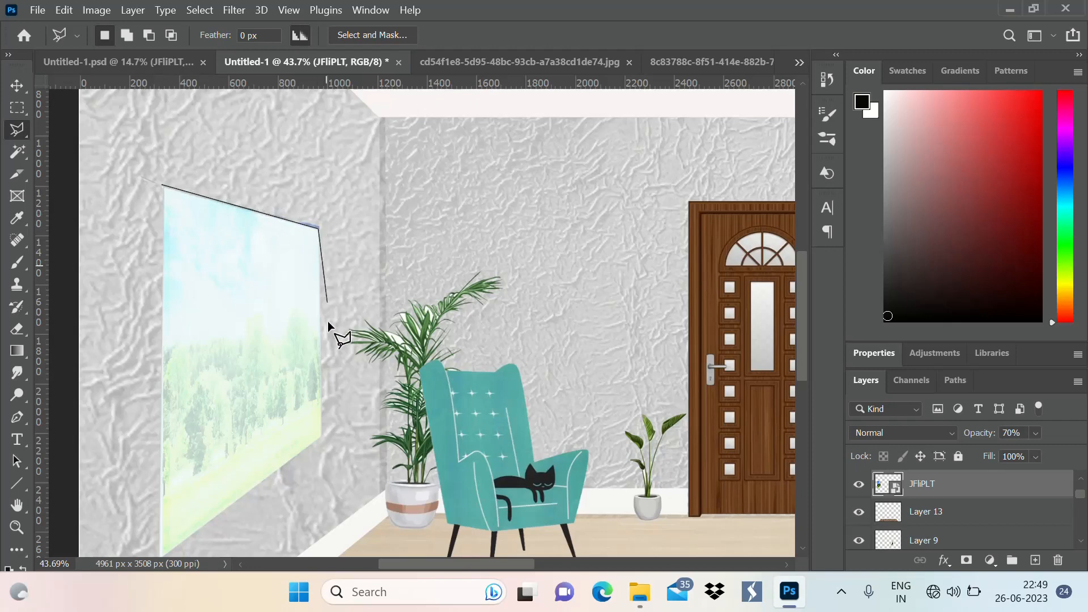
click(321, 437)
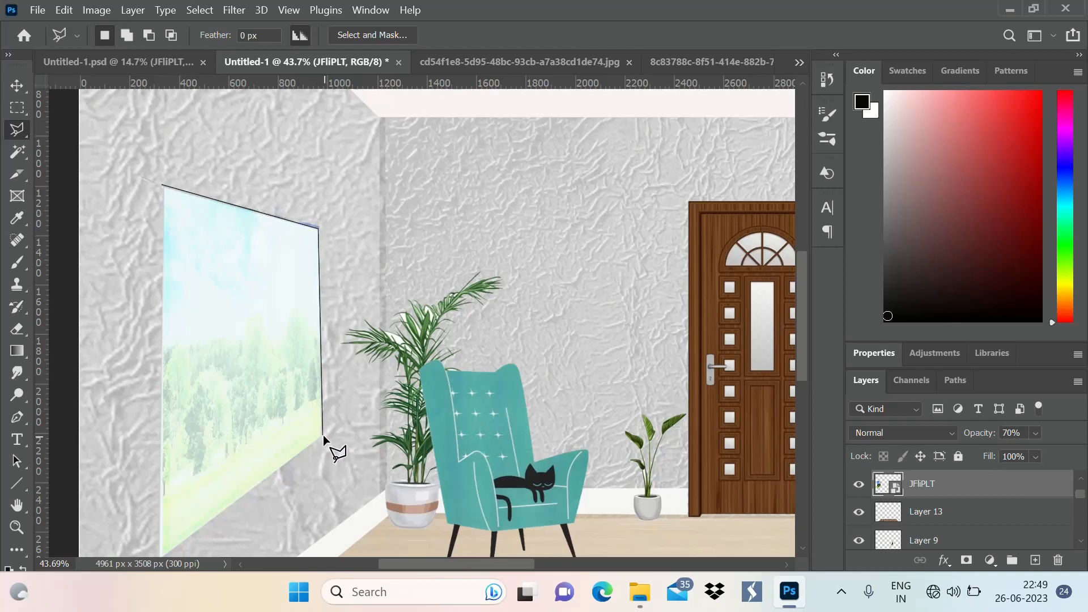
key(ctrl+minus)
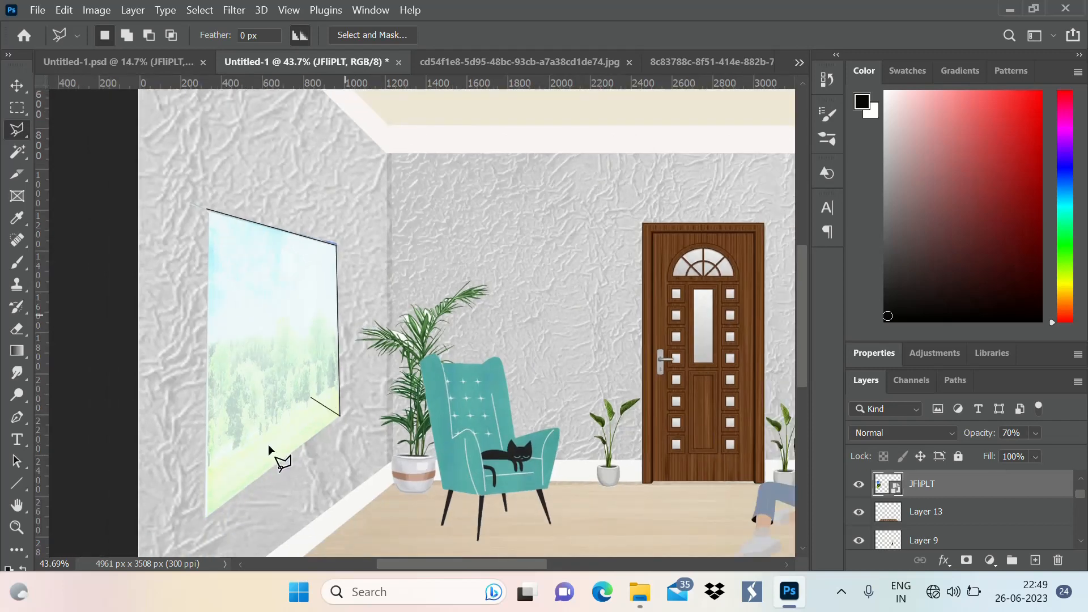
click(205, 517)
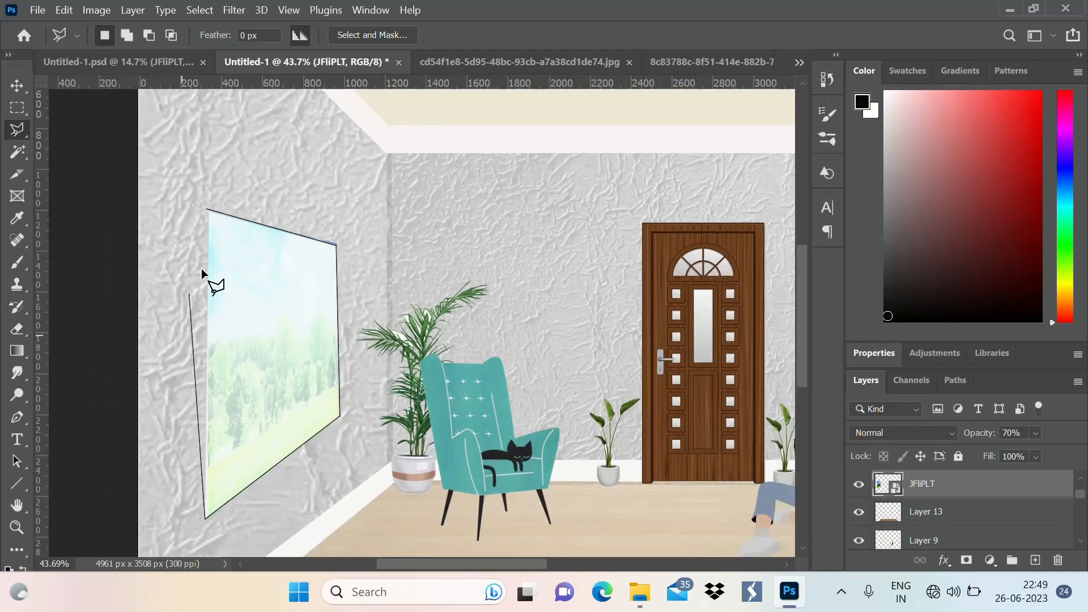
click(206, 210)
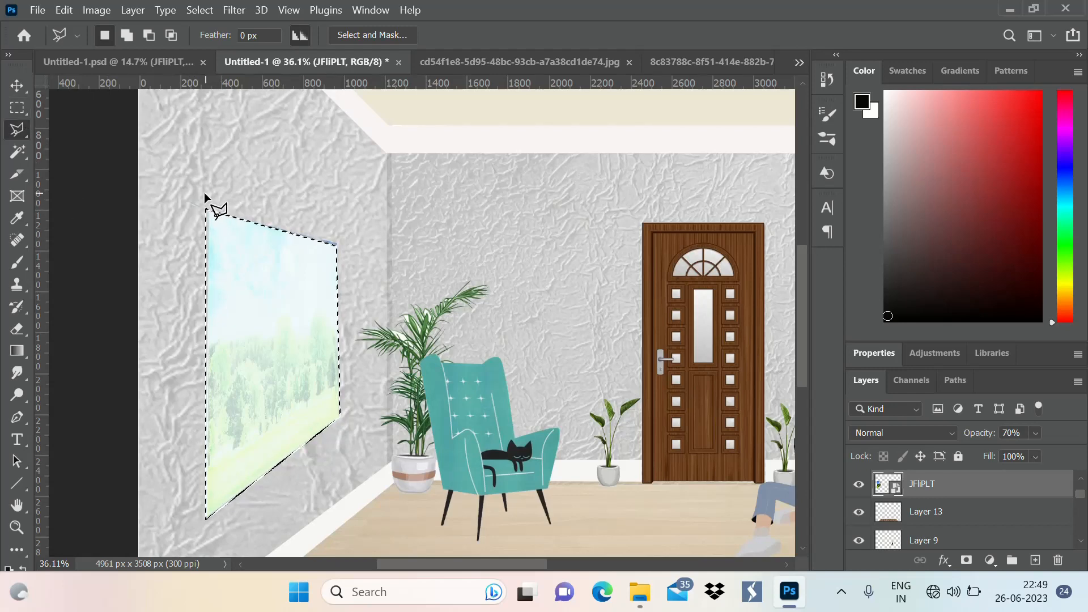
click(202, 200)
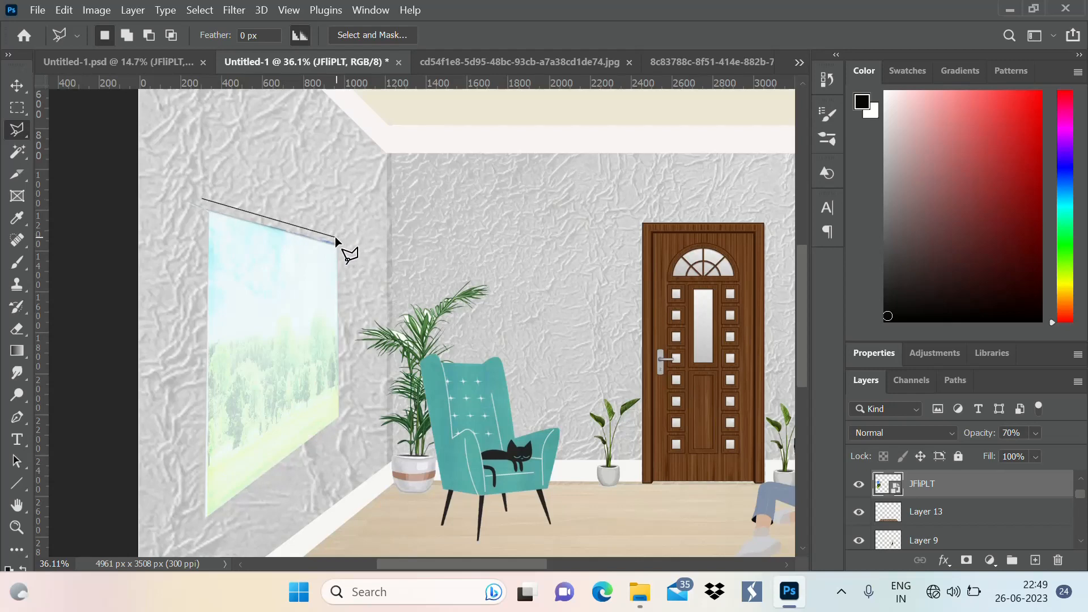
key(Escape)
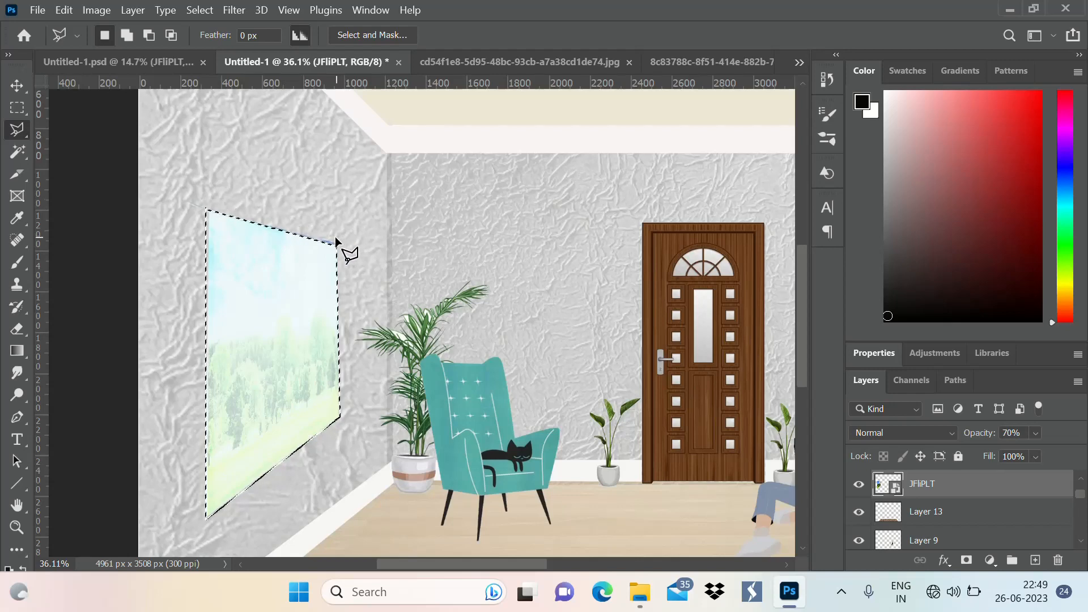
shift+click(205, 200)
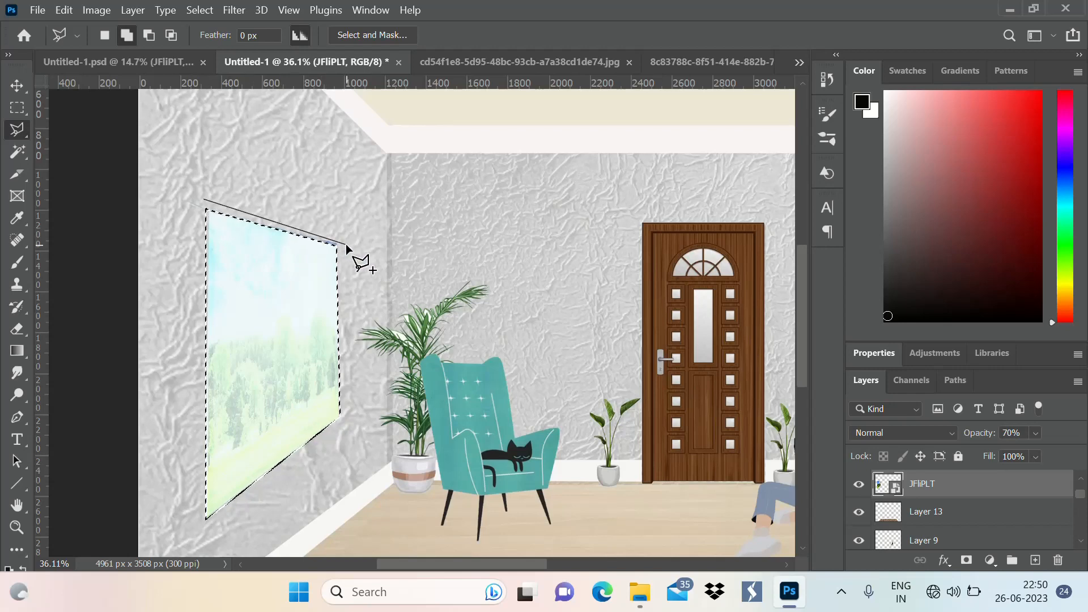
key(Escape)
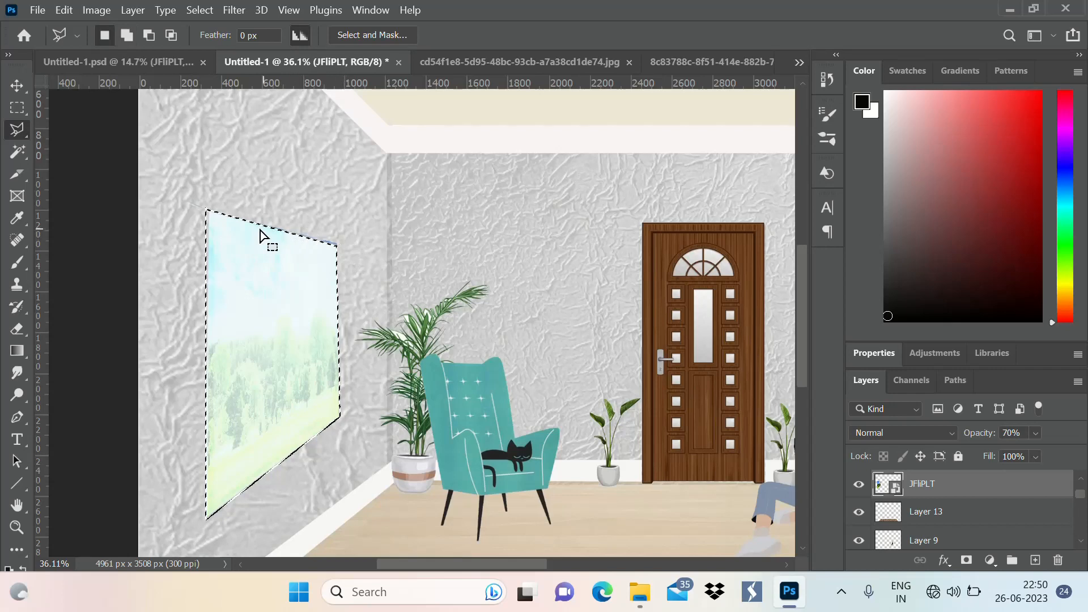
Add a slightly larger four-cornered Polygonal Lasso outline around the landscape picture to the existing selection, leaving a thin frame margin.
click(206, 210)
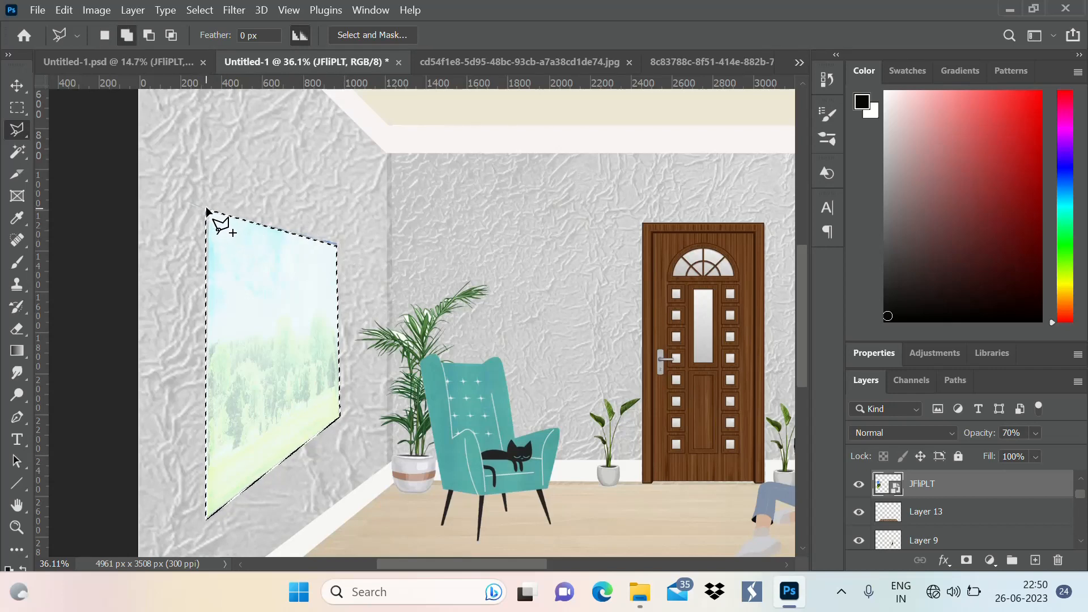
click(339, 240)
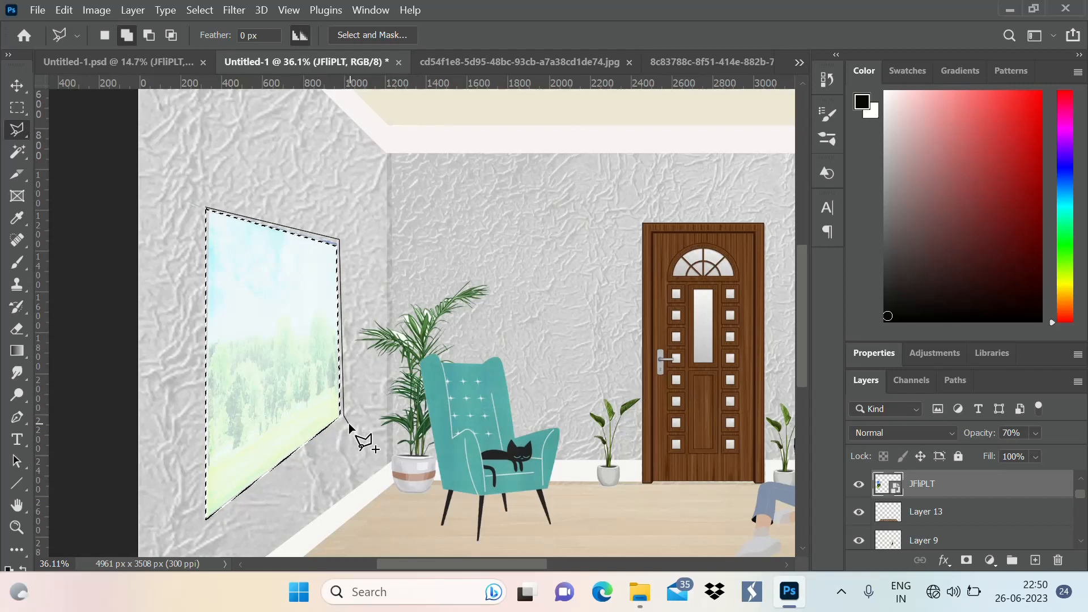
click(344, 421)
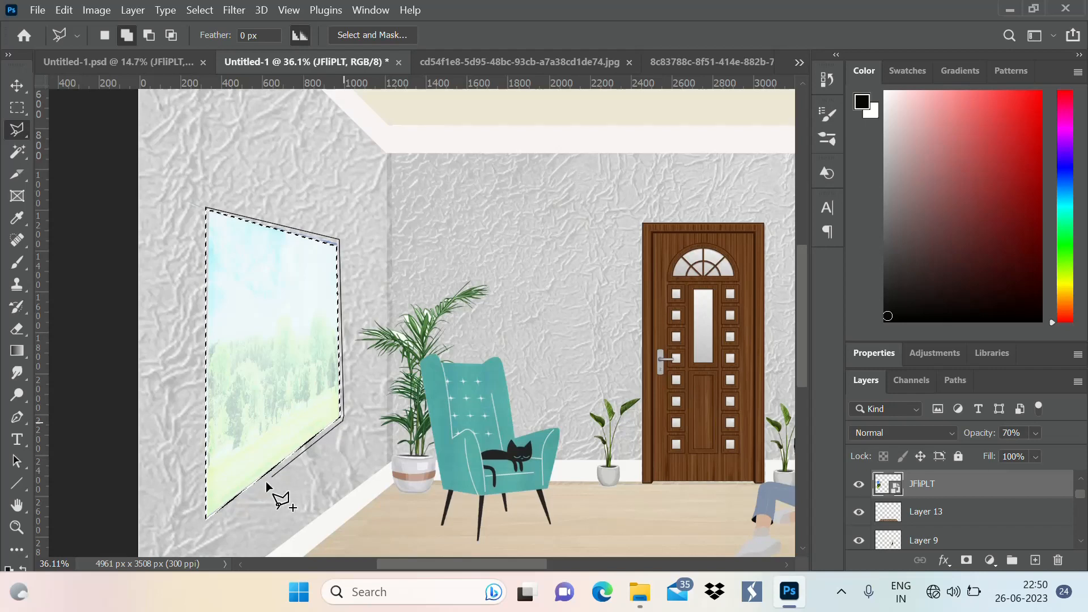
click(207, 519)
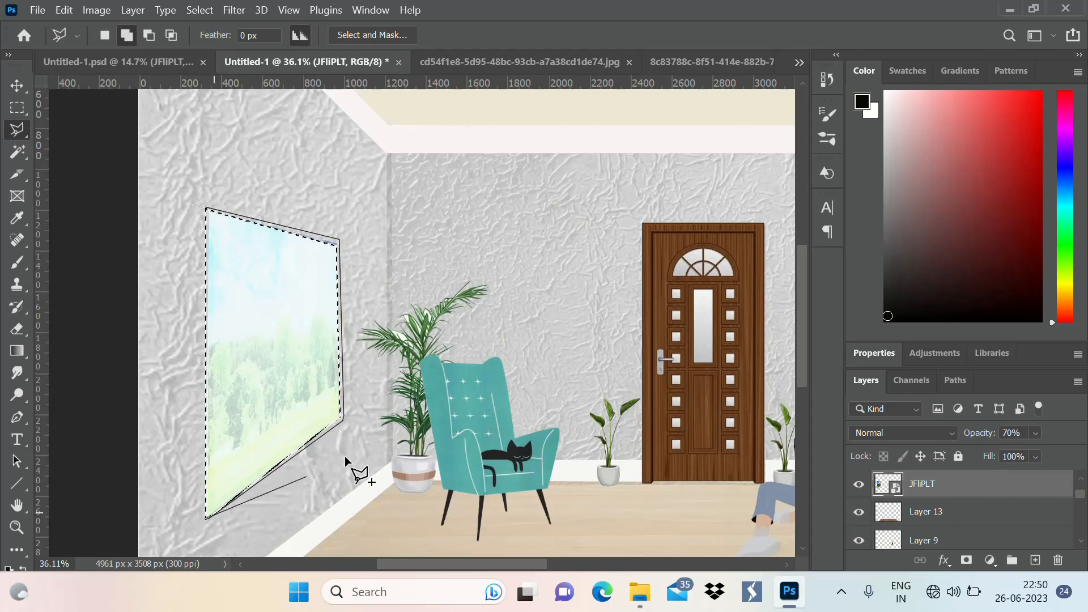
click(204, 210)
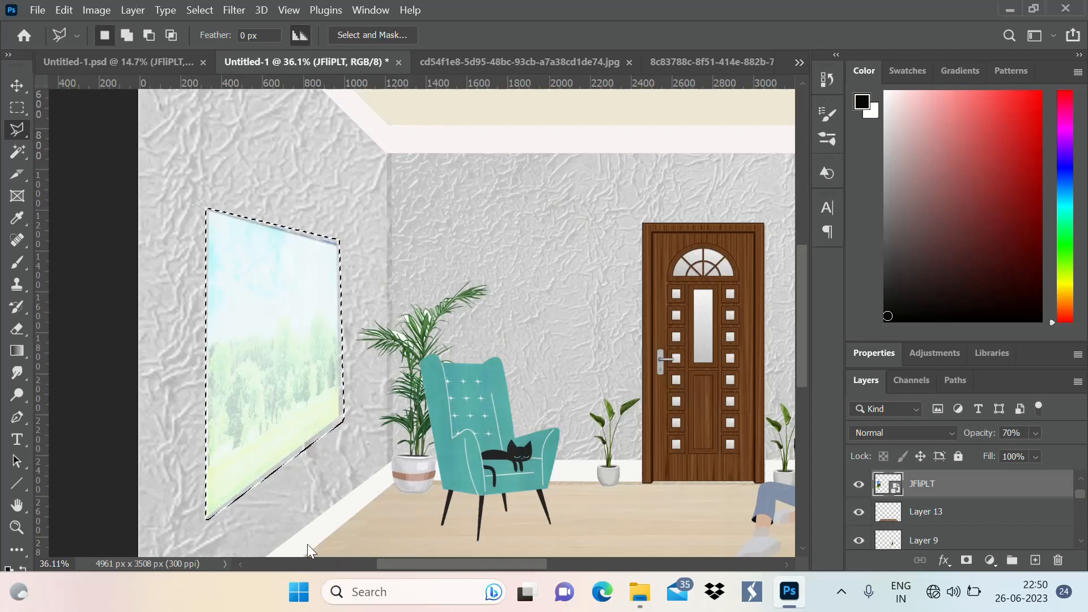
Fill the selected area with a near-black Solid Color fill layer using color 070707.
click(990, 559)
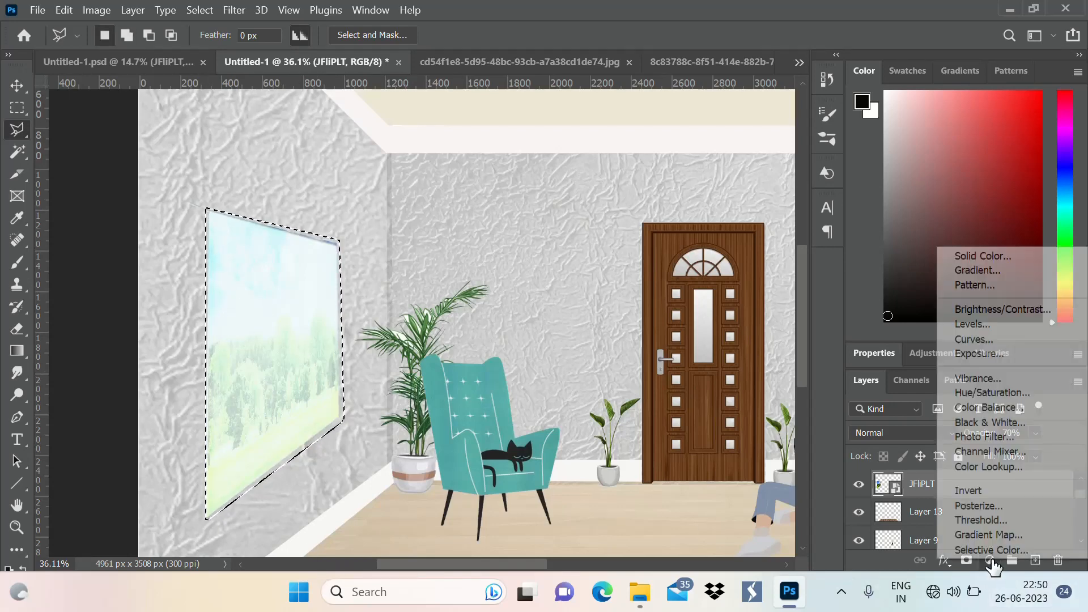
click(1008, 253)
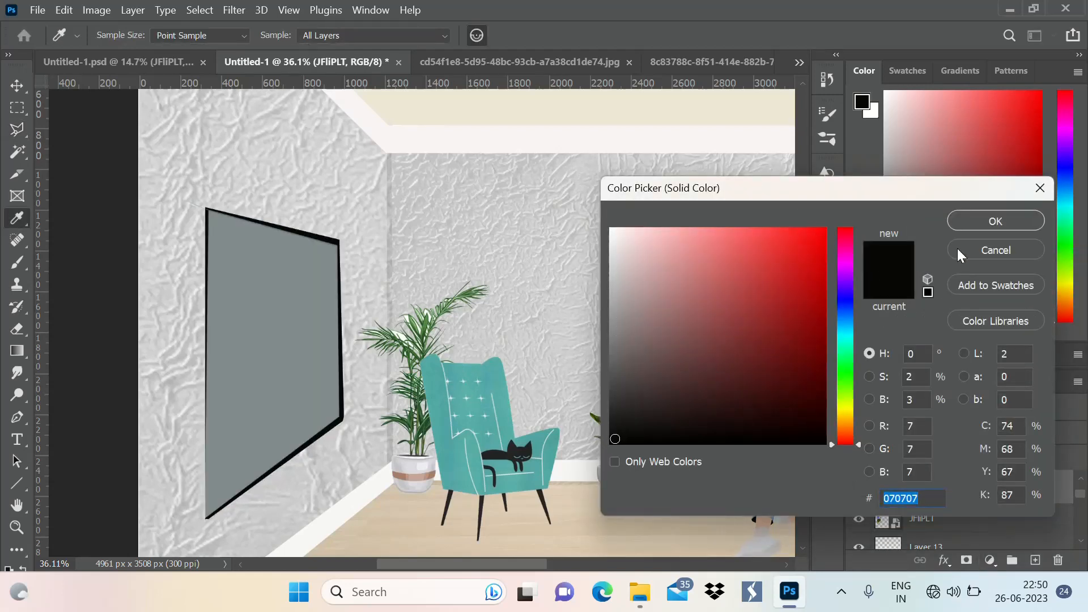
click(995, 221)
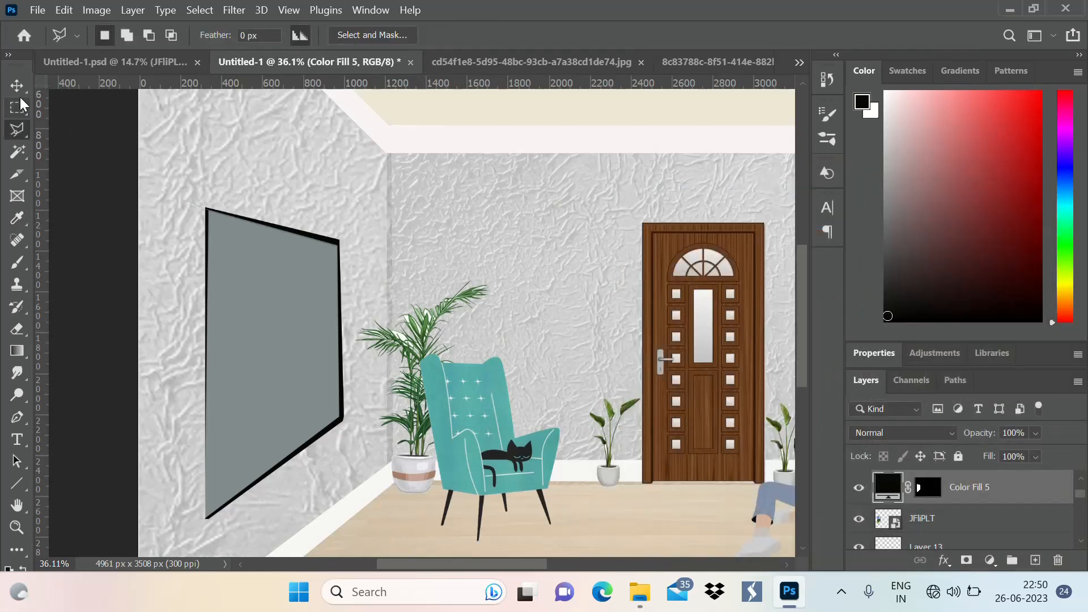
Move the Color Fill 5 layer beneath the landscape picture, directly above Layer 12, so it forms a black frame.
click(16, 86)
drag(1019, 496, 982, 490)
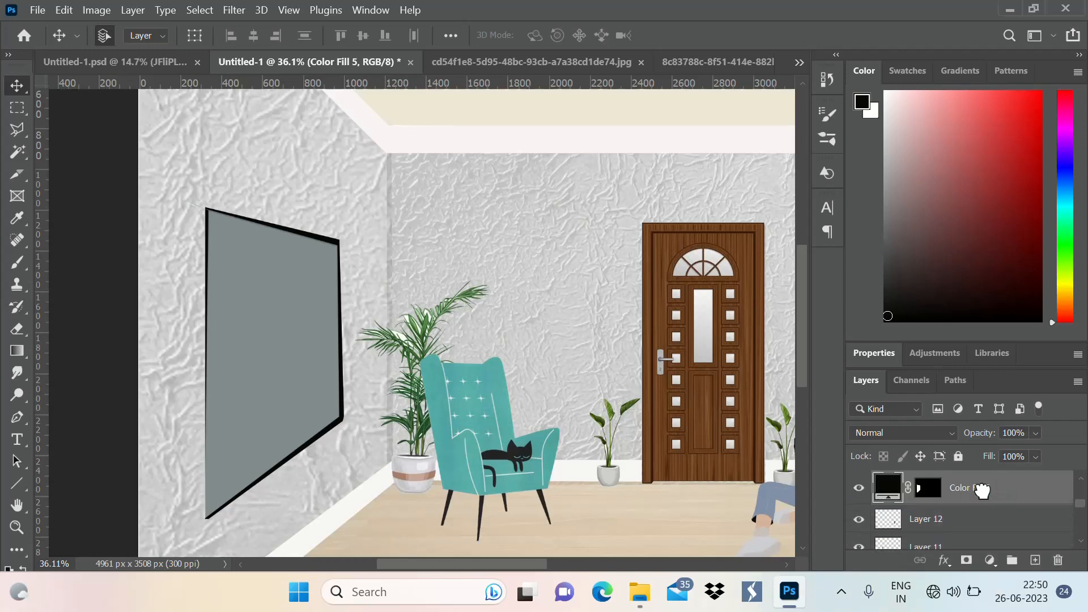
scroll(412, 348, down, 2)
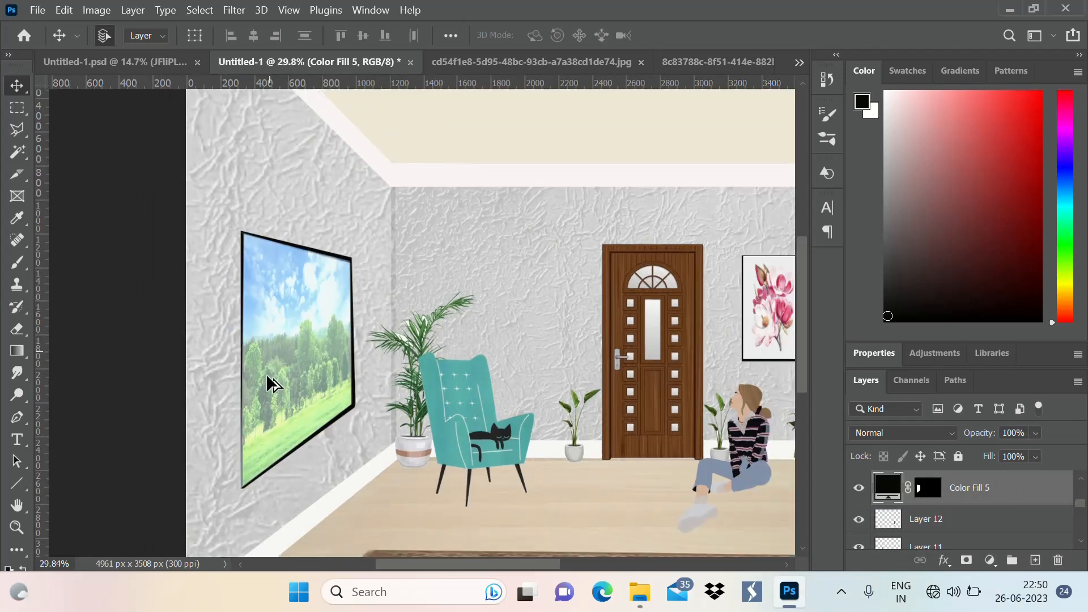
Examine the whole room composition, including the framed landscape on the left wall, at different zoom levels.
scroll(266, 372, down, 5)
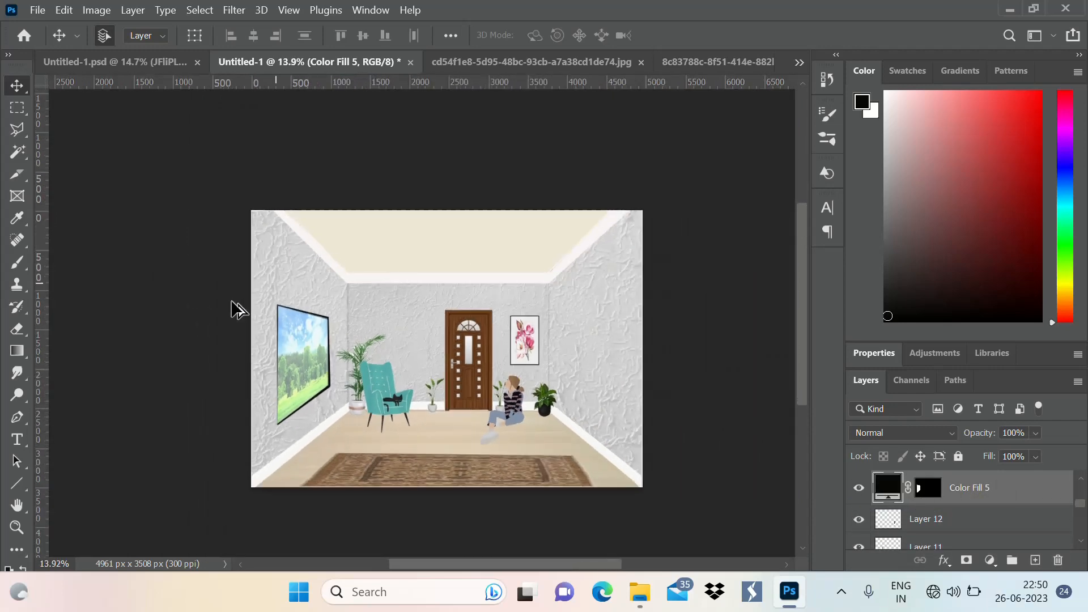
scroll(332, 319, down, 1)
scroll(400, 382, up, 1)
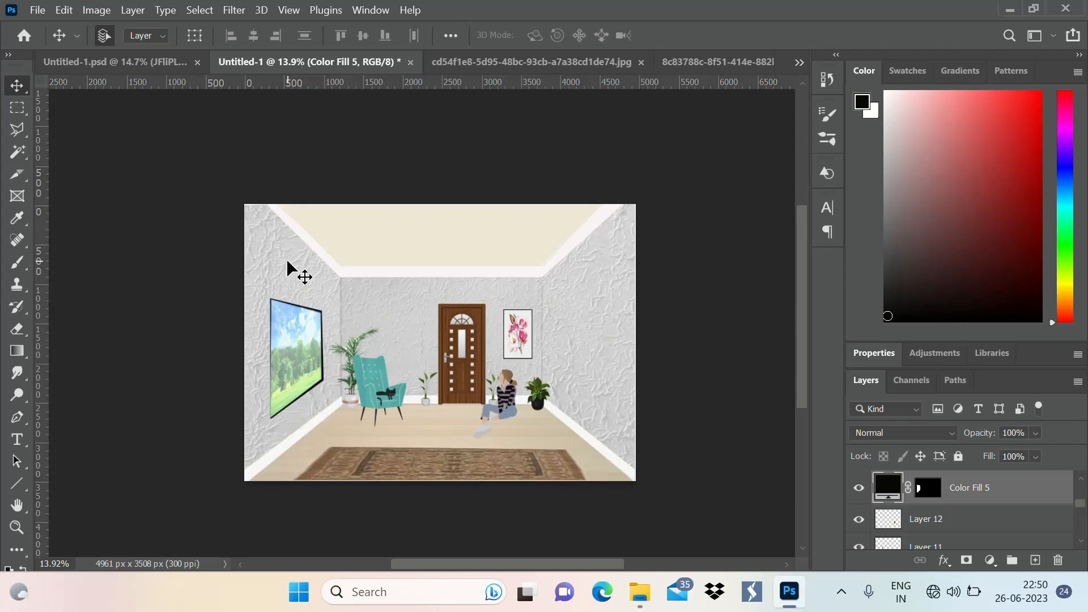
scroll(328, 280, down, 2)
scroll(374, 300, up, 3)
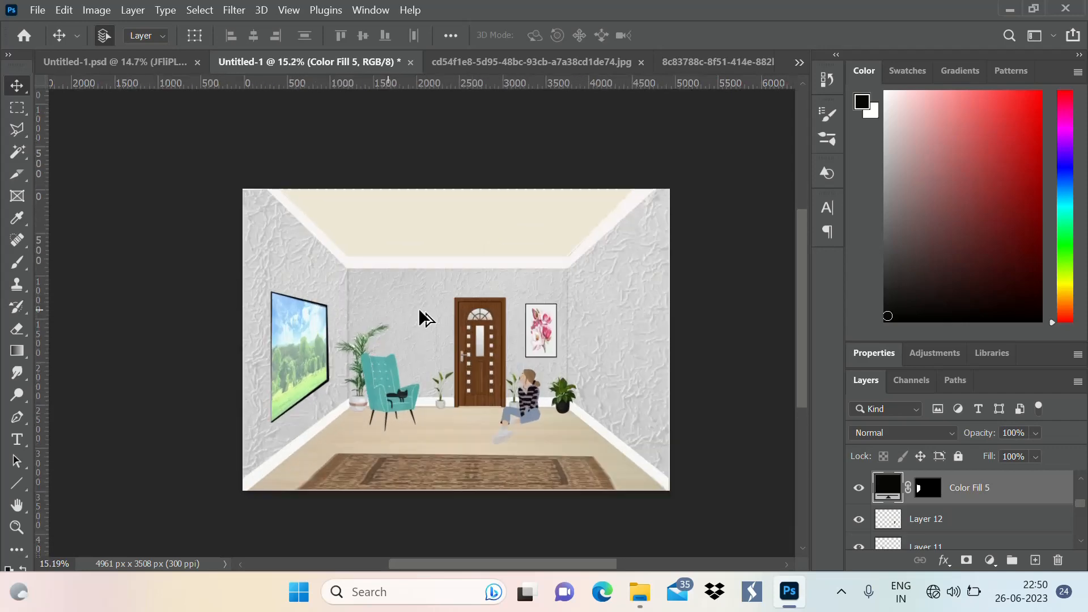
scroll(442, 354, down, 1)
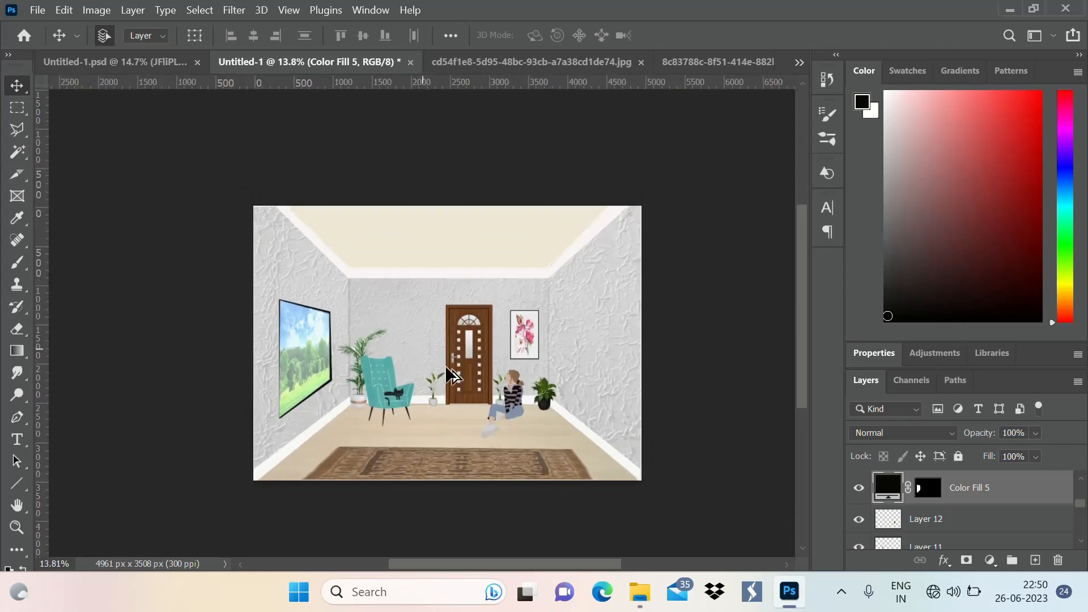
scroll(430, 283, up, 1)
scroll(453, 271, down, 2)
scroll(492, 215, up, 3)
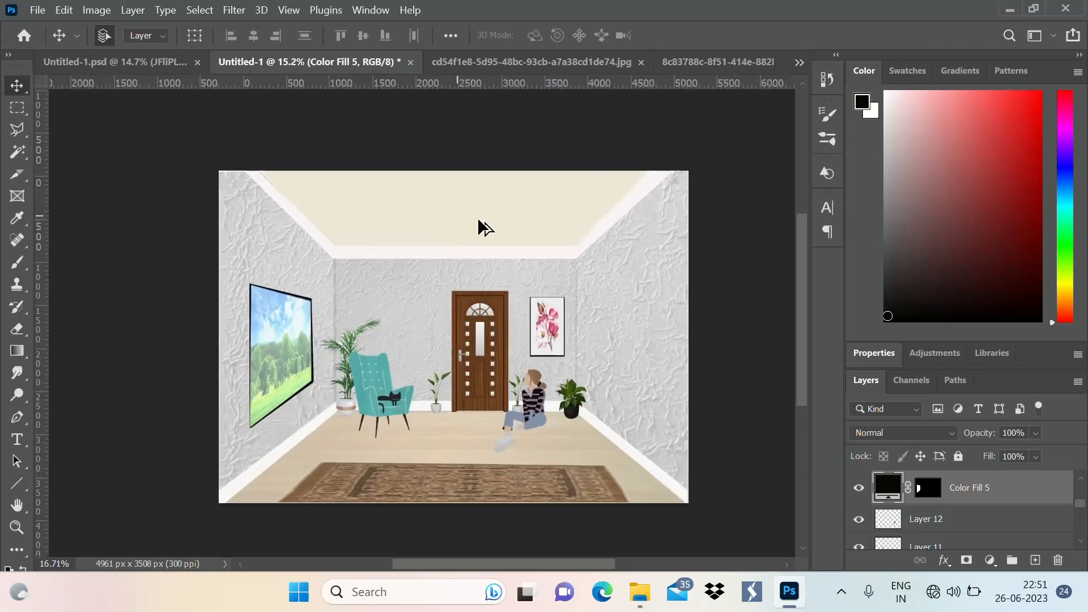
scroll(478, 224, down, 2)
scroll(478, 236, up, 1)
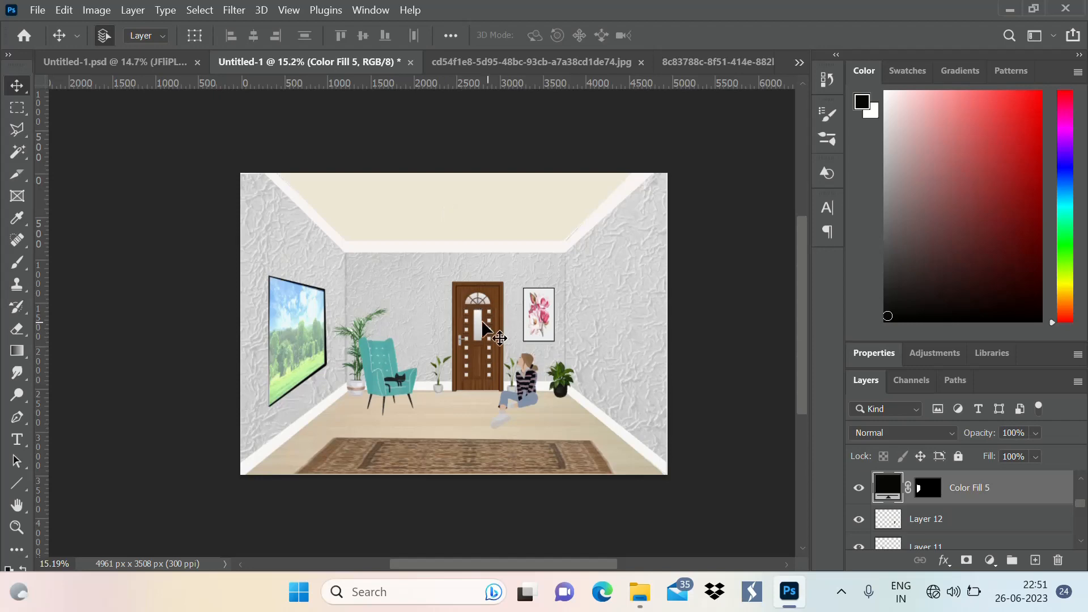
scroll(403, 335, up, 2)
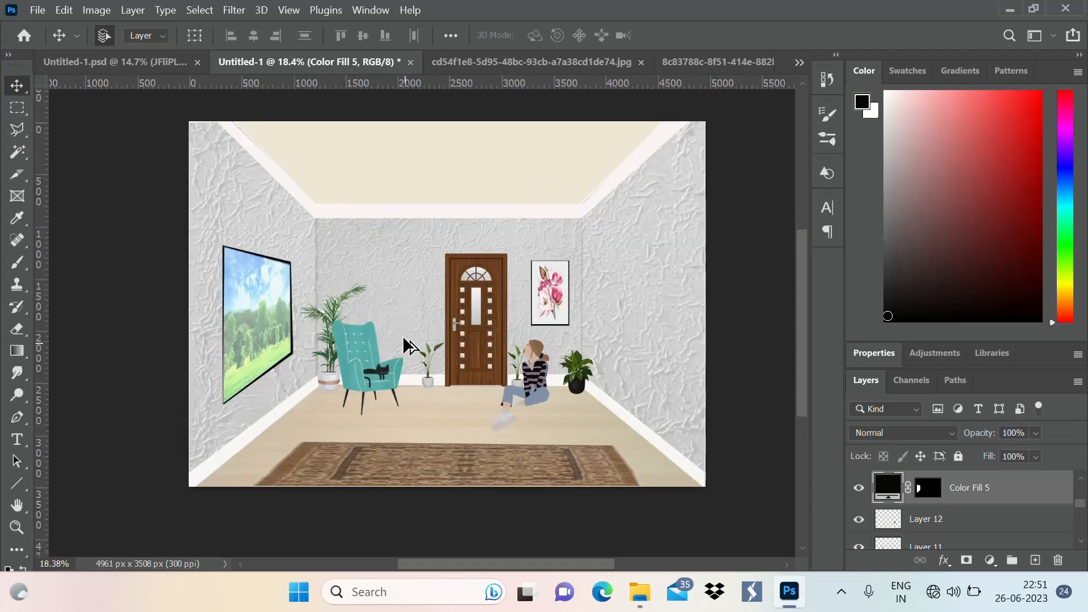
scroll(411, 363, down, 3)
scroll(412, 363, up, 2)
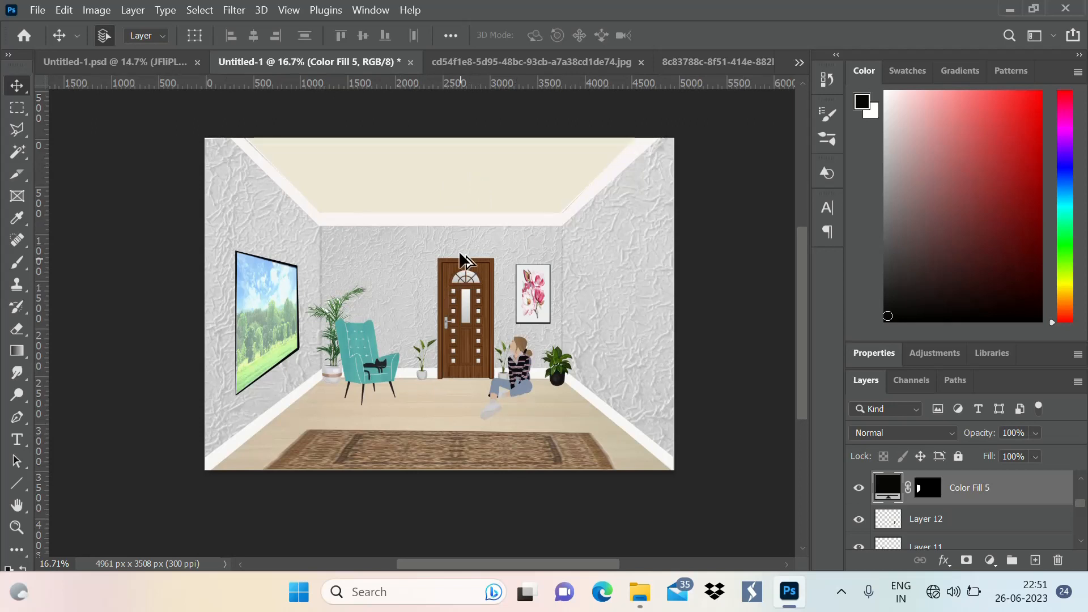
scroll(524, 294, down, 2)
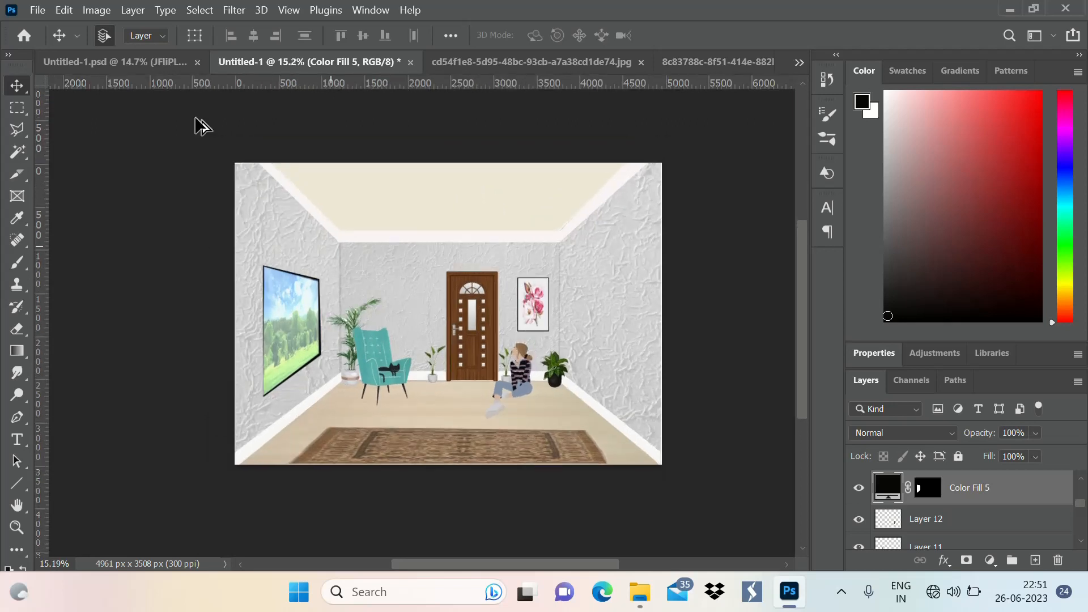
Compare the room with the version in Untitled-1.psd and return to the current Untitled-1 document to review it.
click(91, 57)
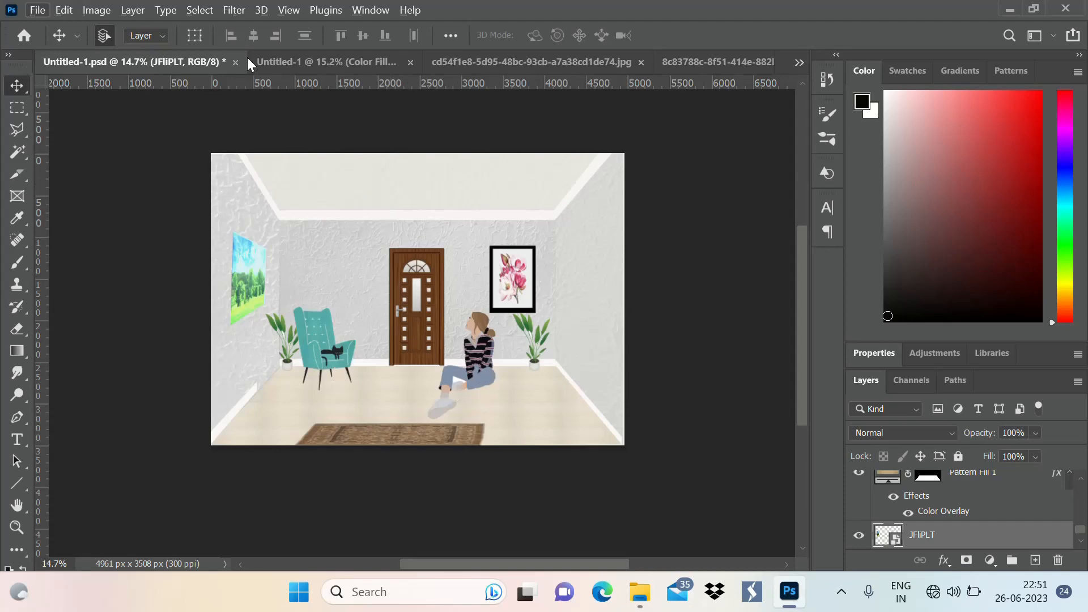
click(299, 59)
scroll(465, 361, down, 2)
scroll(468, 367, up, 1)
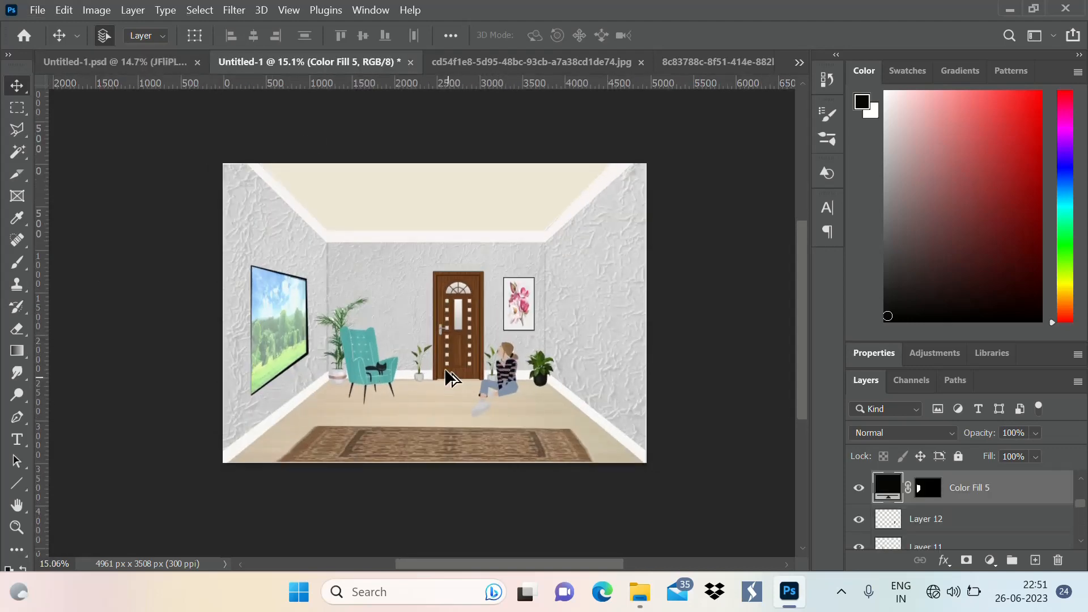
scroll(526, 252, up, 1)
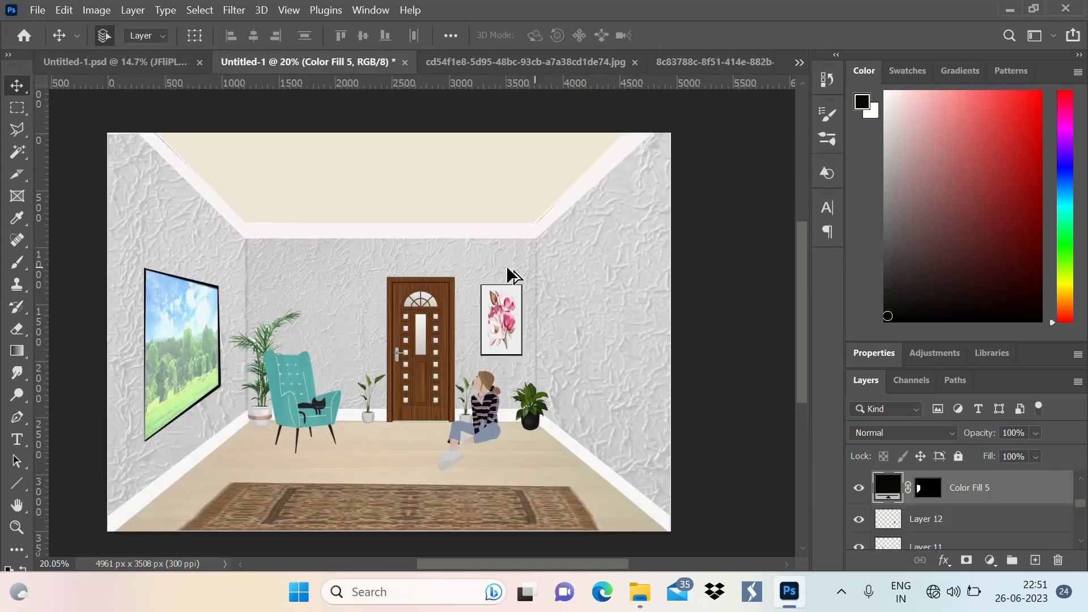
scroll(505, 264, down, 1)
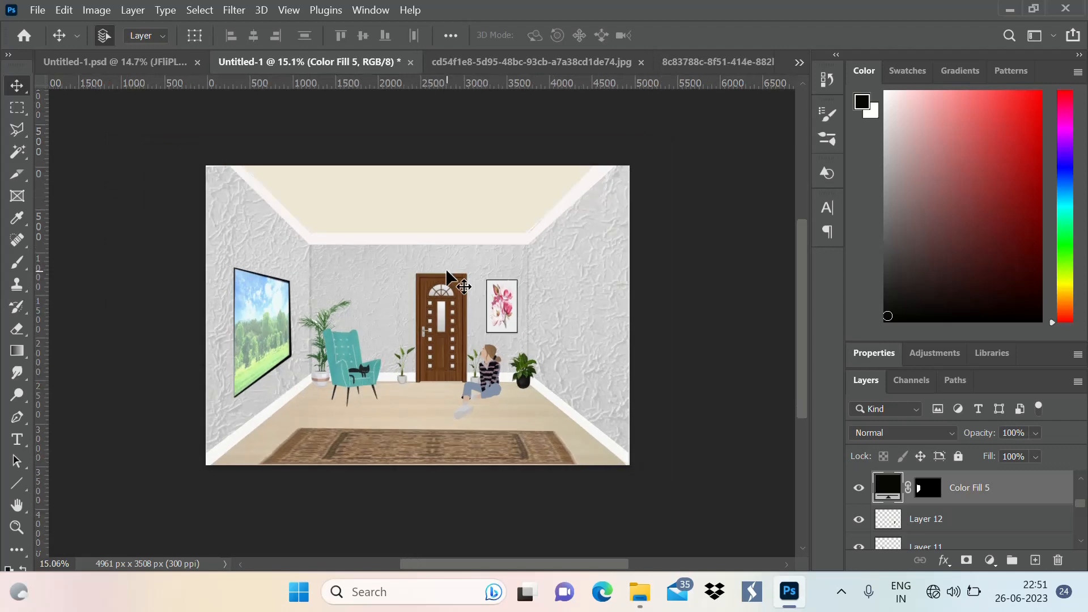